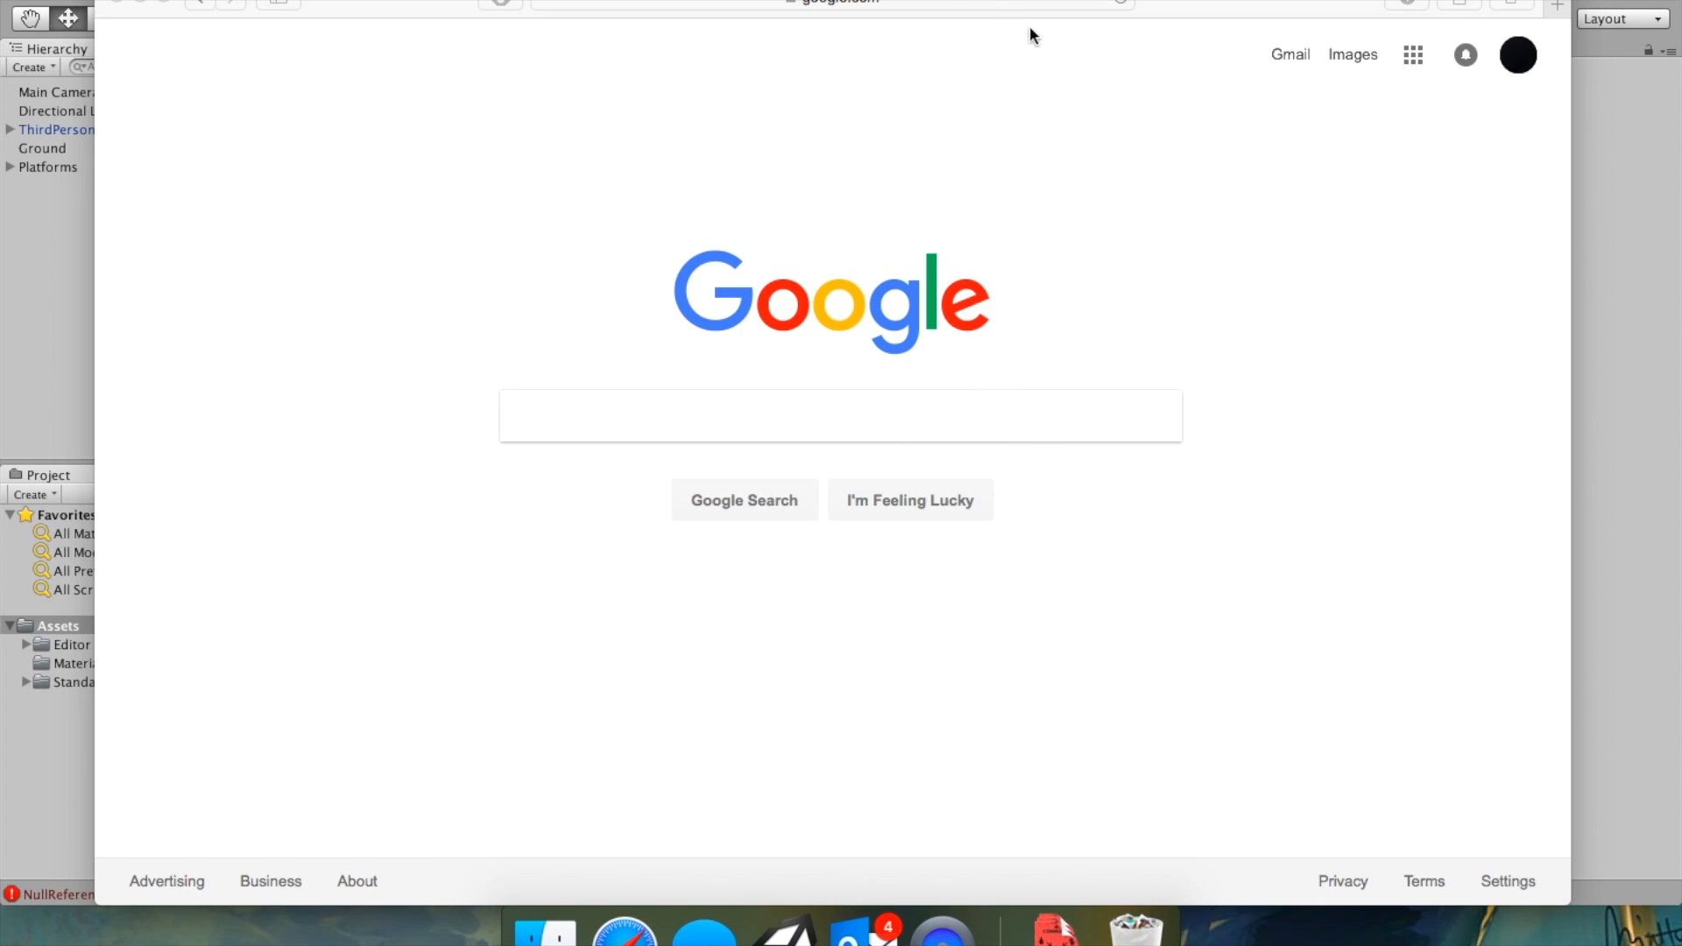
Search Google for "educational technology wooster" and open the Educational Technology site result.
click(960, 3)
text(educational technology wooster)
key(Return)
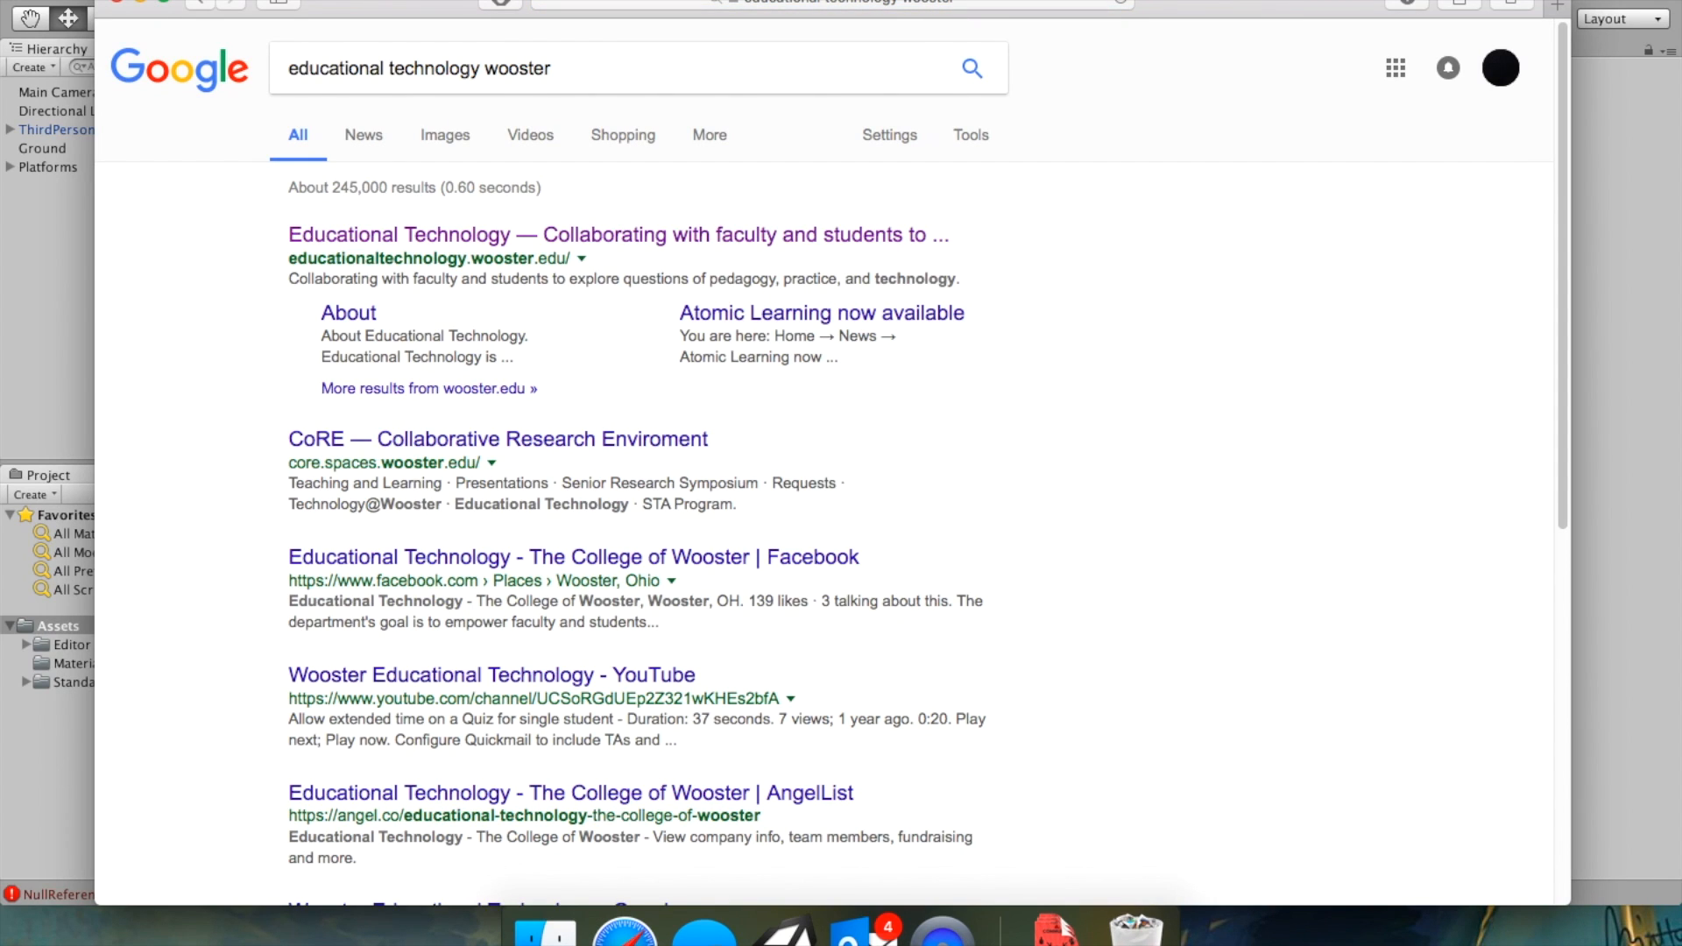
click(750, 235)
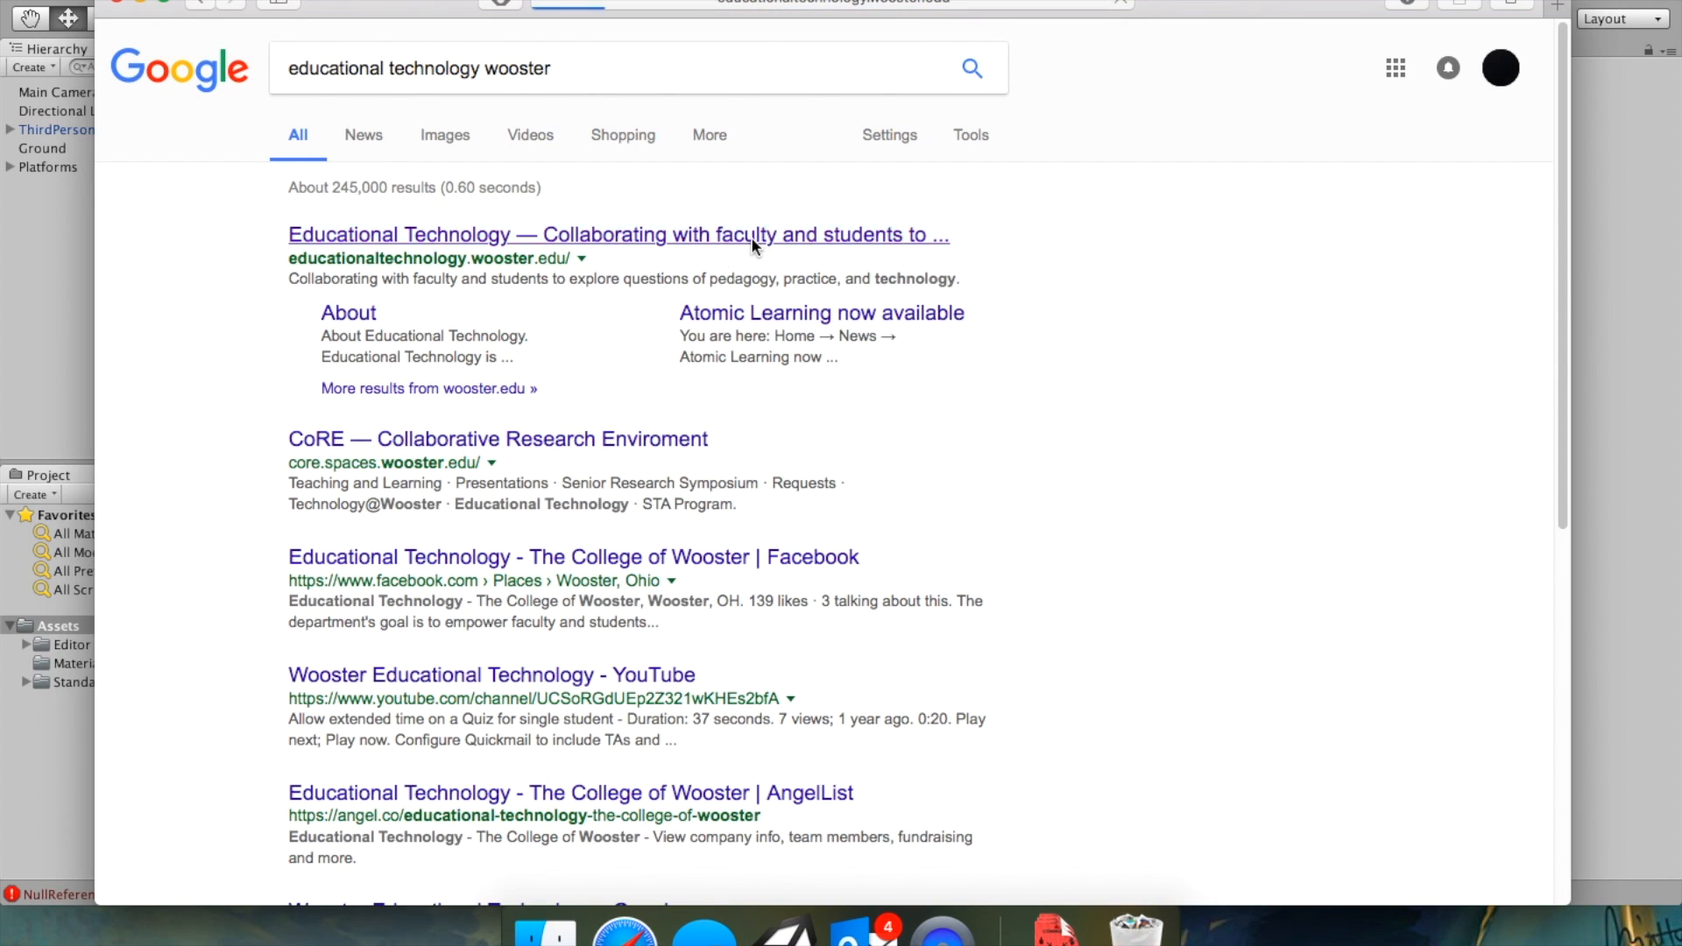
Search the site for "unity session ii" and open the Unity3D Session II workshop post.
click(1311, 201)
text(u)
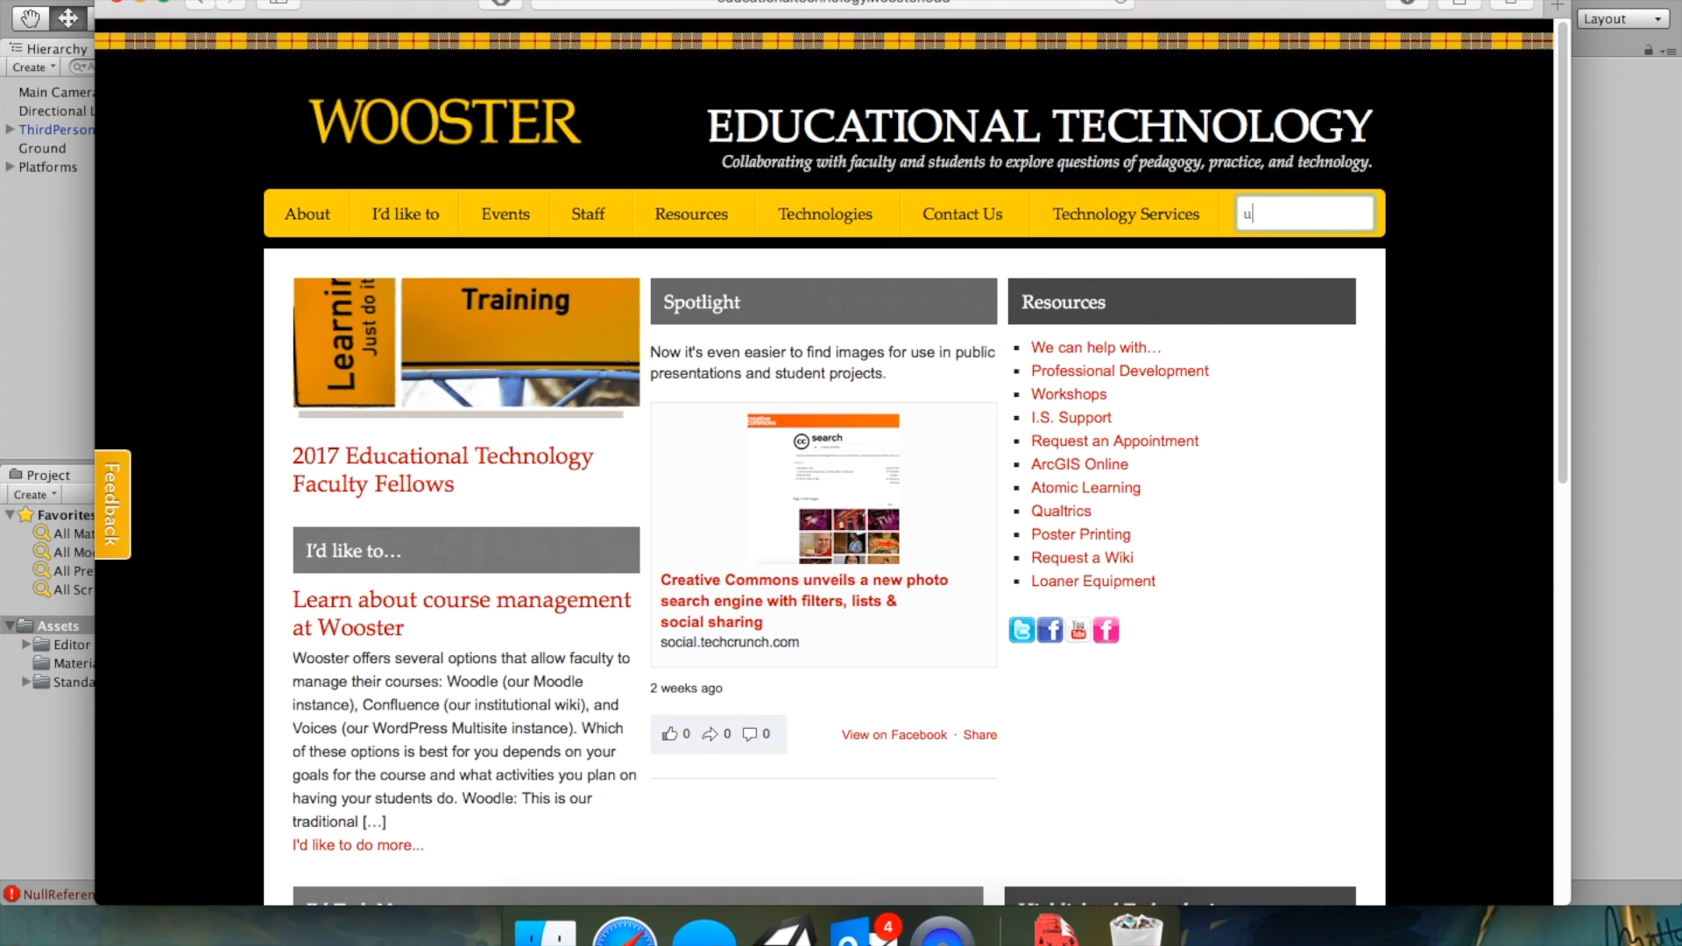
text(nity ses)
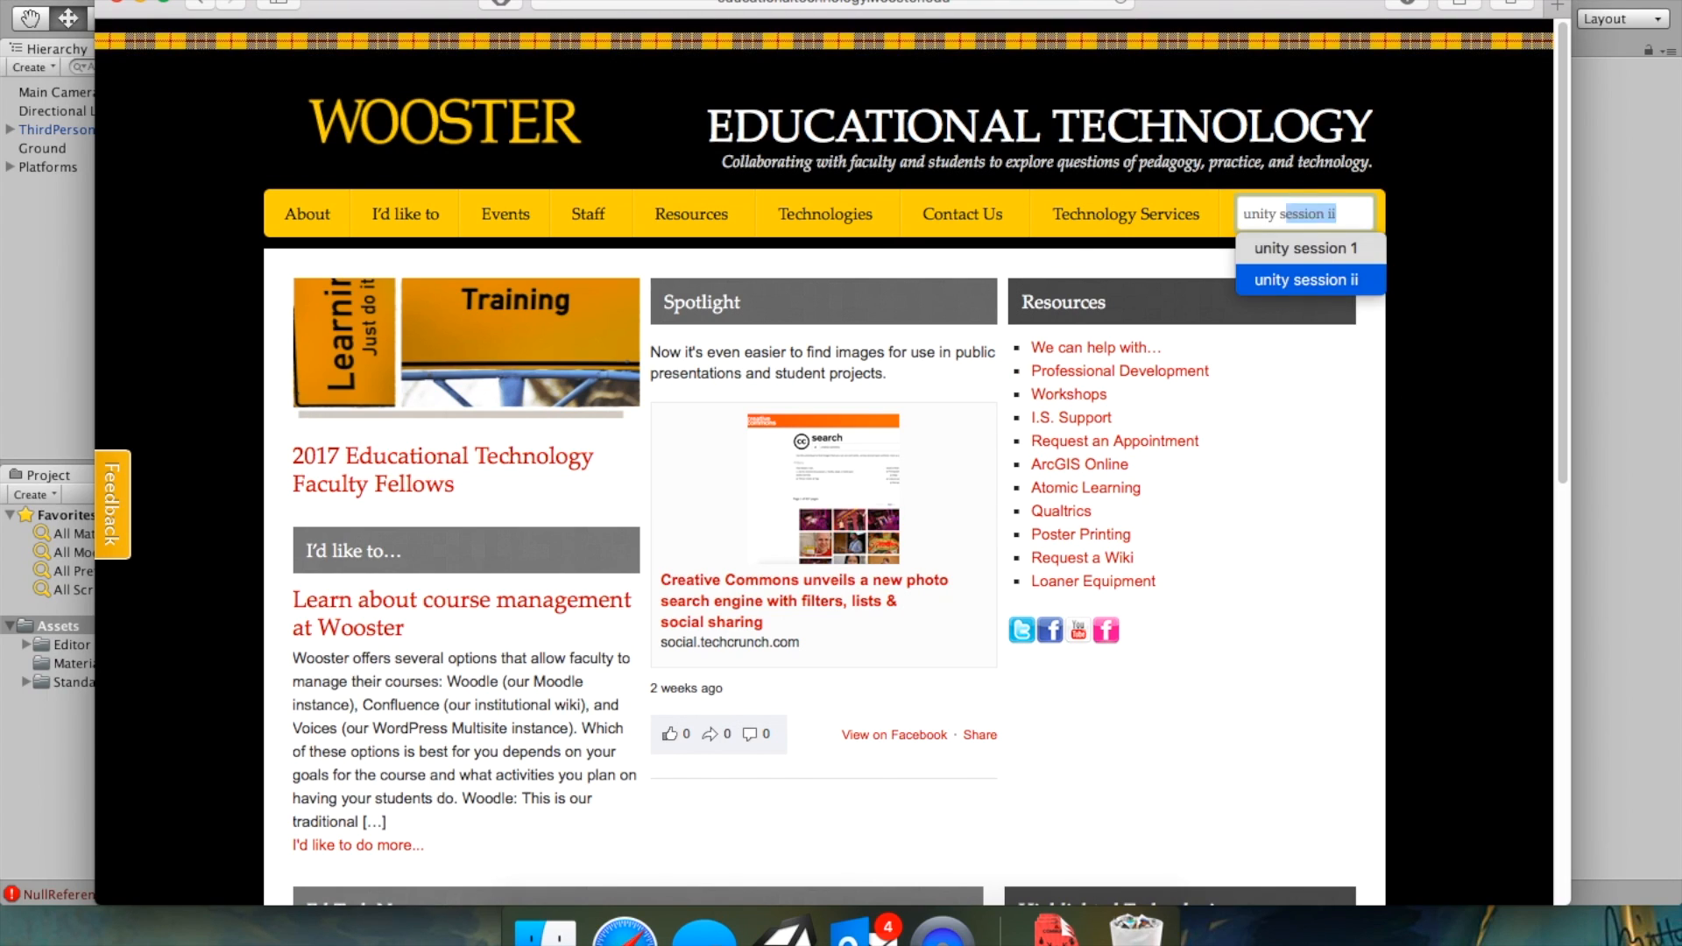
key(Return)
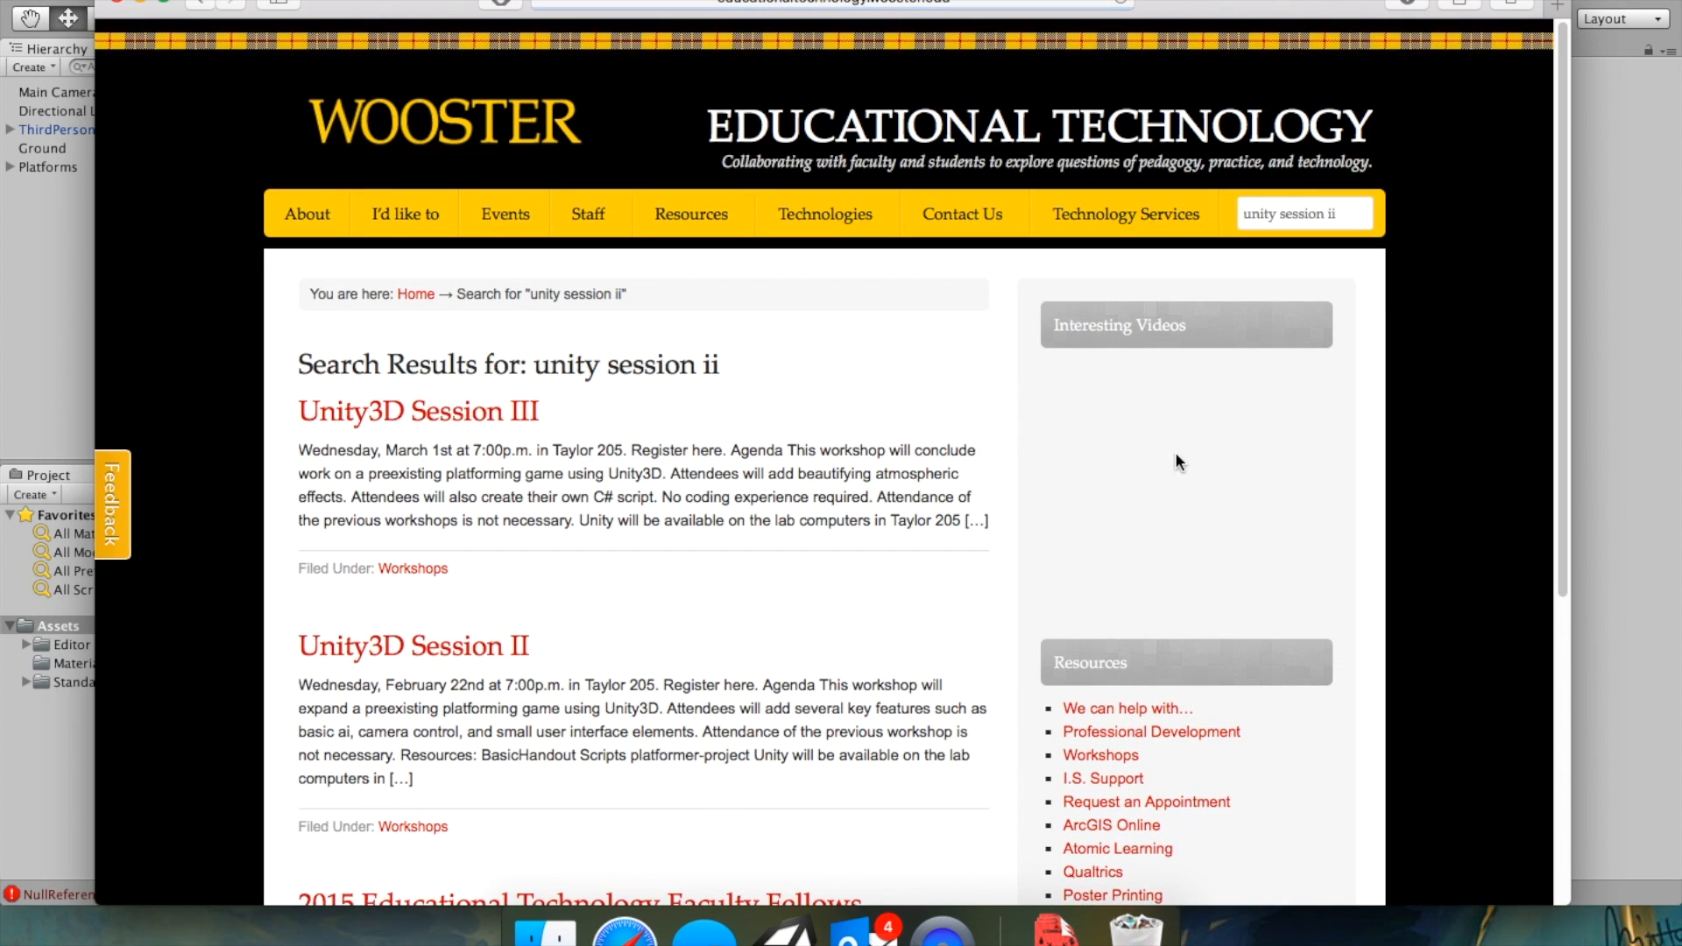
click(491, 657)
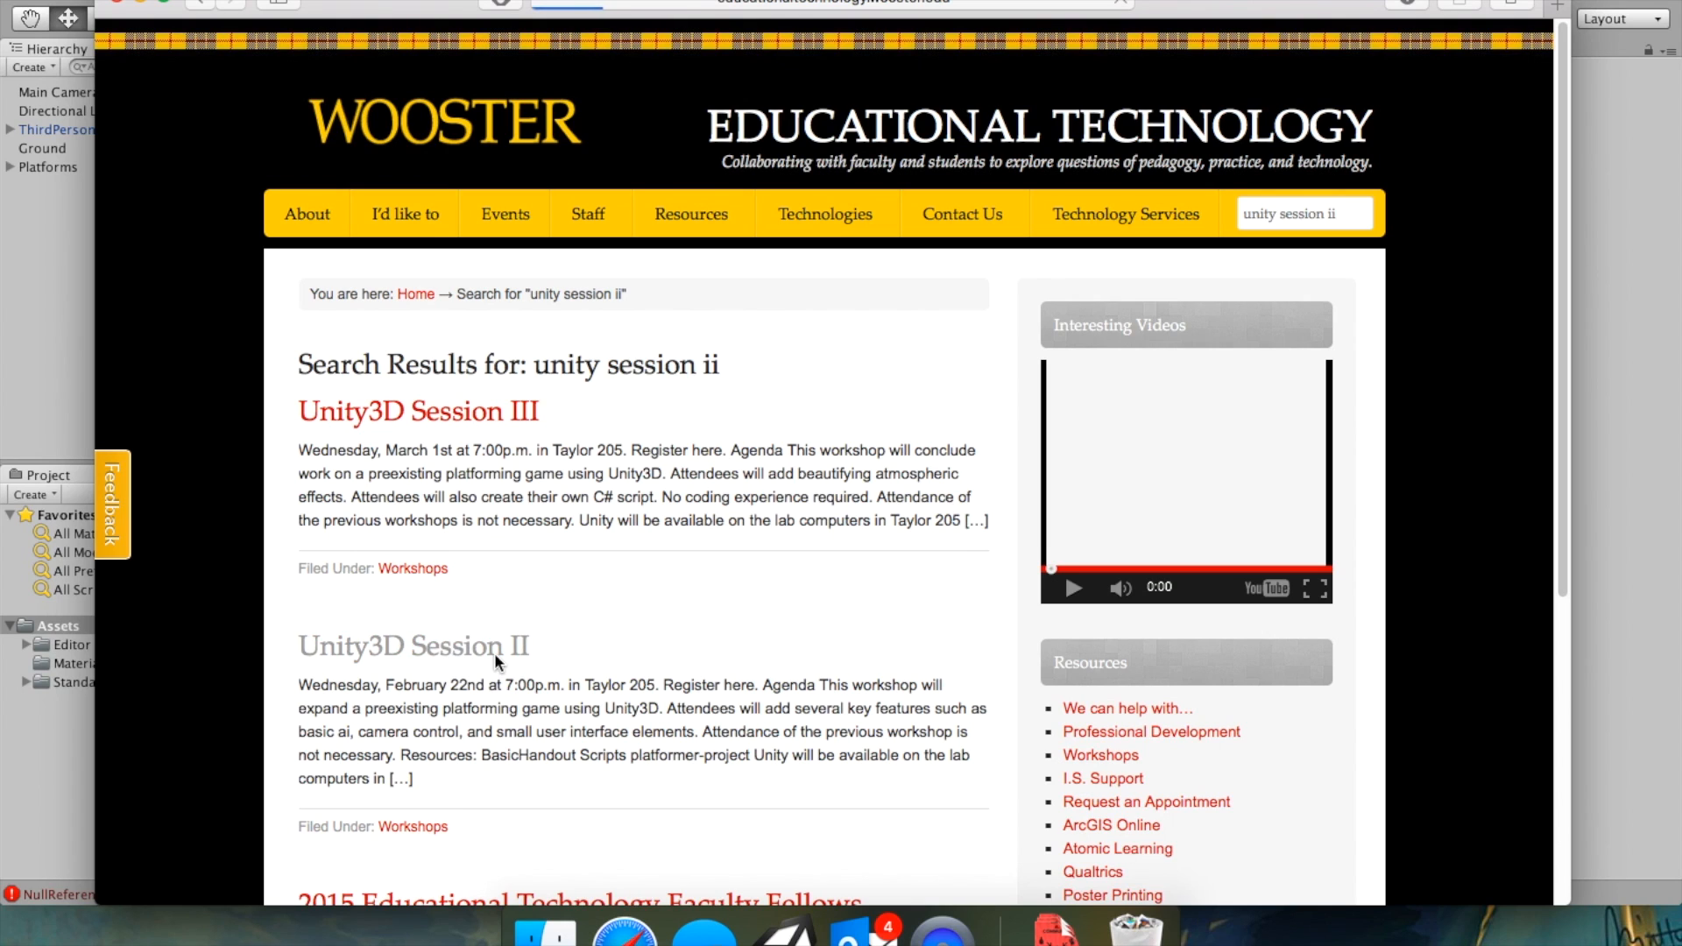
Download the platformer-project resource from the Unity3D Session II page.
scroll(526, 613, down, 1)
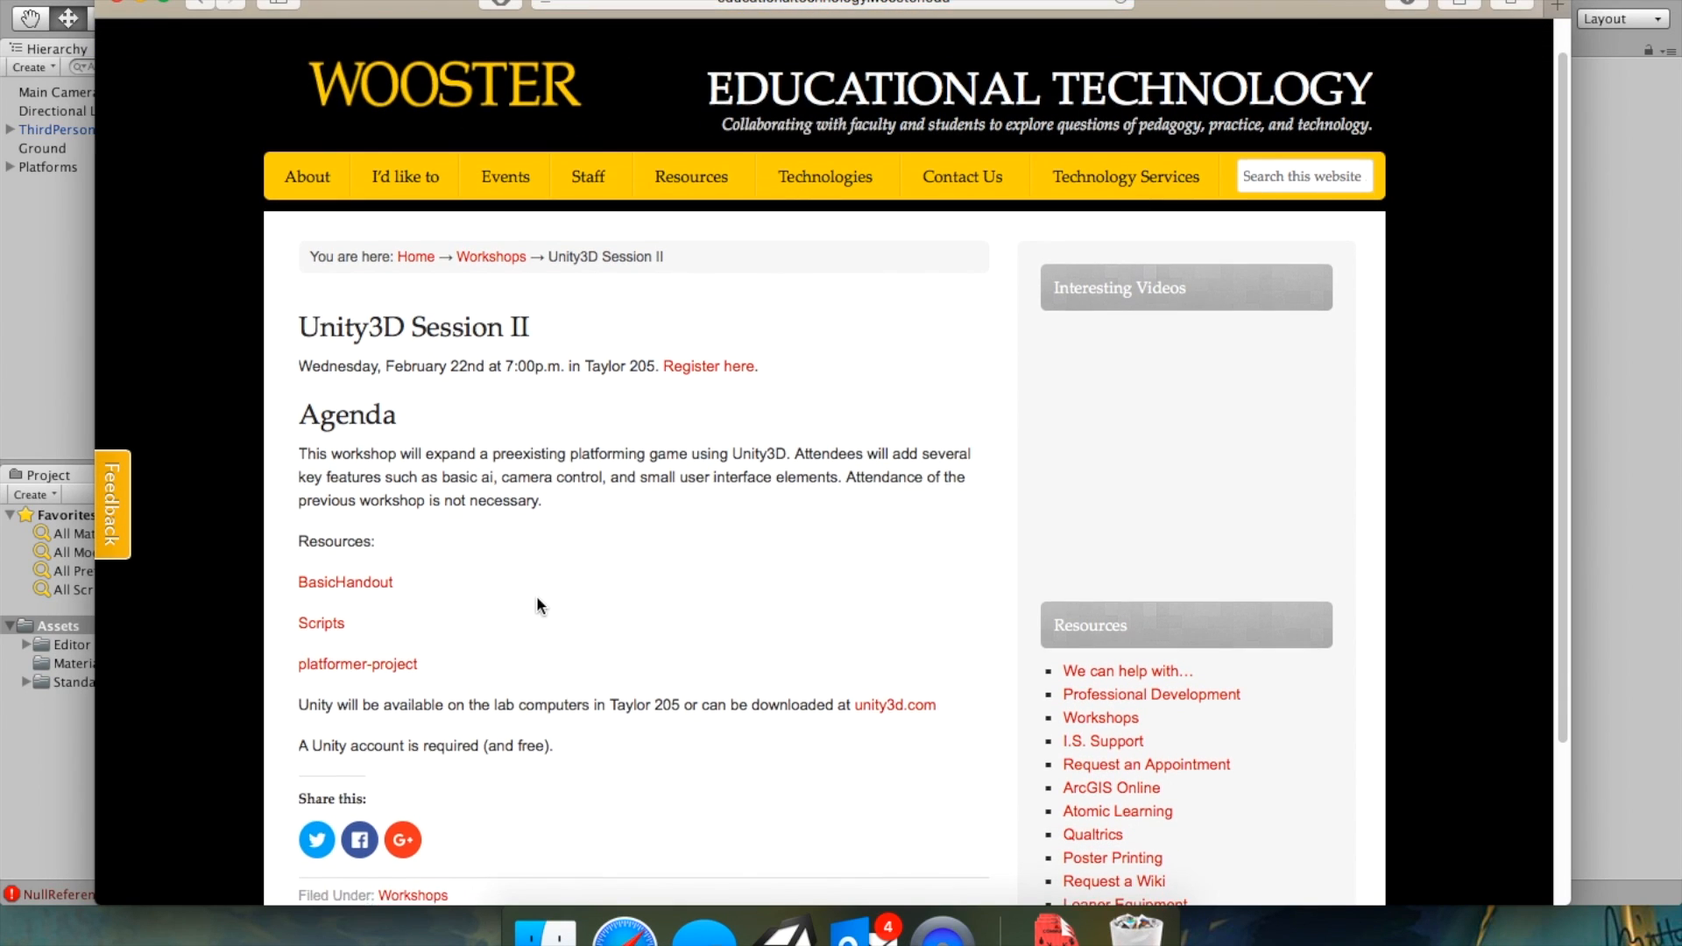
scroll(317, 616, down, 3)
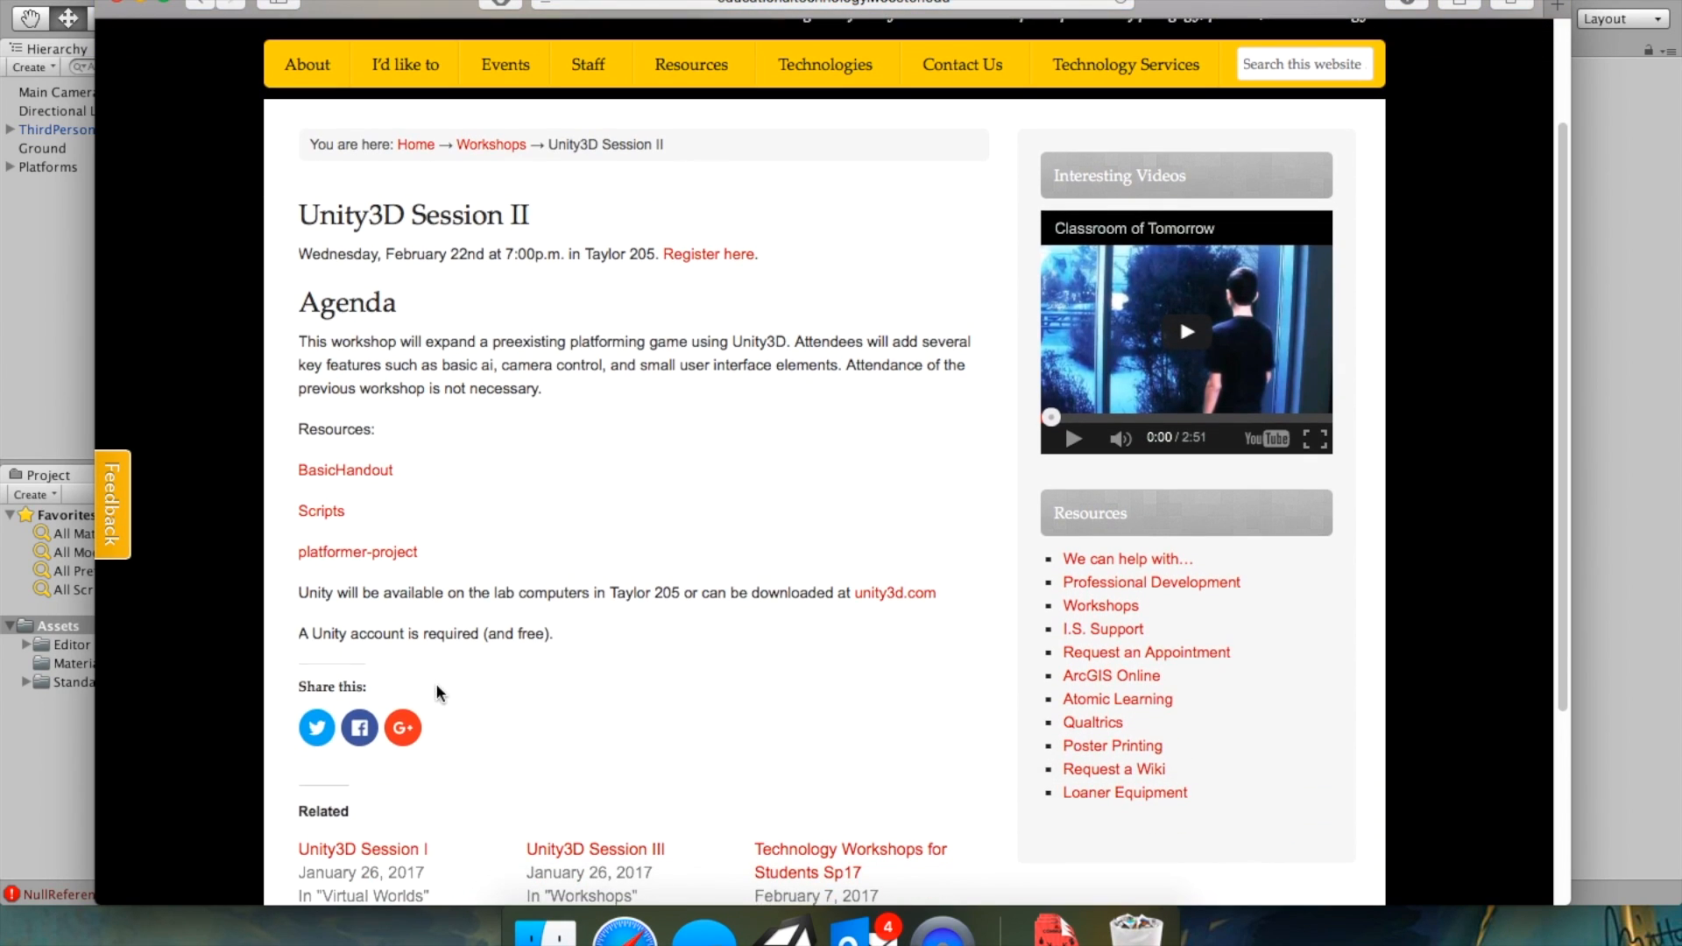
scroll(436, 688, up, 1)
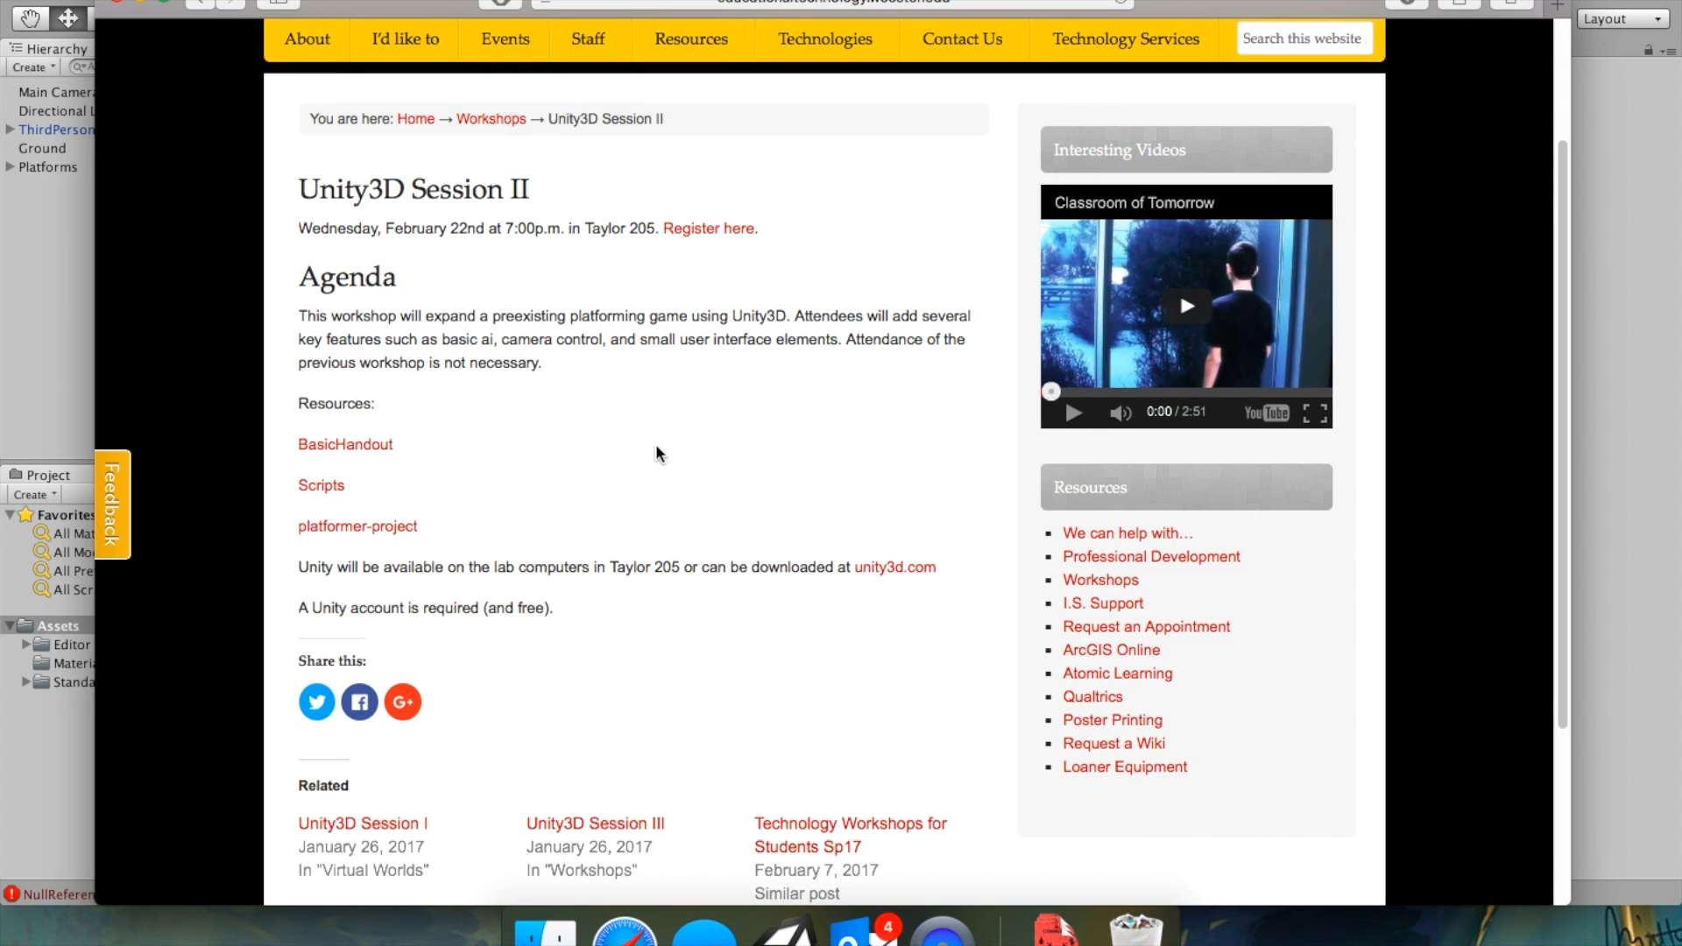
scroll(657, 455, down, 3)
scroll(659, 453, up, 1)
click(389, 469)
Open the Downloads stack to check the platformer-project download.
click(1057, 934)
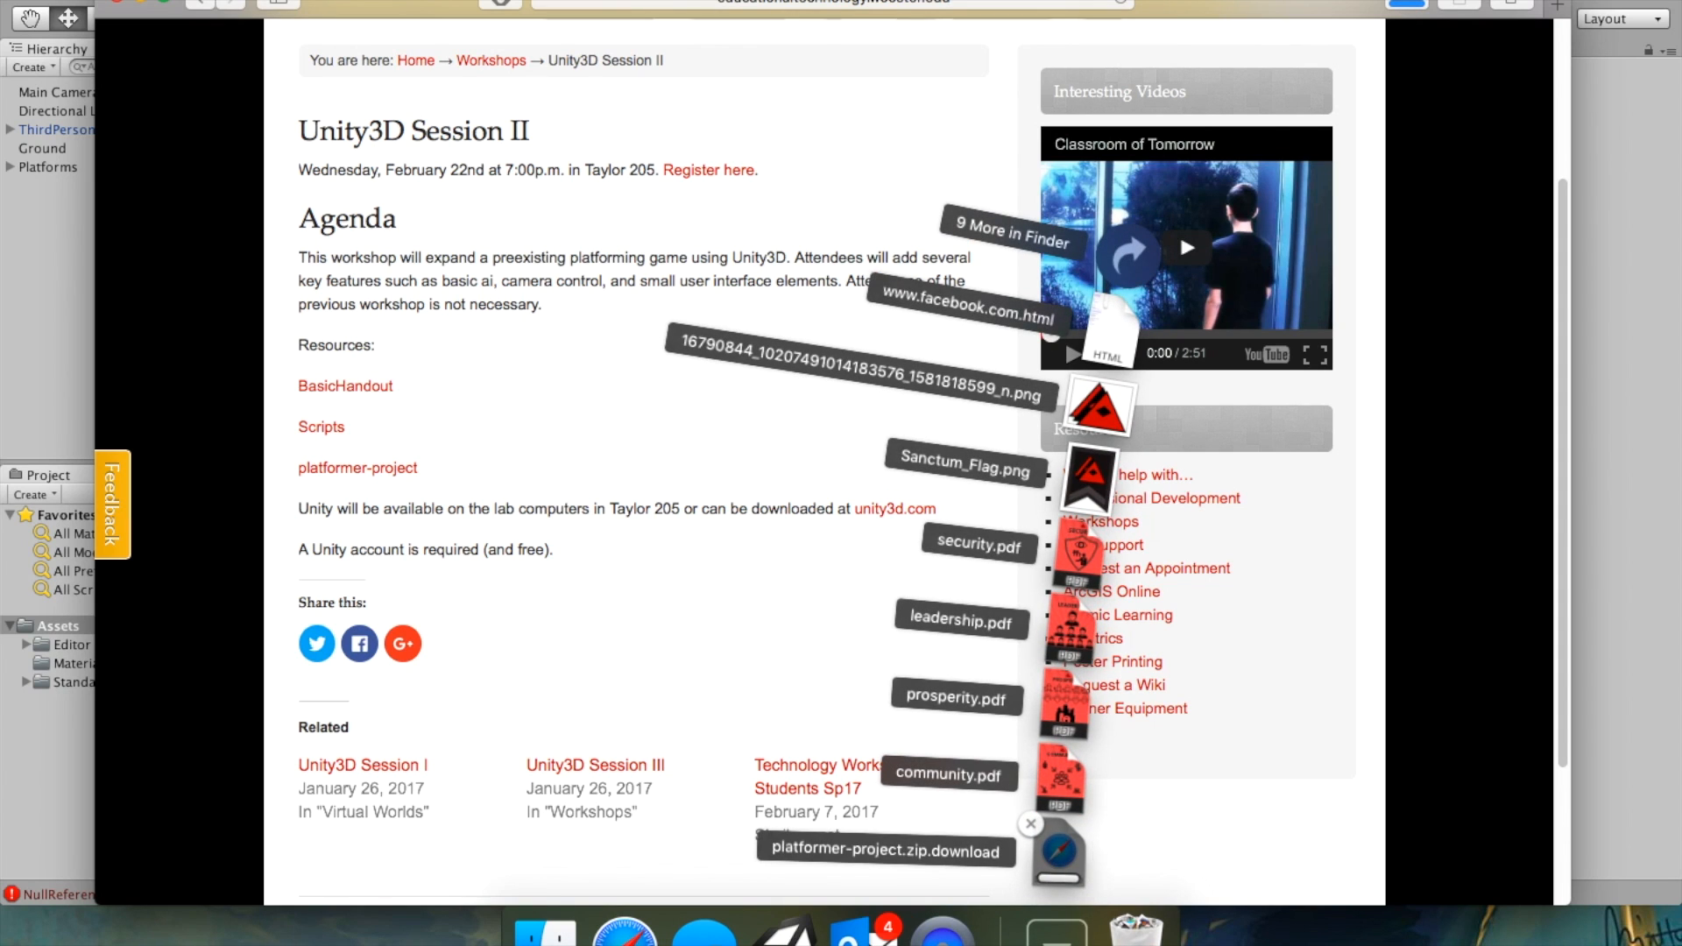
click(1057, 931)
click(1057, 931)
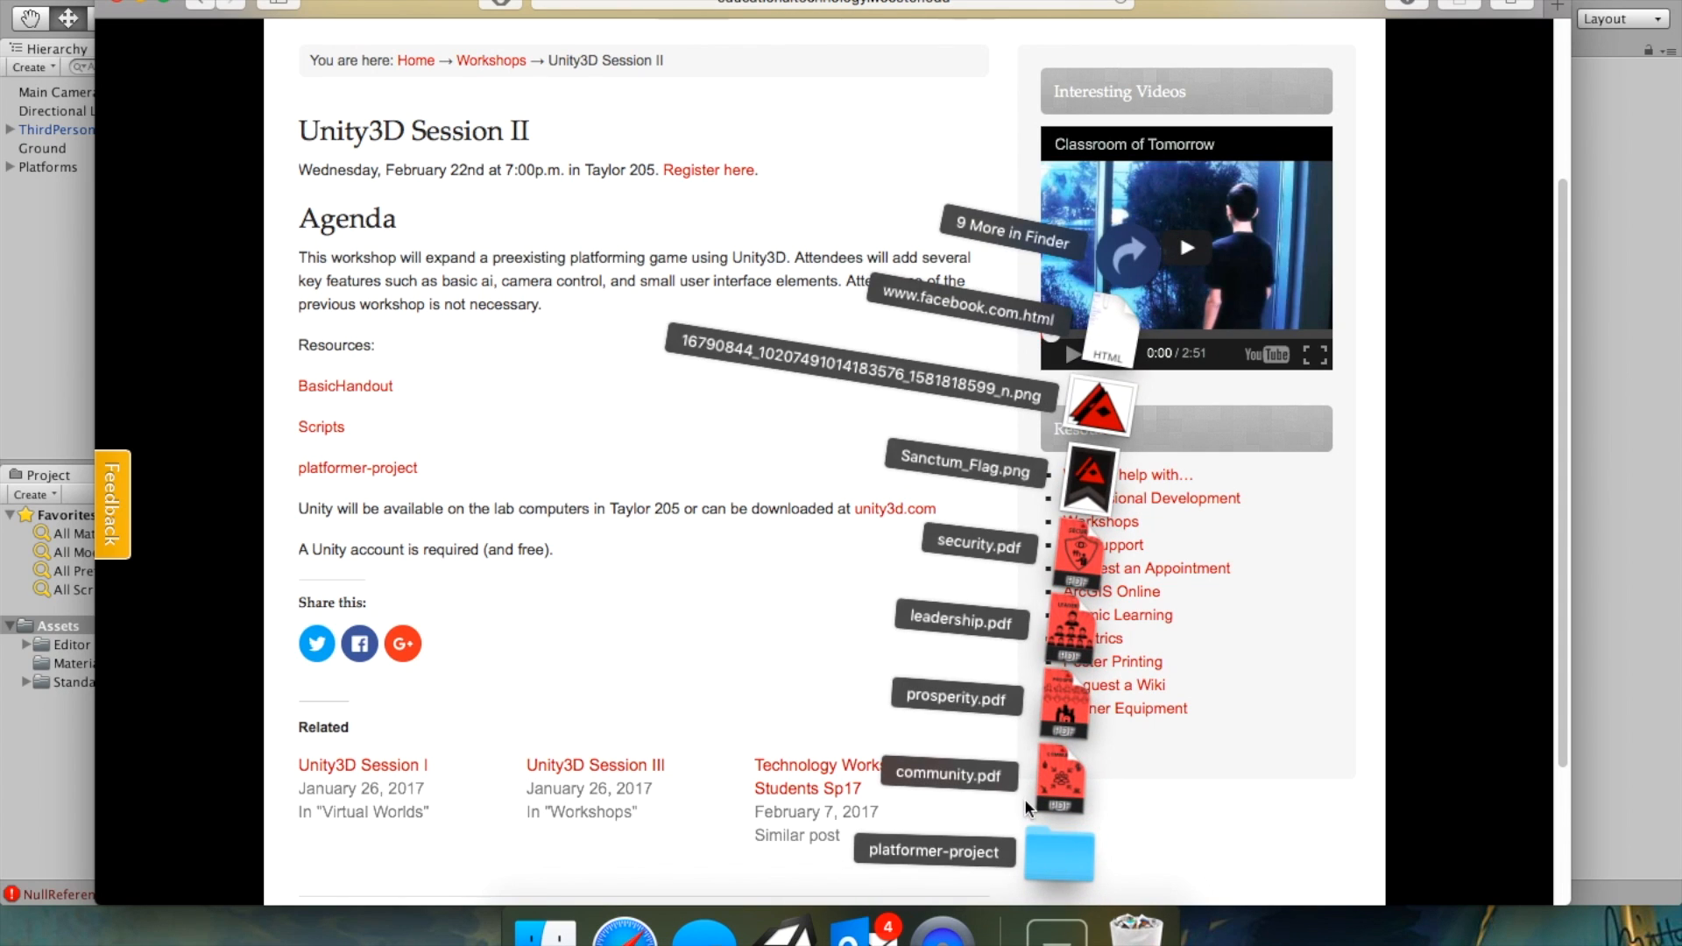
click(1056, 930)
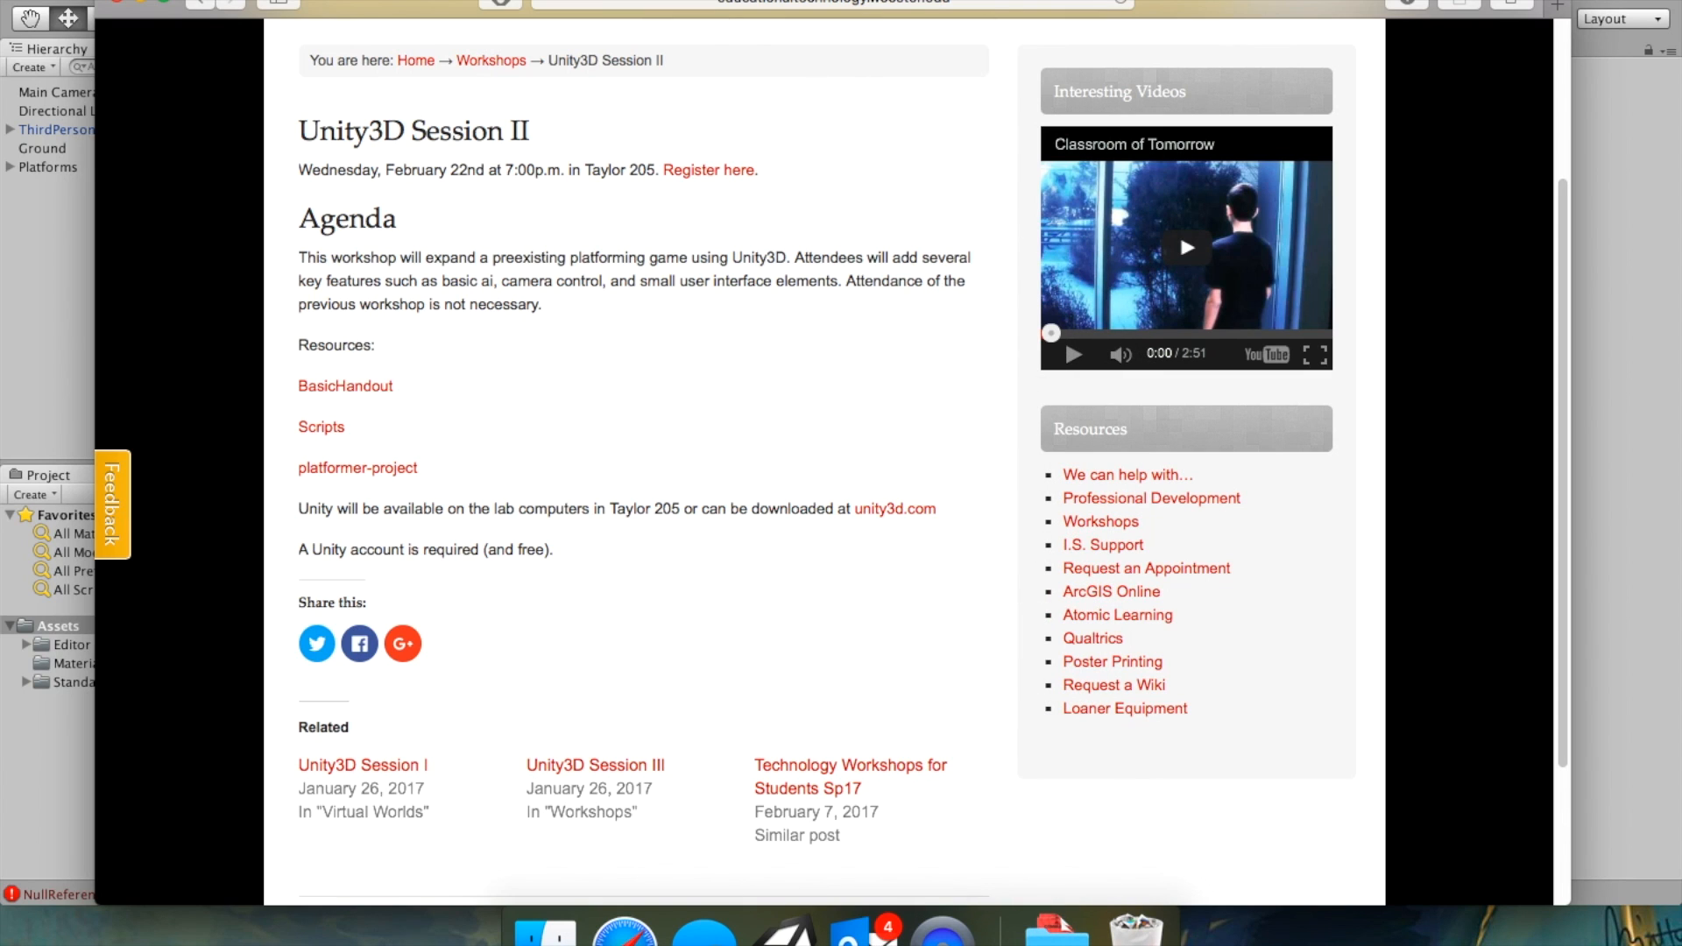
Switch to Unity and quit it without saving the modified scene.
click(86, 0)
click(133, 236)
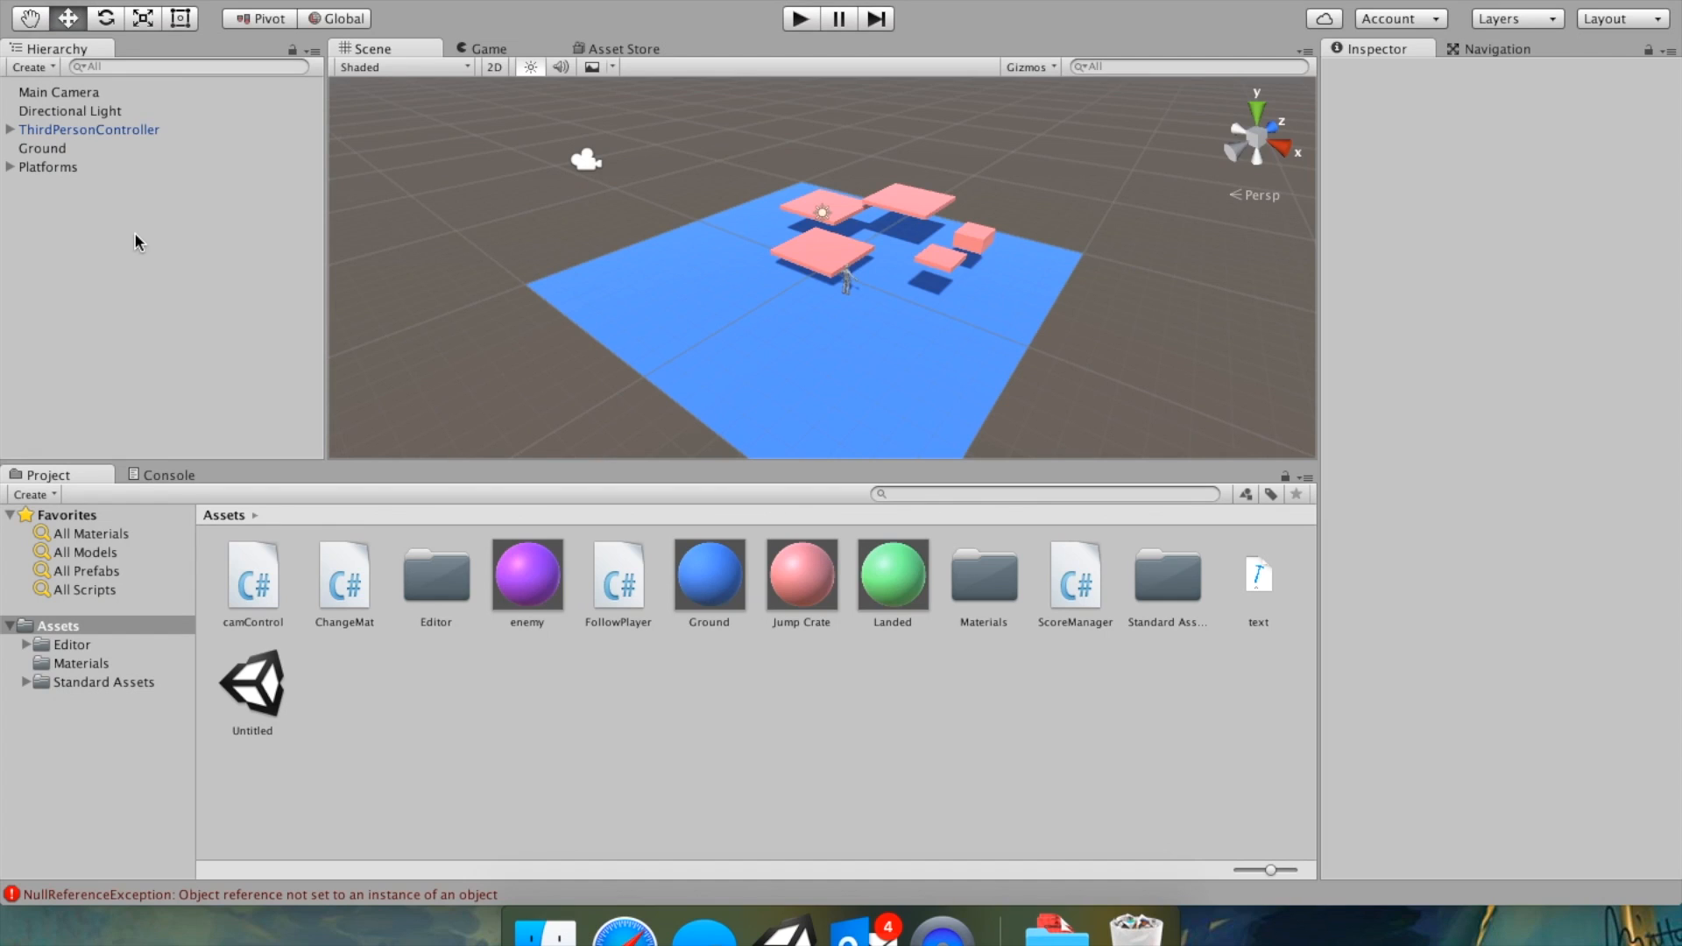
key(super+q)
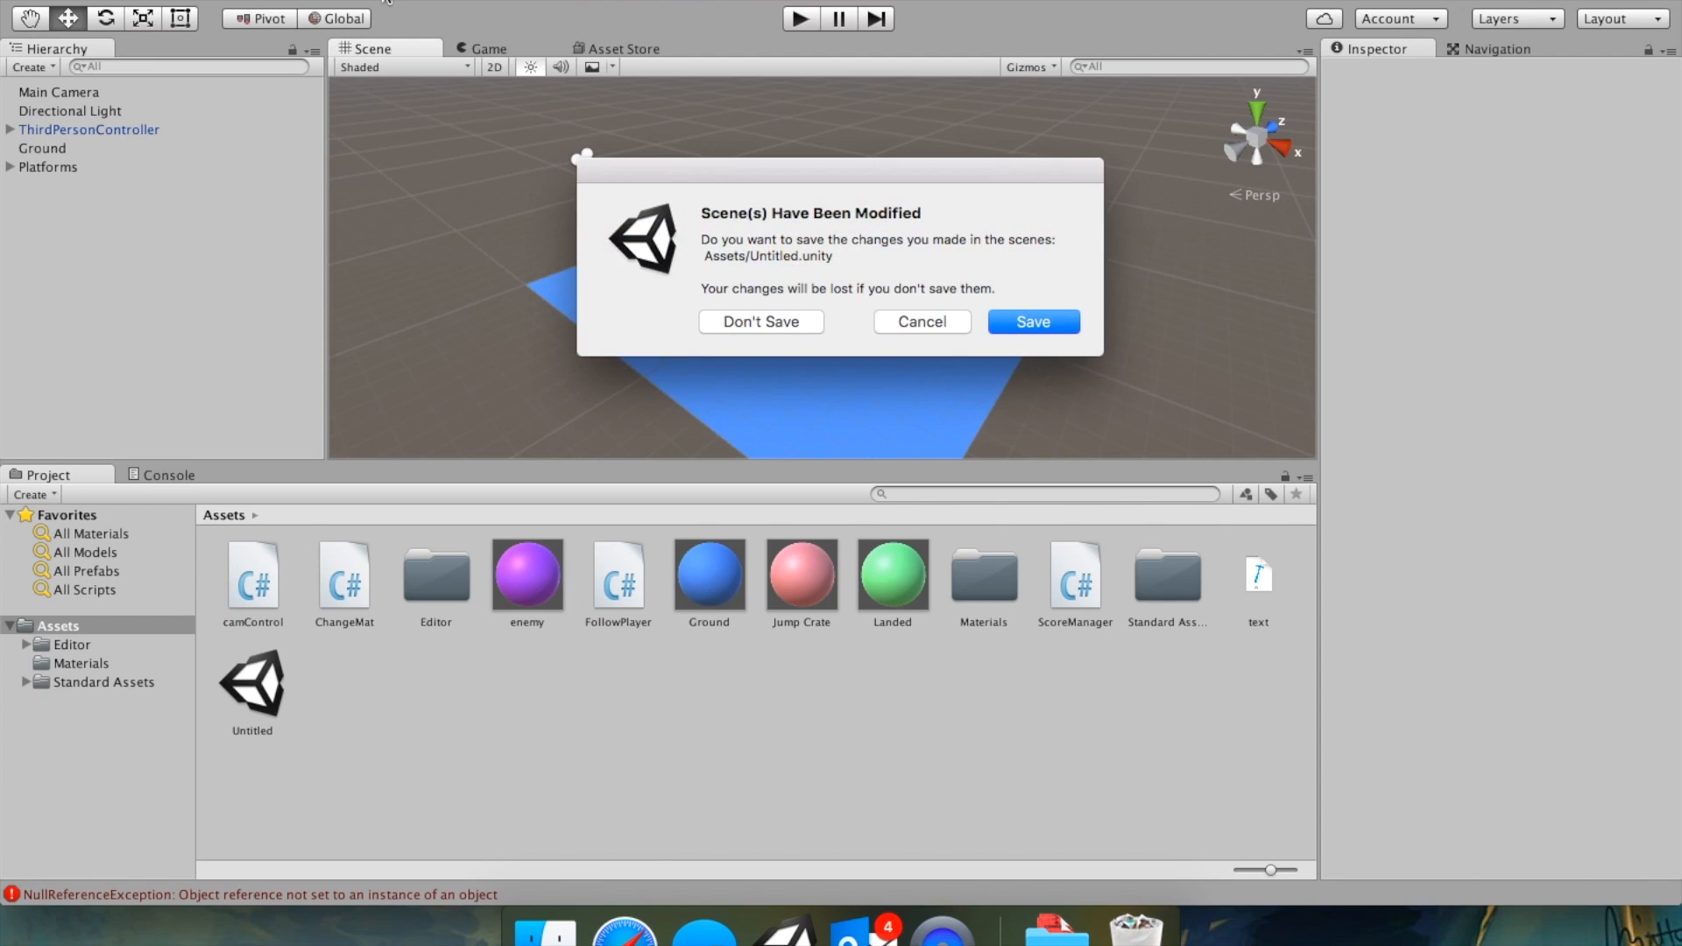
click(771, 324)
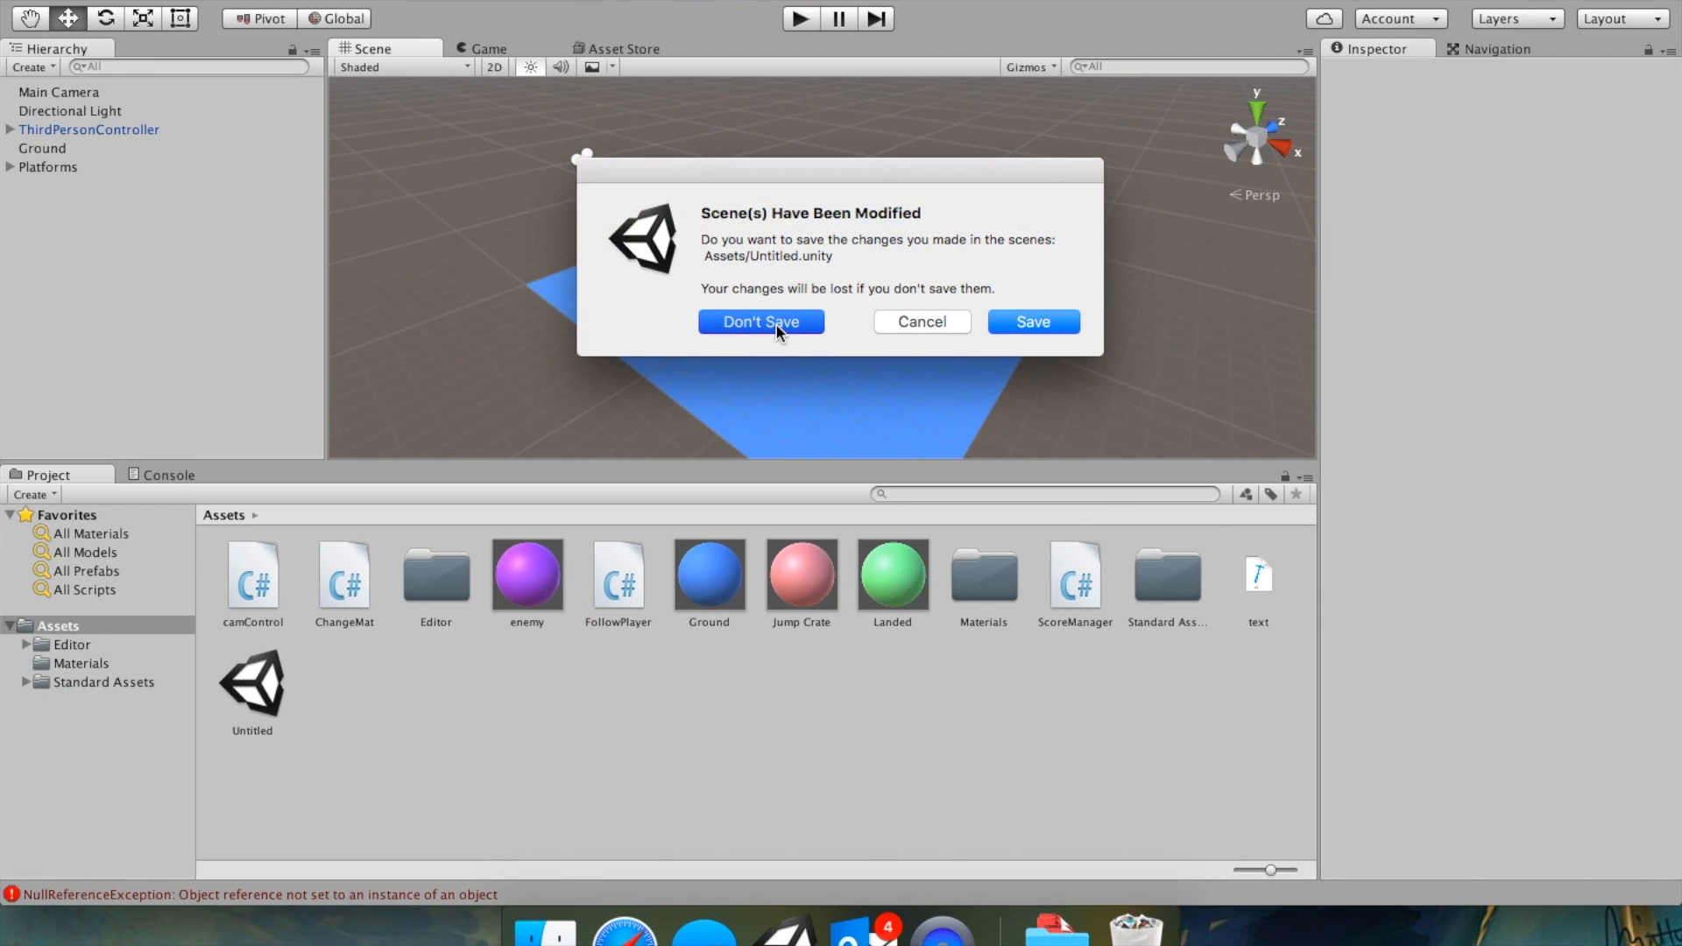
Relaunch Unity through Spotlight.
key(super+space)
key(Escape)
key(super+q)
key(super+space)
text(unity)
key(Return)
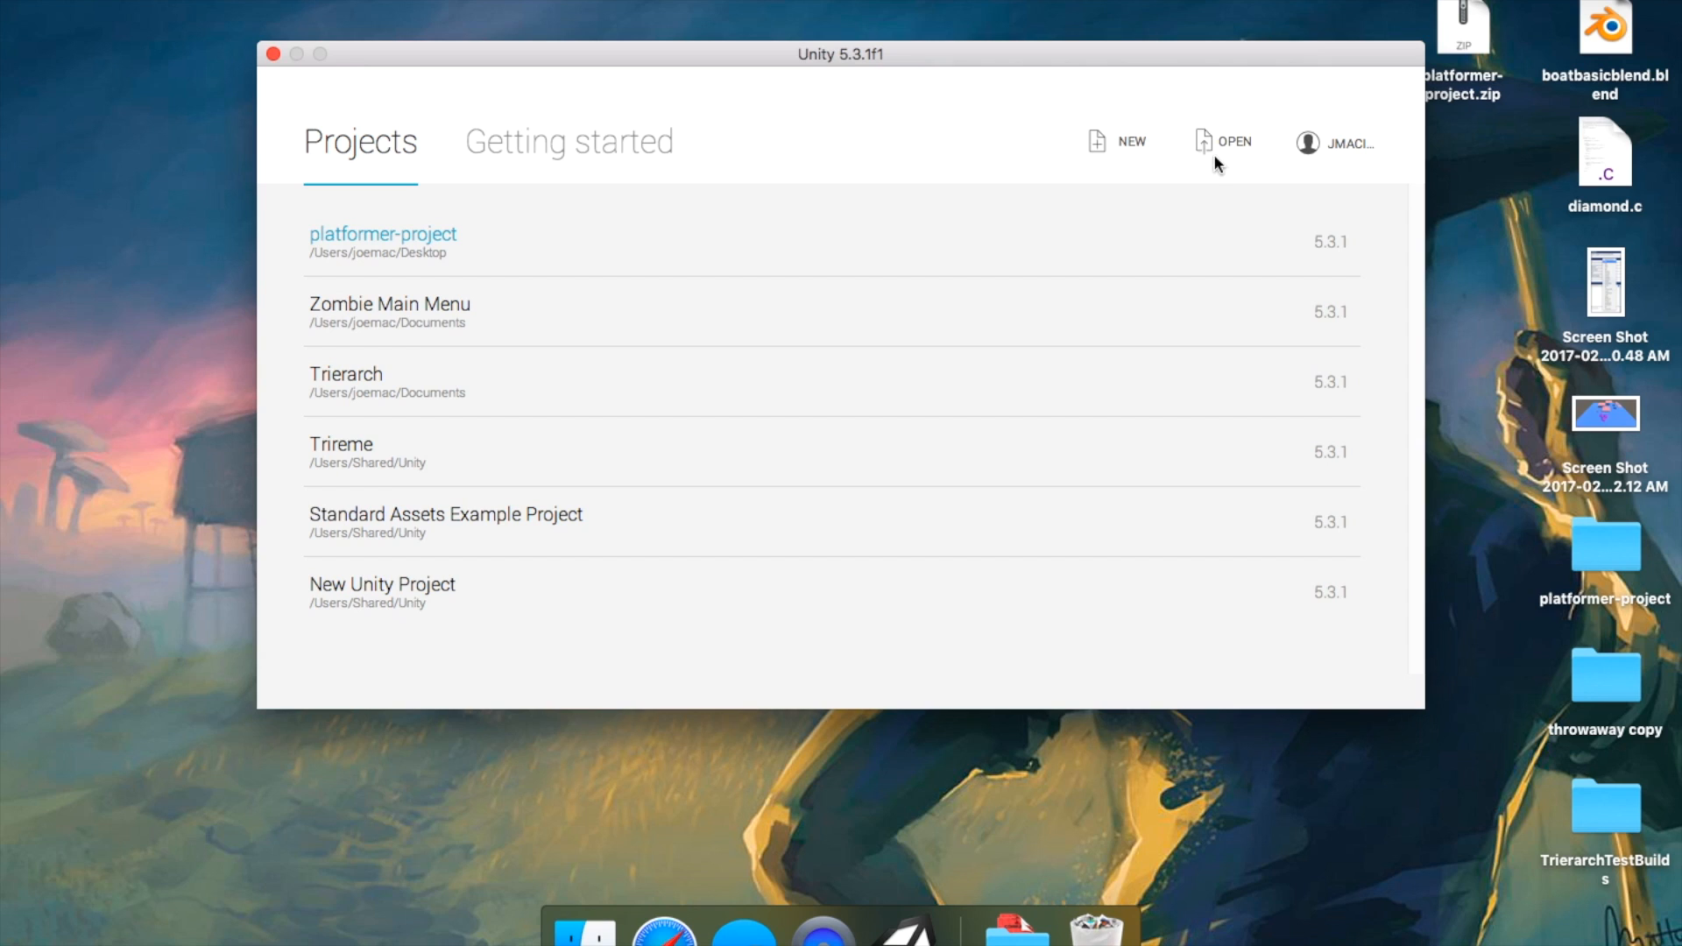
Open the platformer-project project from the Downloads folder.
click(1221, 158)
click(874, 103)
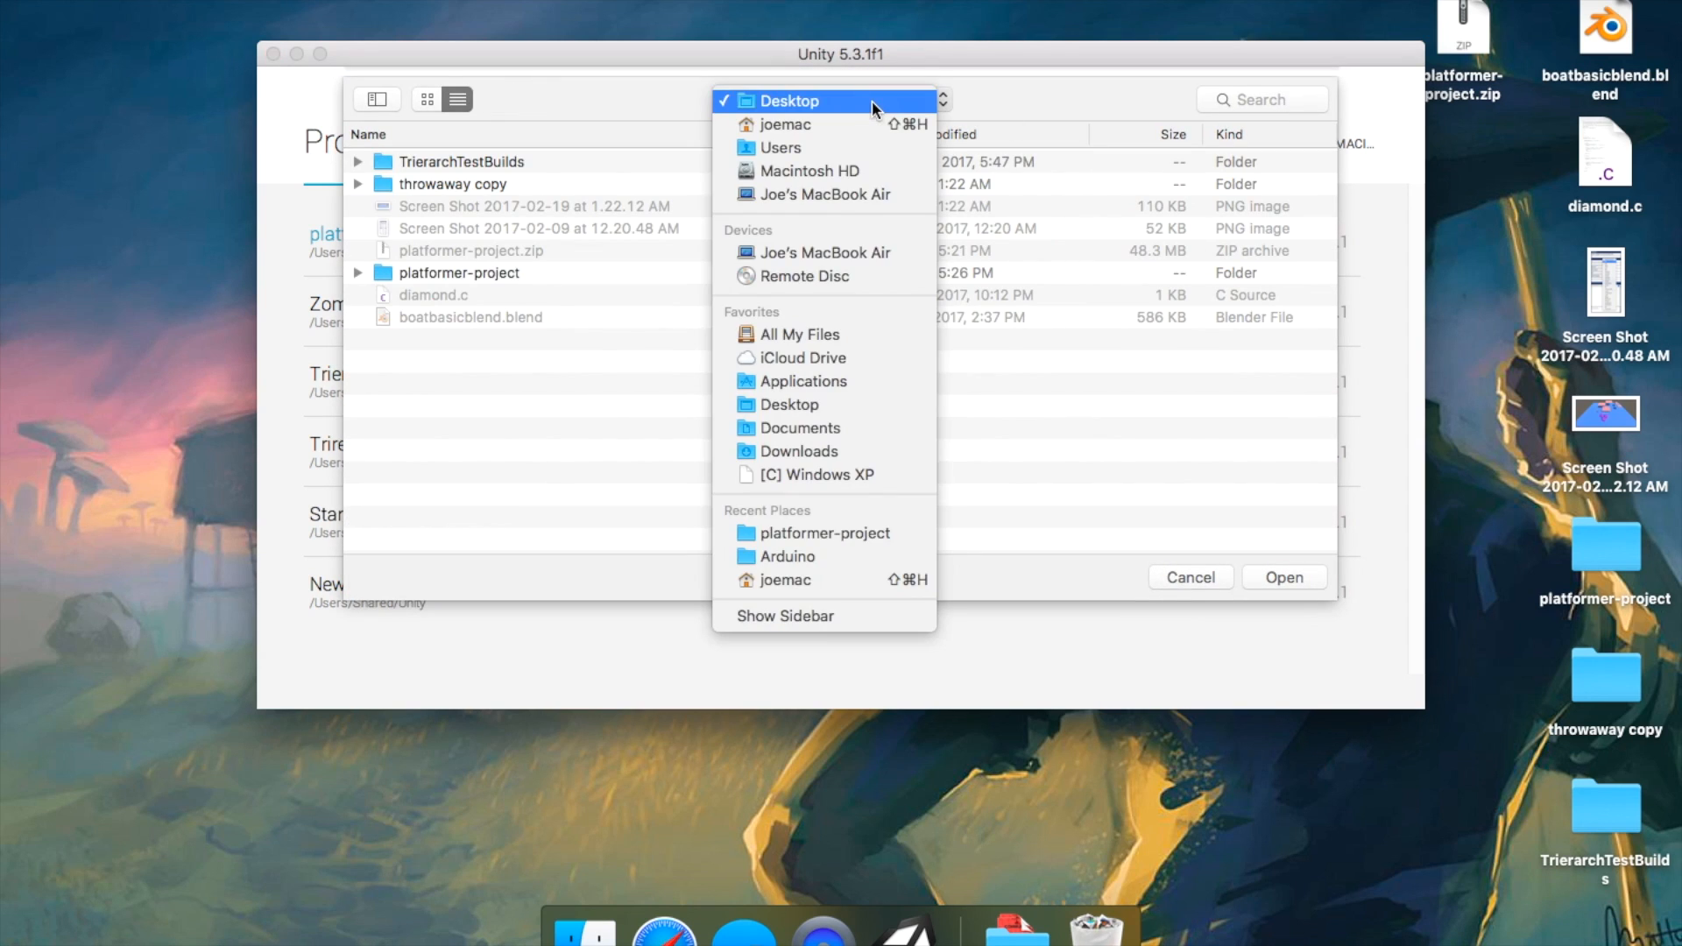
click(874, 103)
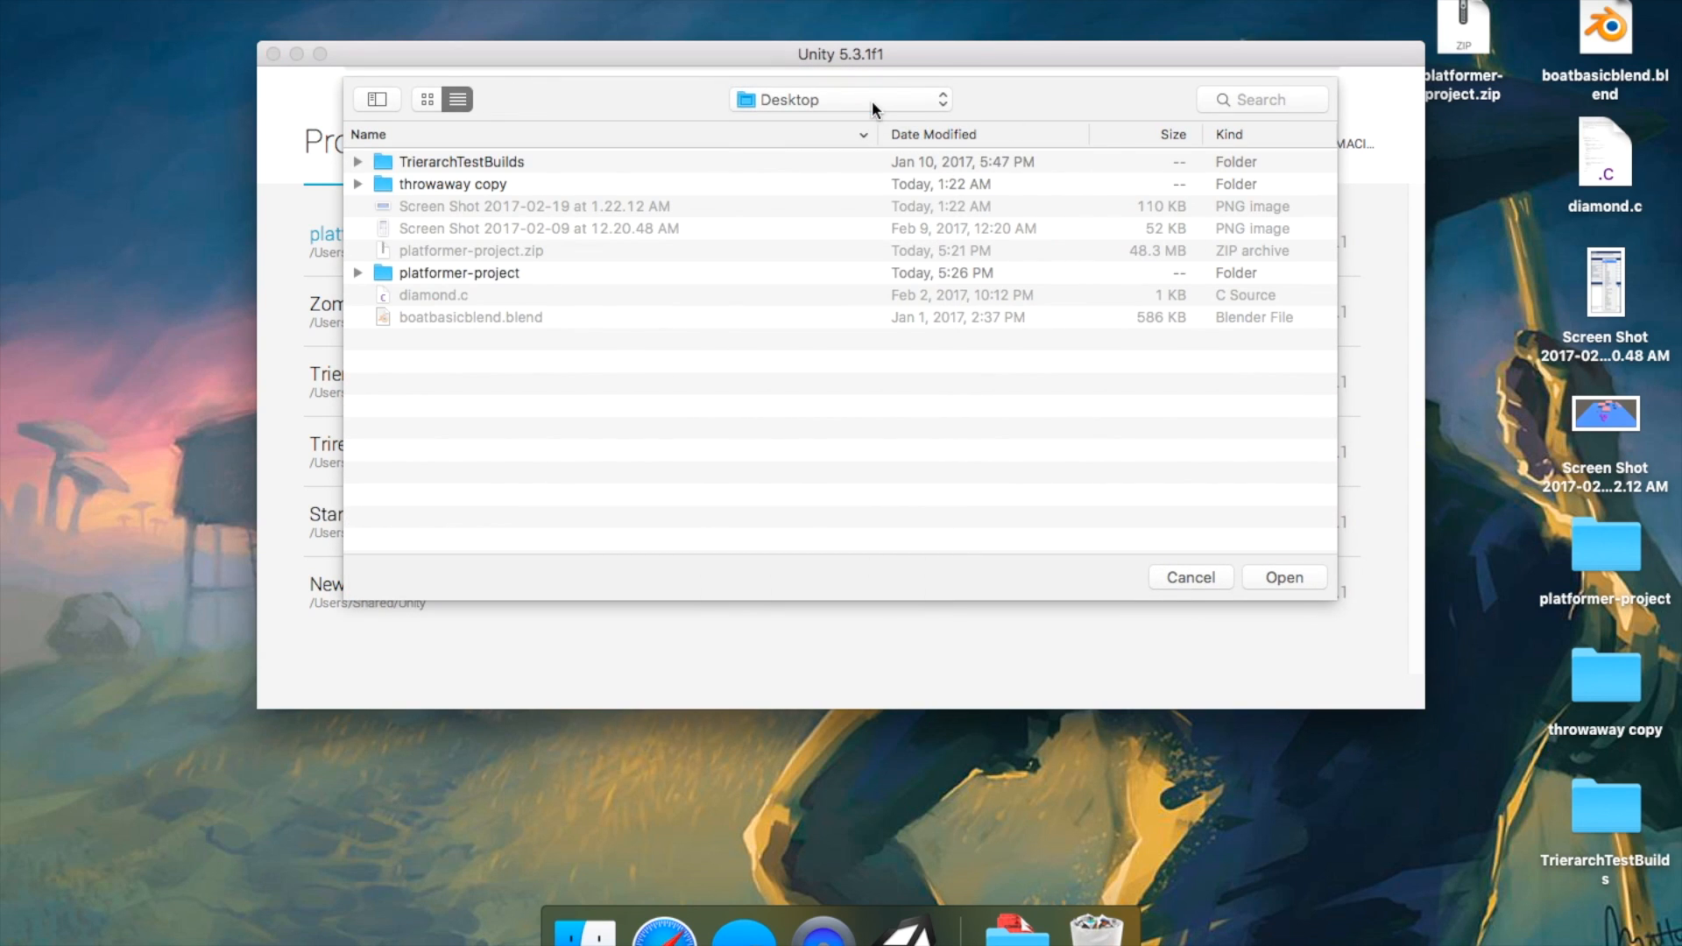
click(871, 100)
click(849, 450)
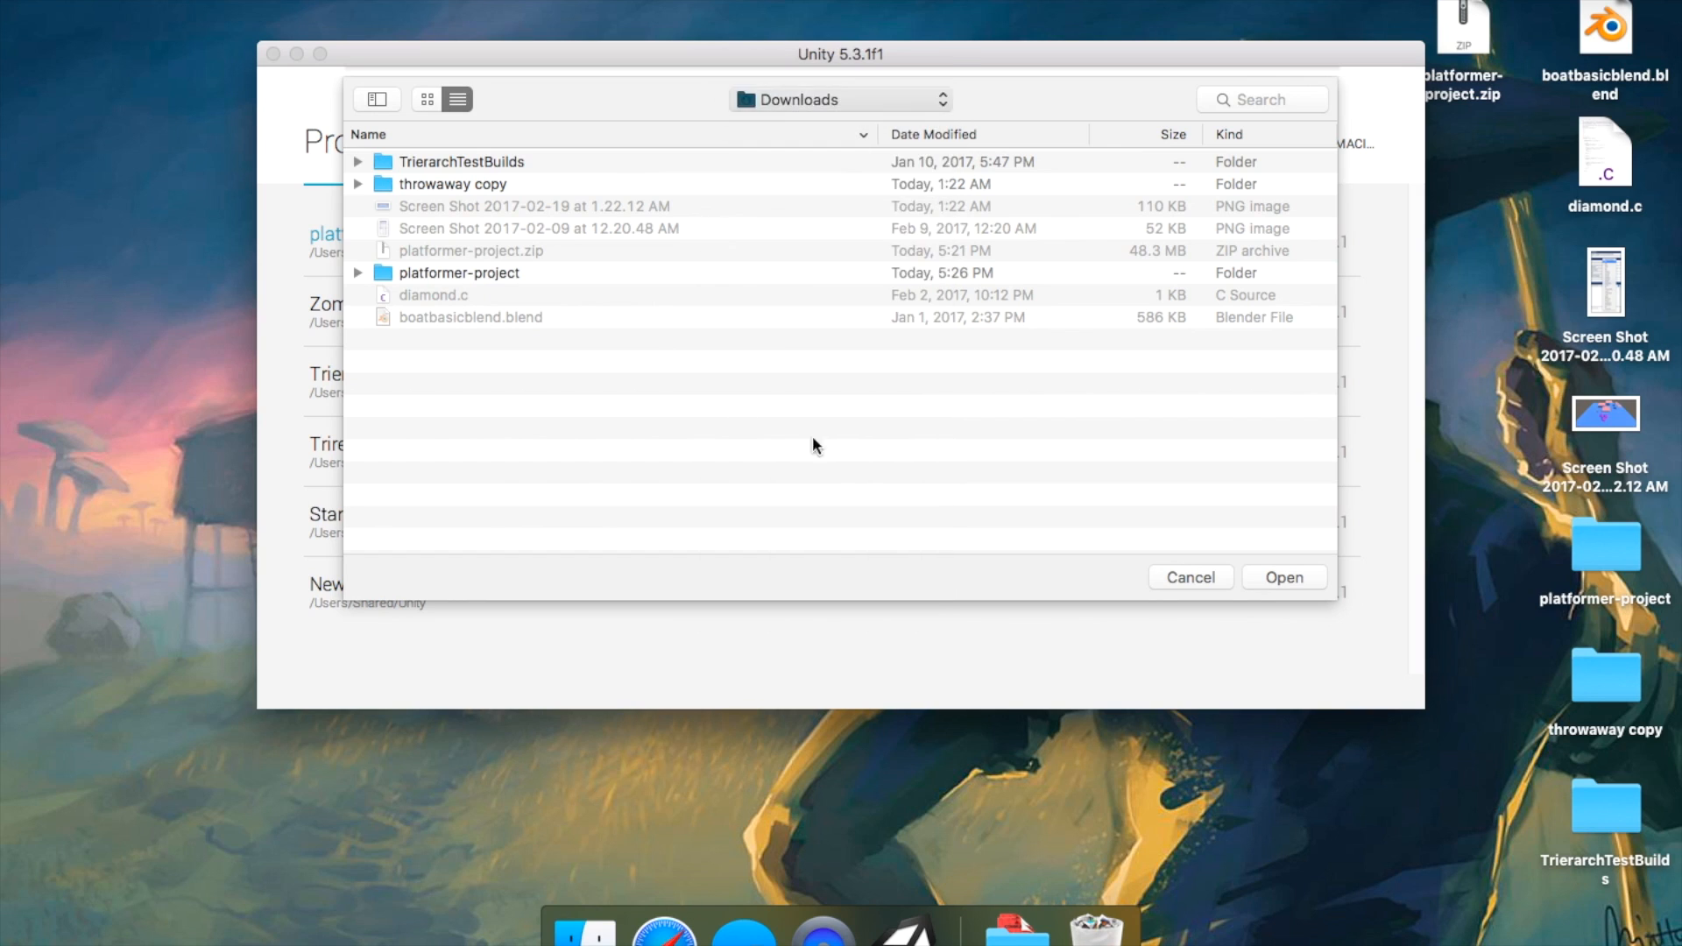
click(482, 251)
click(1313, 583)
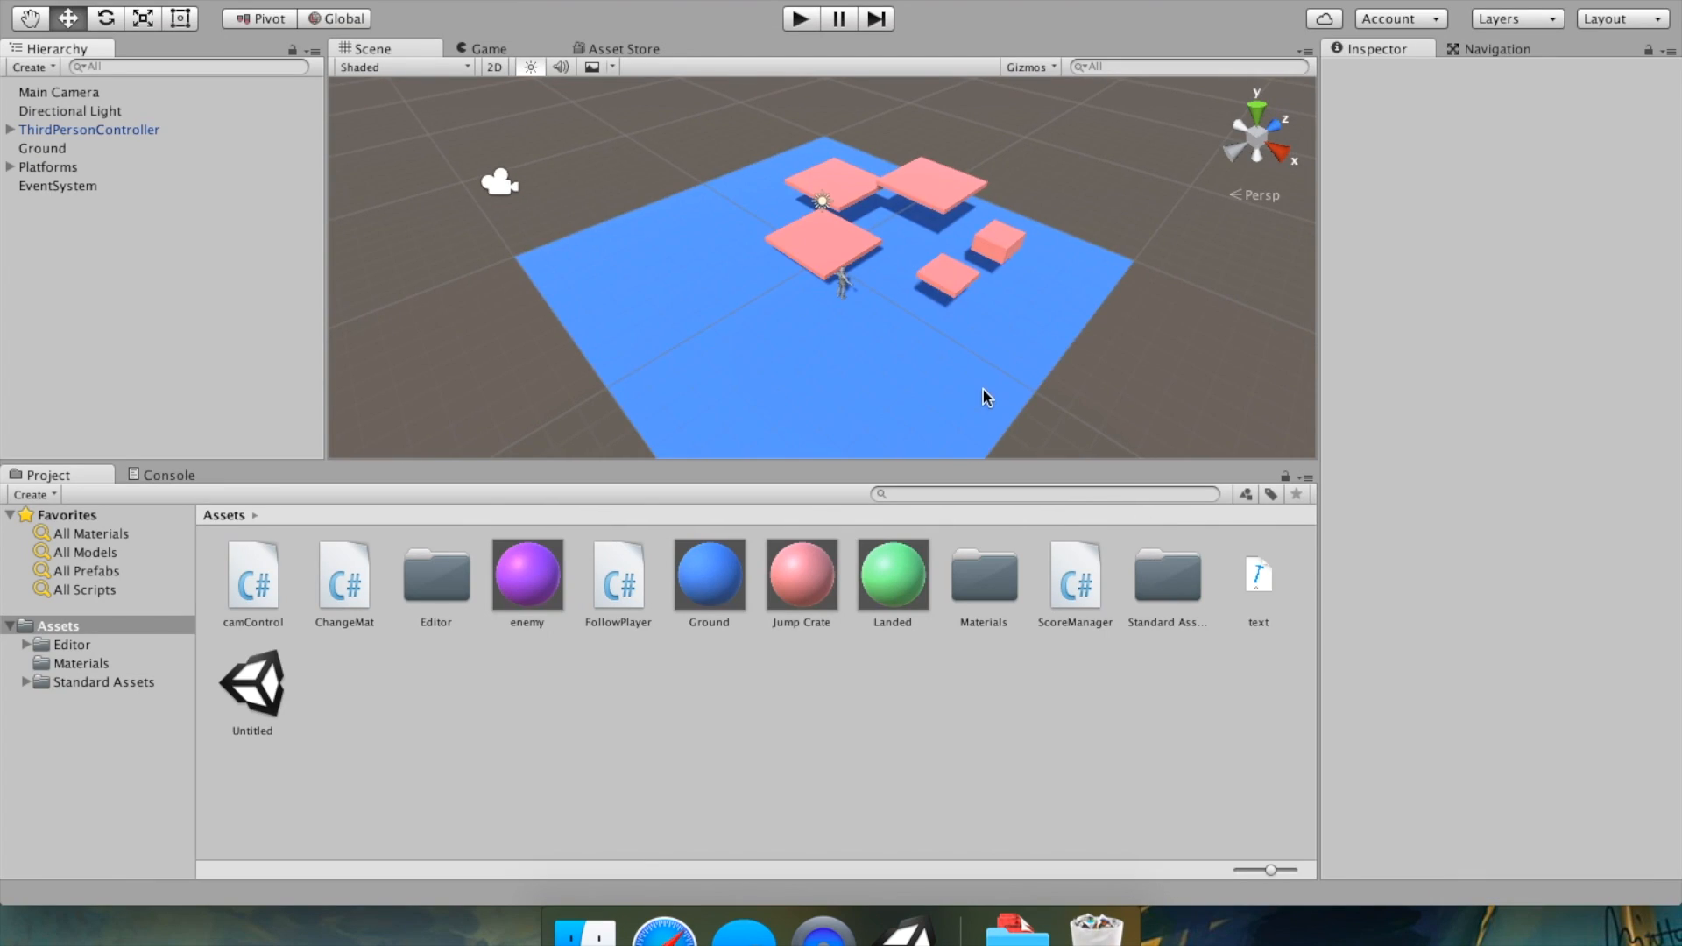
Play the game, moving and jumping the character onto the platforms, and stop play mode.
scroll(784, 358, up, 3)
right_drag(781, 350, 816, 321)
middle_drag(683, 335, 745, 304)
click(822, 24)
click(799, 19)
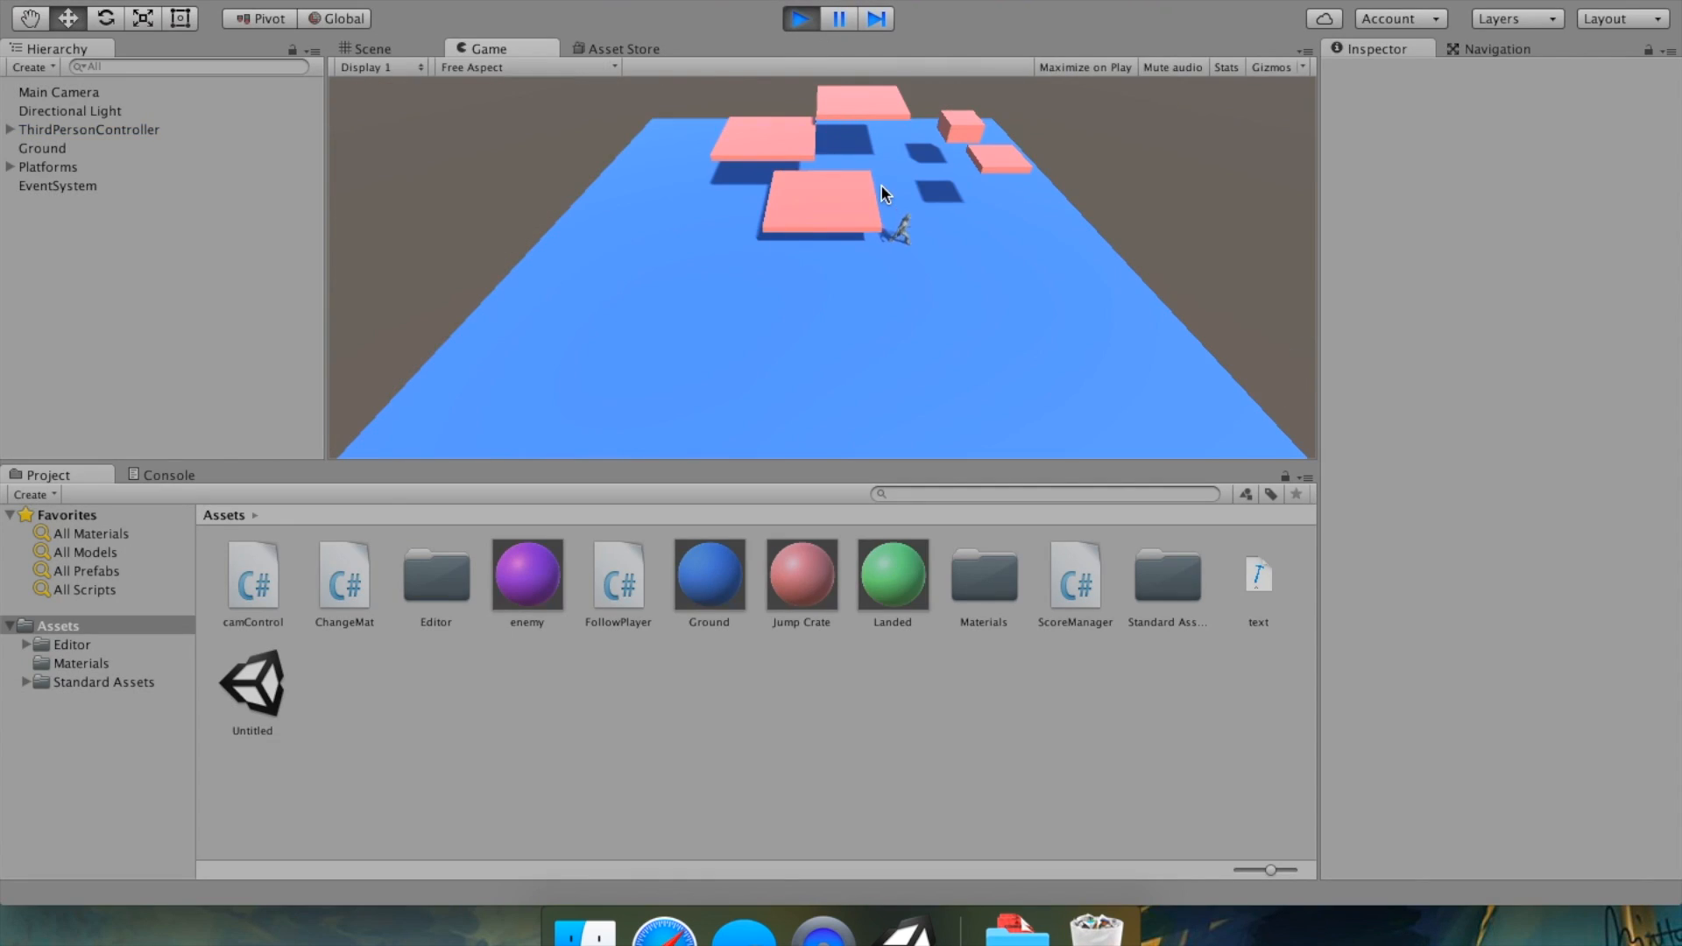
key(Down)
key(Left)
key(Up)
key(space)
key(Up)
key(space)
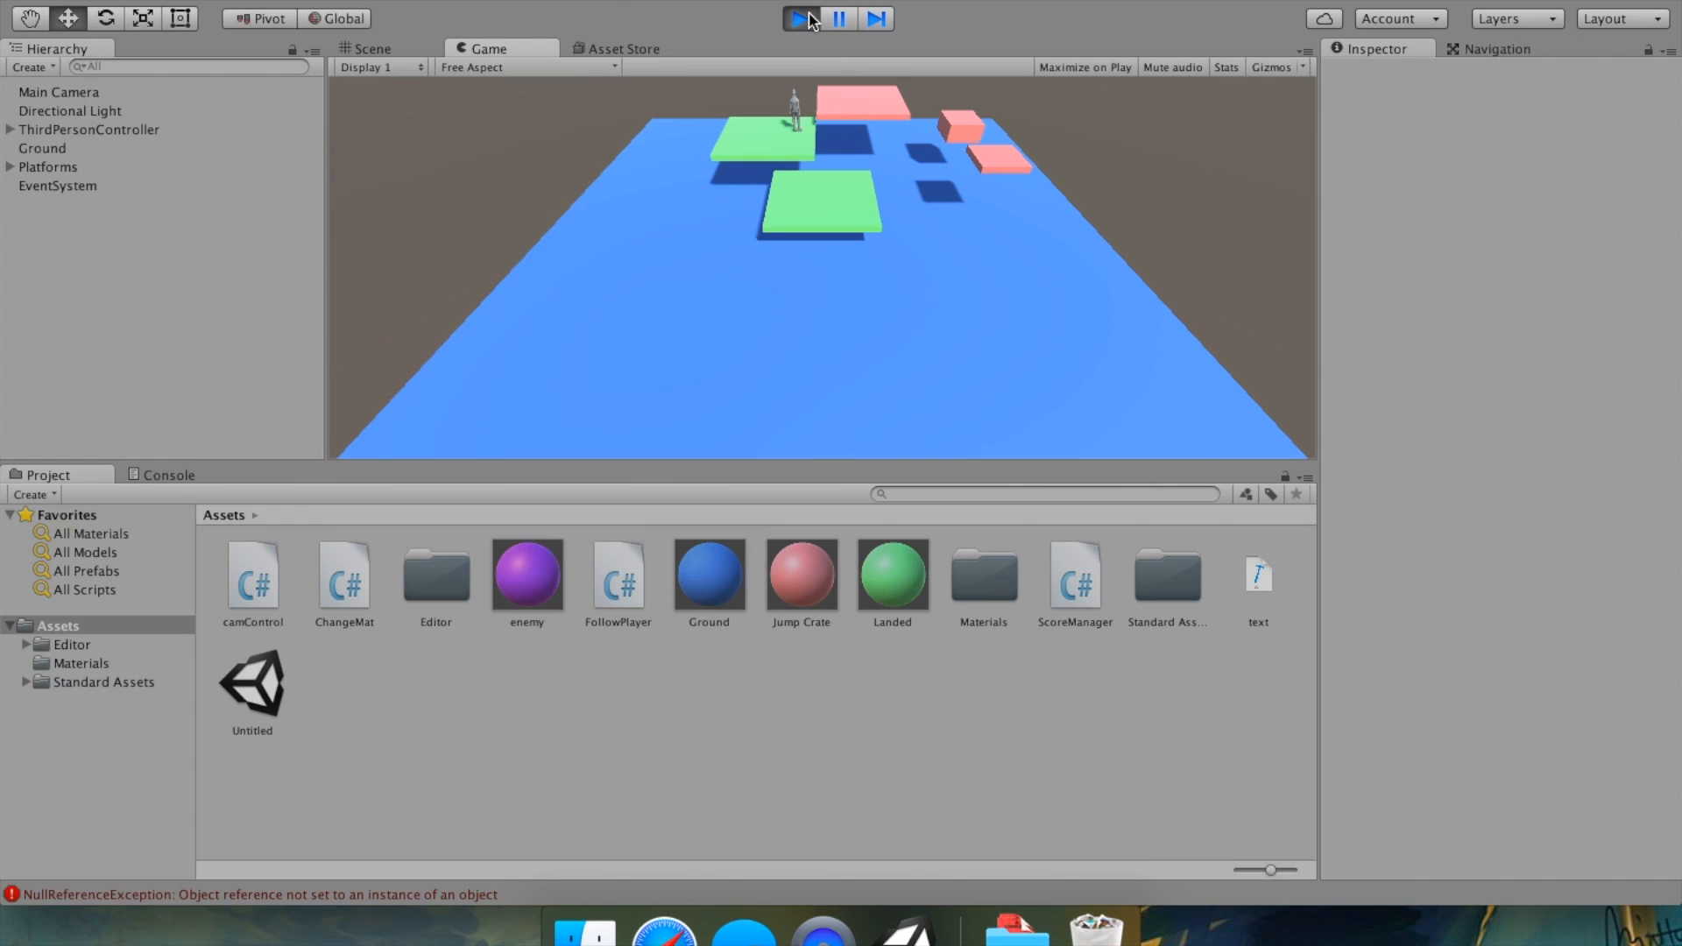
click(801, 18)
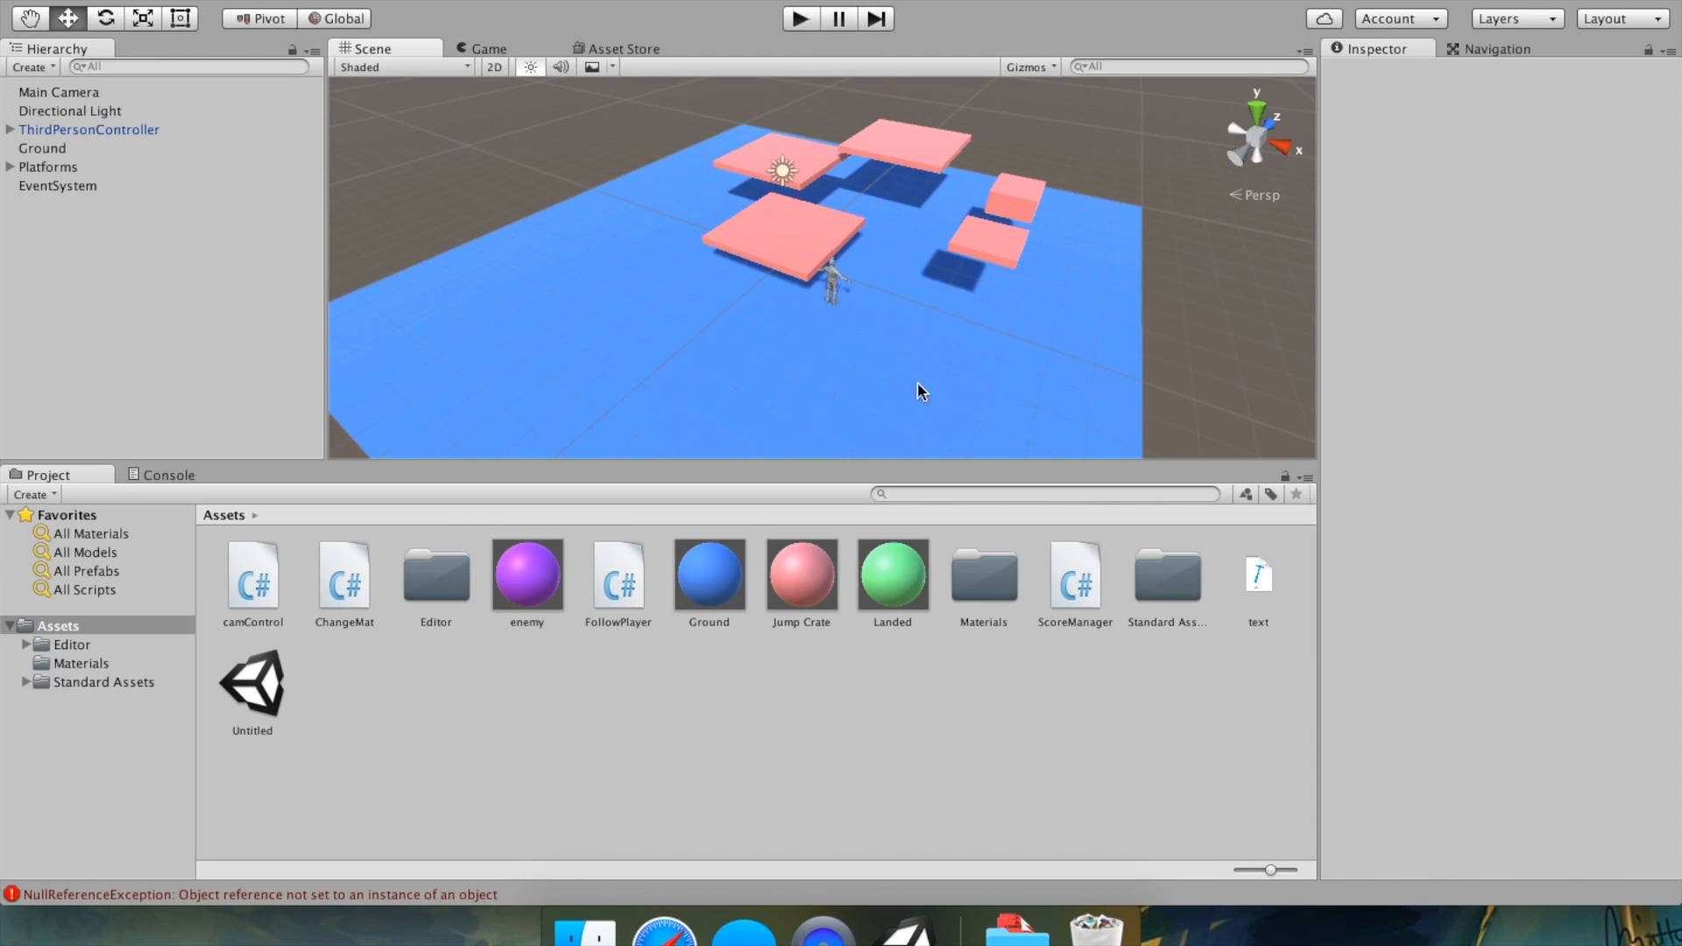
Inspect the scripts in the Assets folder, such as ScoreManager, ChangeMat and camControl.
click(80, 625)
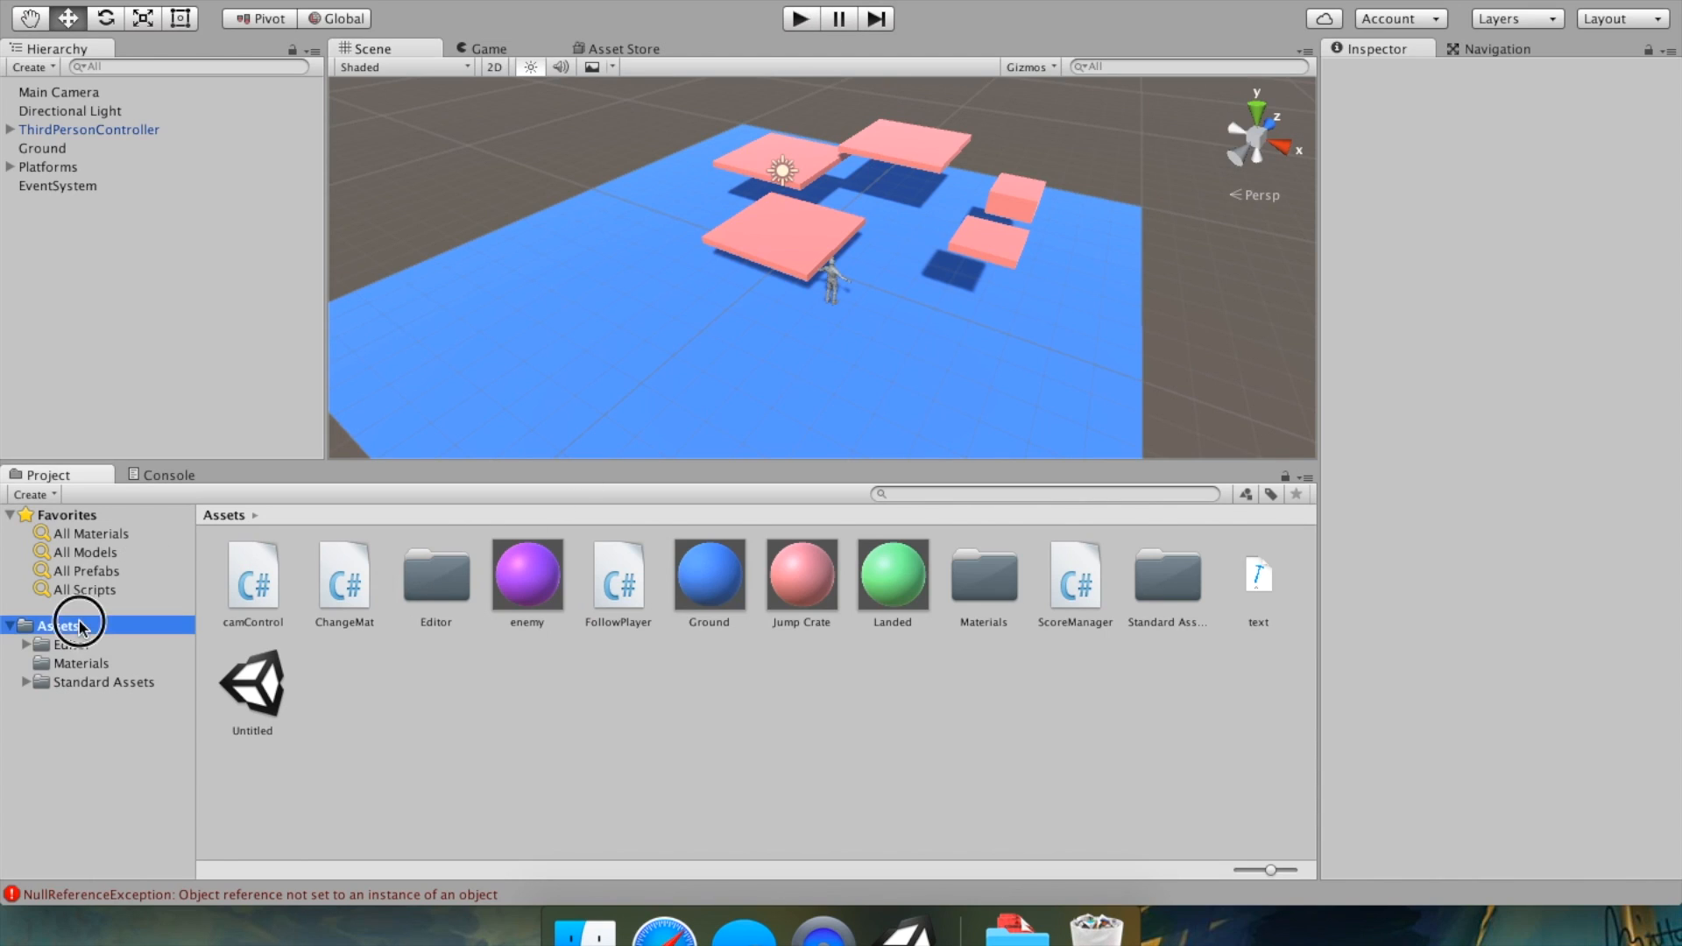
click(254, 583)
click(345, 580)
click(629, 580)
click(1086, 591)
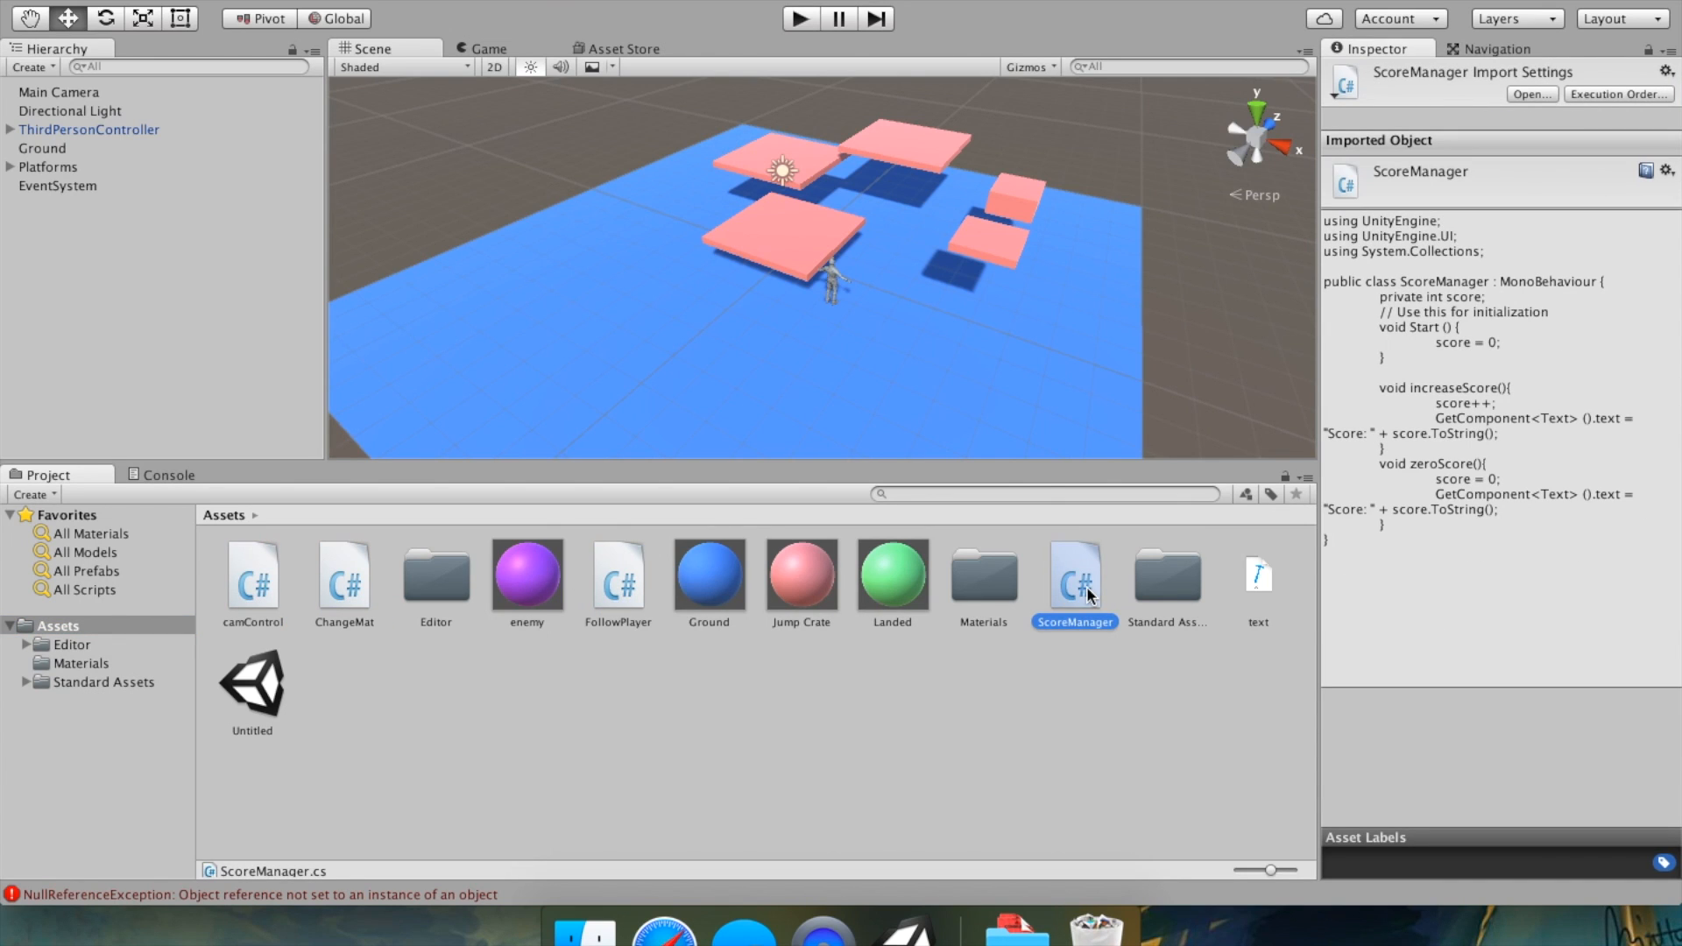
key(Left)
key(Left)
key(Left)
key(Left)
key(Left)
key(Left)
key(Left)
key(Left)
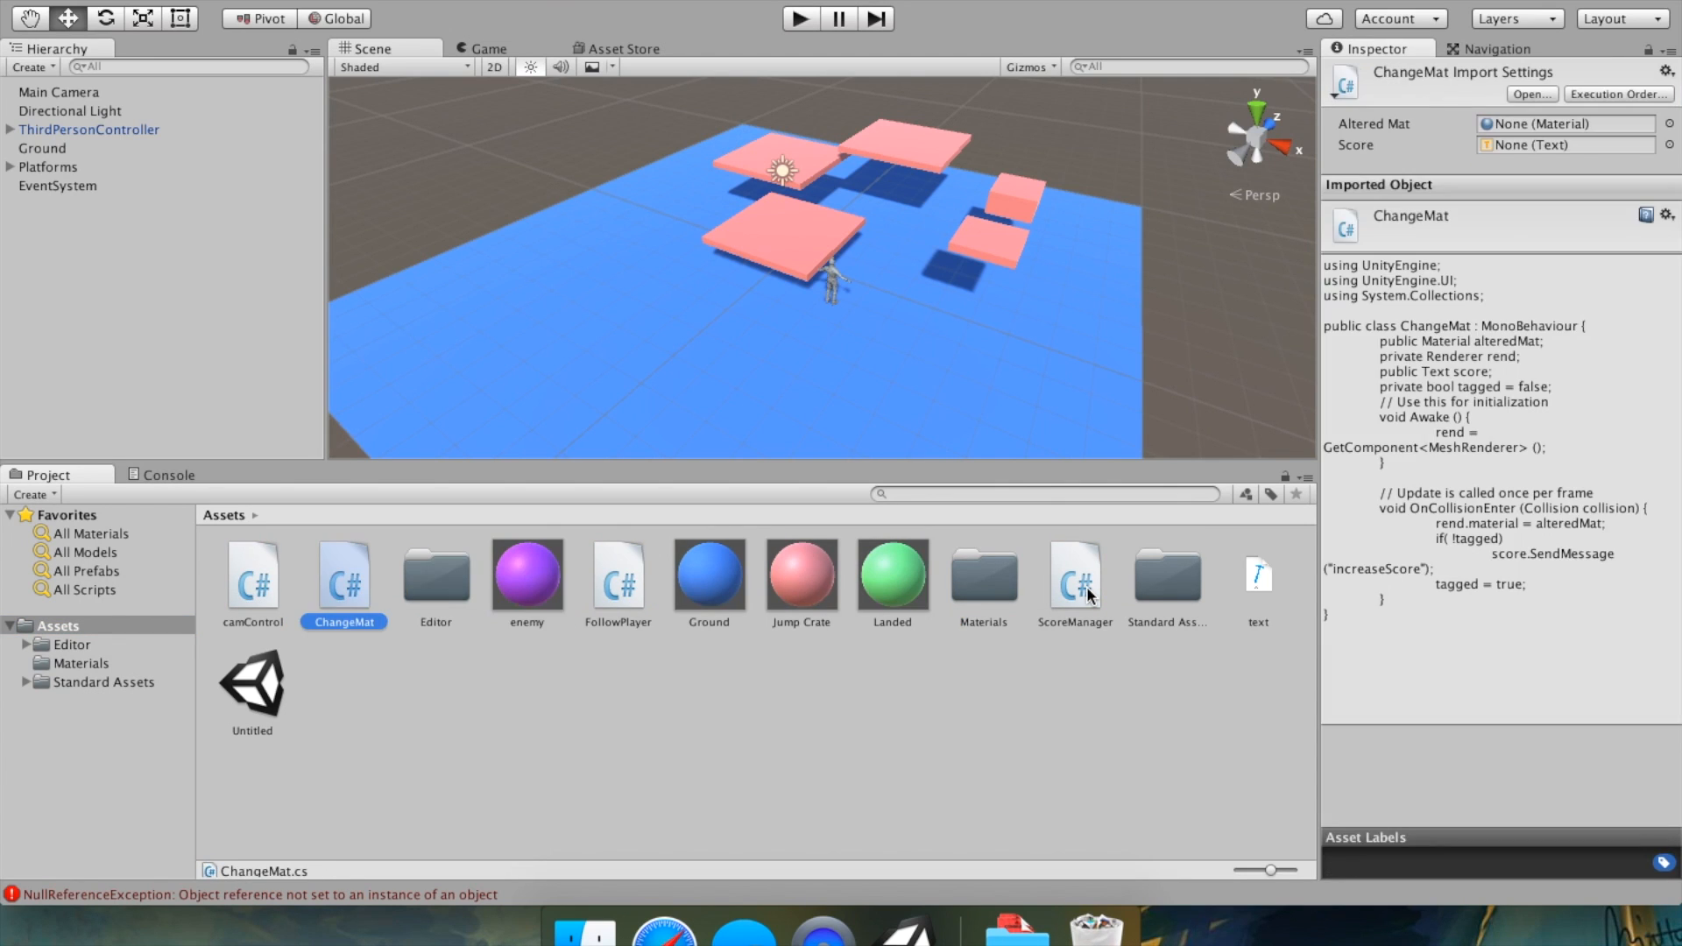
key(Left)
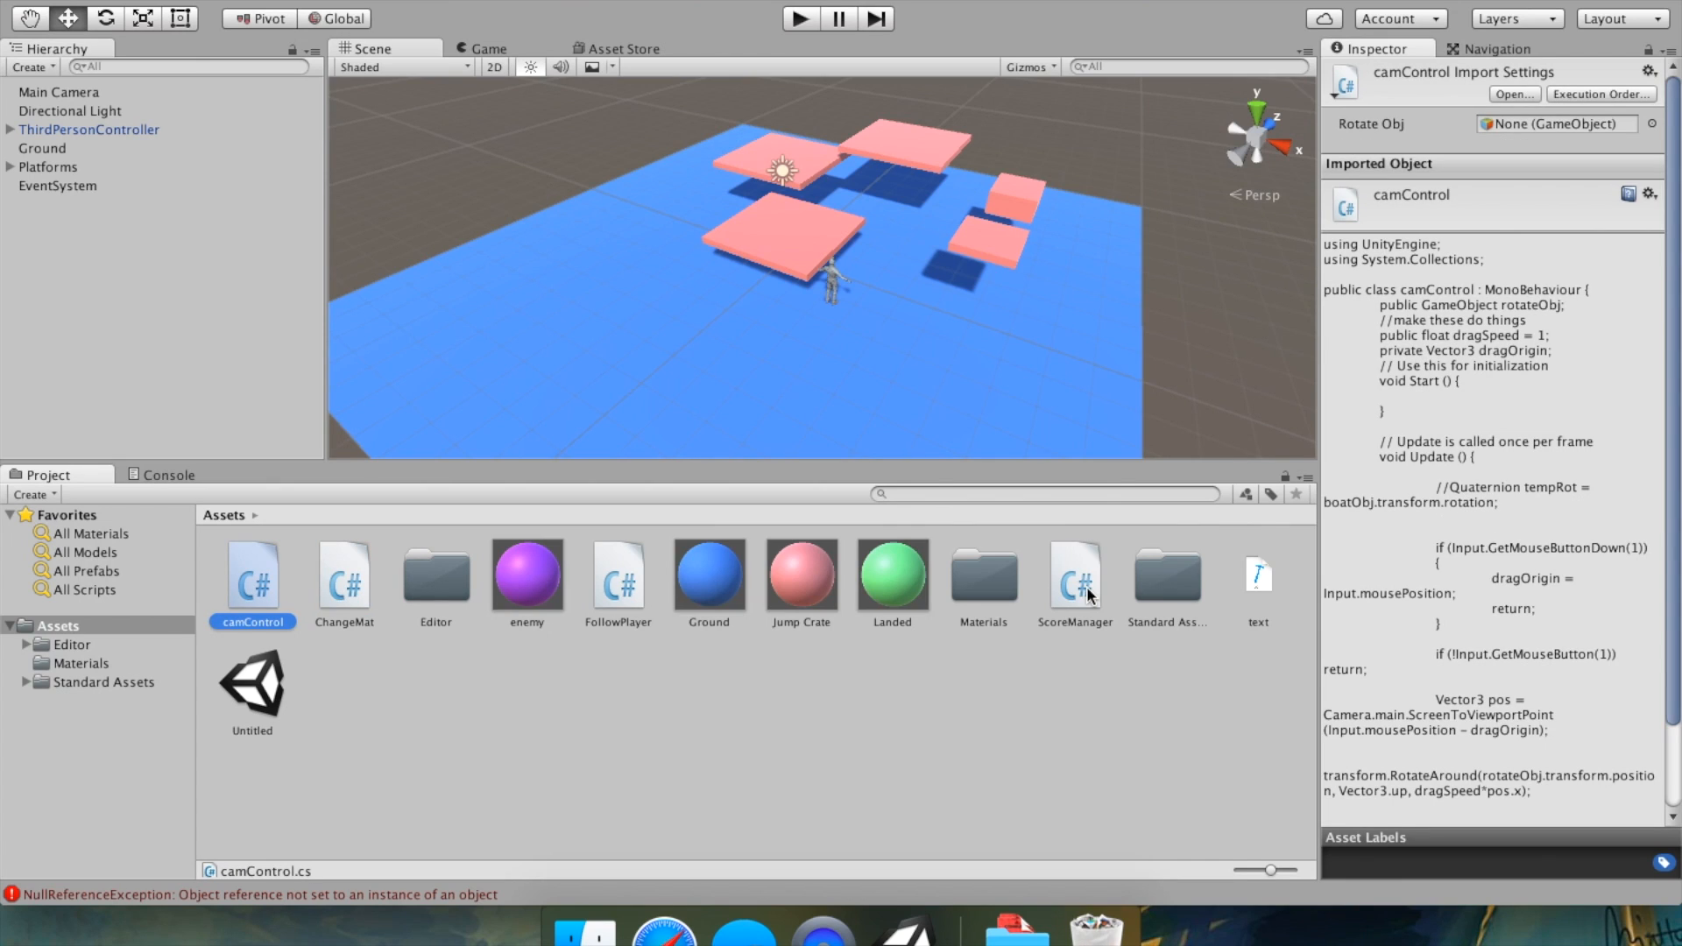
click(1136, 788)
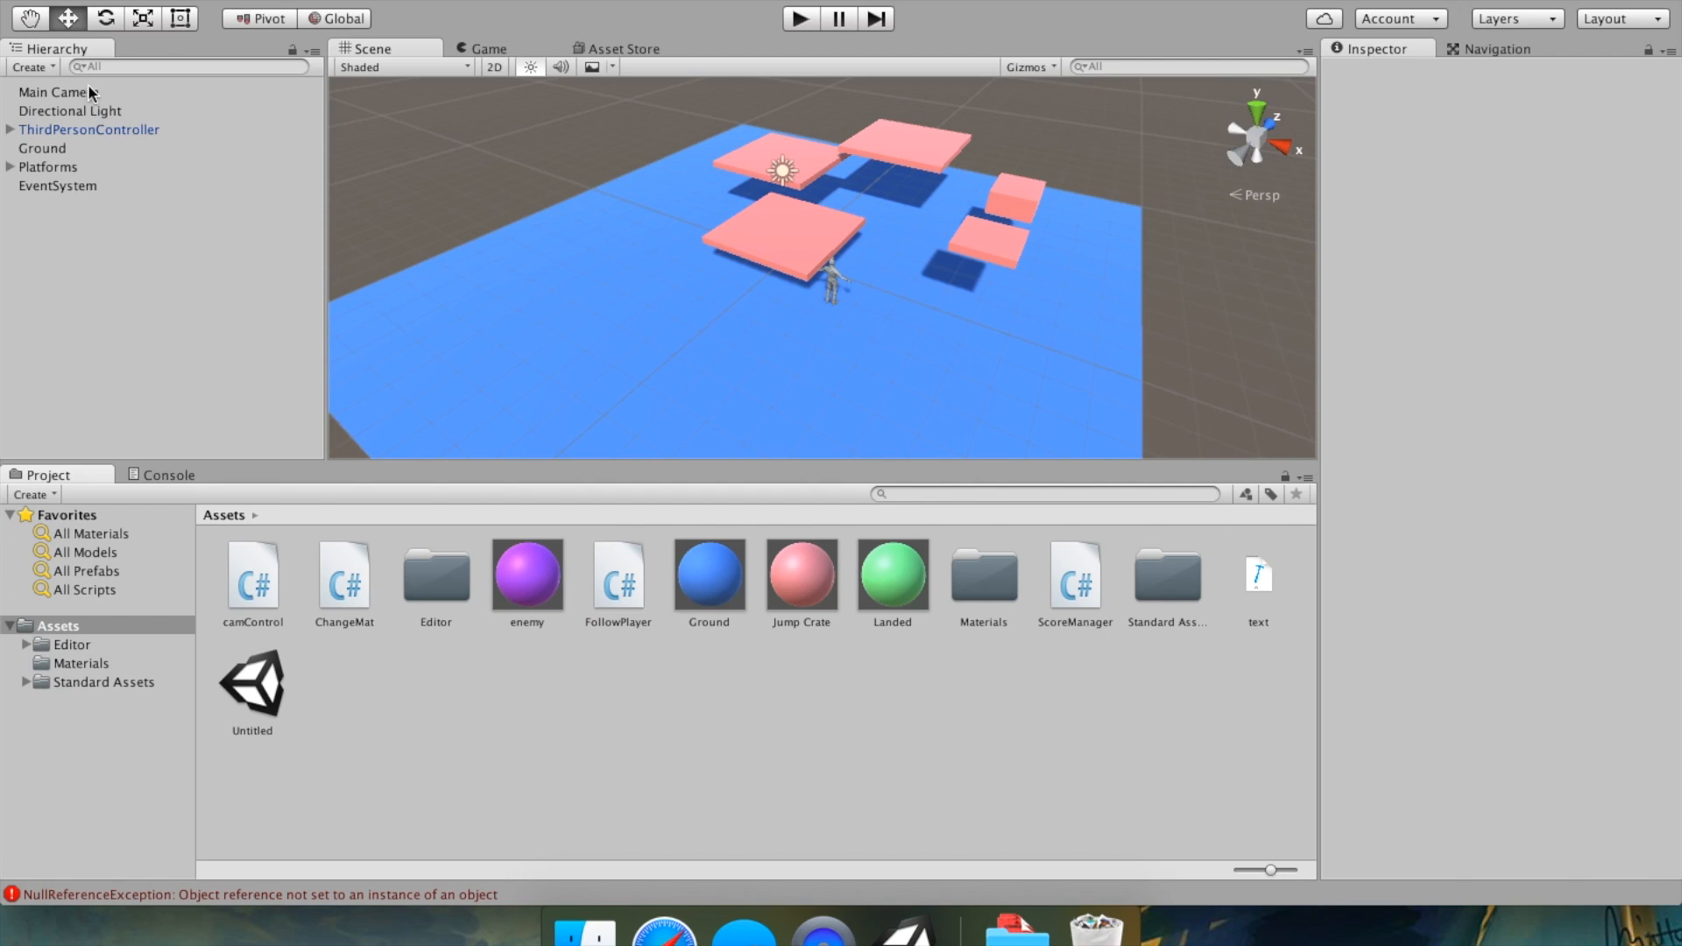
Inspect each object in the scene hierarchy, including the platforms inside Platforms.
click(66, 91)
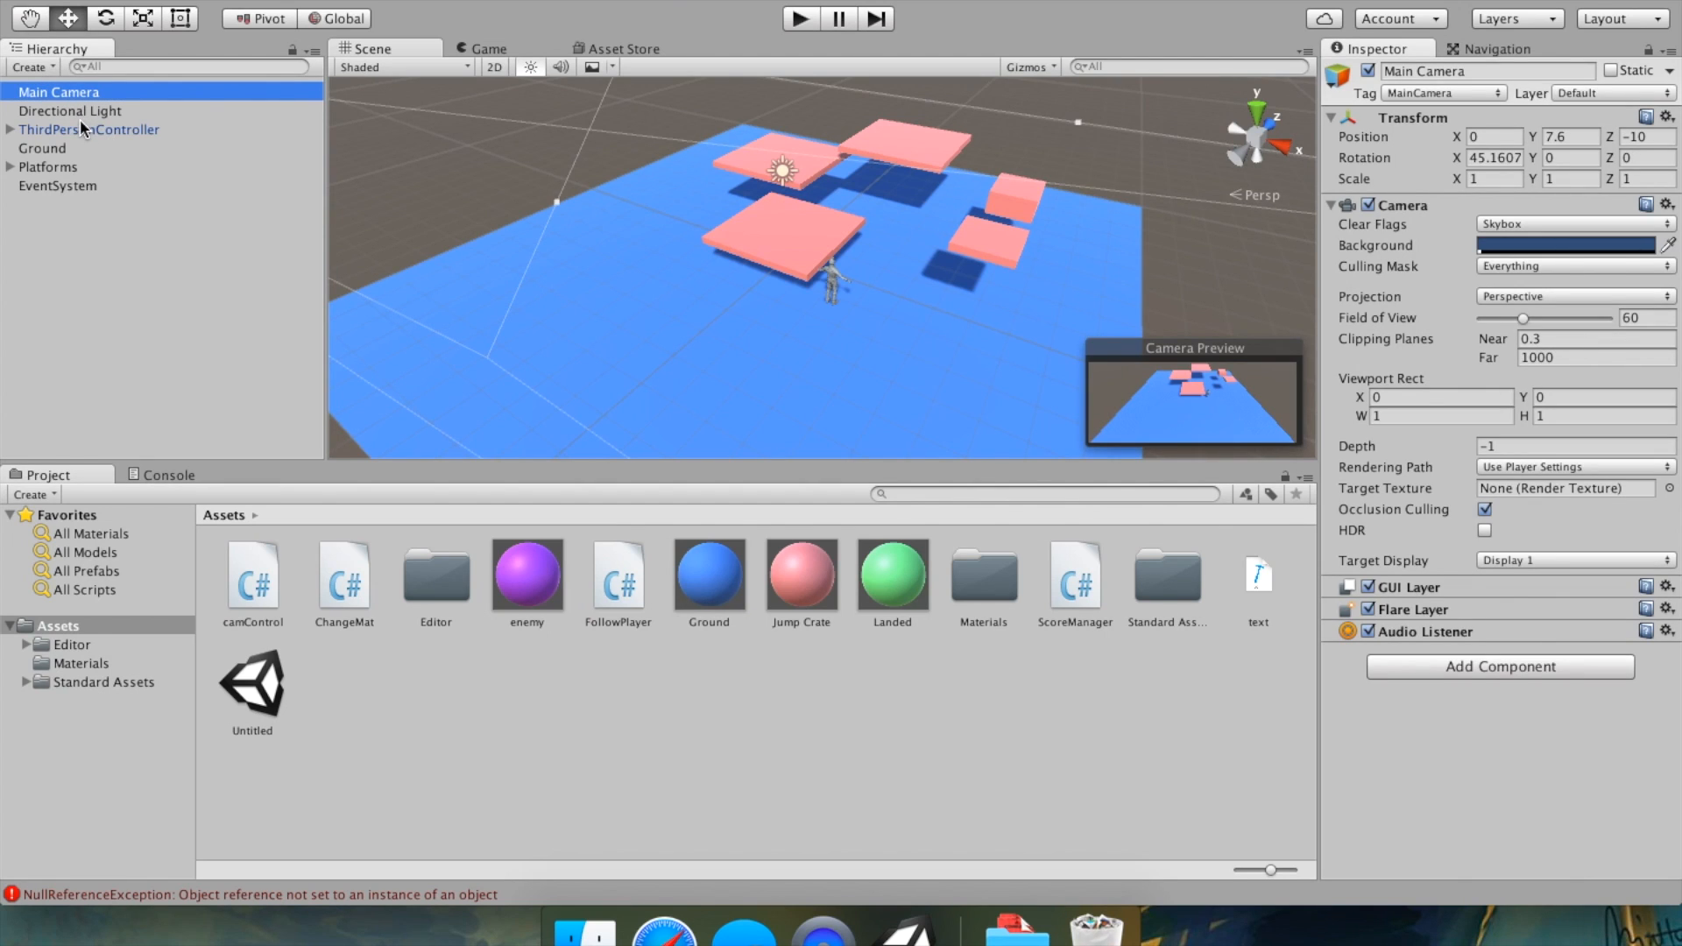
key(Down)
key(Down)
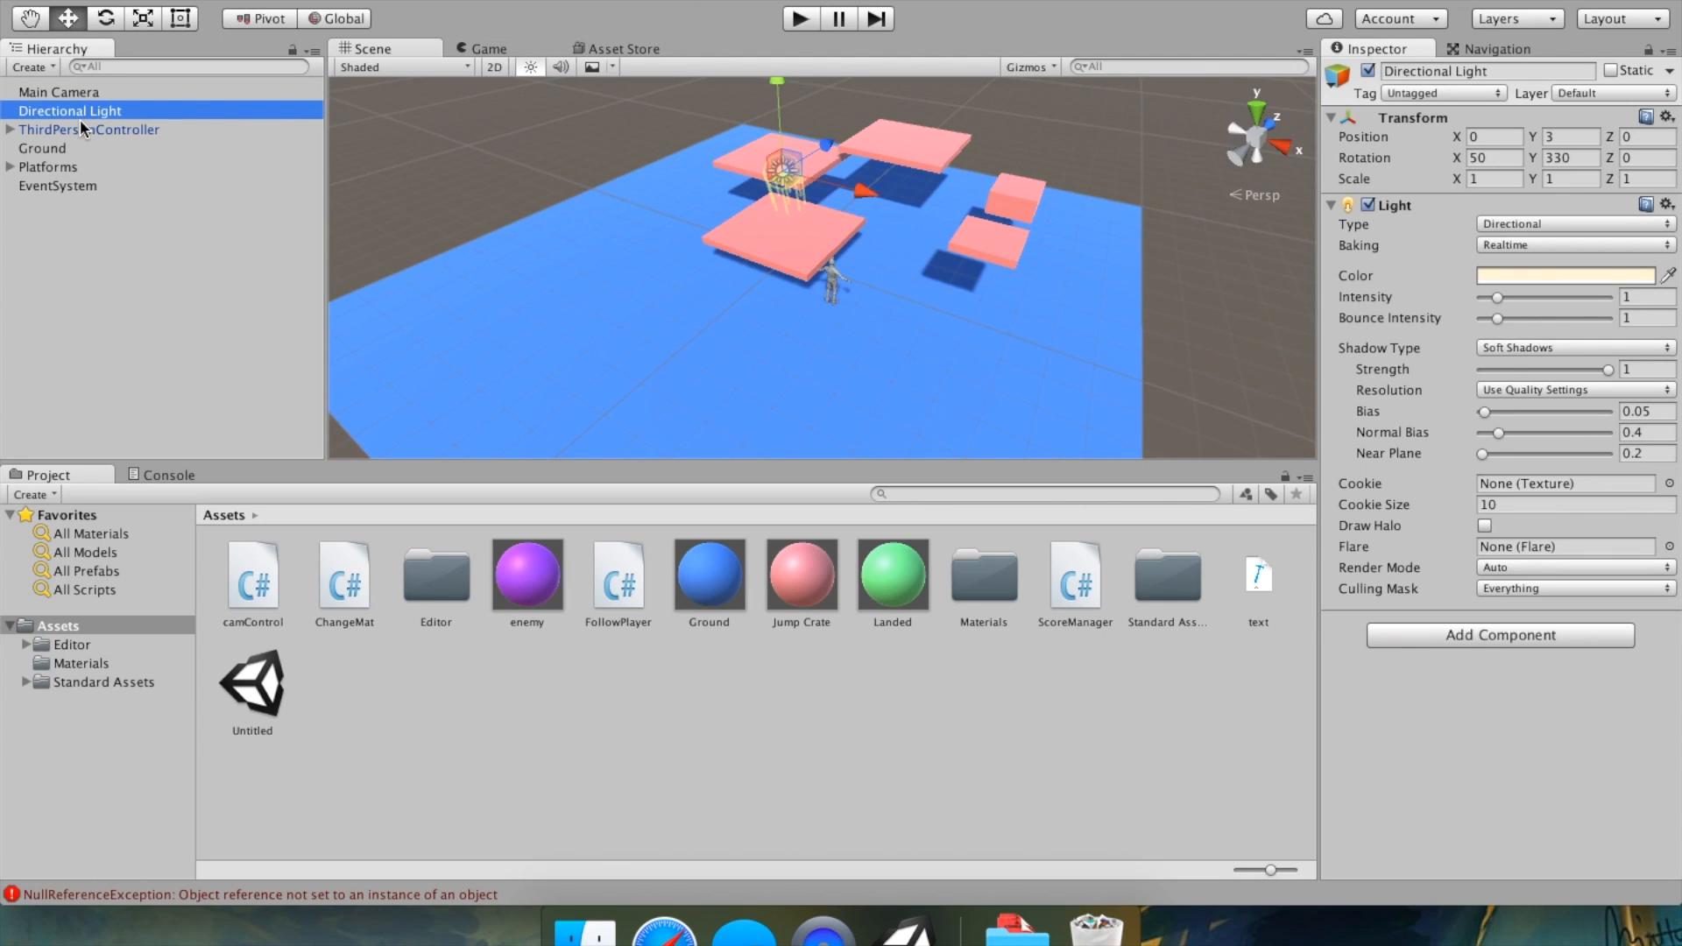
key(Down)
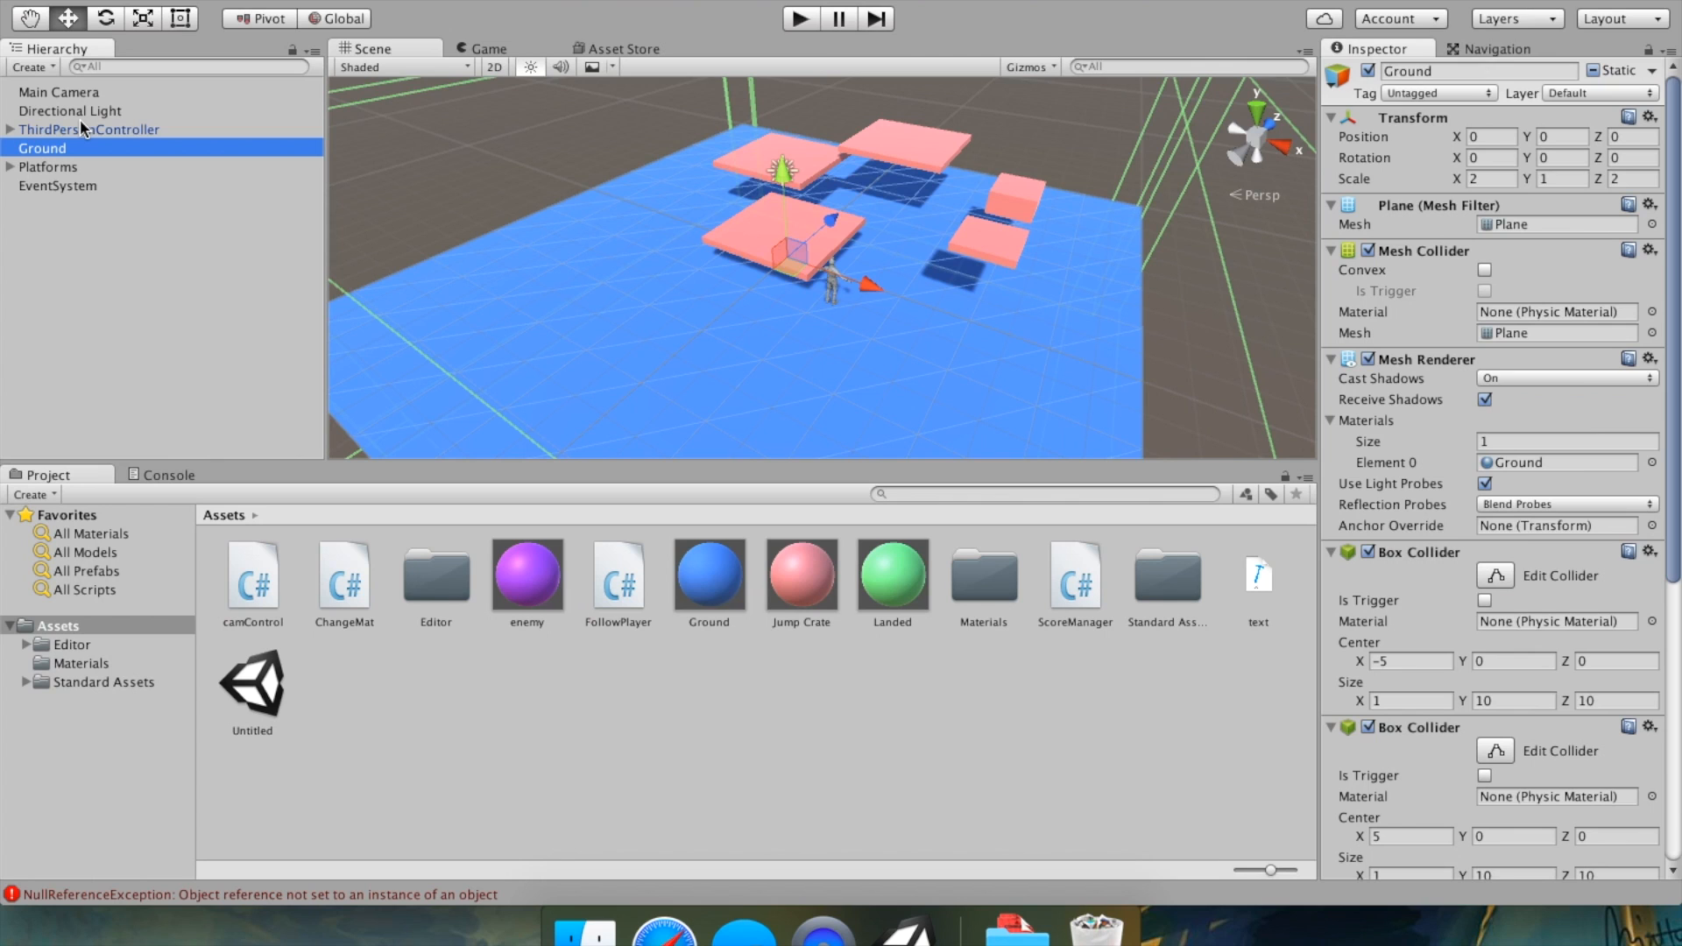
right_drag(861, 307, 138, 171)
click(35, 168)
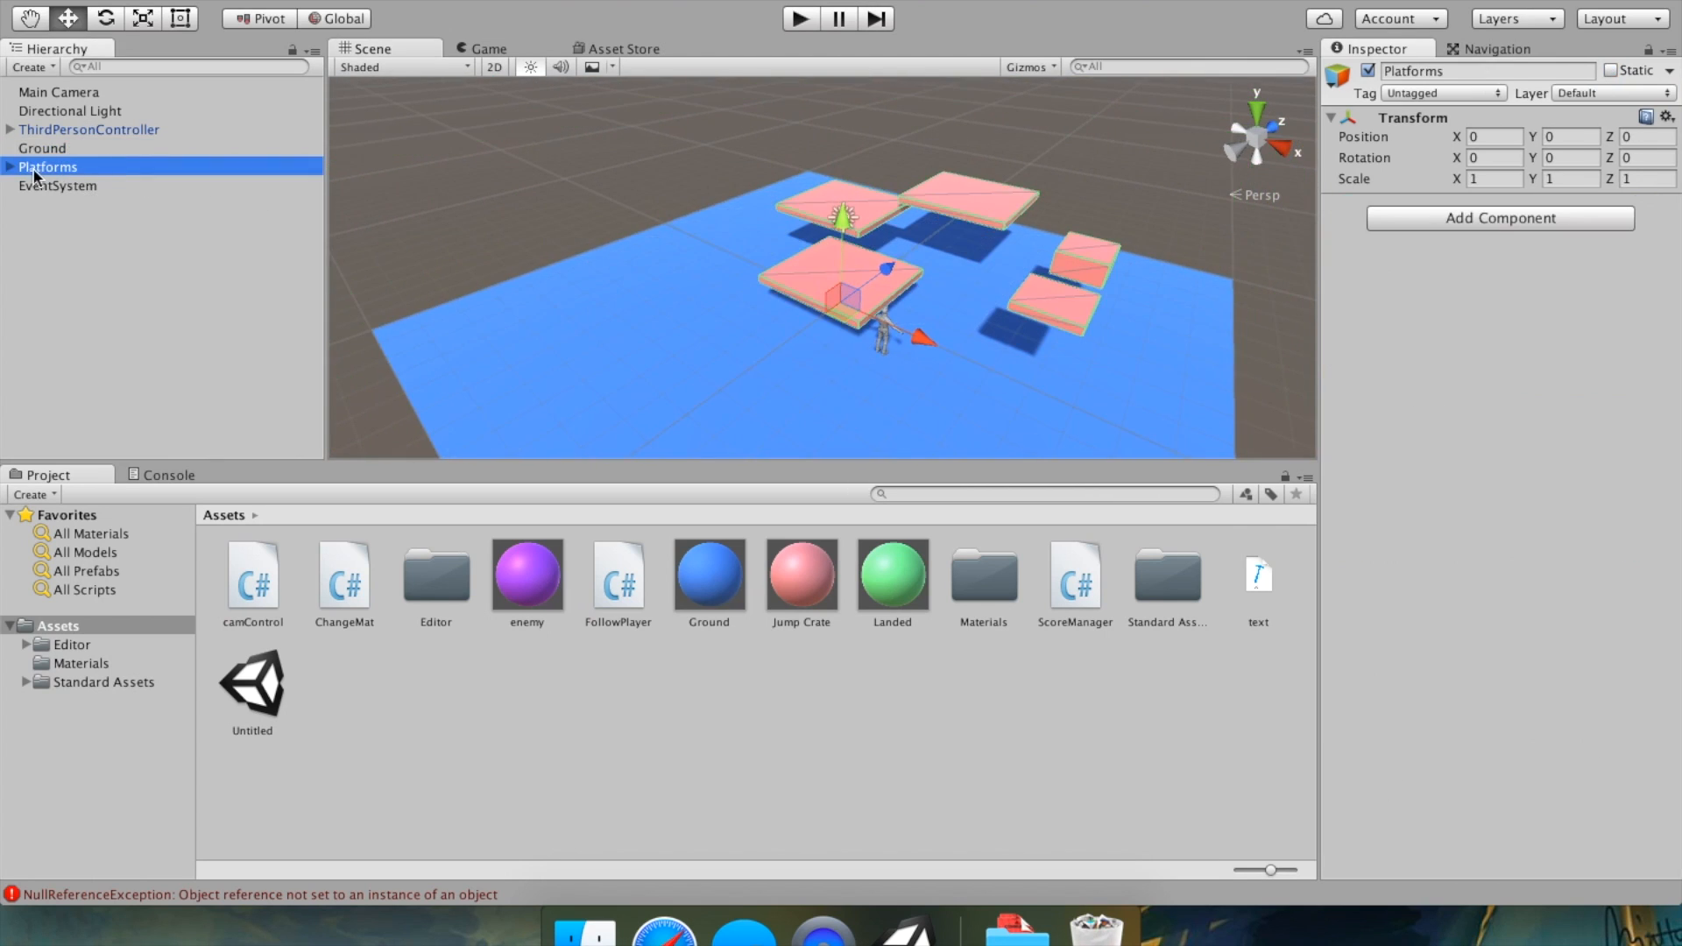
click(9, 166)
click(38, 202)
key(Down)
key(Down)
key(Down)
key(Down)
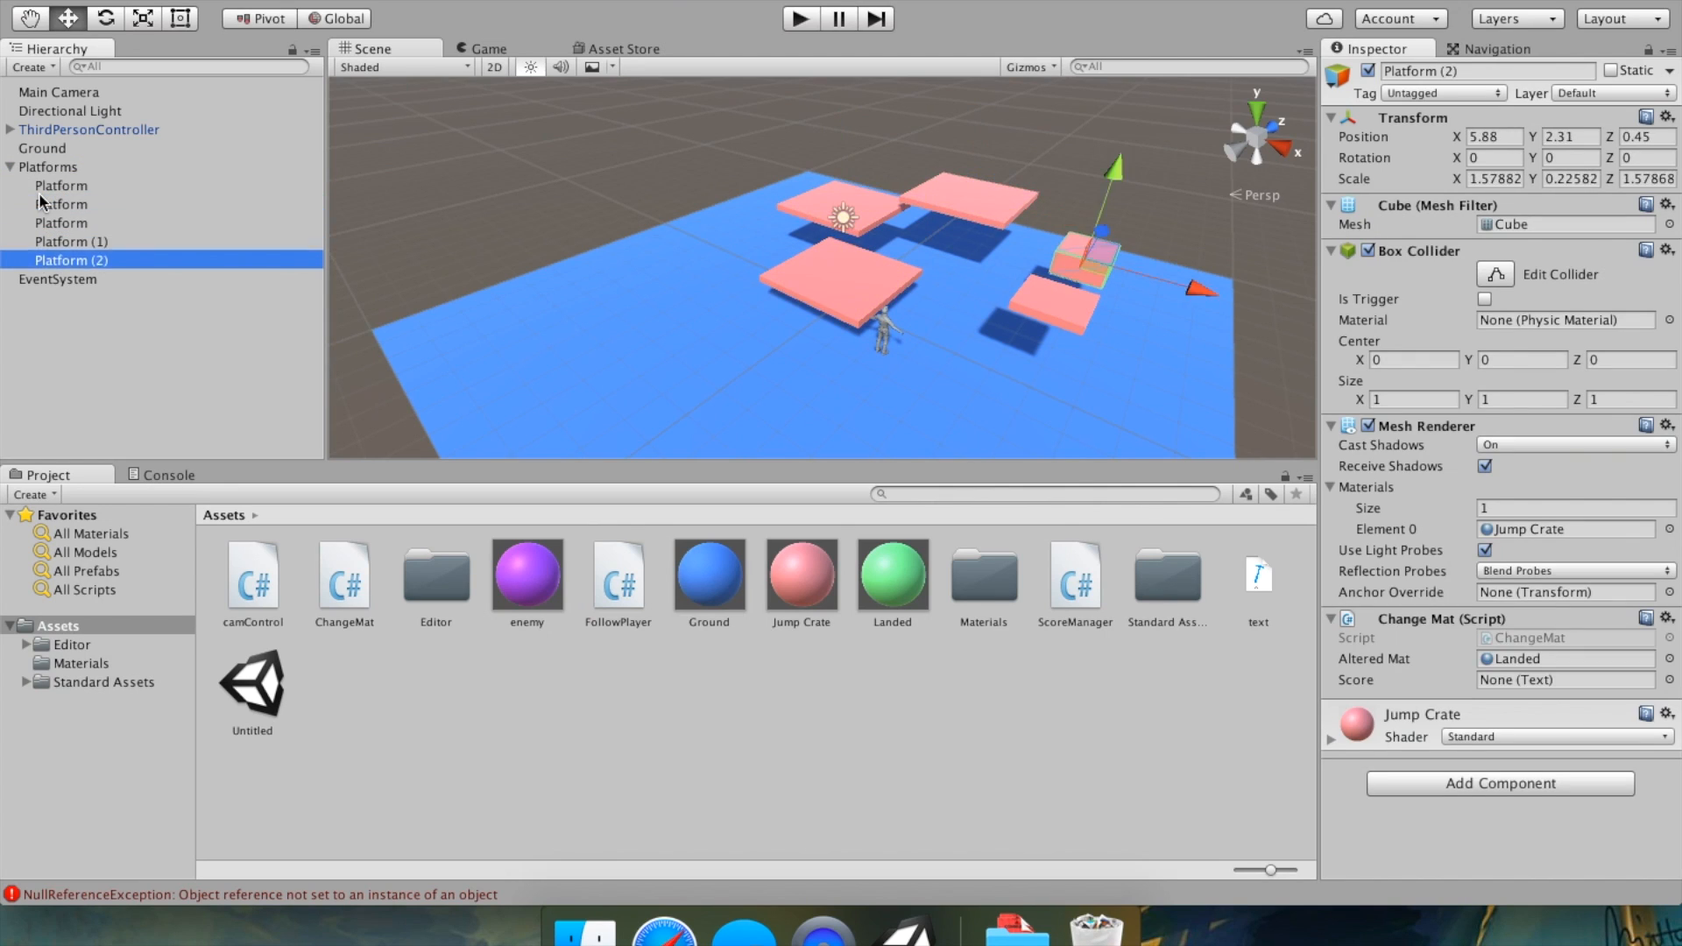
key(Return)
click(105, 324)
Delete the EventSystem object from the scene hierarchy.
click(97, 282)
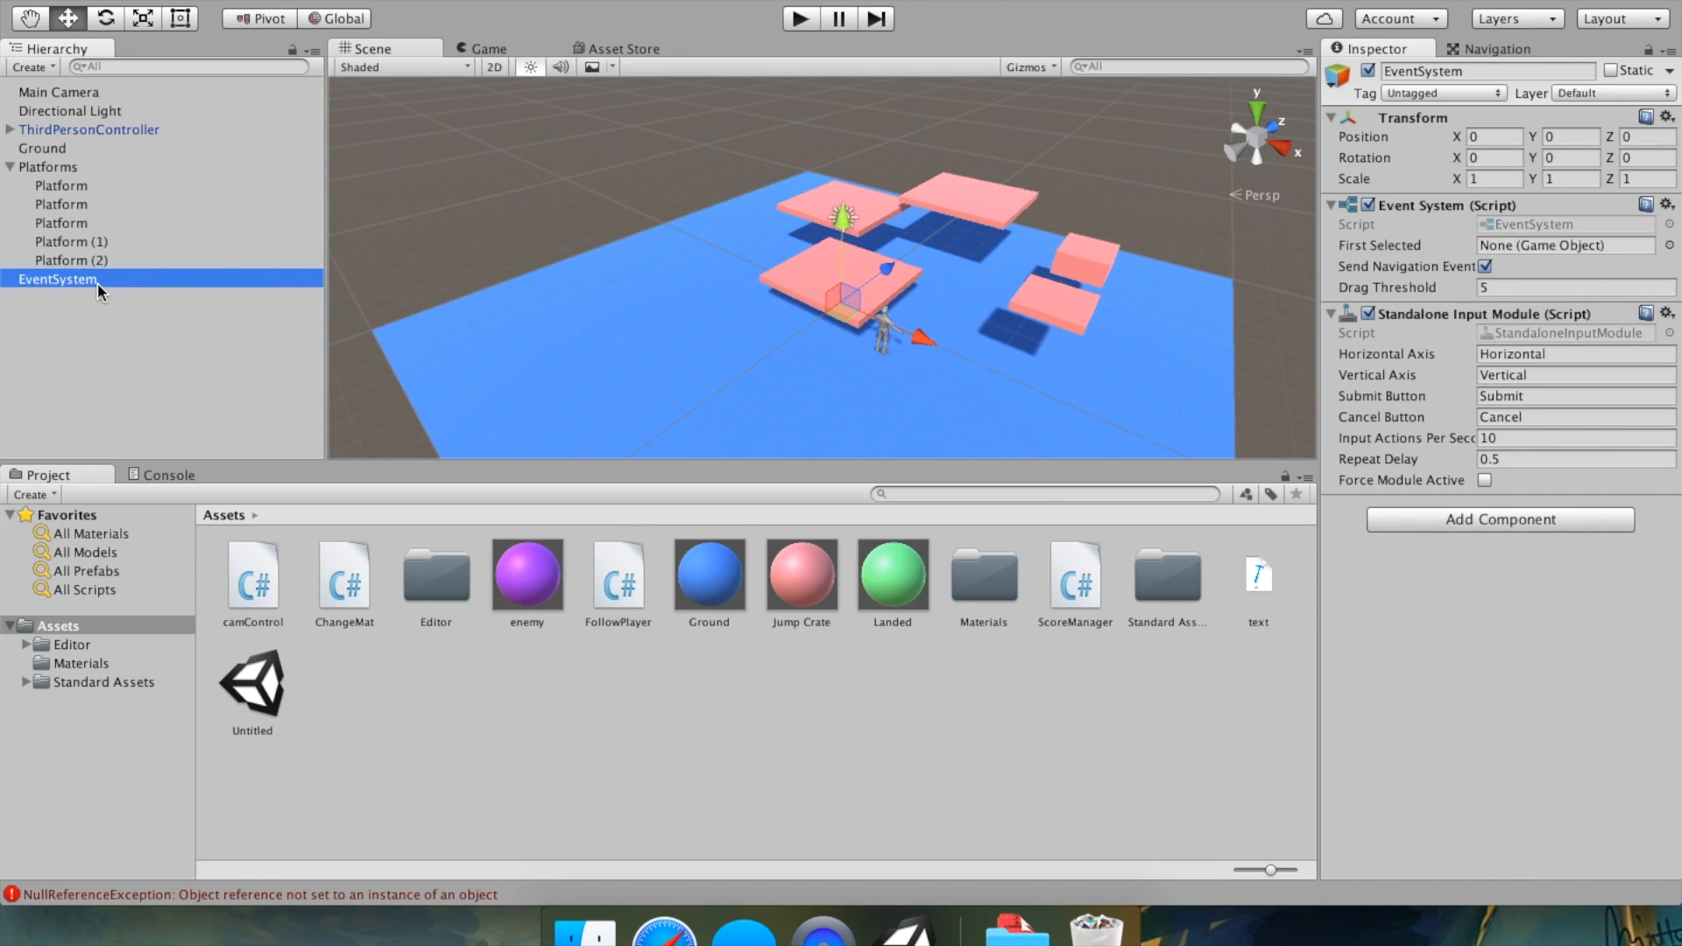
right_click(97, 282)
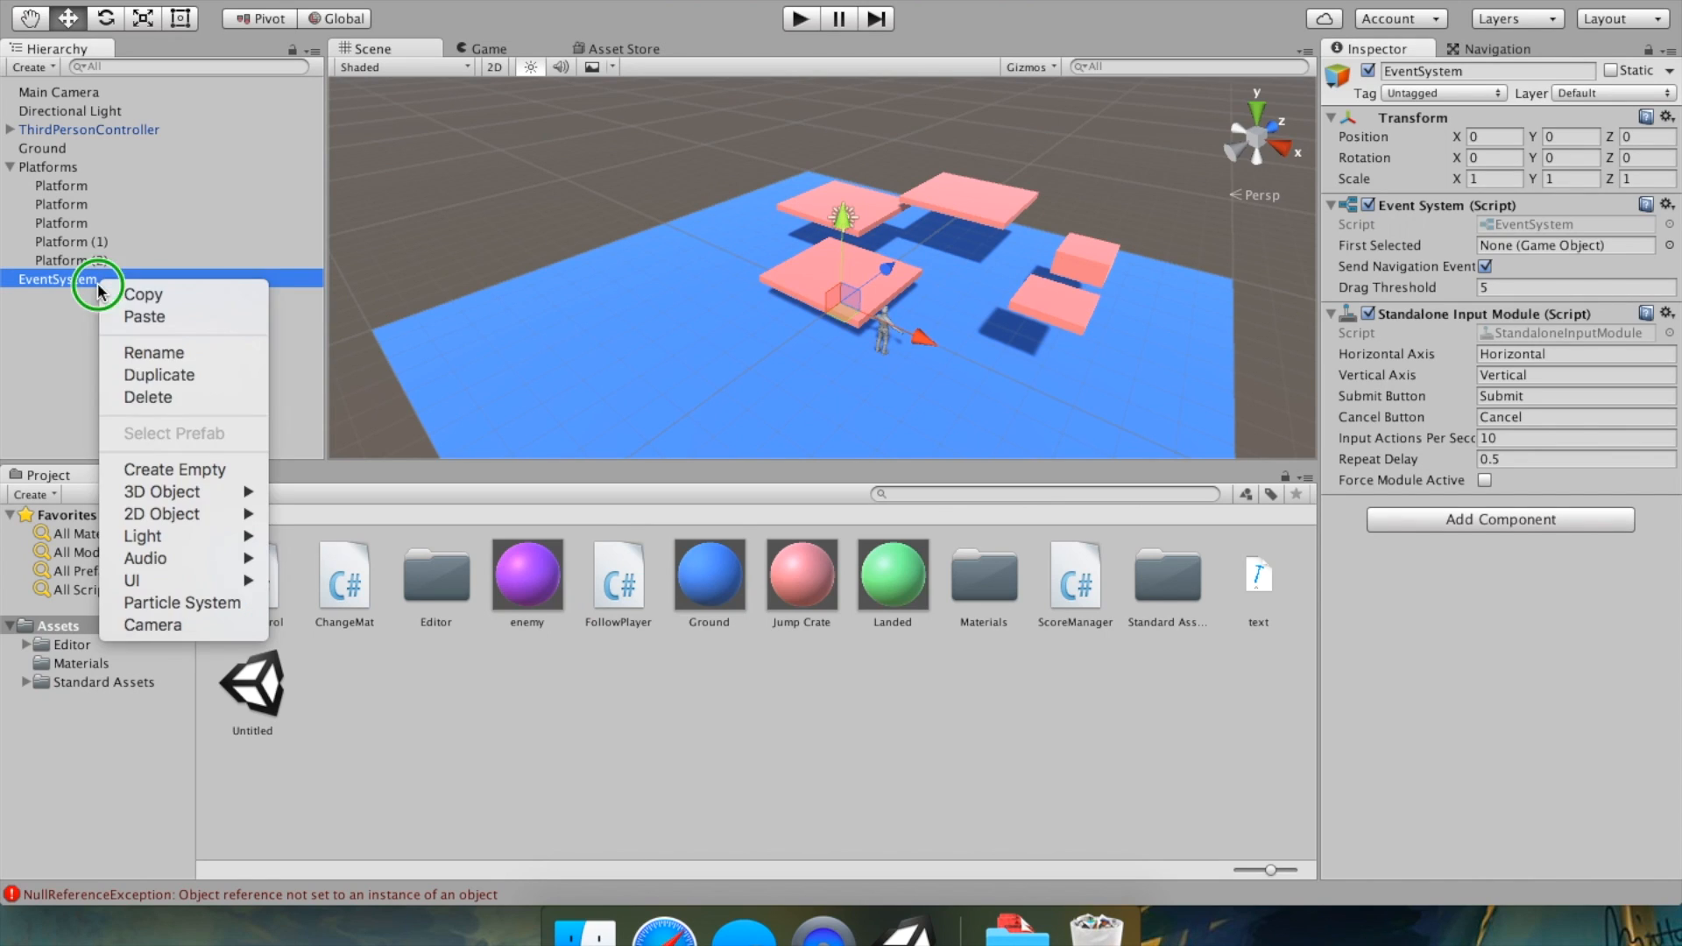
click(149, 397)
right_drag(650, 419, 762, 419)
scroll(762, 419, down, 3)
scroll(762, 418, up, 2)
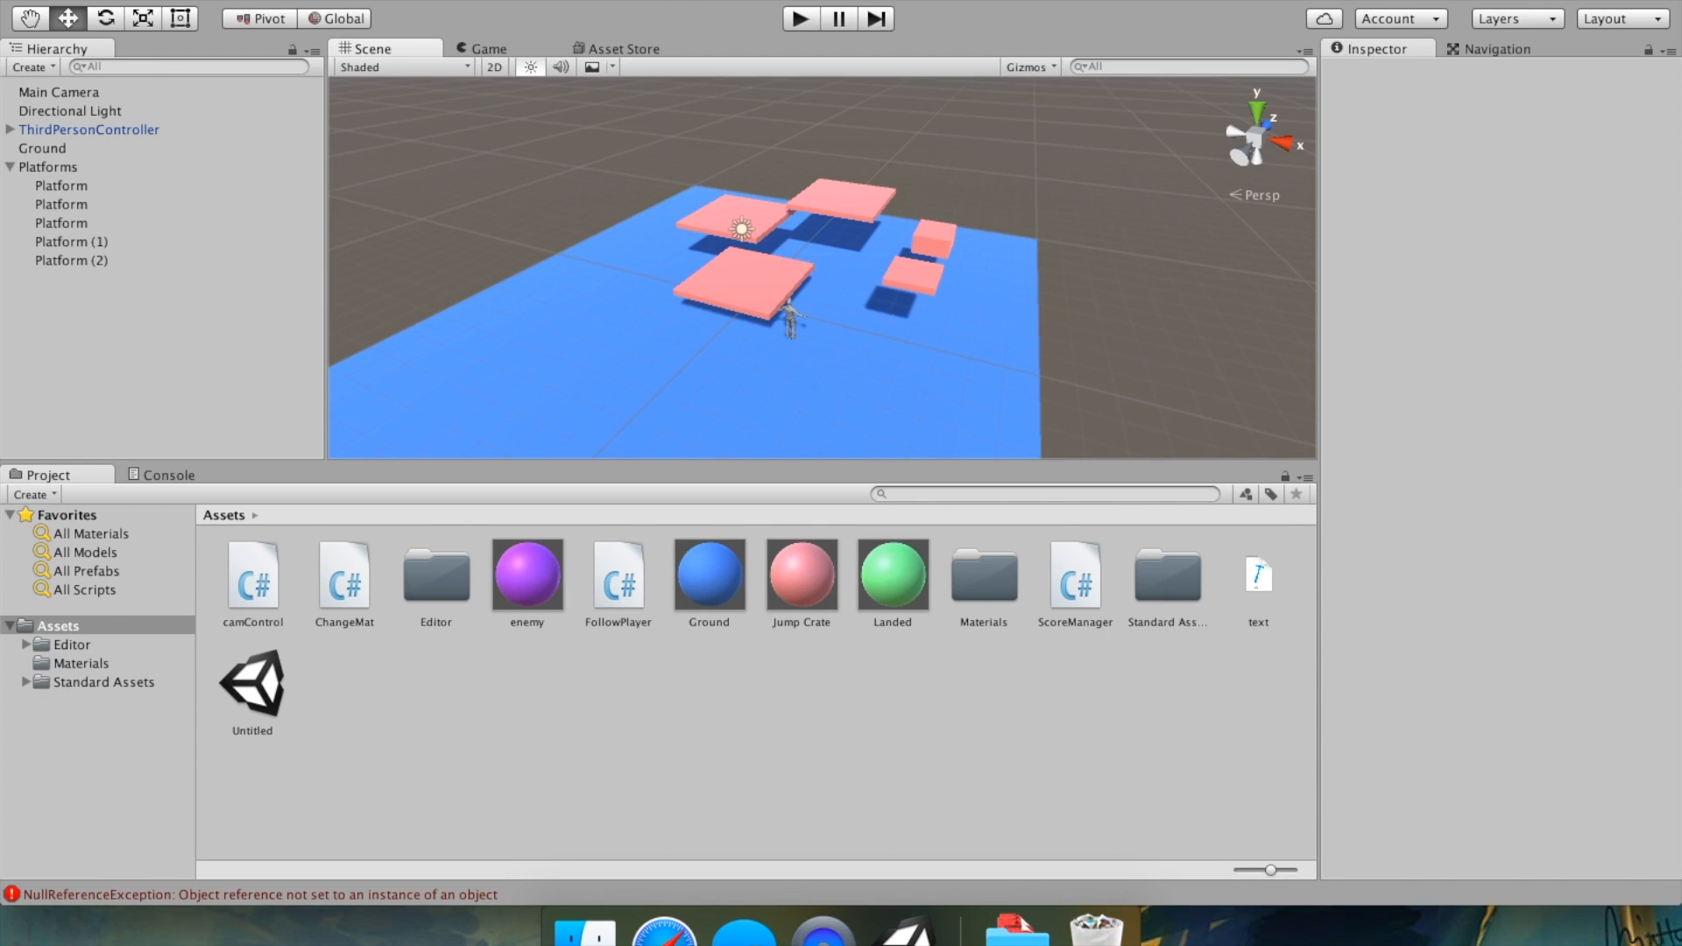
Add the Cam Control script component to the Main Camera.
click(118, 95)
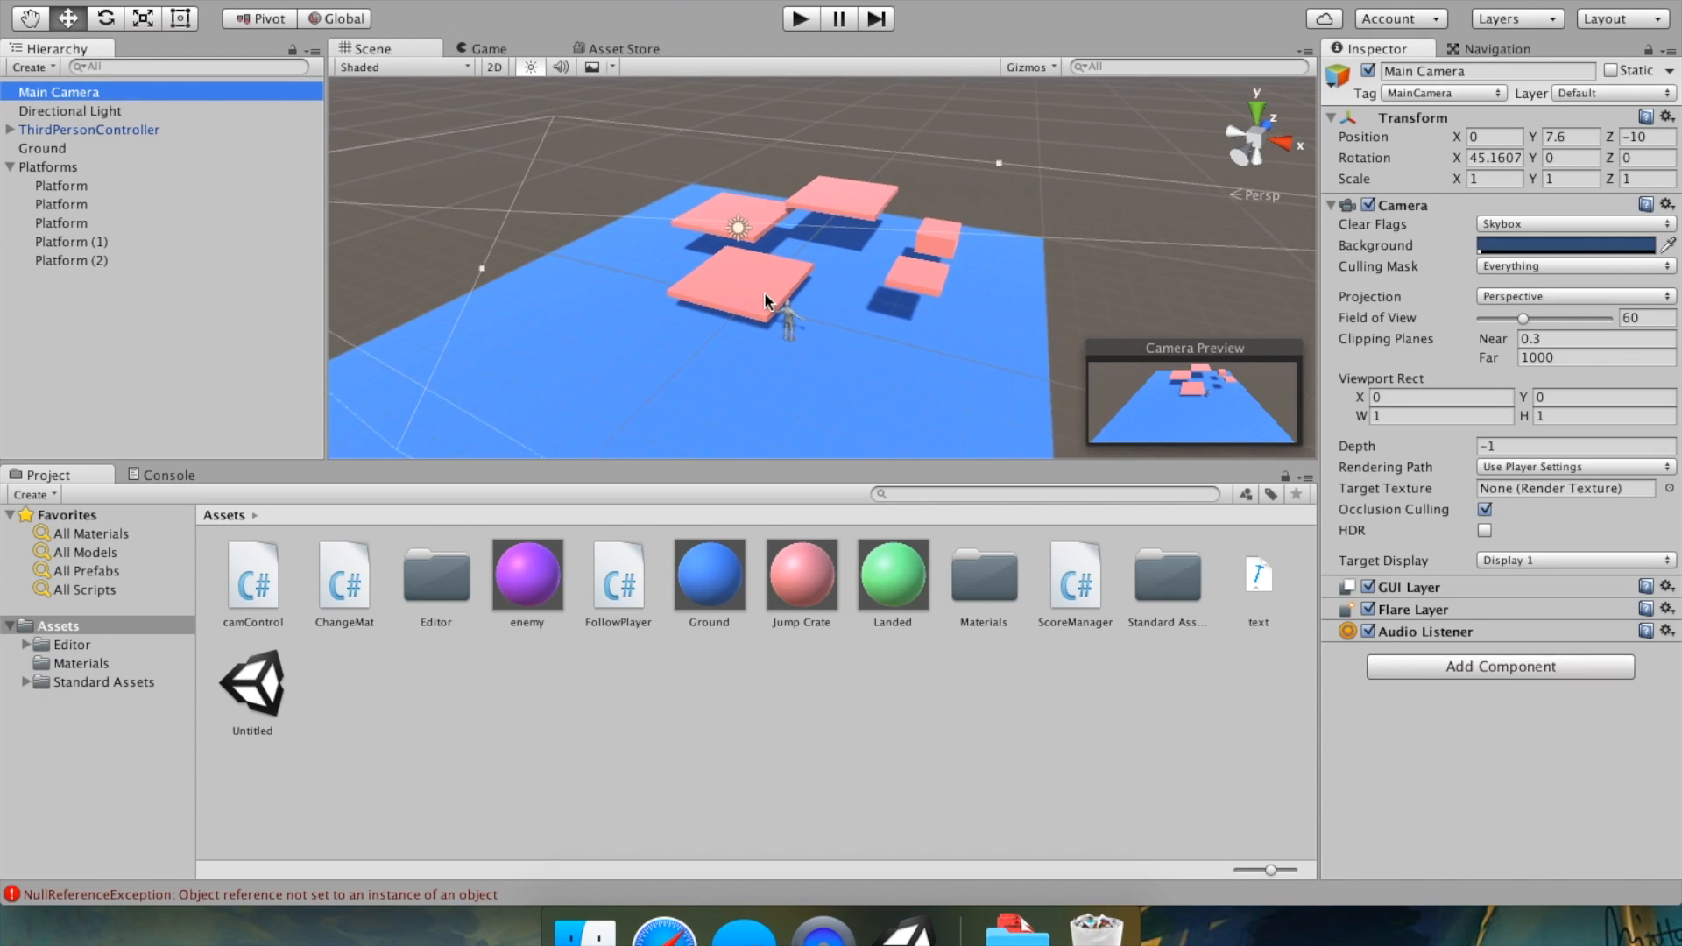
scroll(897, 359, down, 3)
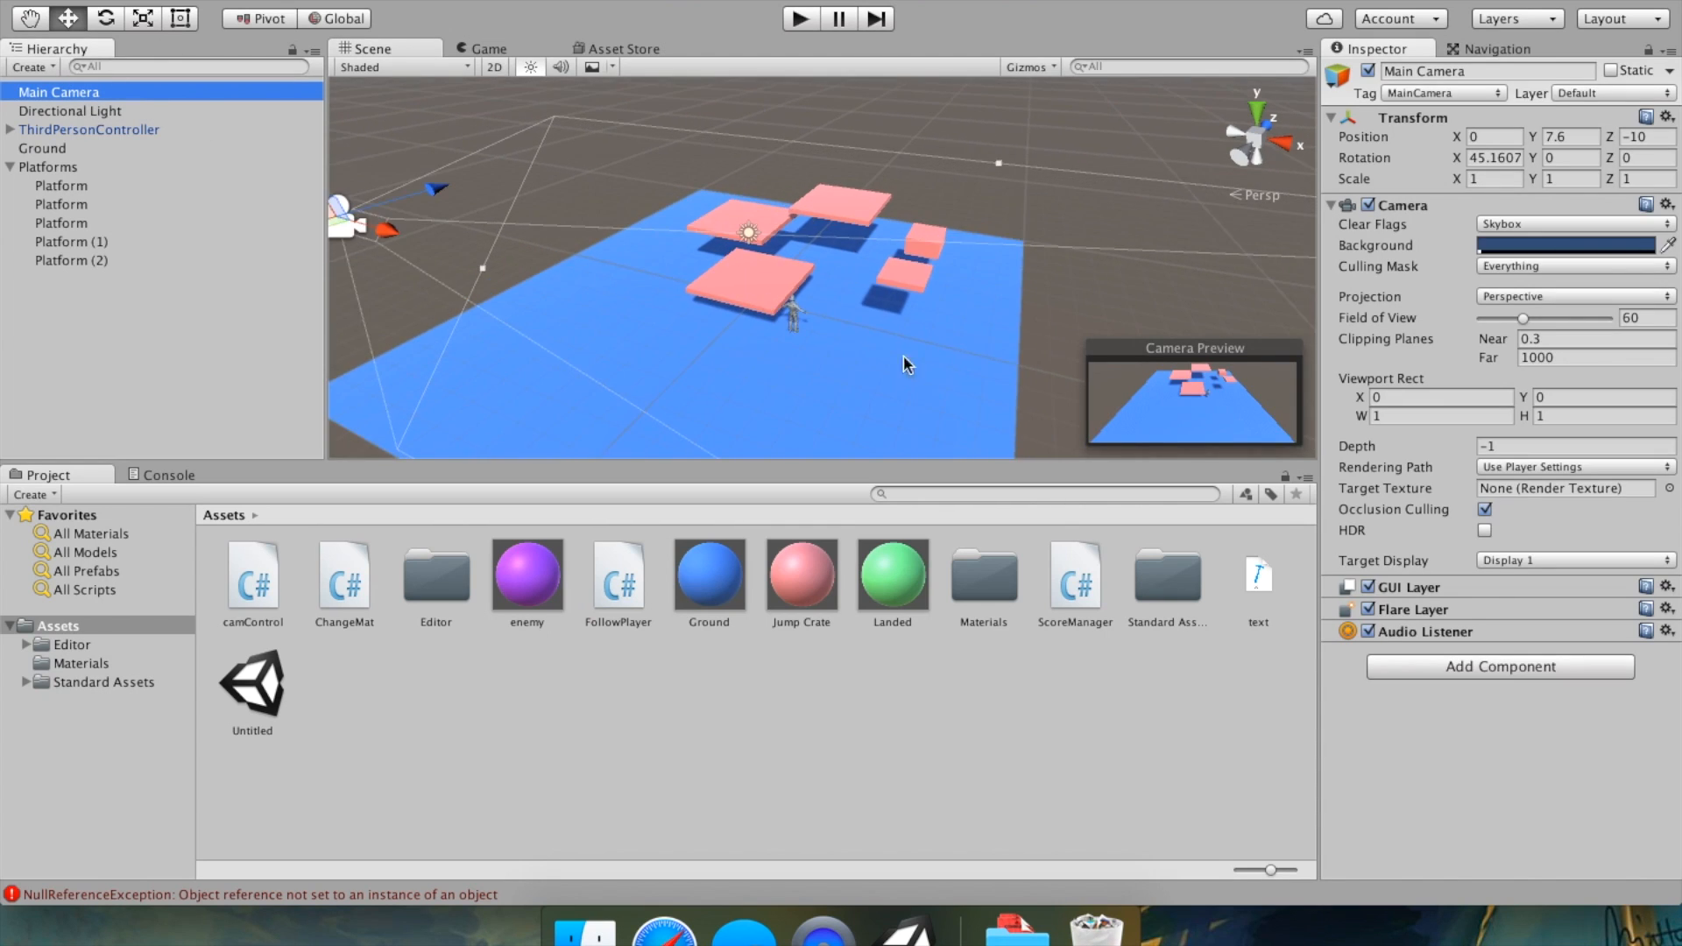
click(1433, 664)
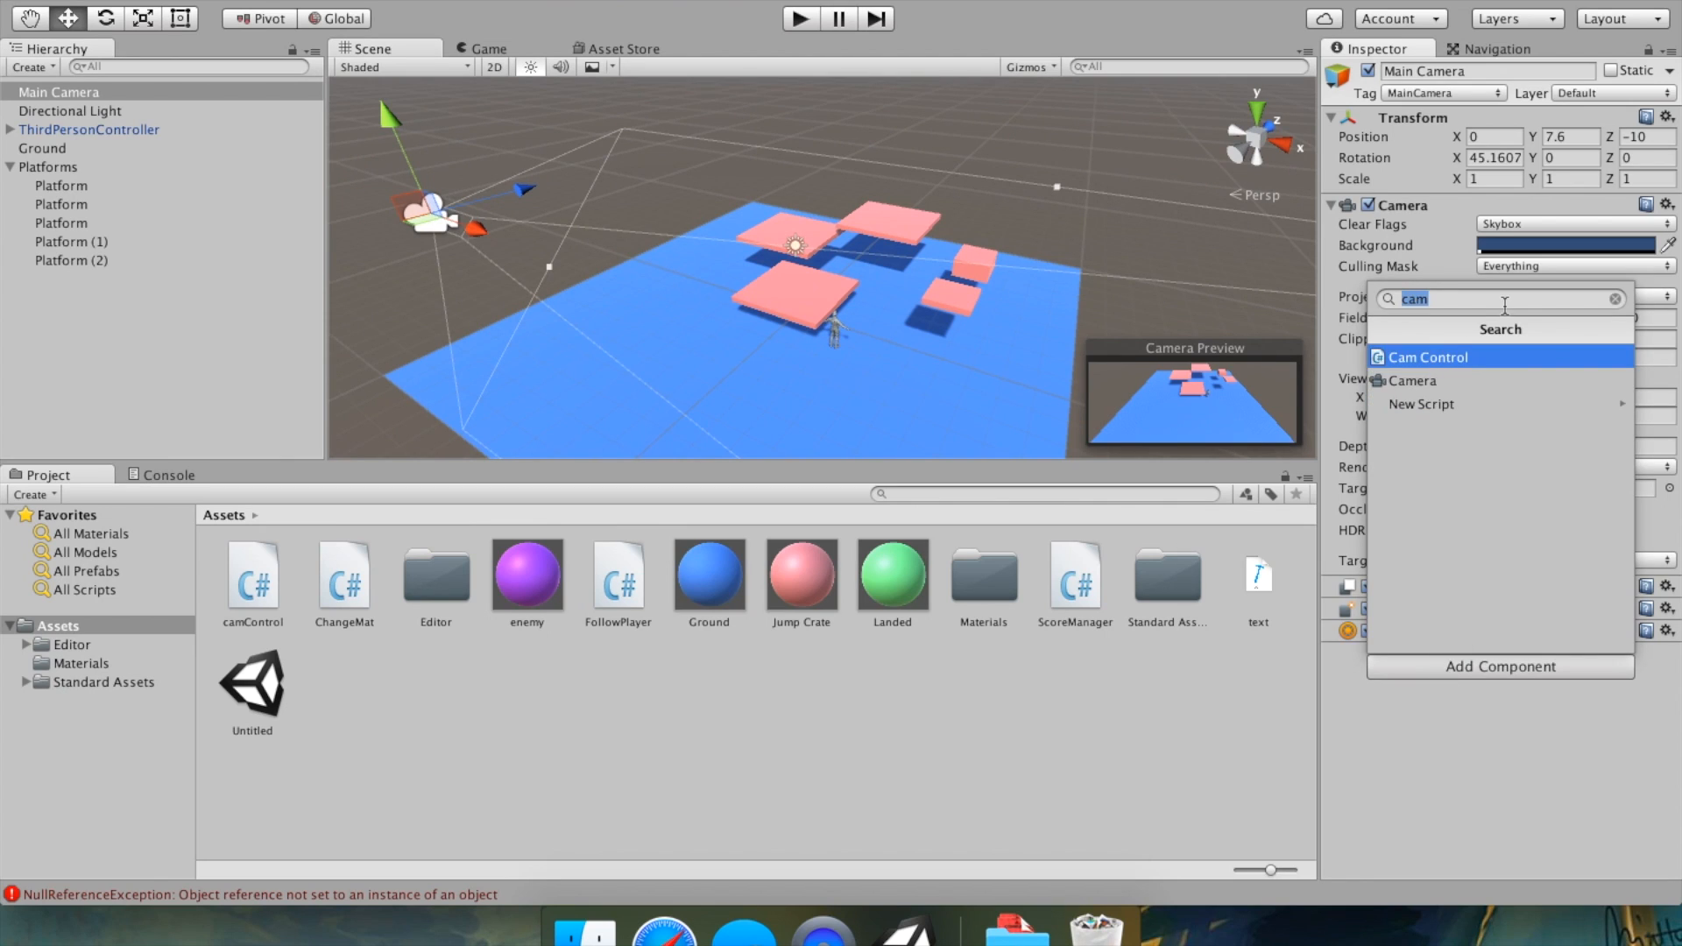
key(BackSpace)
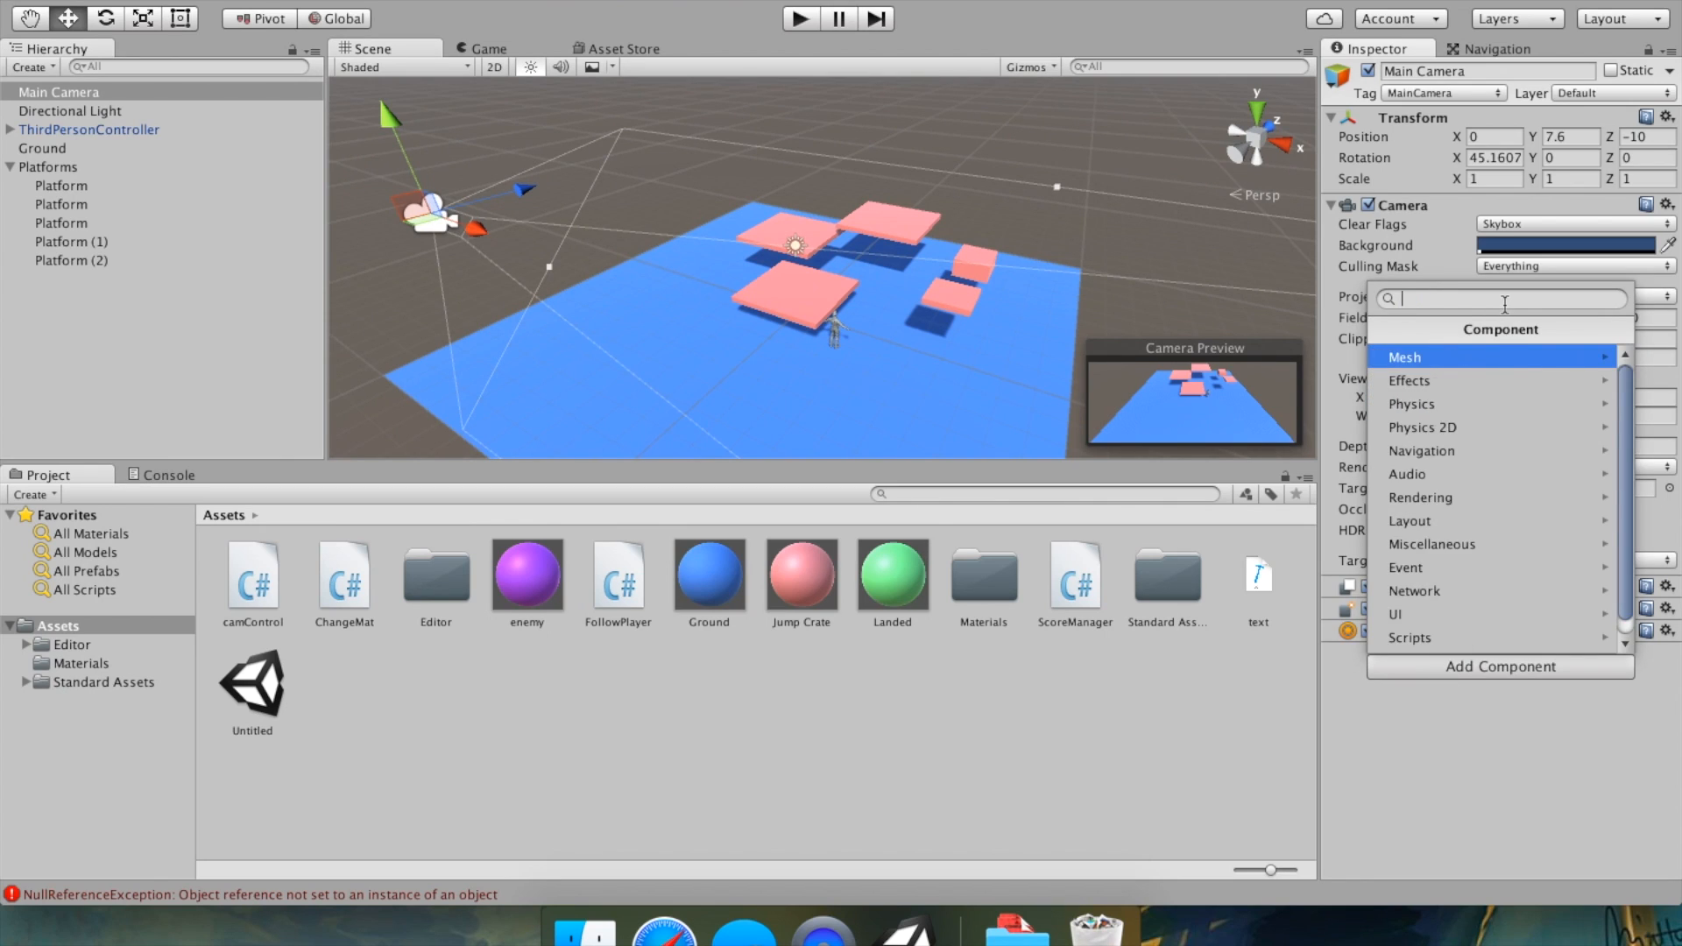
text(cam)
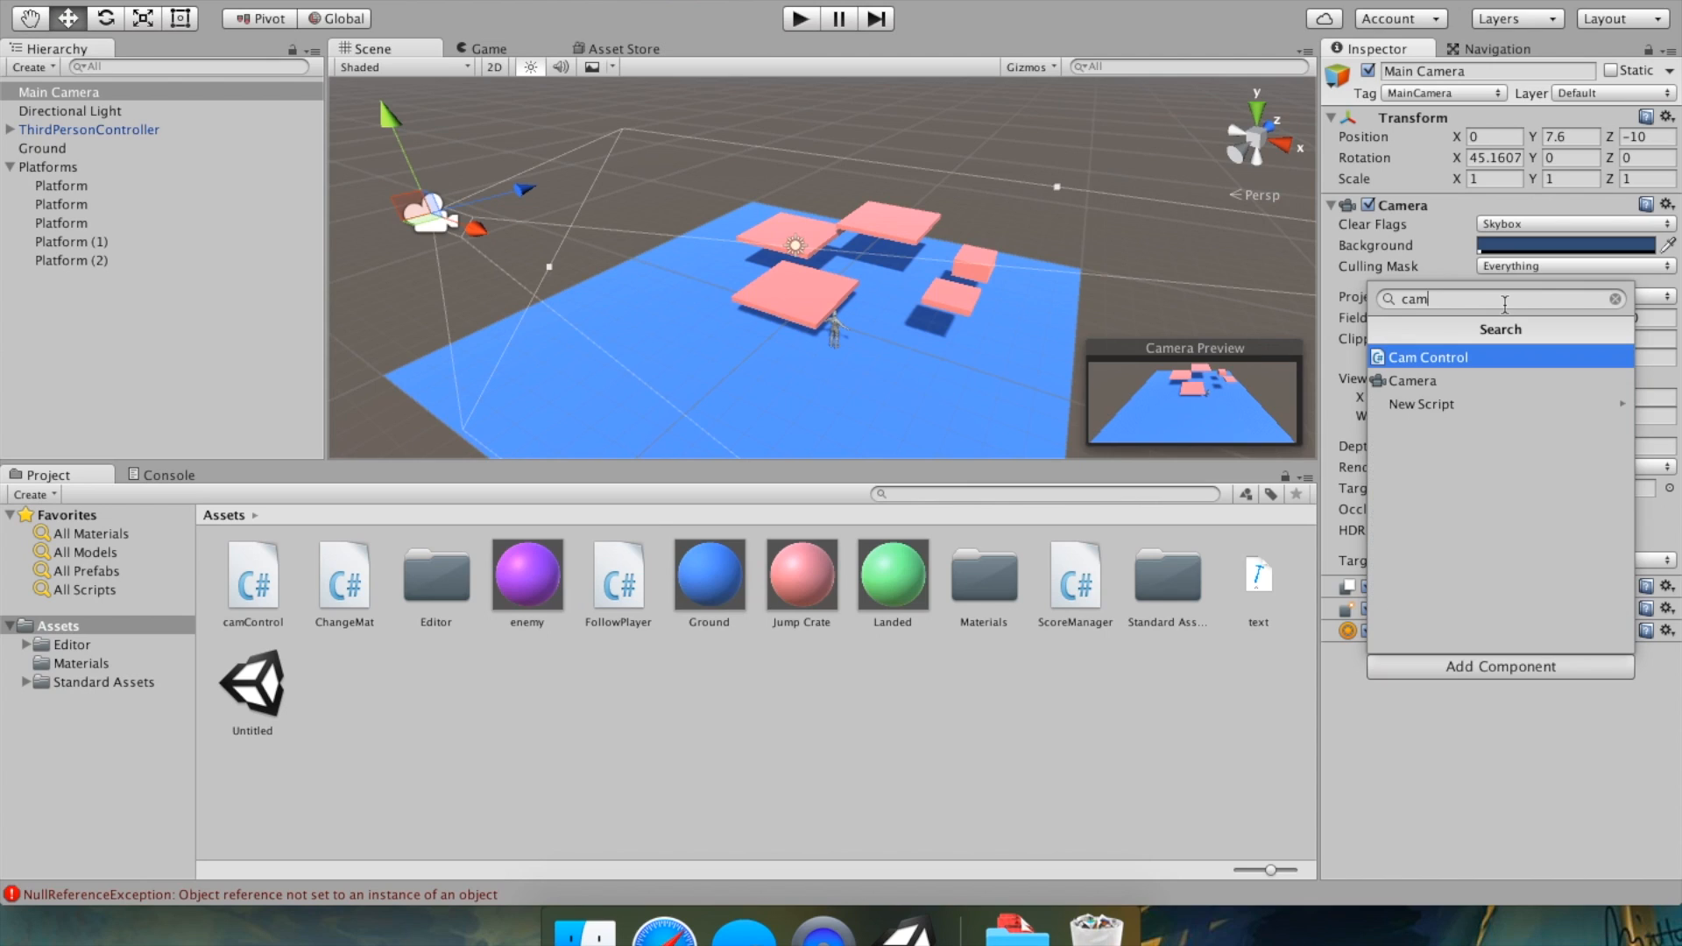
click(1500, 357)
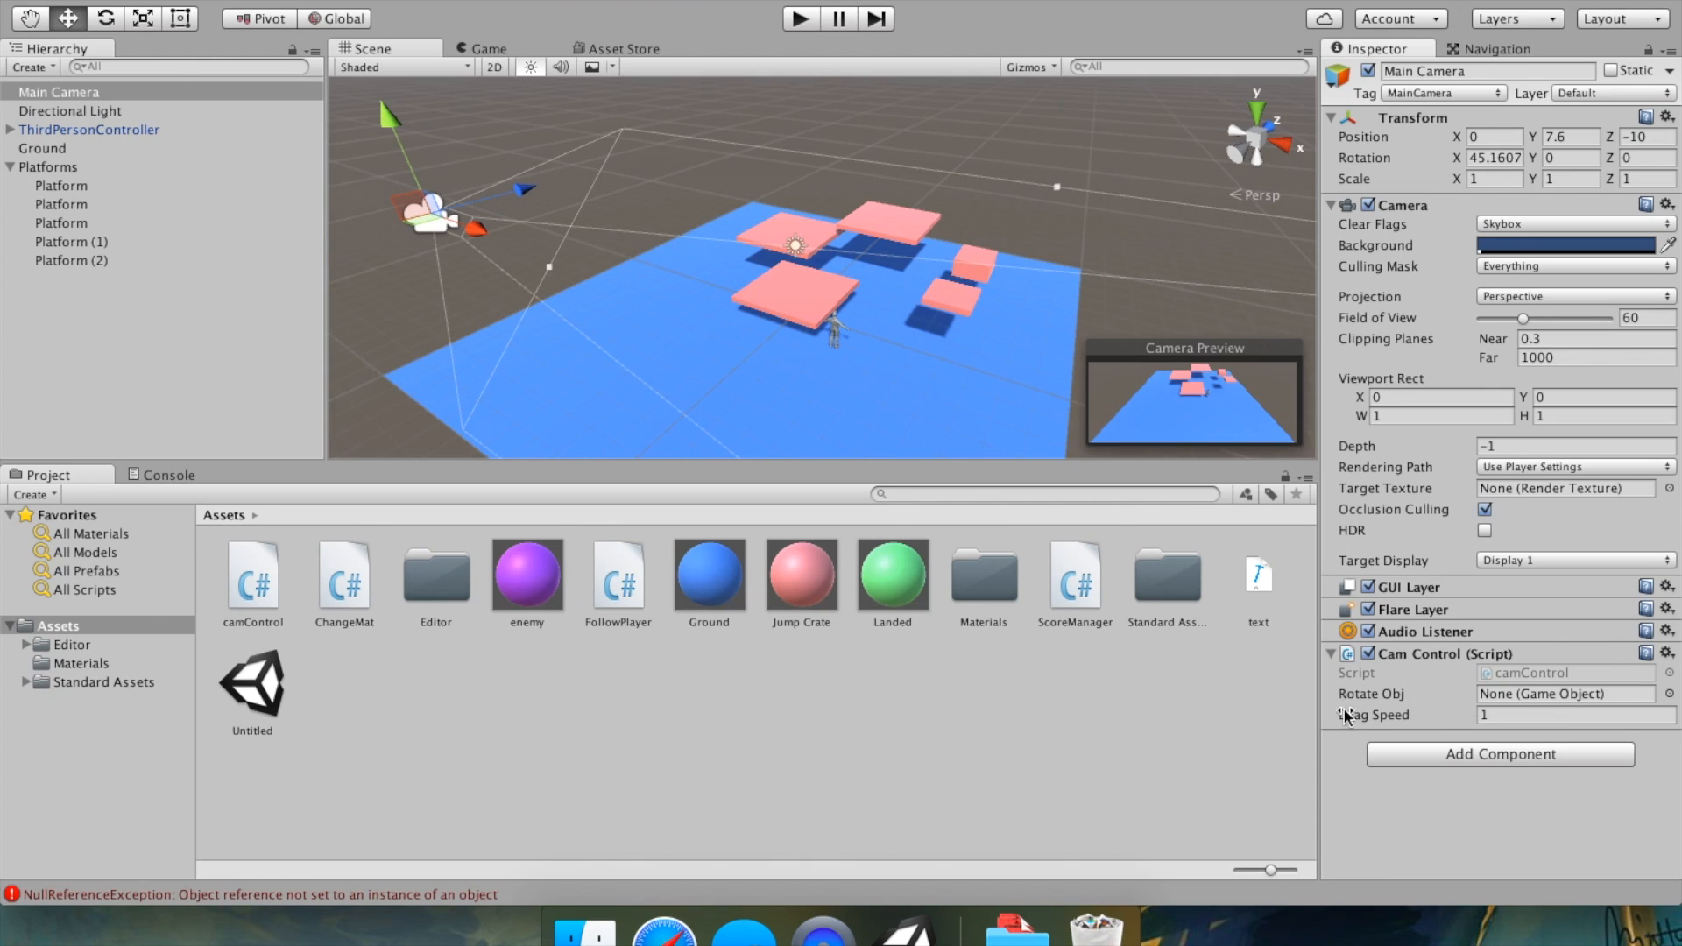
Set the Cam Control's Drag Speed to 1 and assign Ground as its Rotate Obj.
drag(1355, 712, 1493, 736)
click(1406, 713)
text(1)
click(1428, 850)
click(1029, 400)
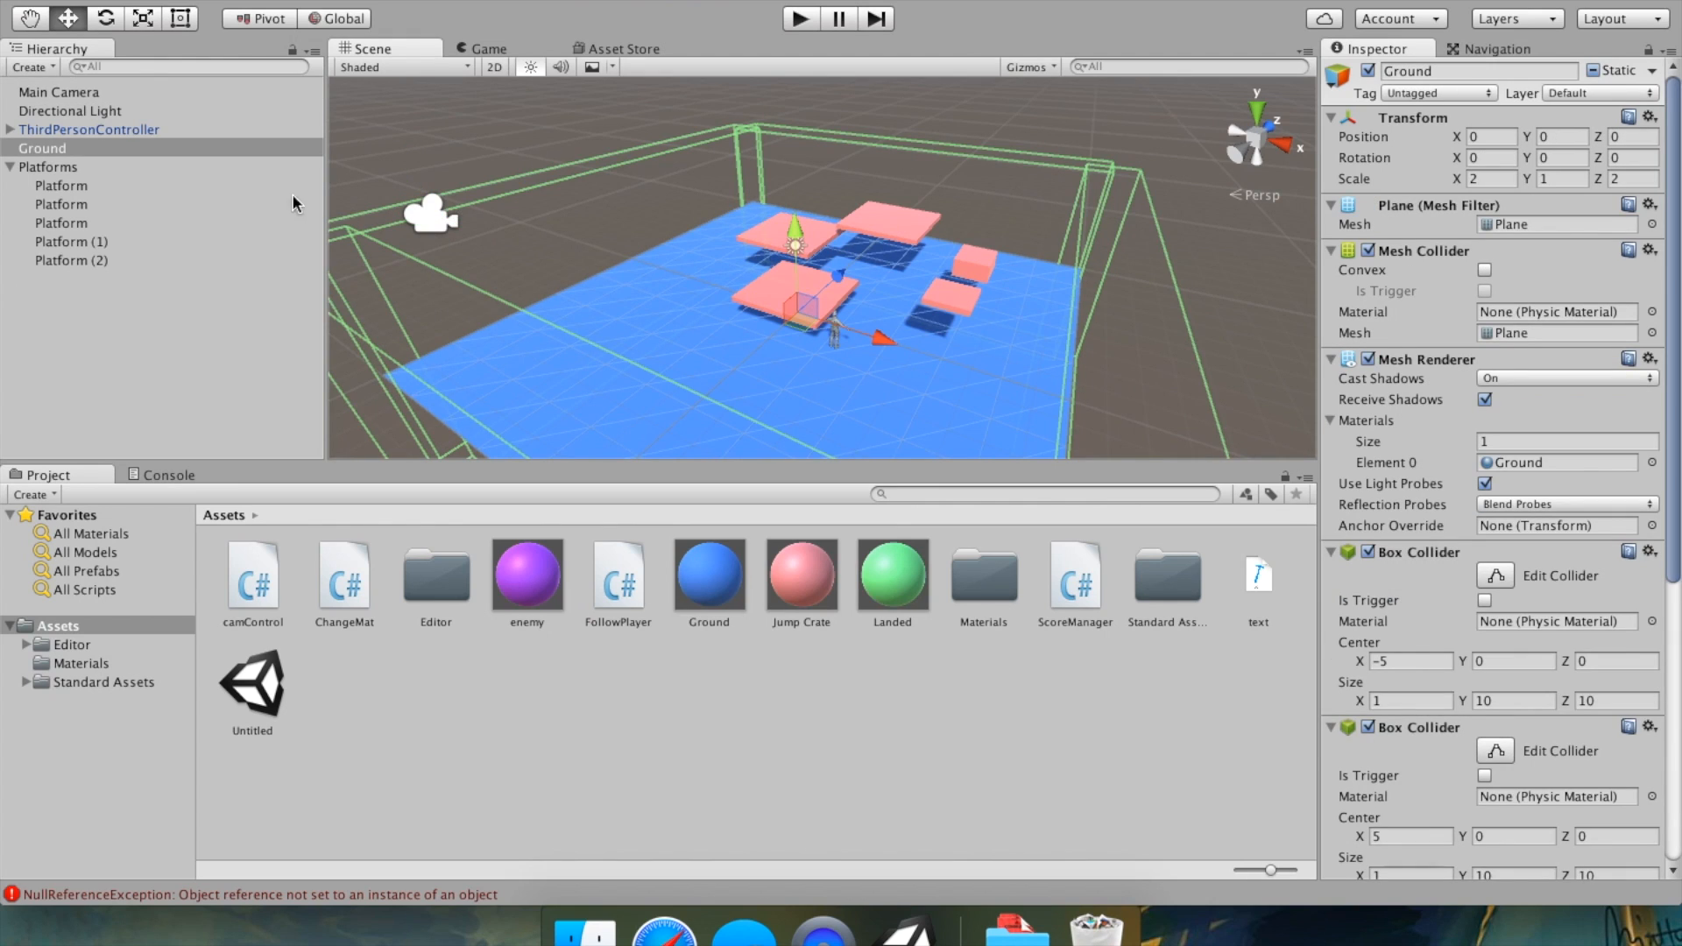
click(94, 92)
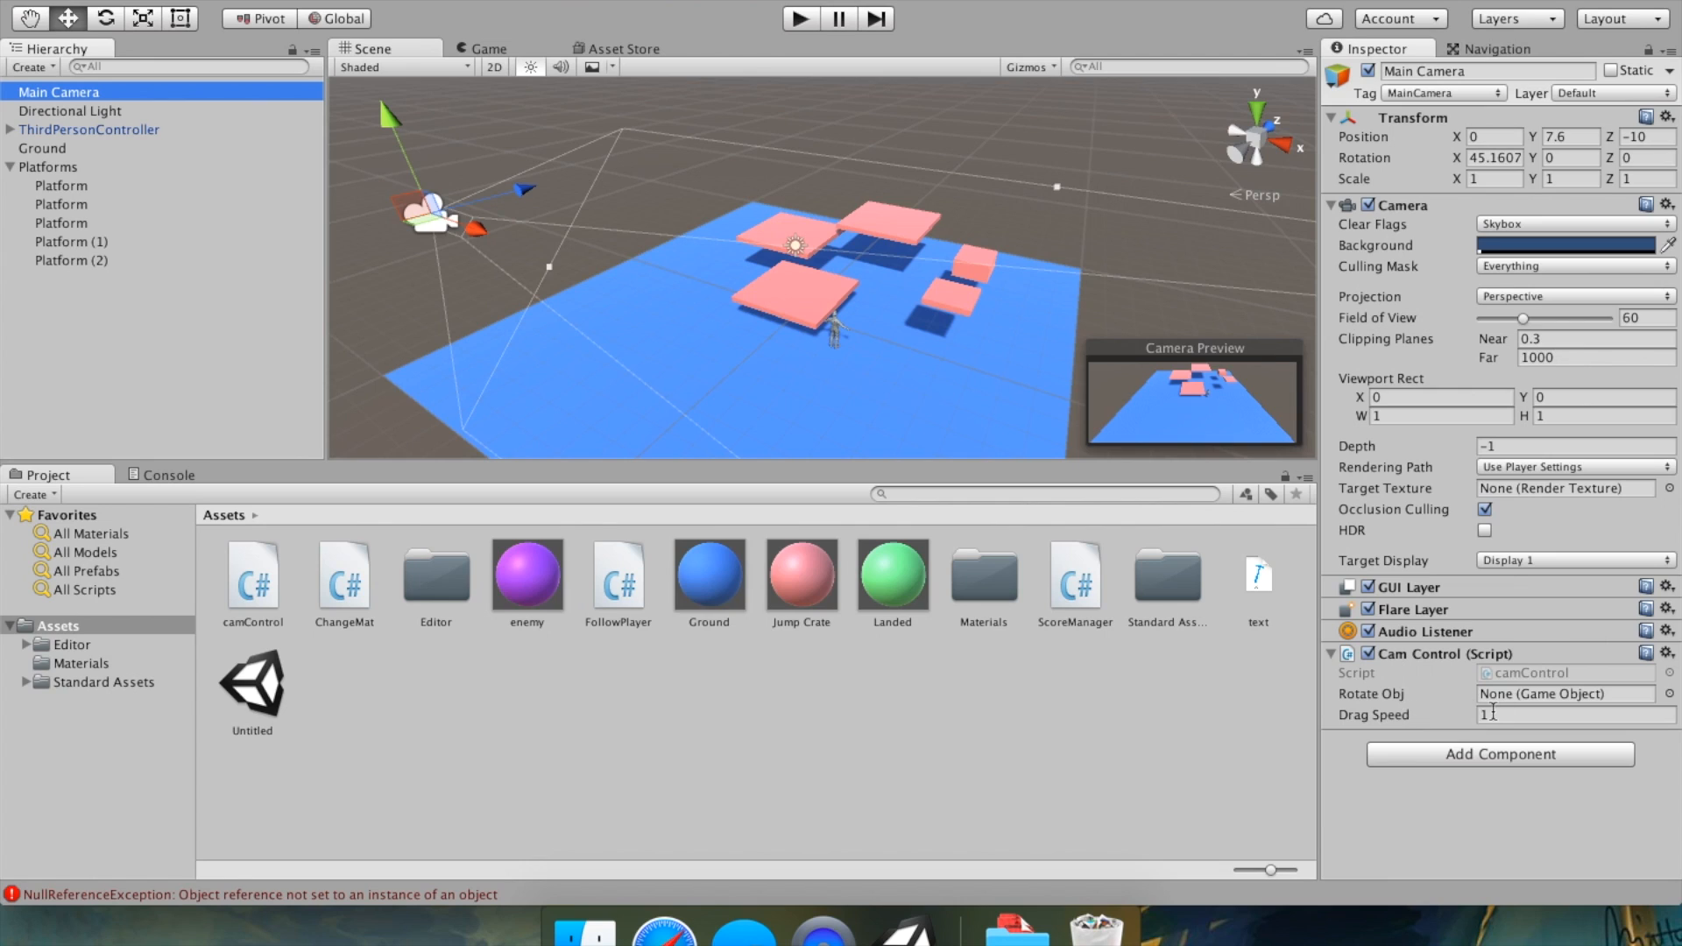
drag(42, 148, 1532, 706)
click(1669, 693)
scroll(1364, 510, up, 3)
scroll(1365, 526, down, 3)
click(1275, 295)
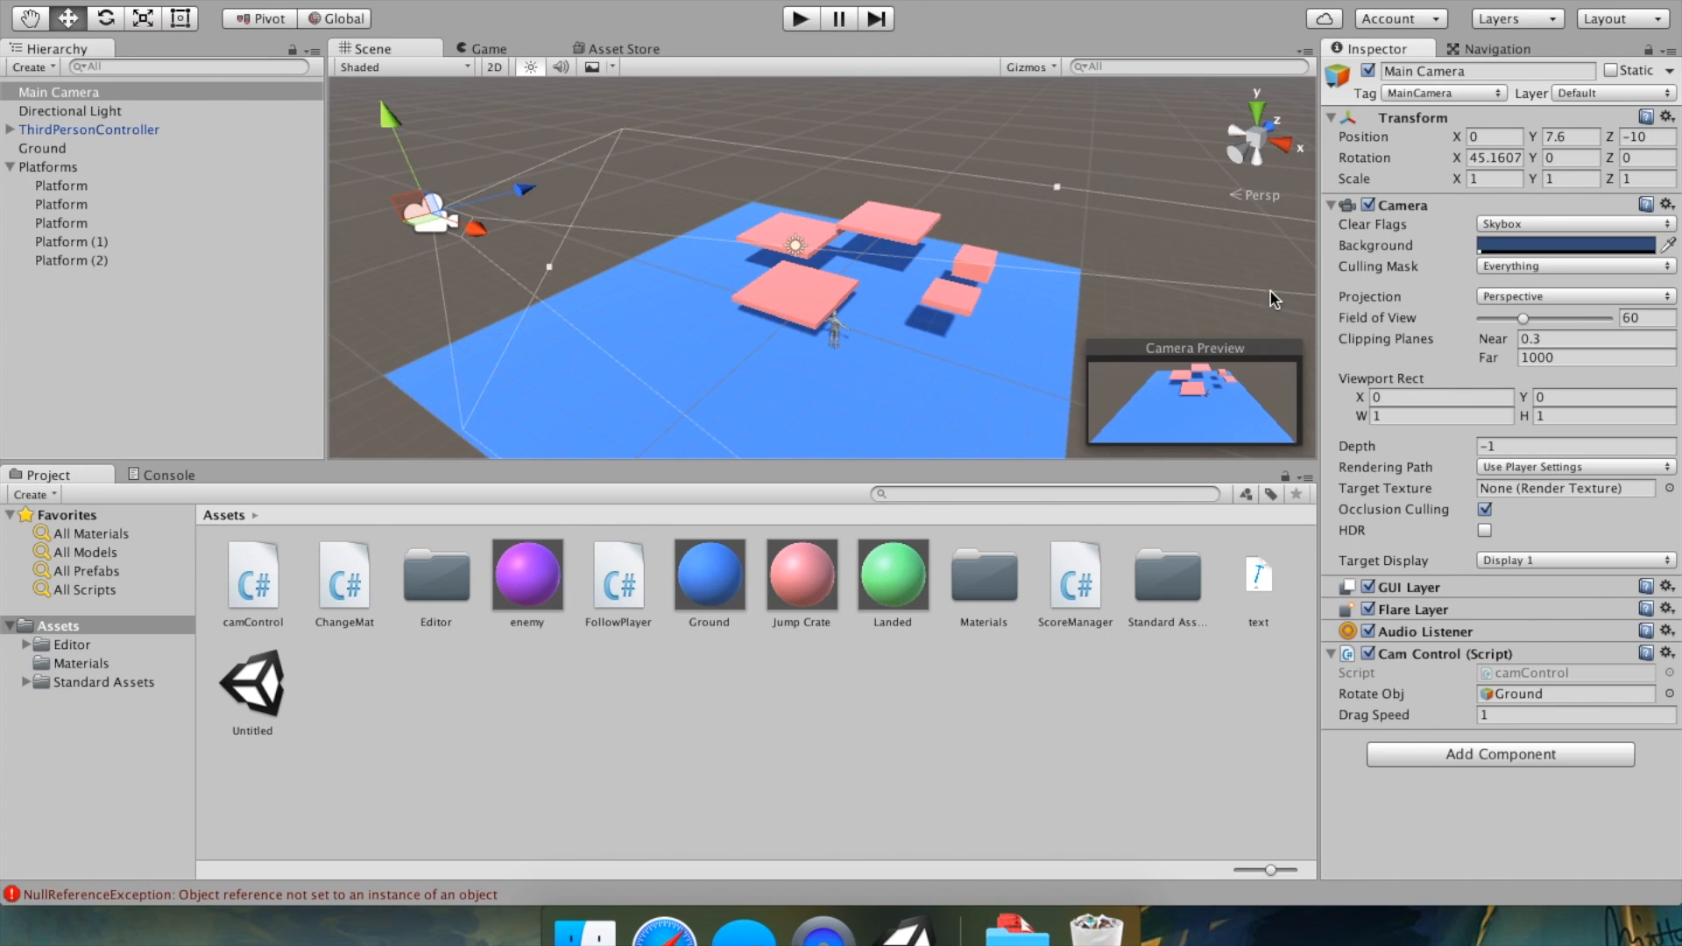
Play the game, drag to rotate the camera around the ground, and stop play mode.
click(799, 21)
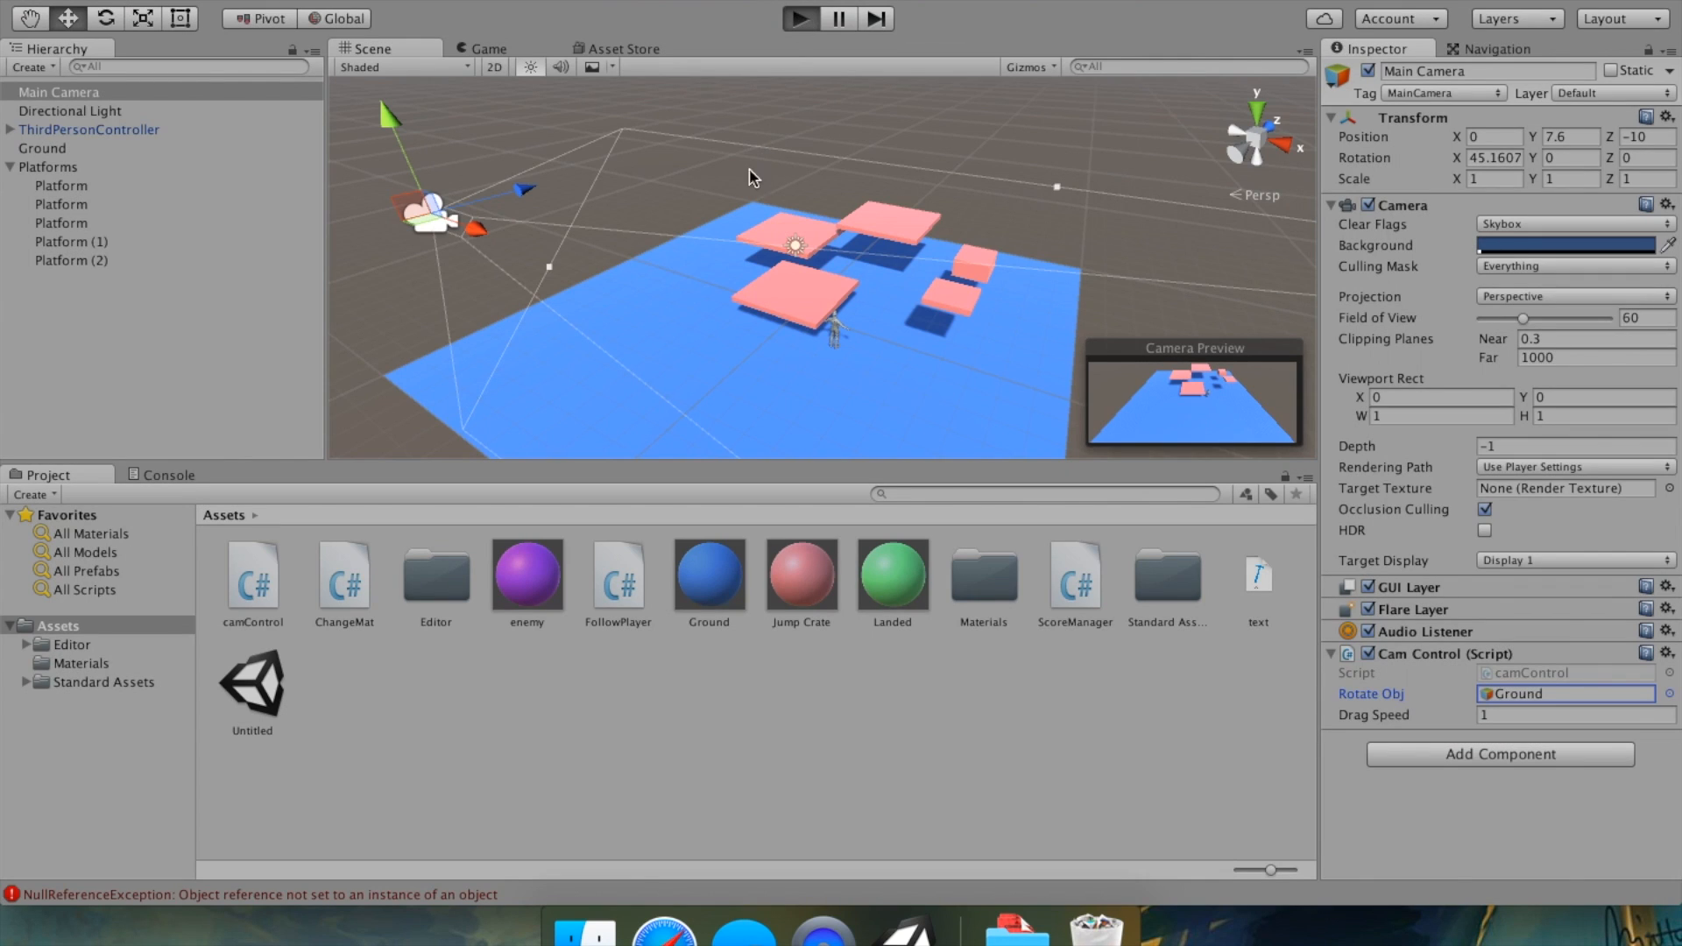
drag(1048, 250, 853, 250)
click(1041, 219)
drag(1041, 219, 0, 230)
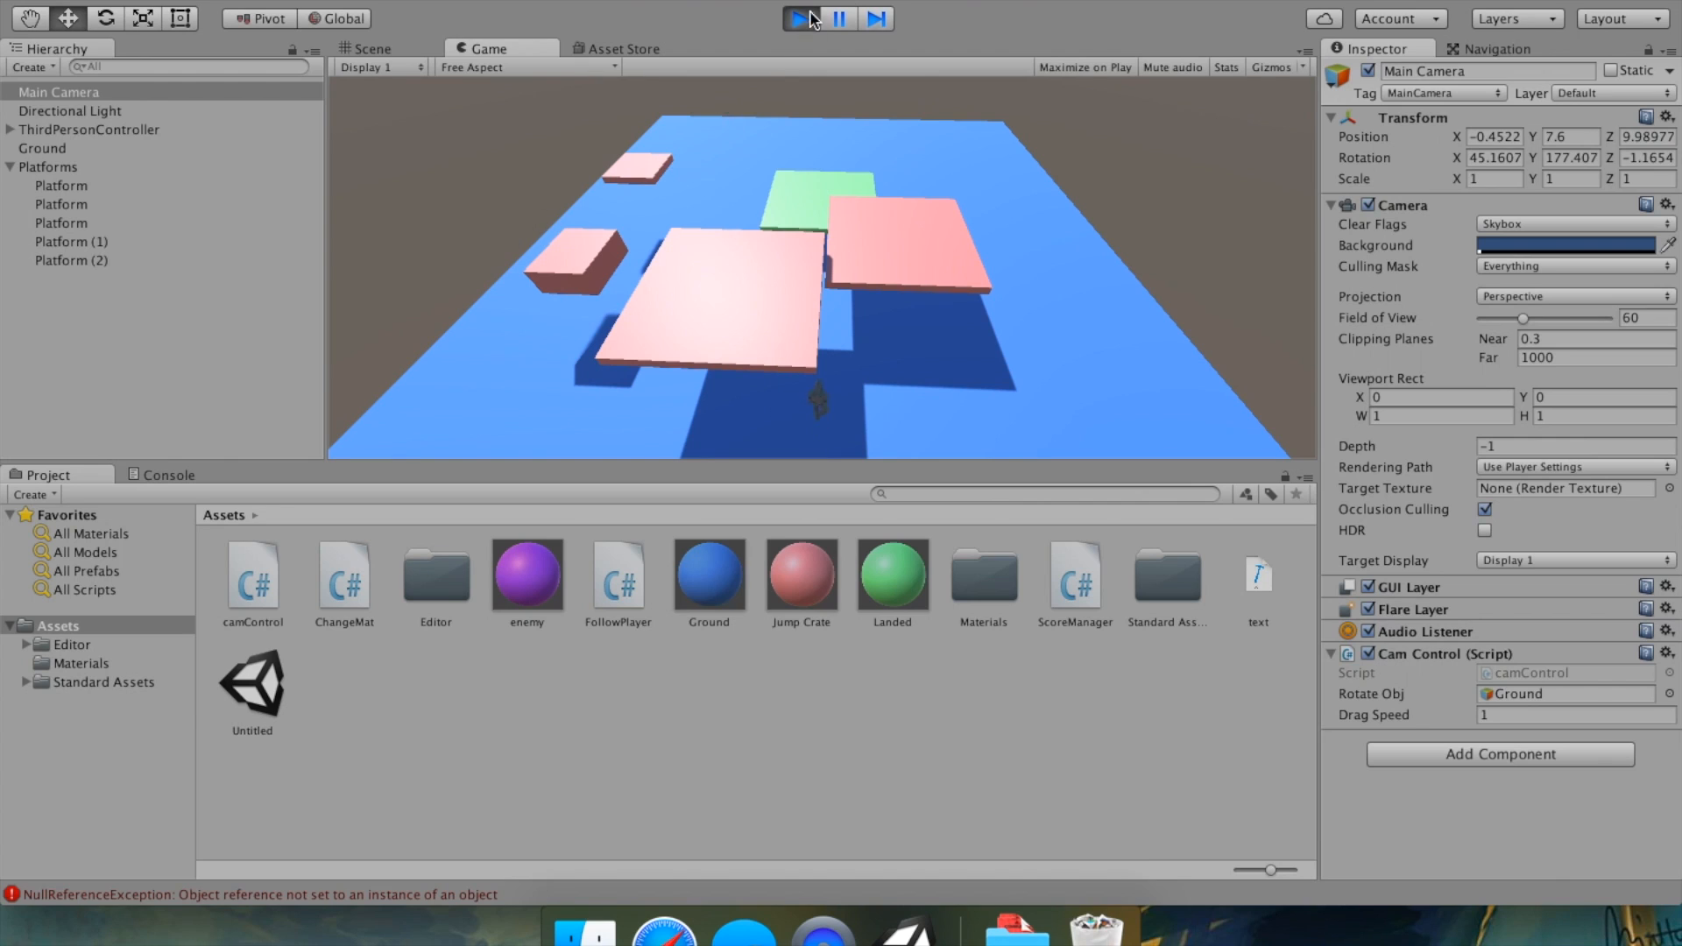
click(813, 18)
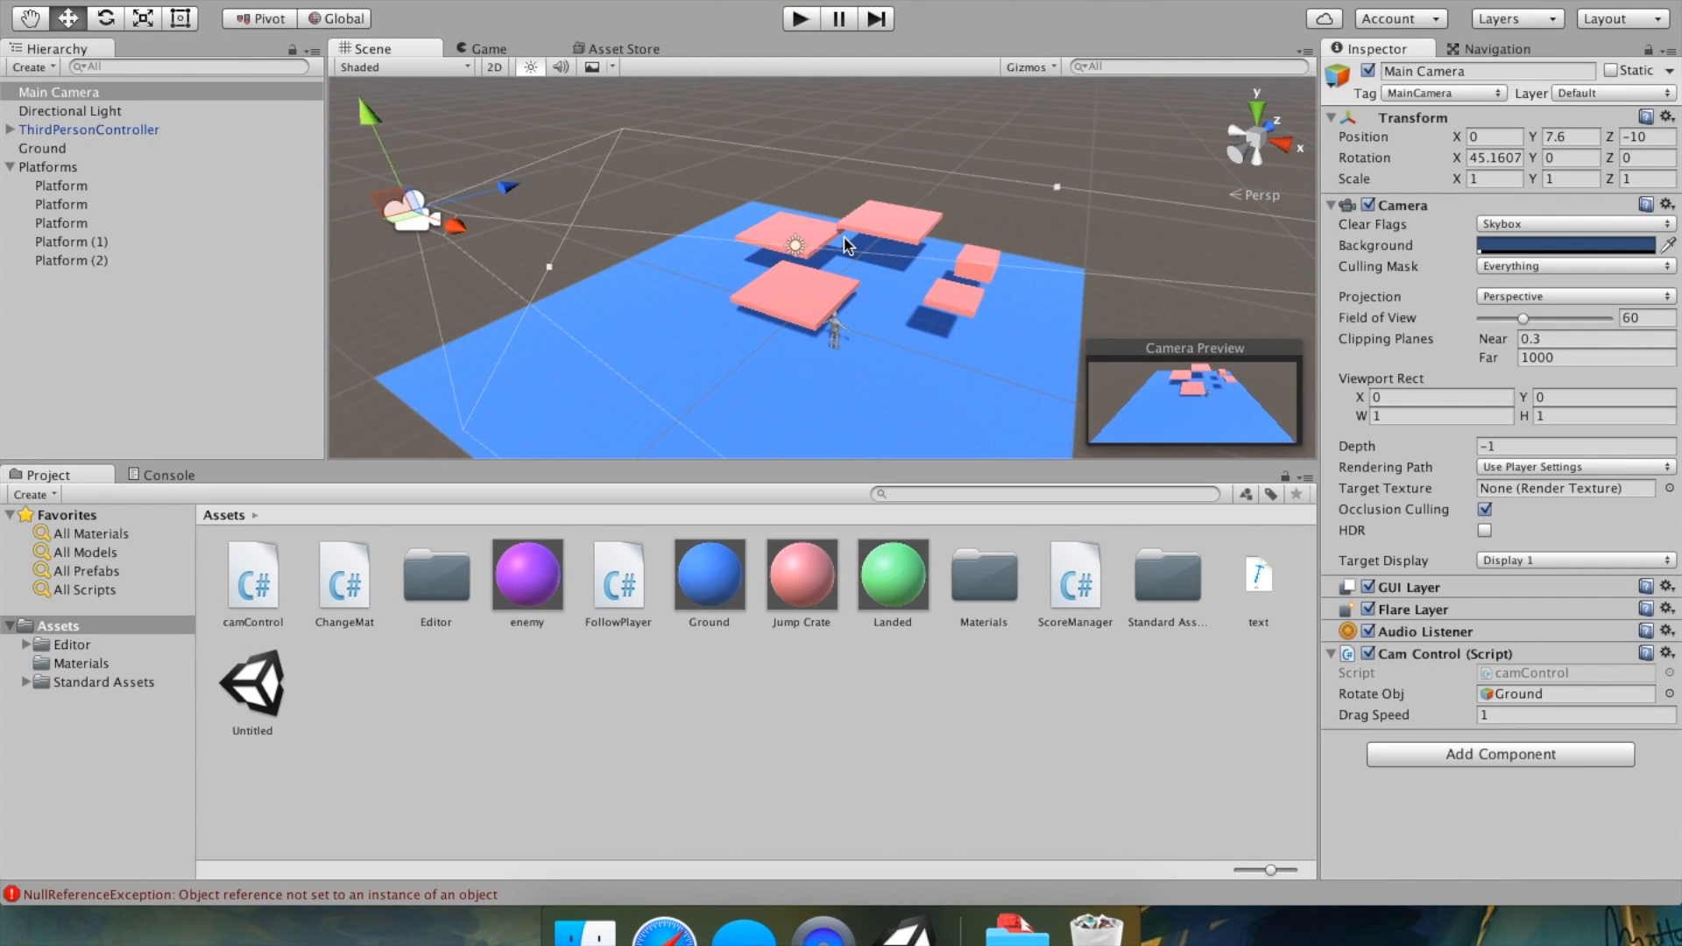
Create a UI Text object in the scene.
click(927, 98)
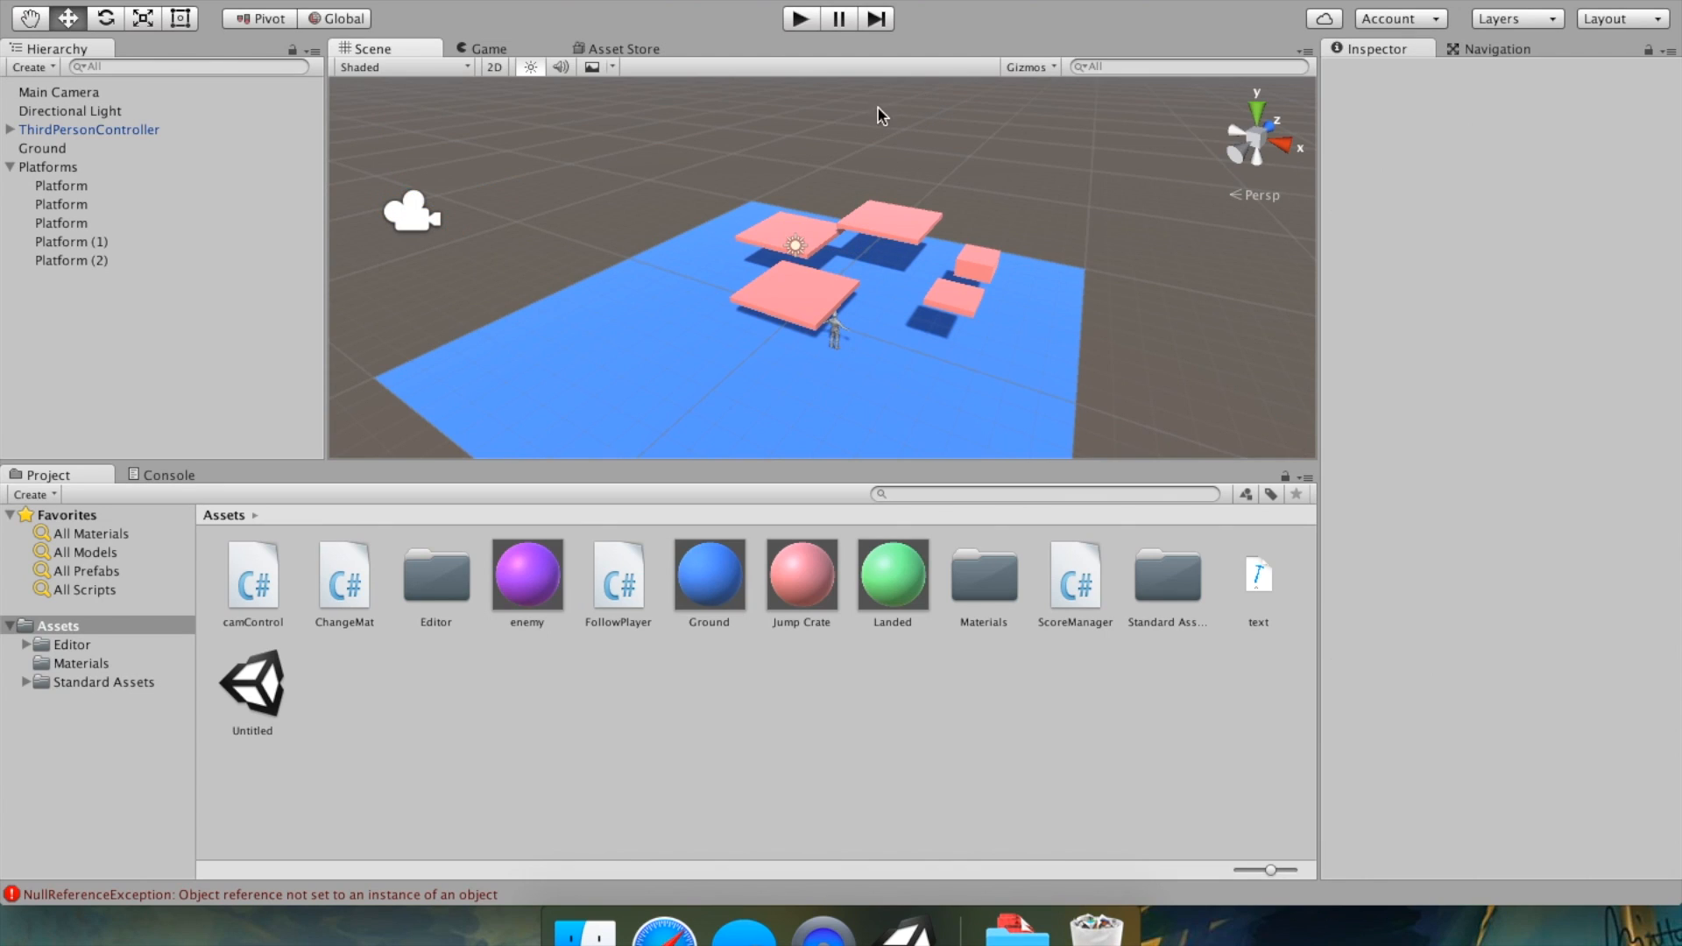
click(325, 0)
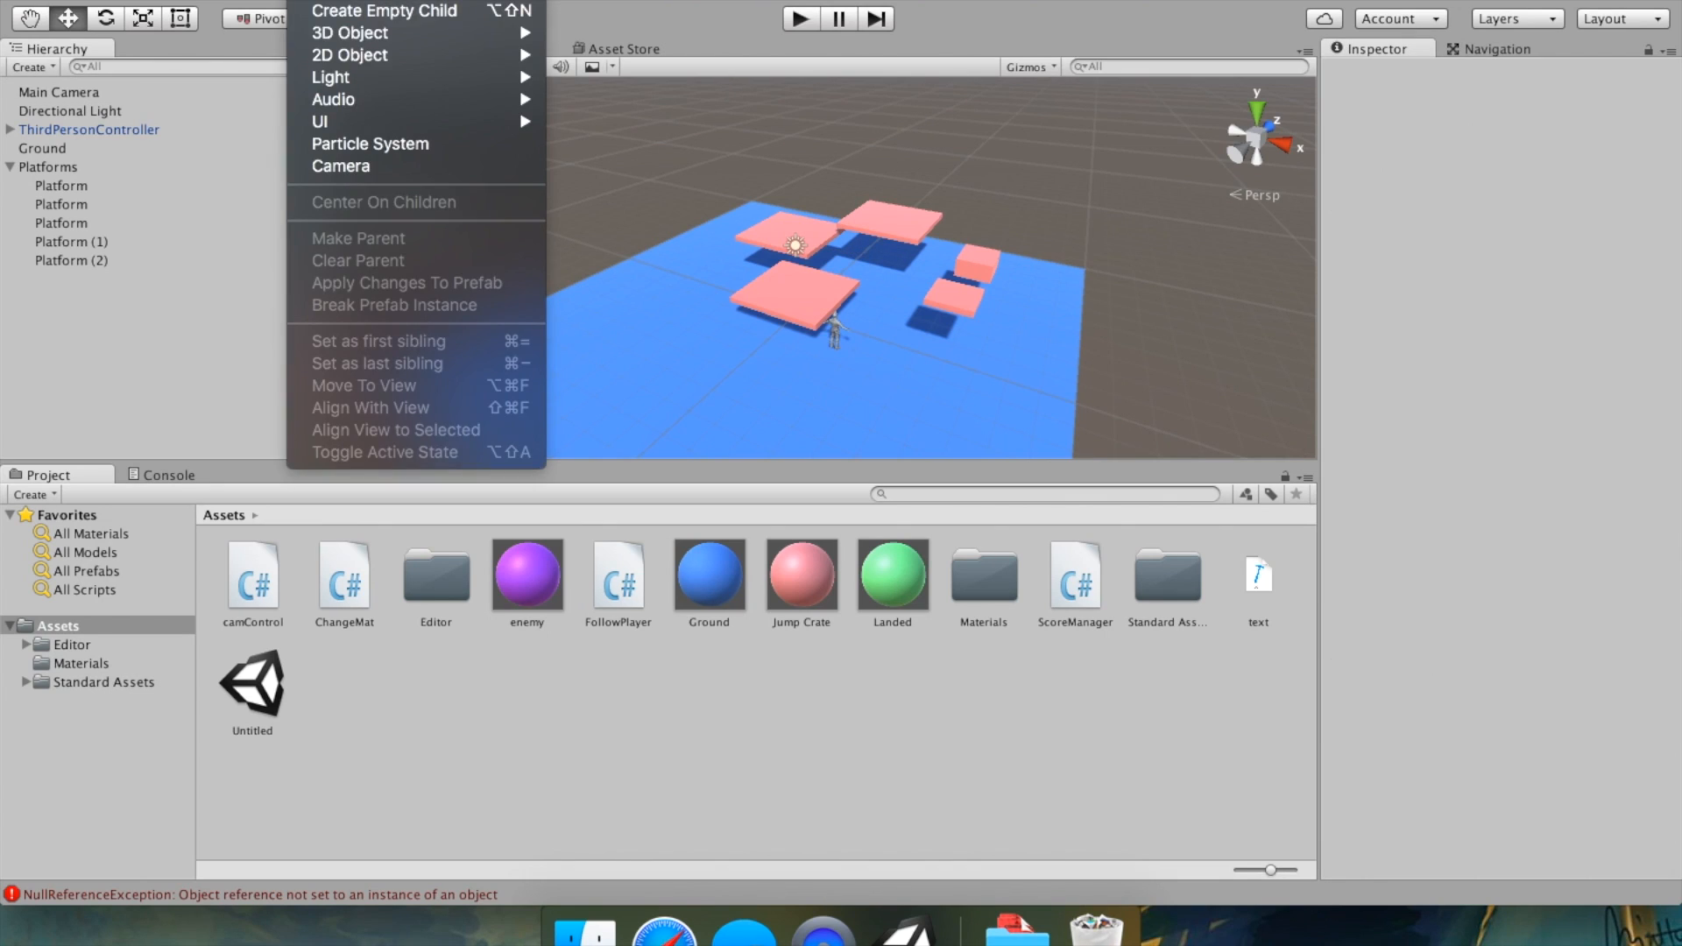
mouse_move(398, 121)
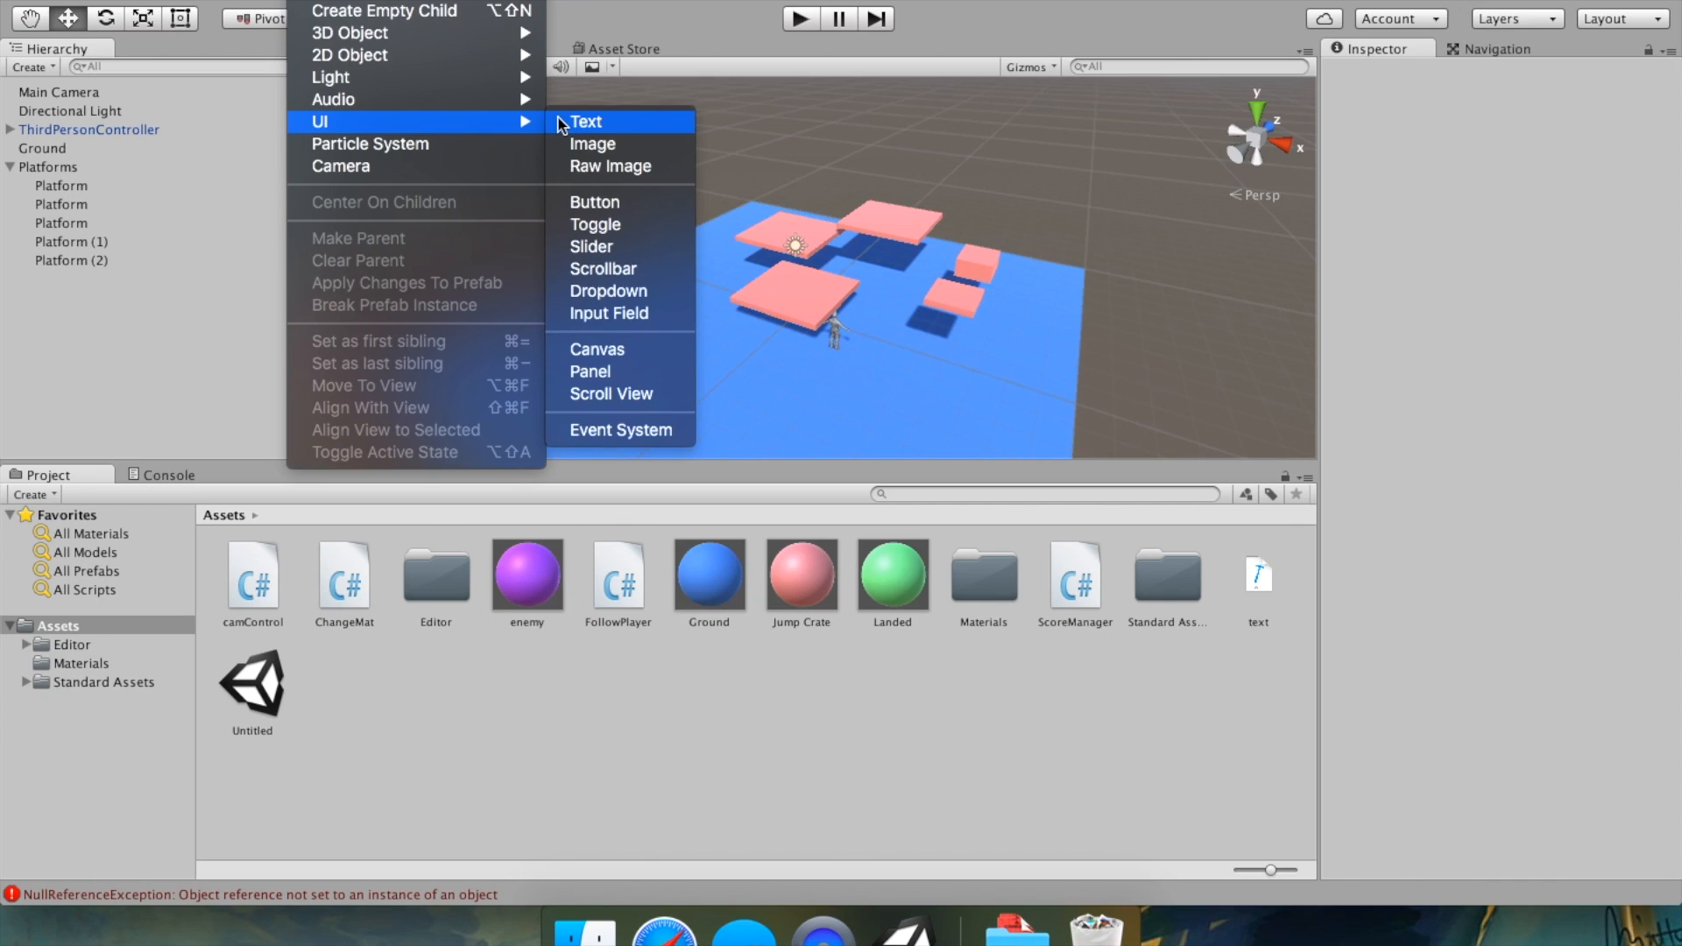
key(Escape)
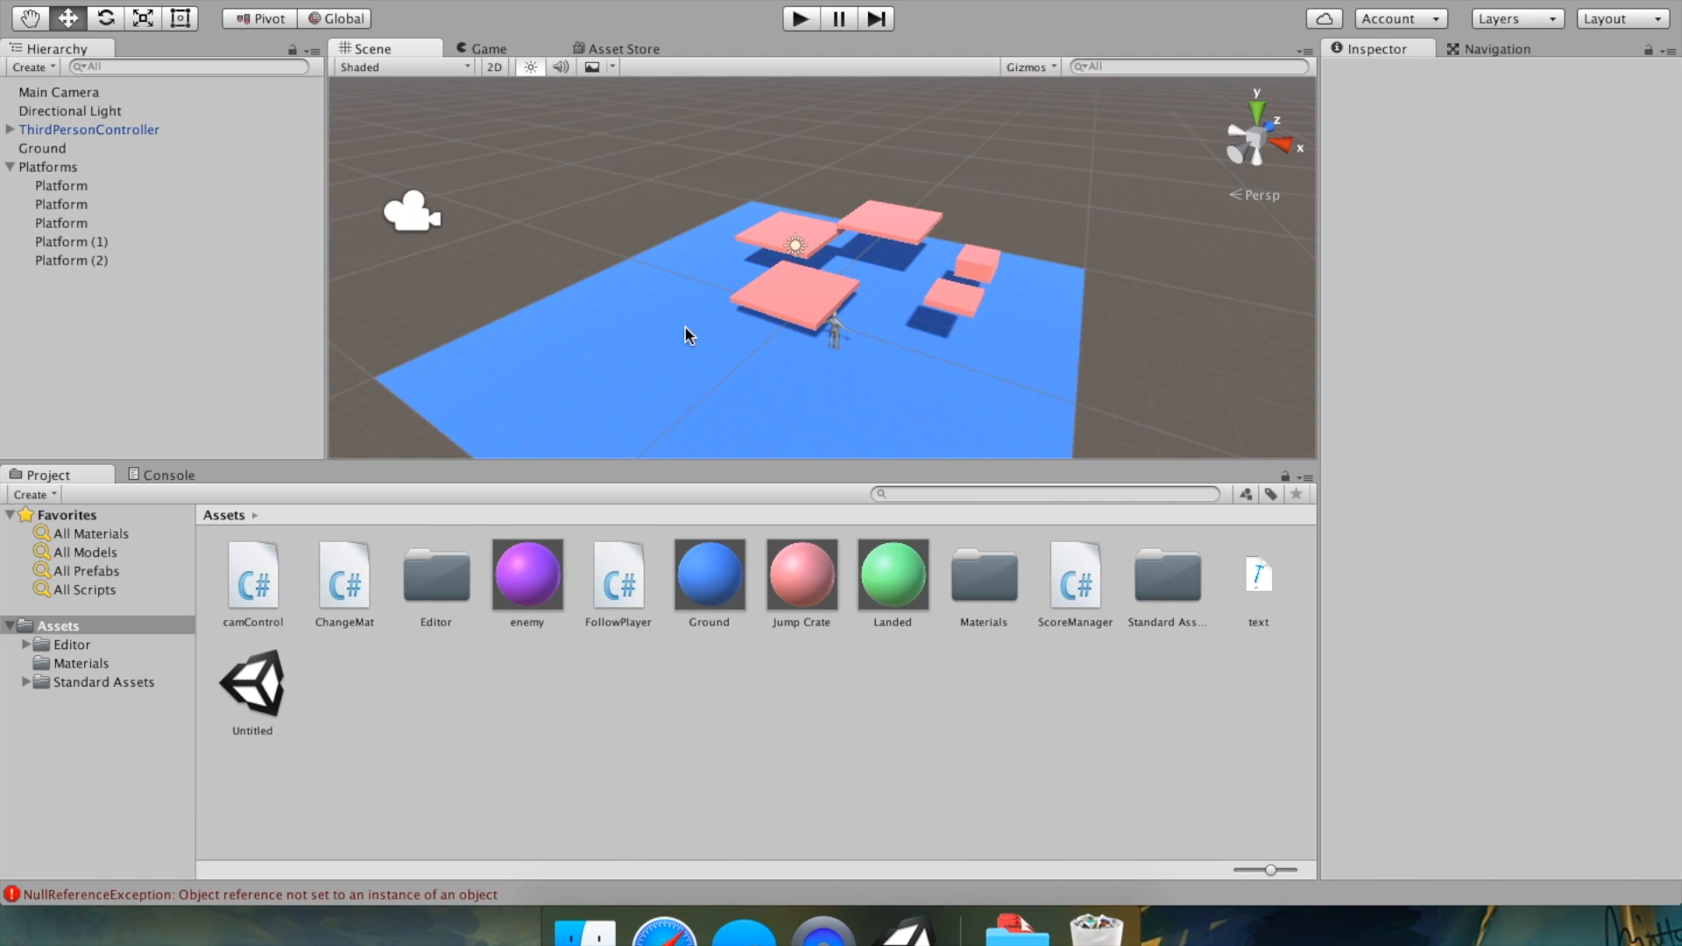
scroll(685, 328, down, 5)
scroll(685, 327, up, 6)
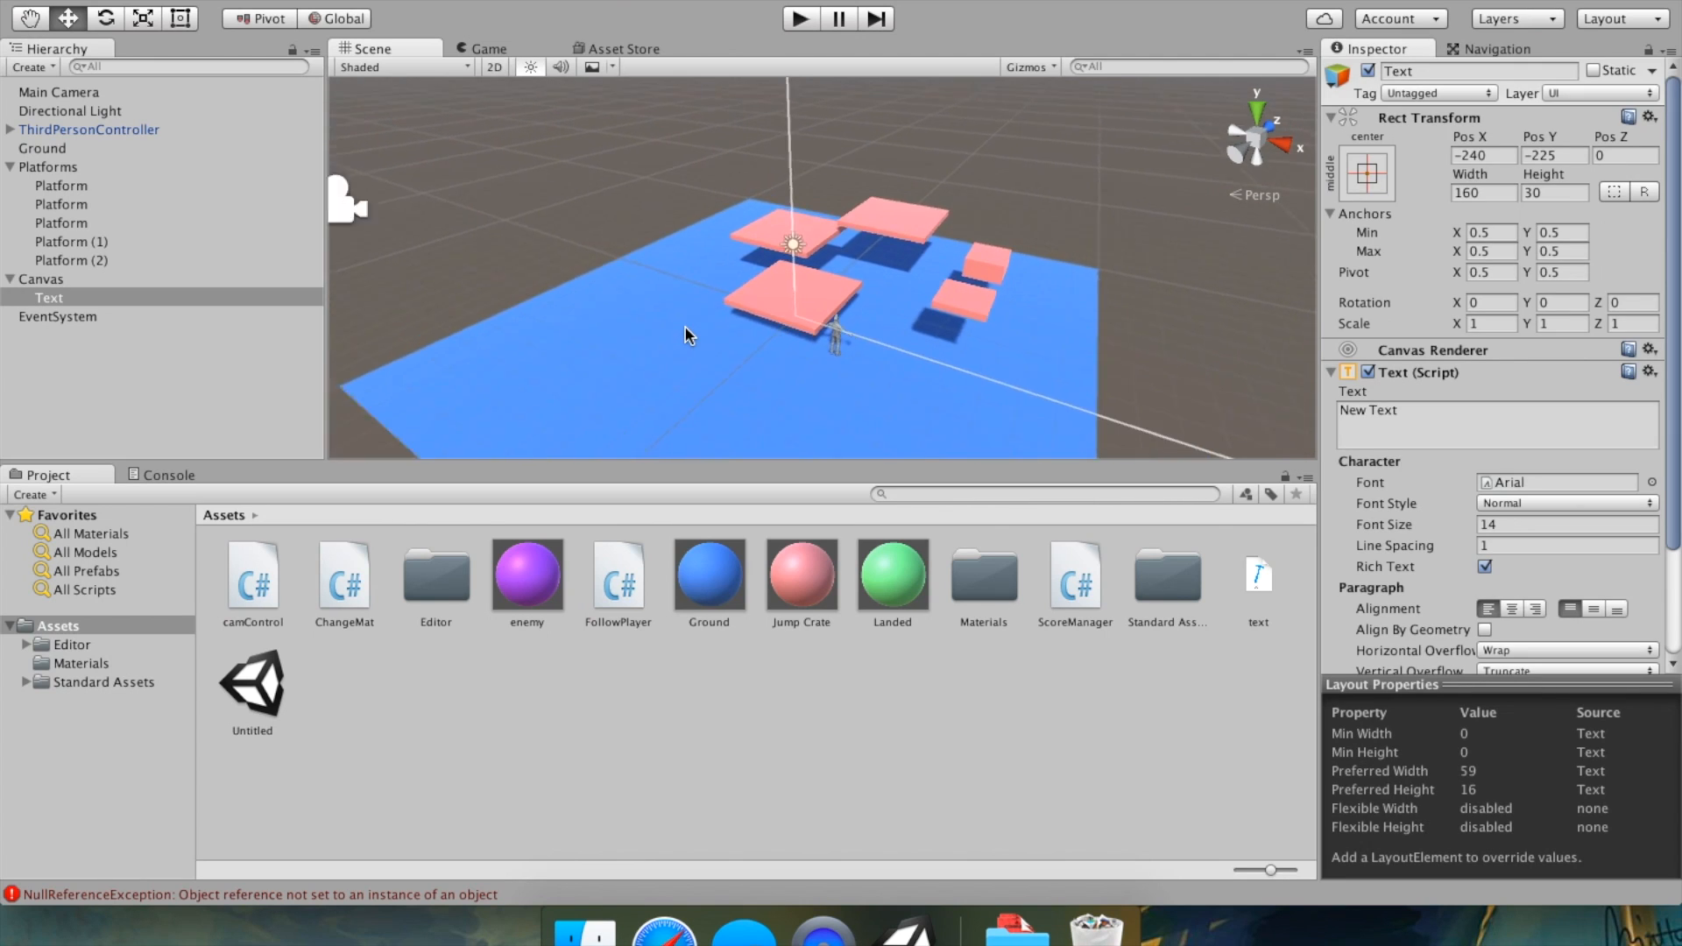
scroll(685, 328, down, 5)
scroll(685, 327, up, 4)
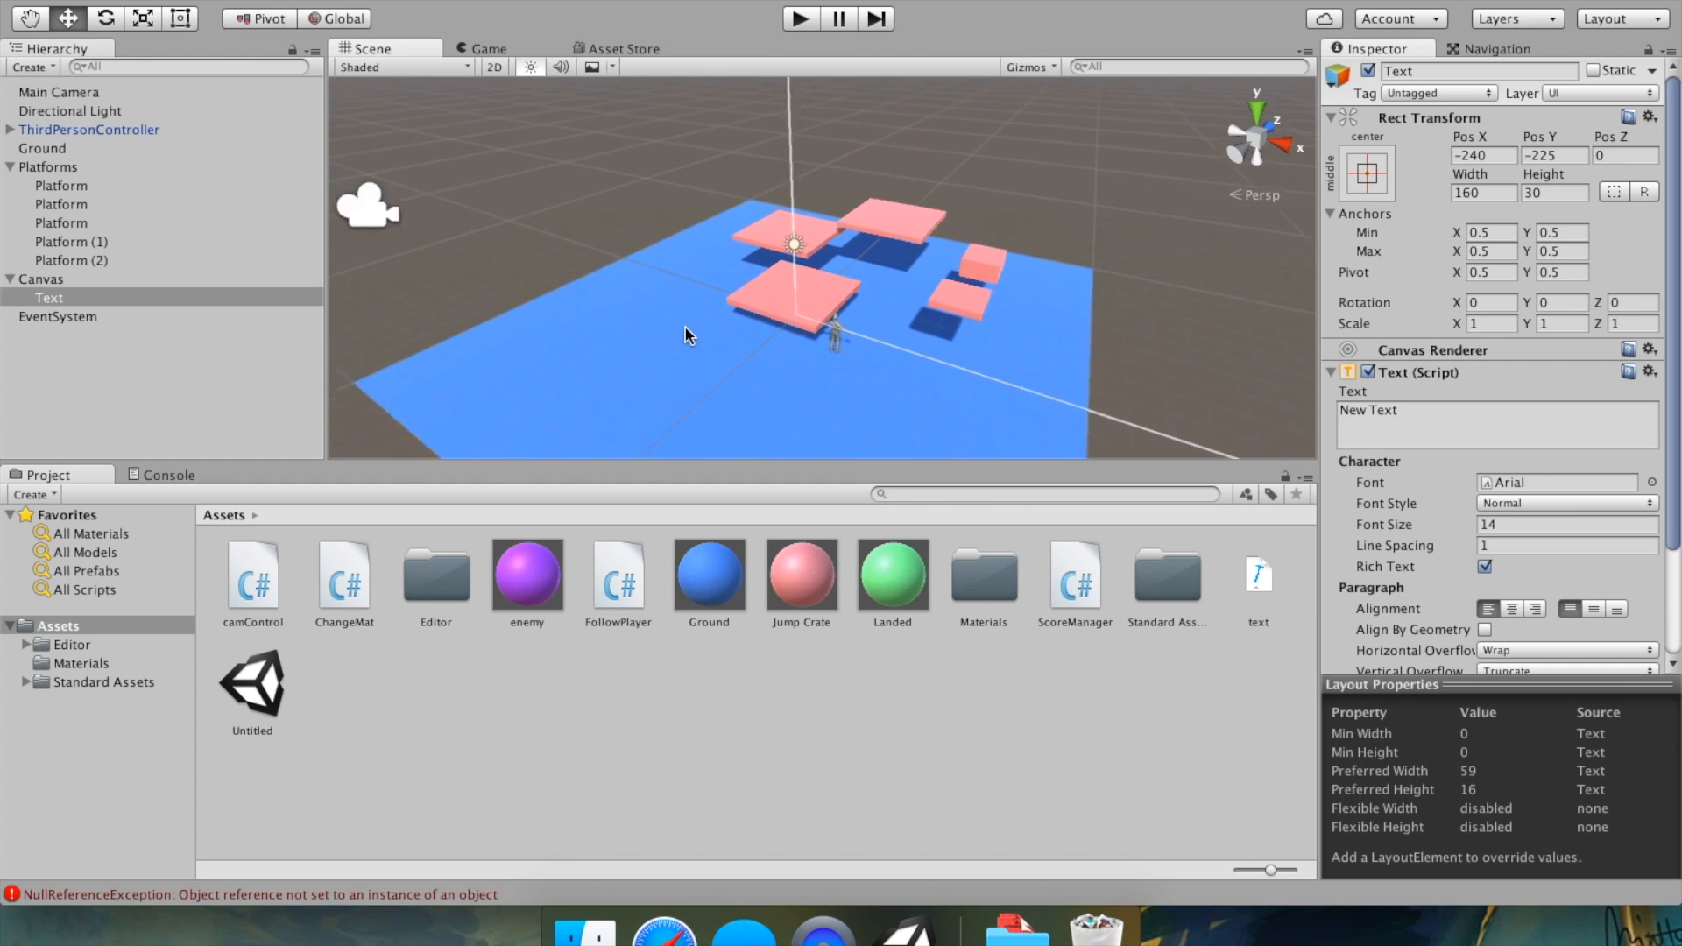
scroll(685, 327, up, 5)
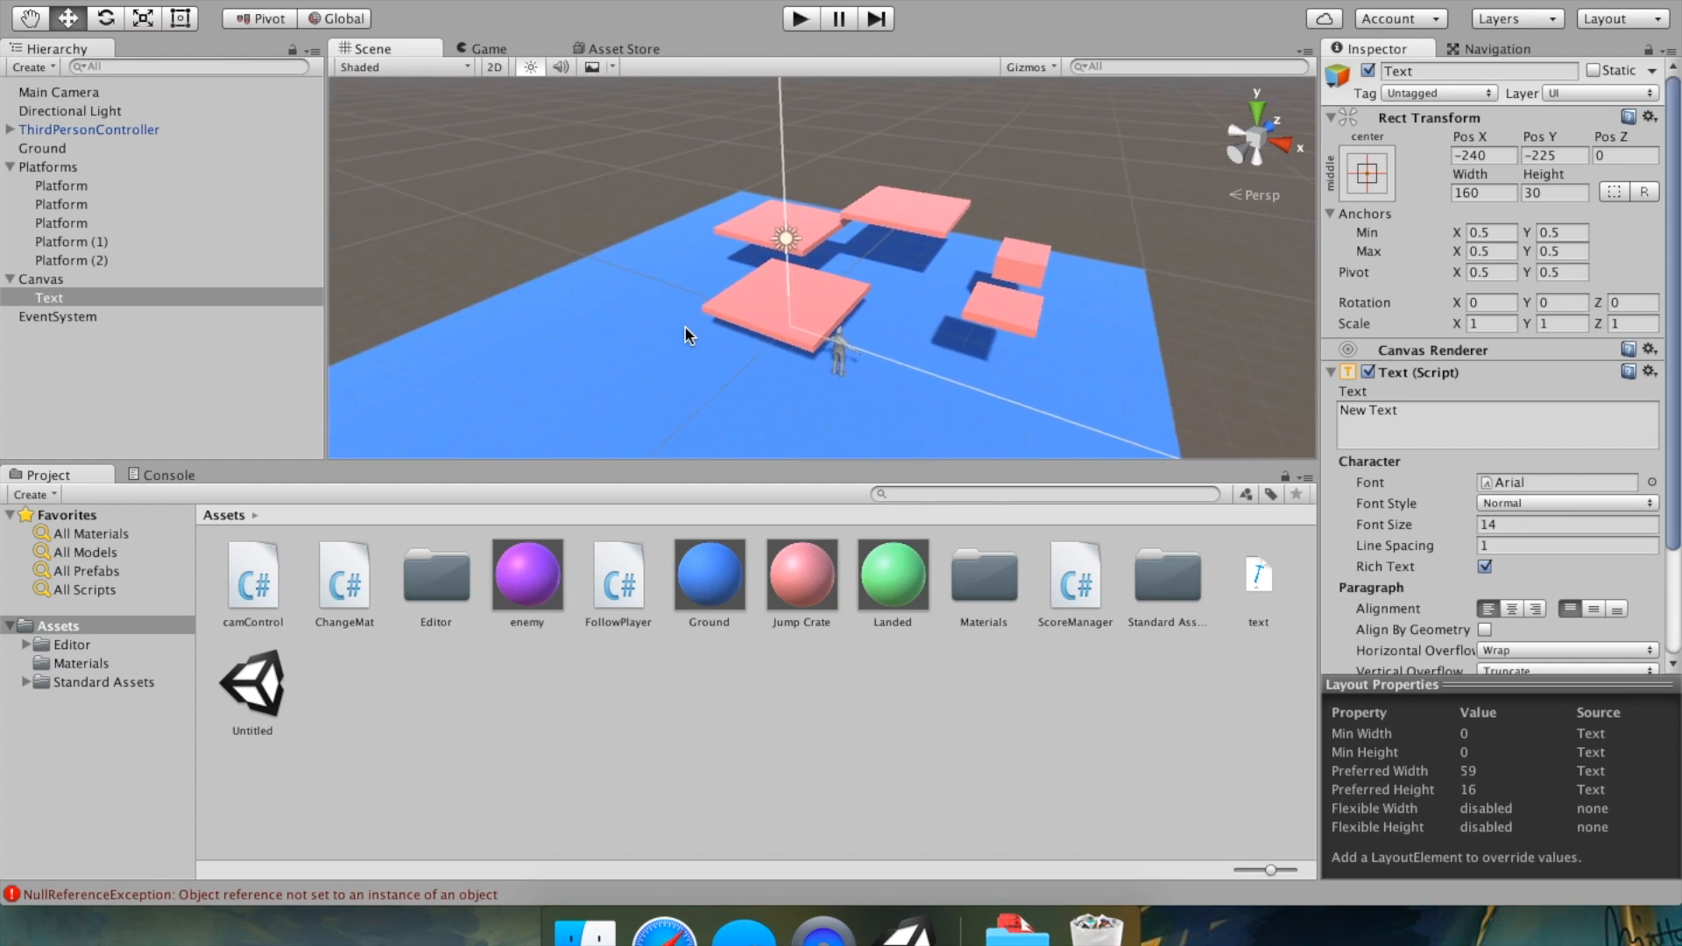
Select and frame the new Text object and inspect its Text component settings, including alignment.
click(65, 317)
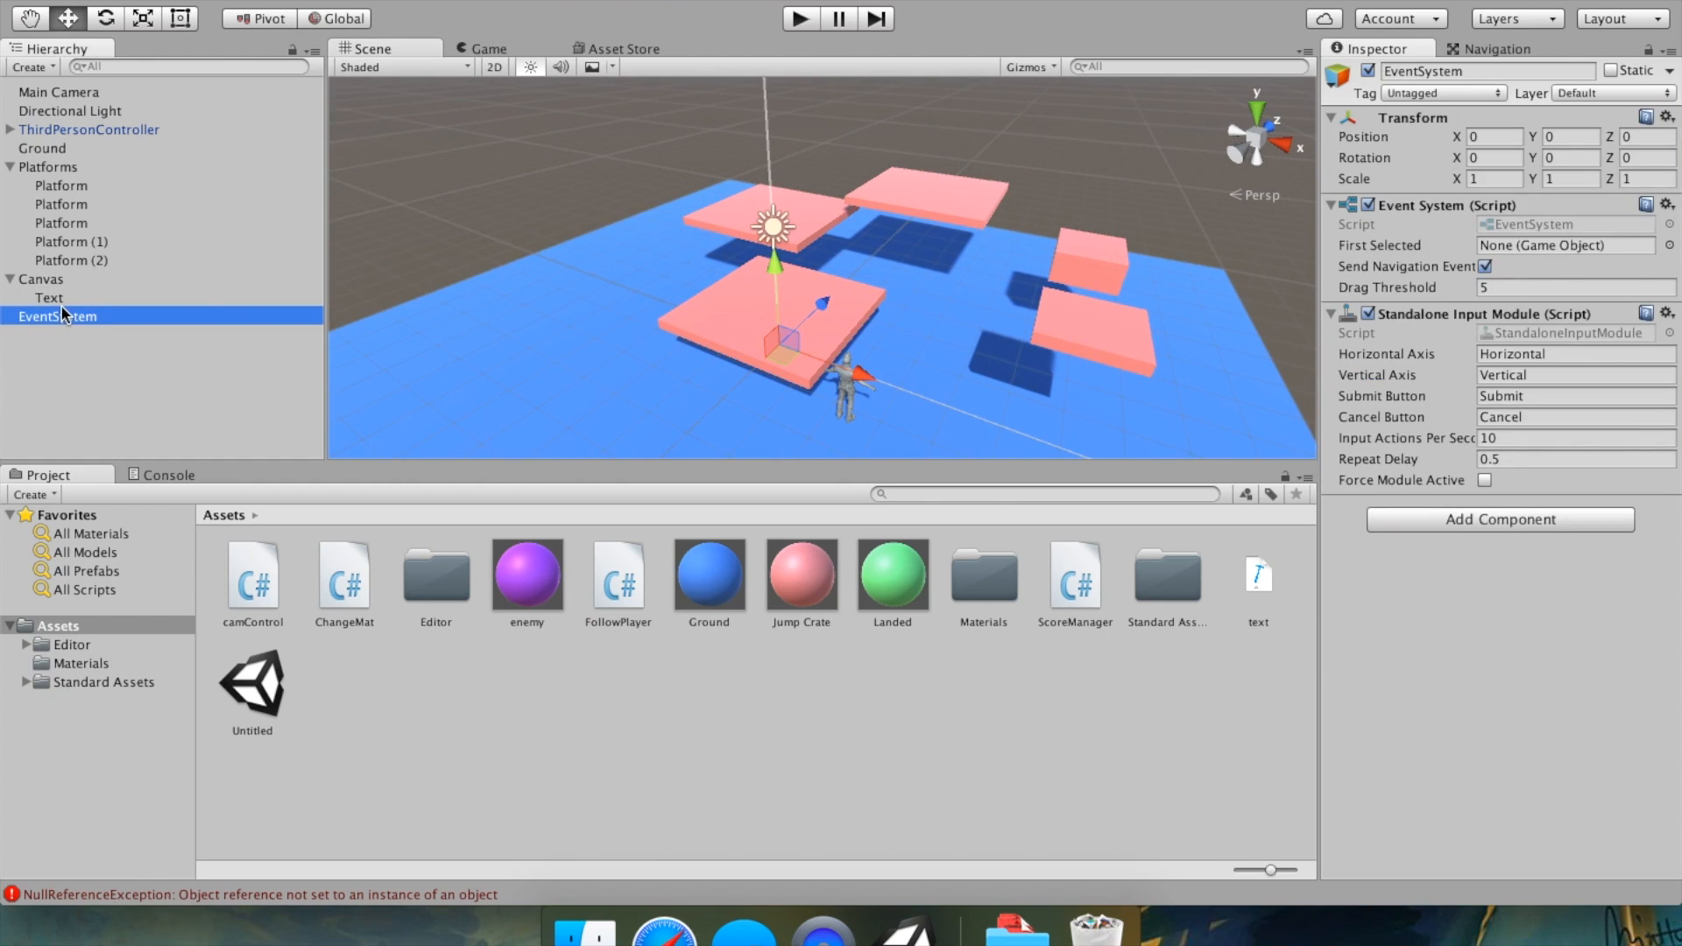
click(61, 300)
double_click(62, 300)
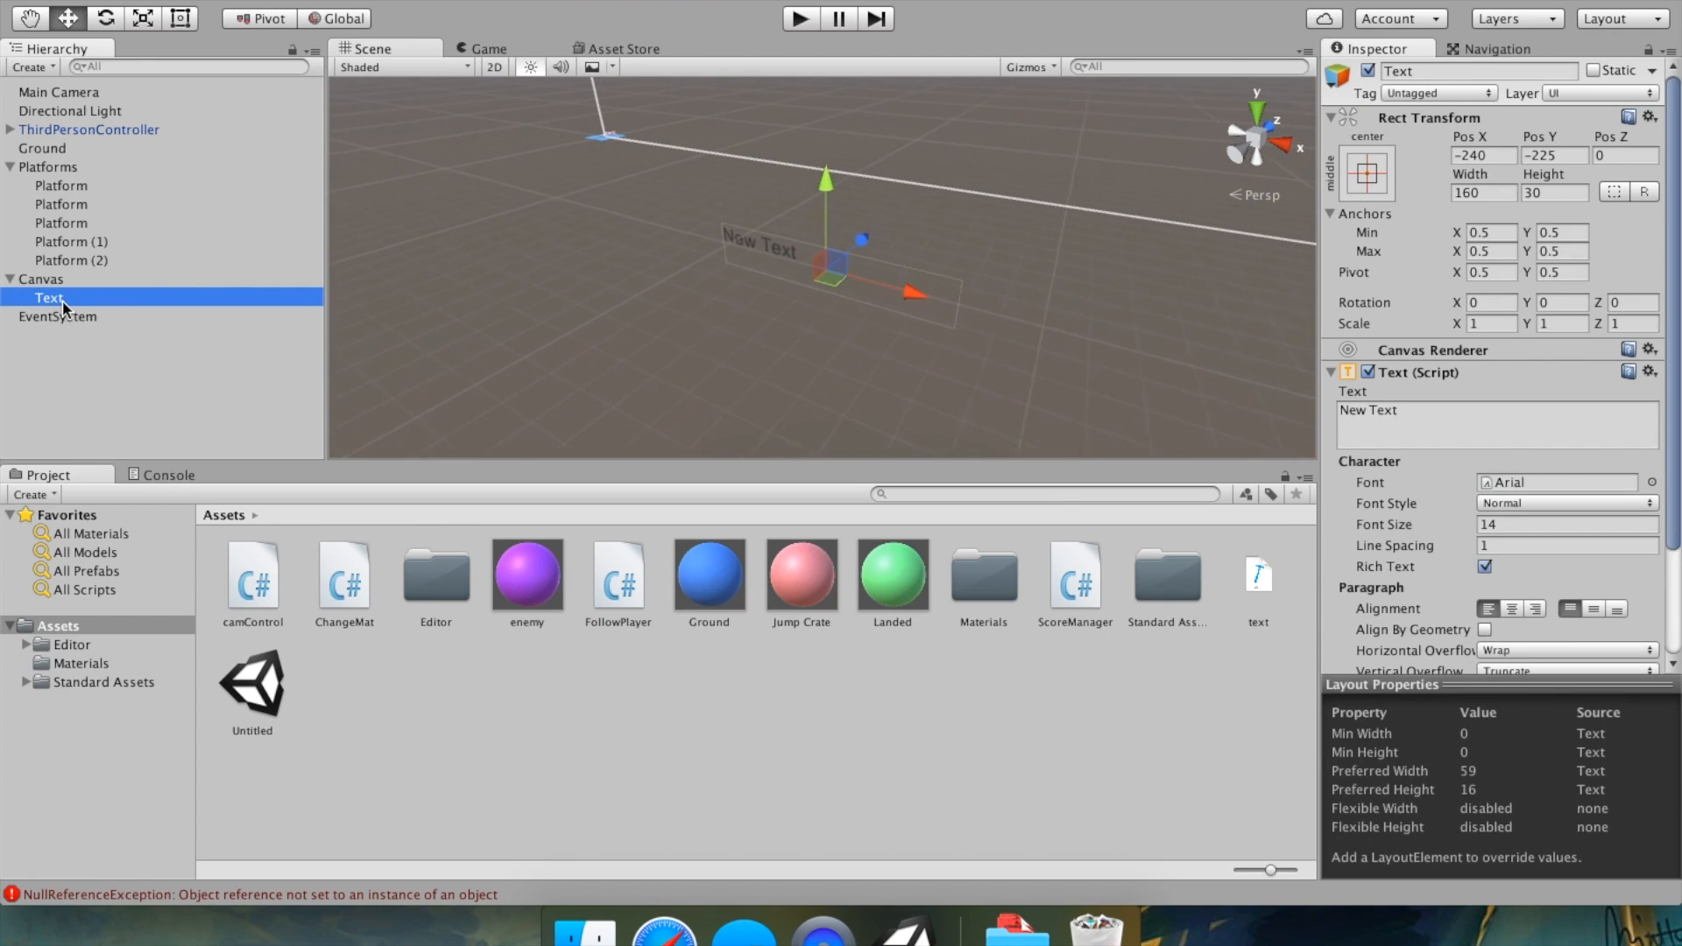
scroll(1470, 528, down, 3)
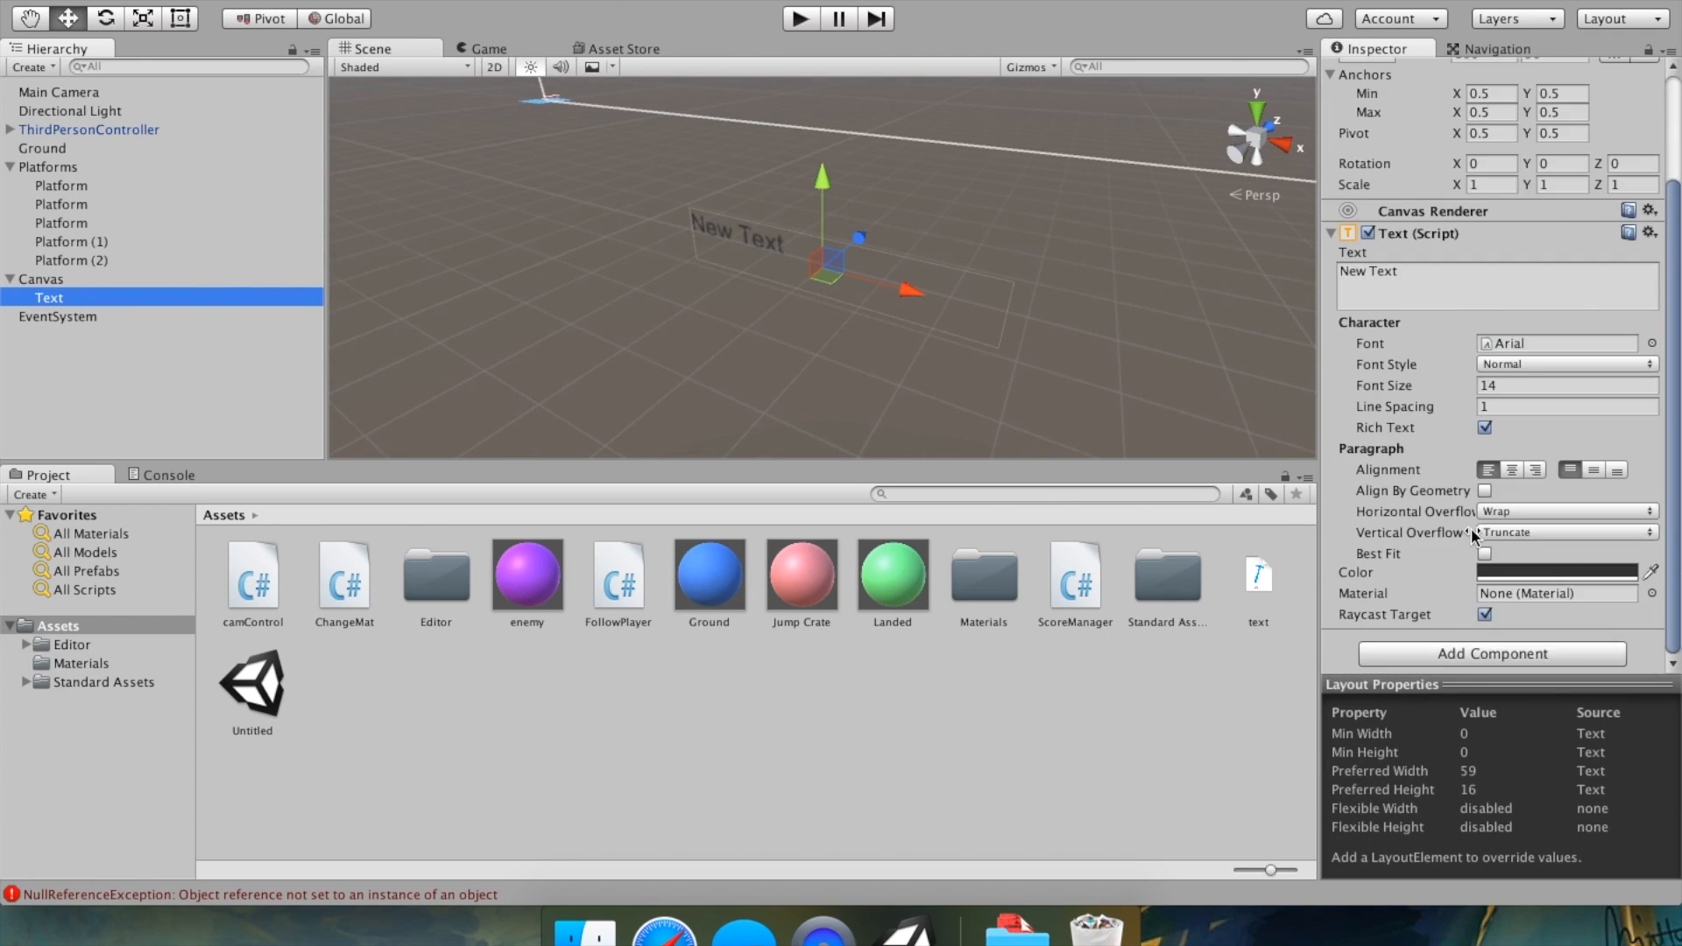
scroll(1399, 214, up, 3)
scroll(1517, 345, down, 3)
click(1511, 472)
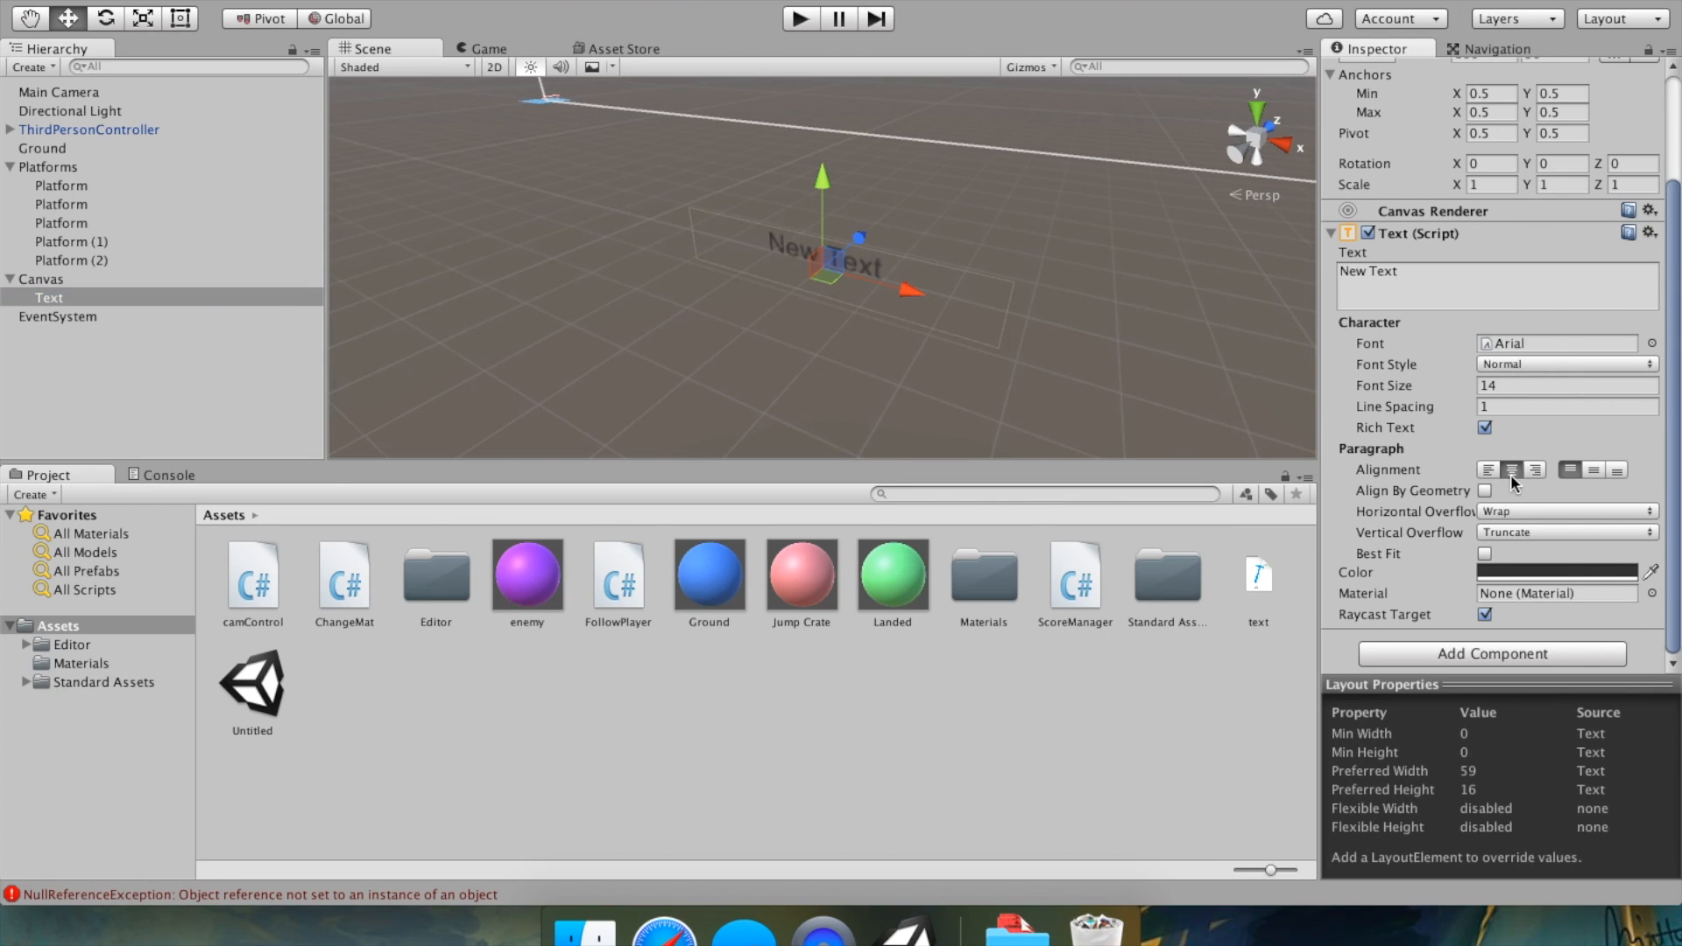
click(1488, 470)
scroll(1485, 493, up, 3)
scroll(1484, 493, down, 3)
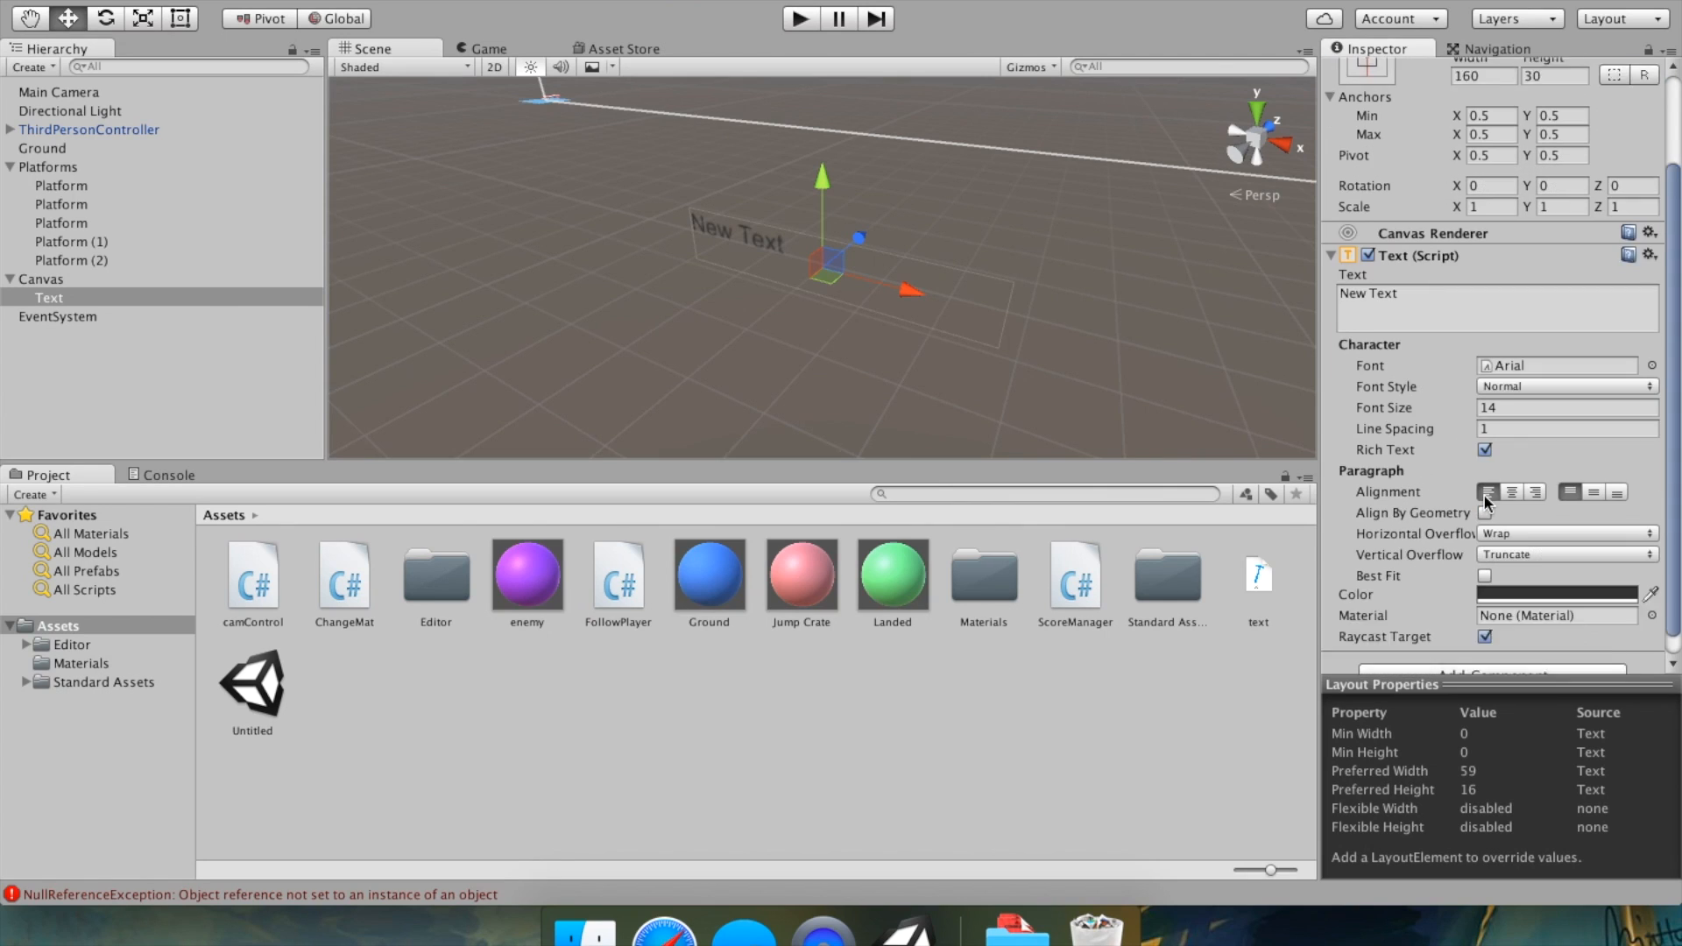
scroll(1484, 495, up, 3)
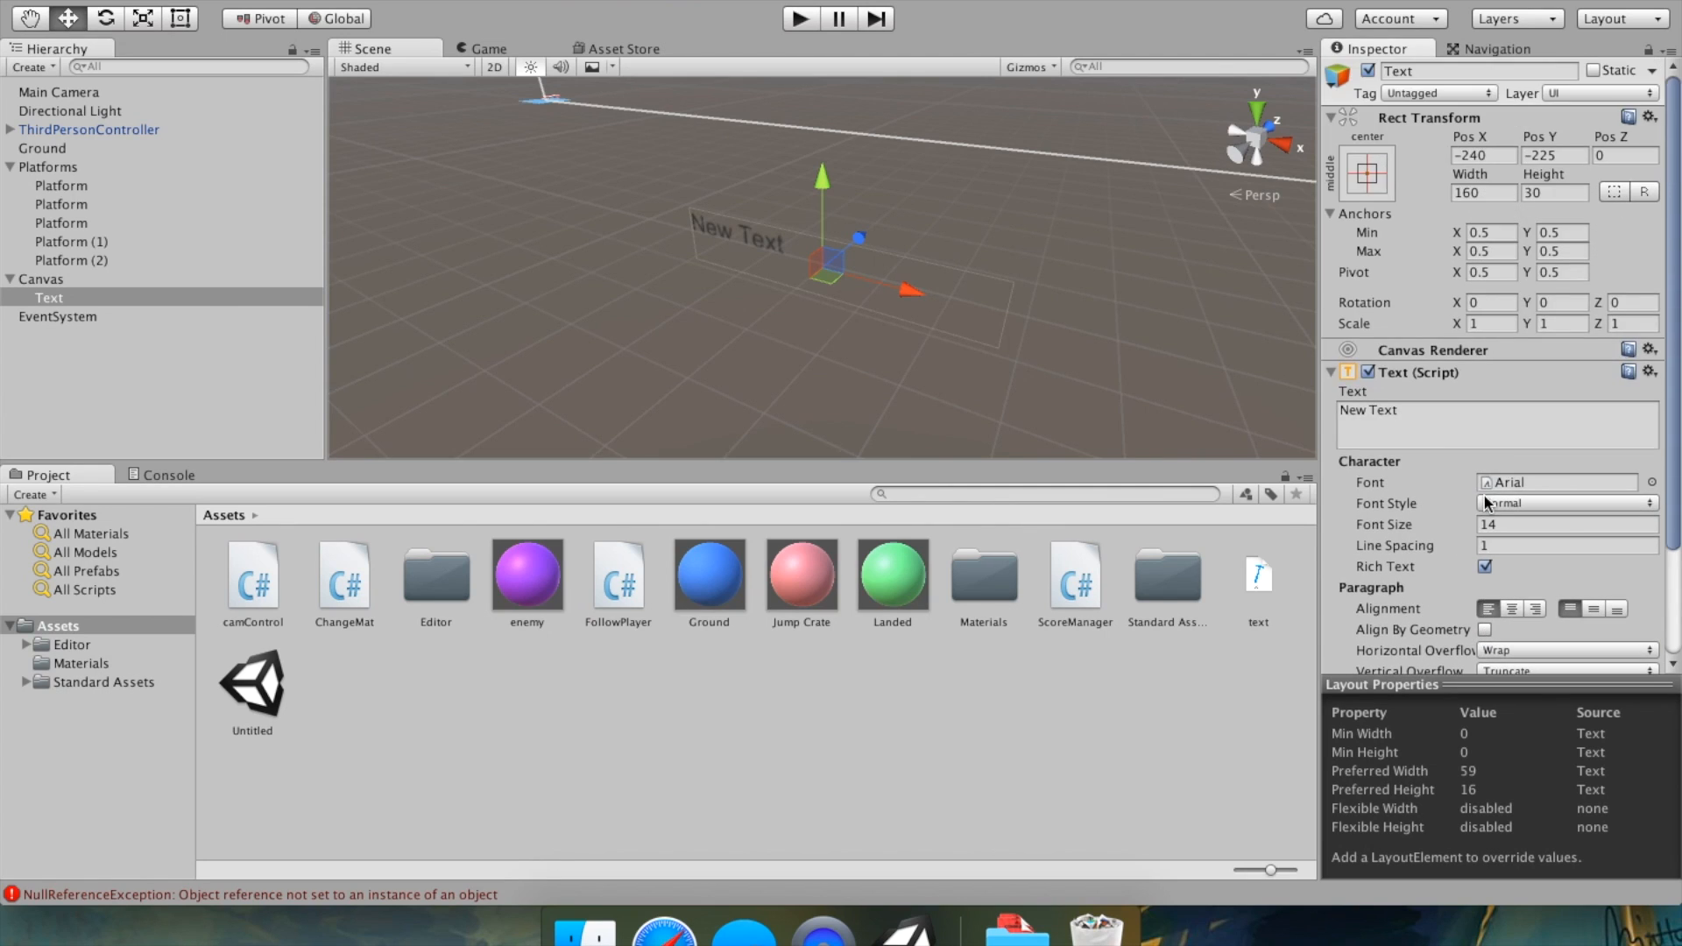
Clear the Text component's text content, trying a few sample characters along the way.
click(1439, 409)
key(super+a)
text(.khlkjh)
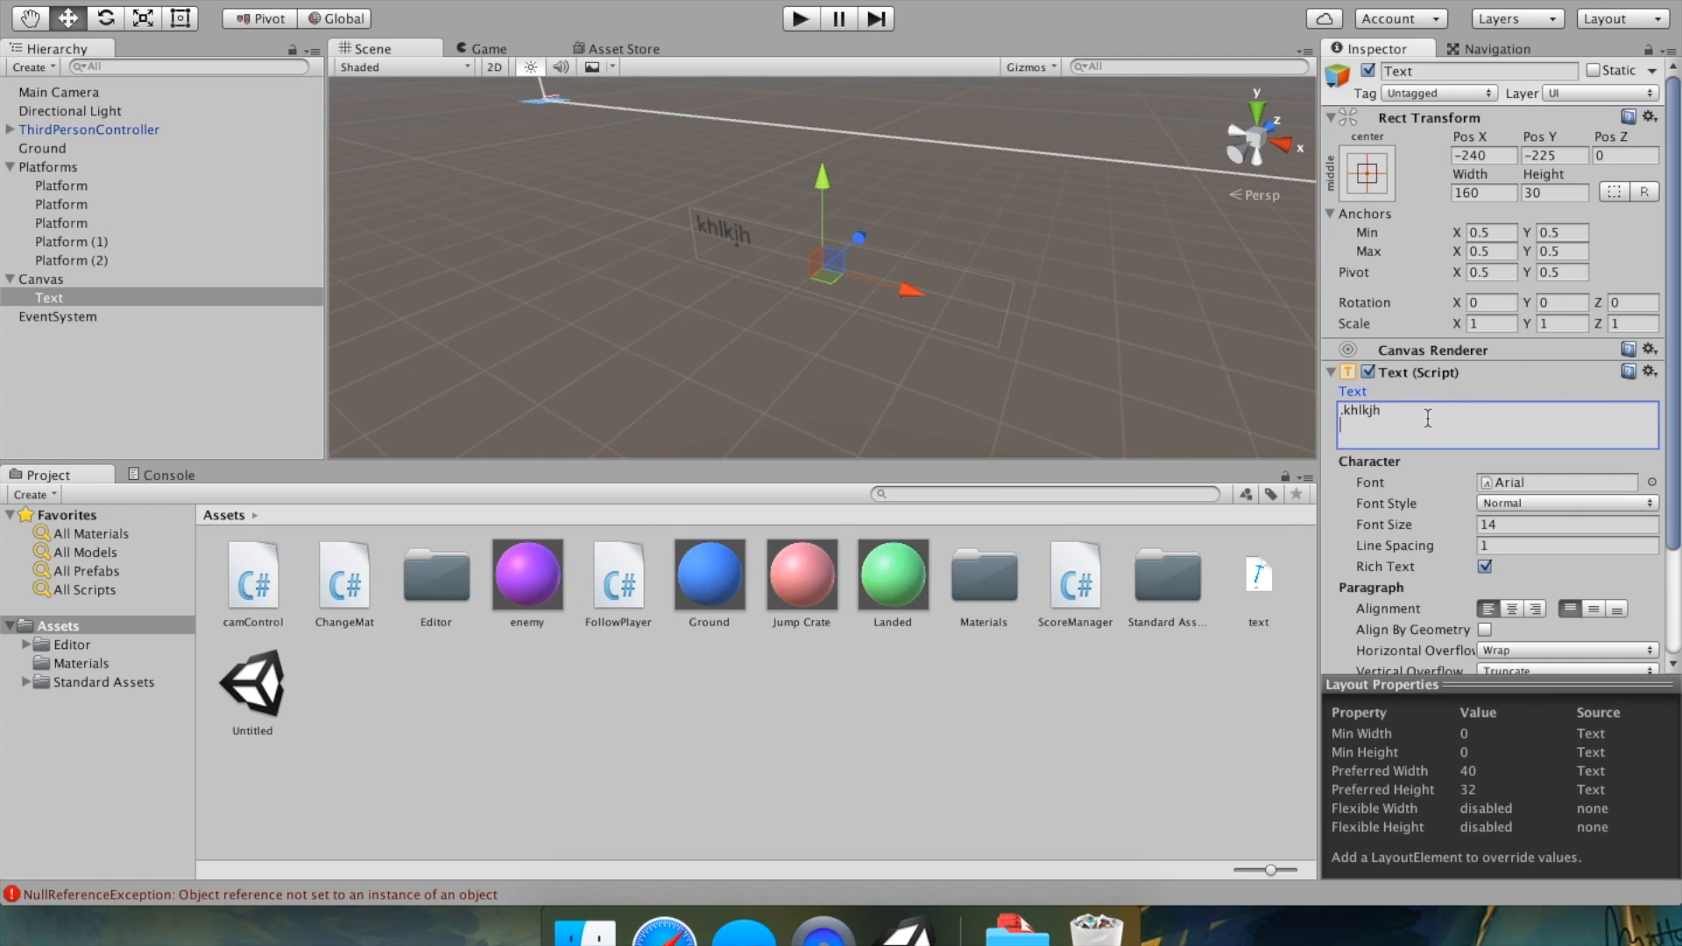
key(super+a)
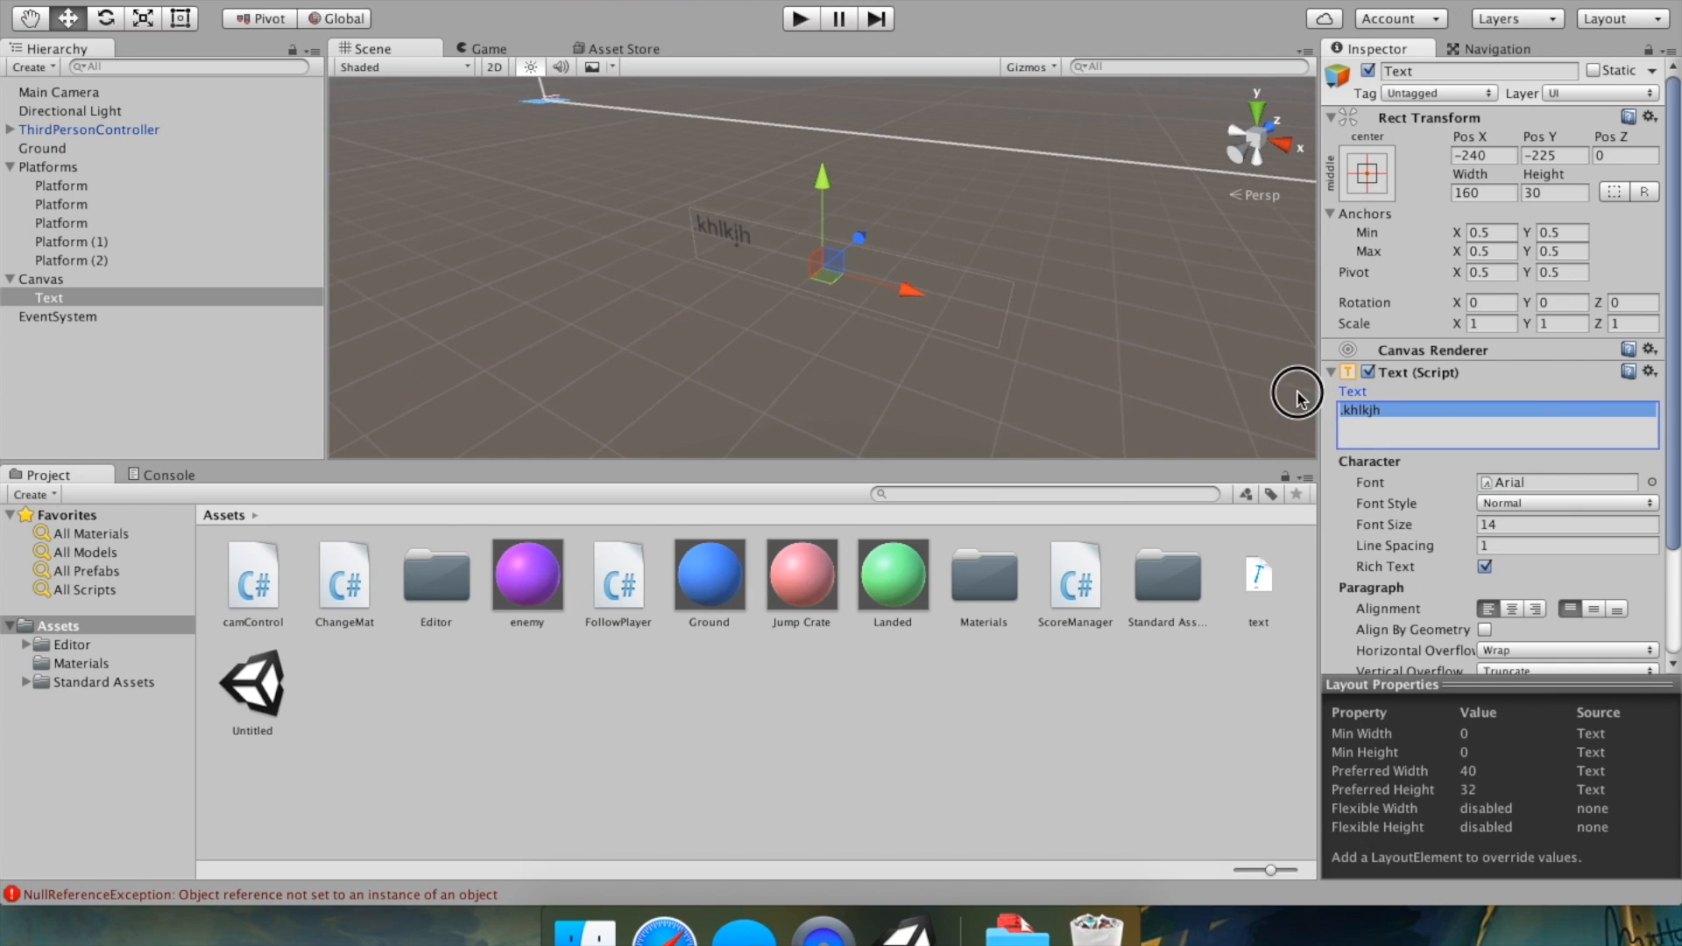
key(BackSpace)
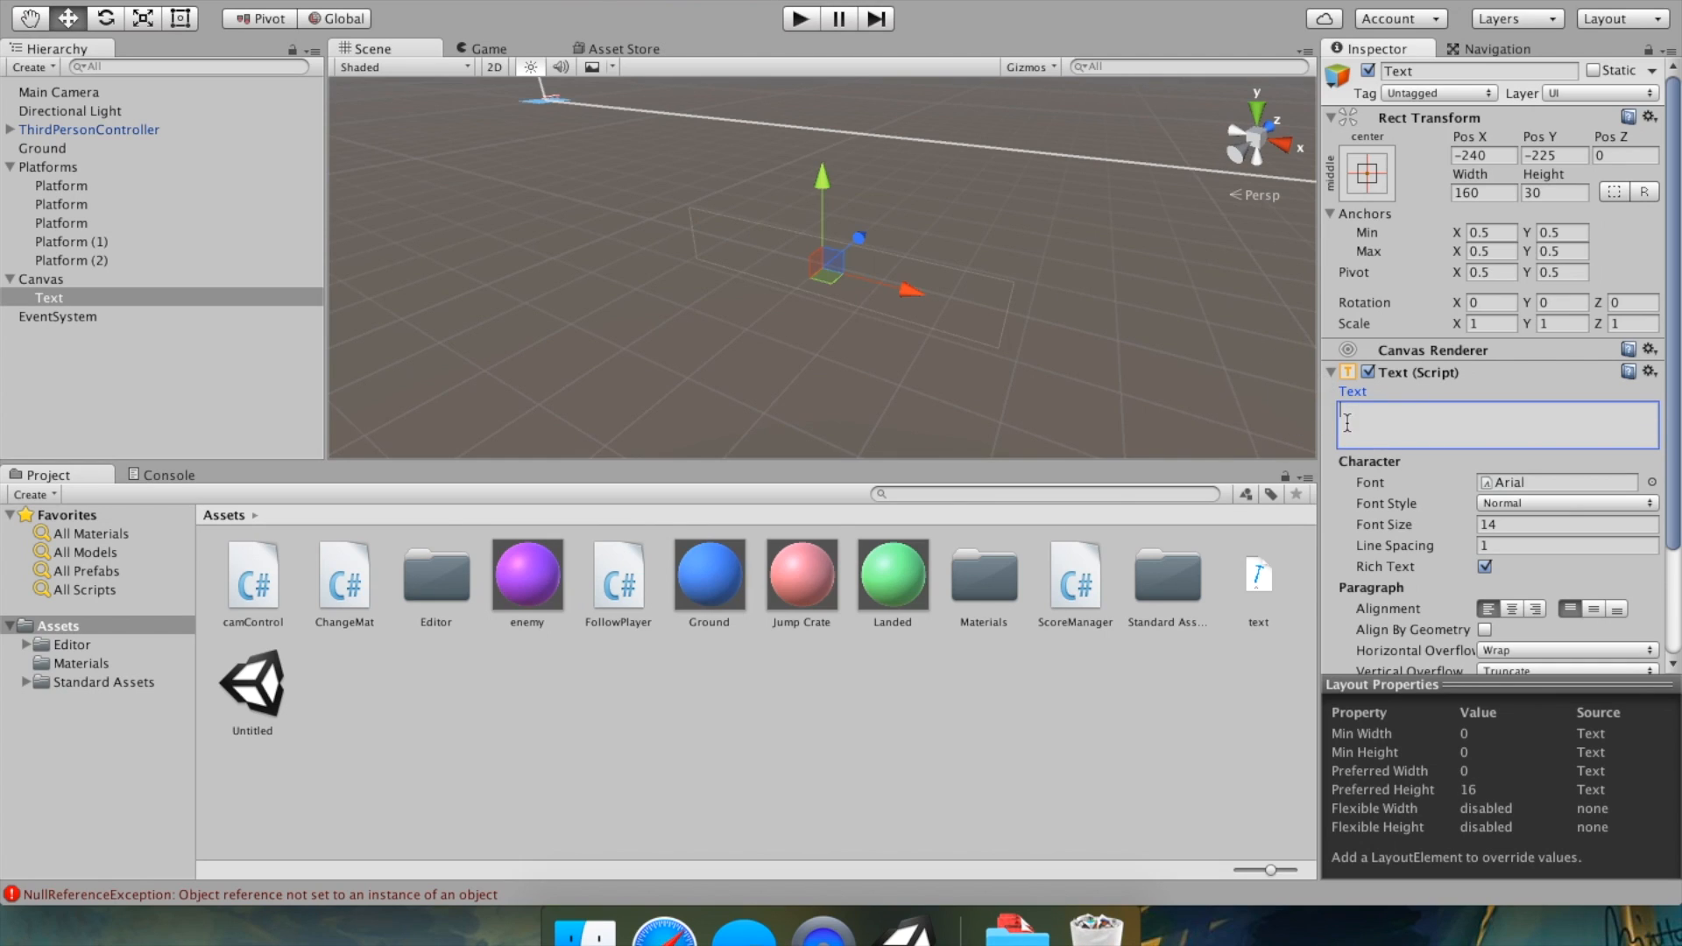
text(jl;k)
key(BackSpace)
key(BackSpace)
key(BackSpace)
text(j;kl;jk)
key(BackSpace)
key(BackSpace)
key(BackSpace)
key(BackSpace)
key(BackSpace)
Play the game briefly to check the empty text, then stop play mode.
middle_drag(750, 200, 1139, 355)
scroll(590, 368, up, 5)
scroll(543, 215, up, 5)
middle_drag(538, 212, 732, 297)
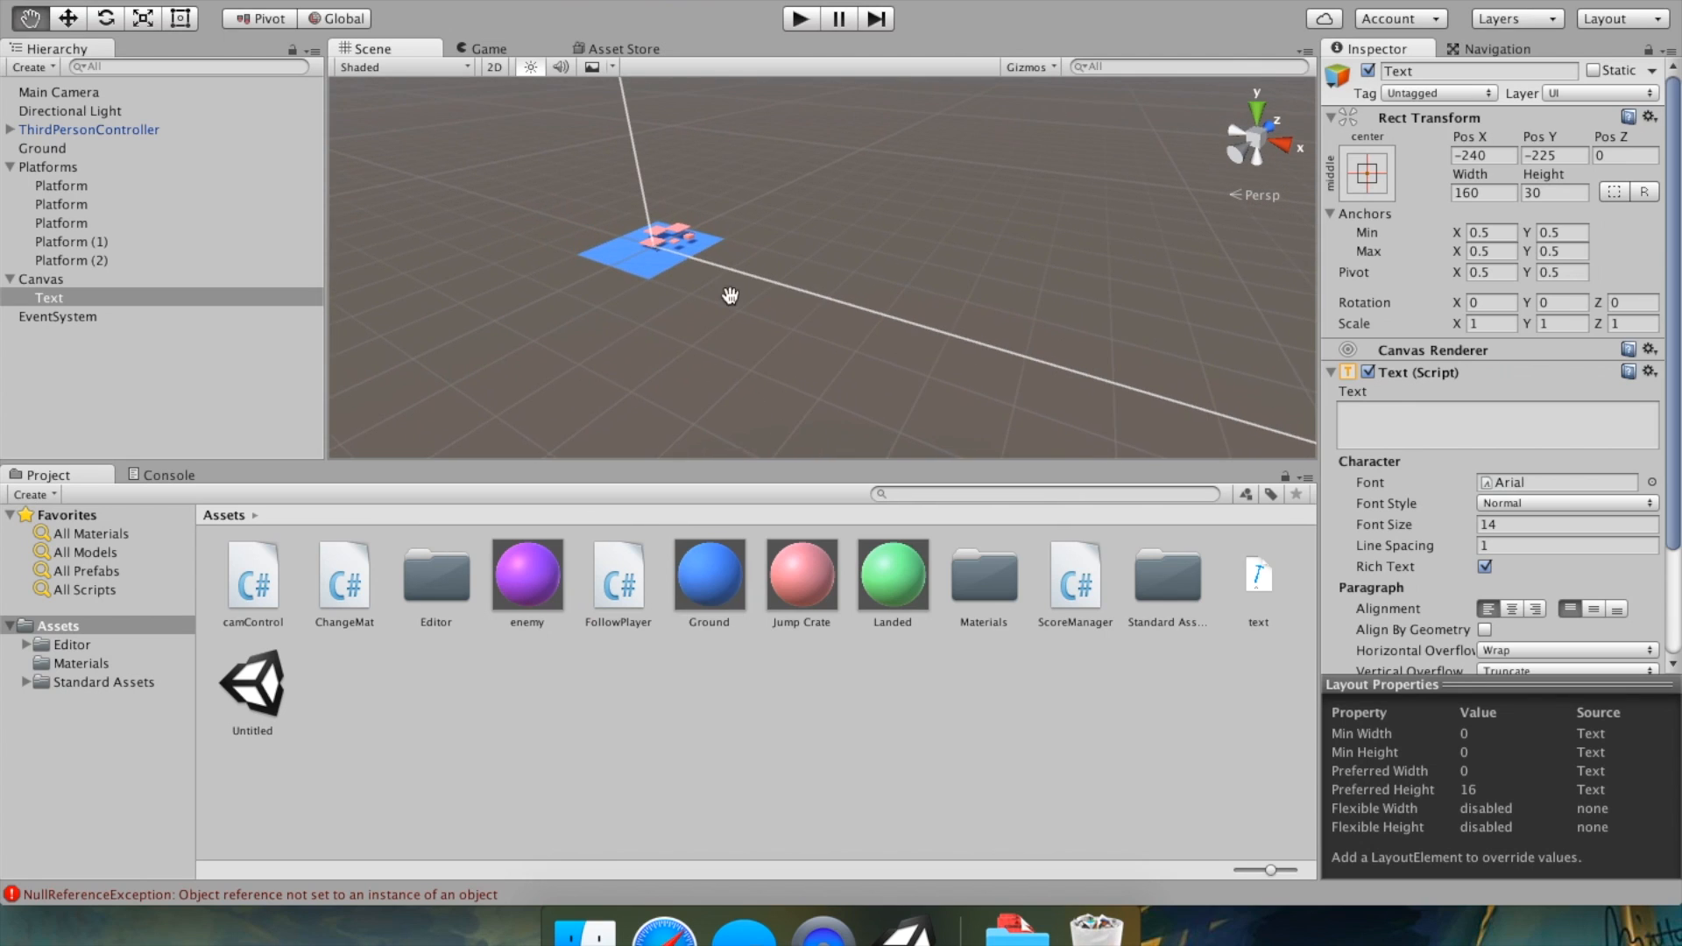
click(801, 19)
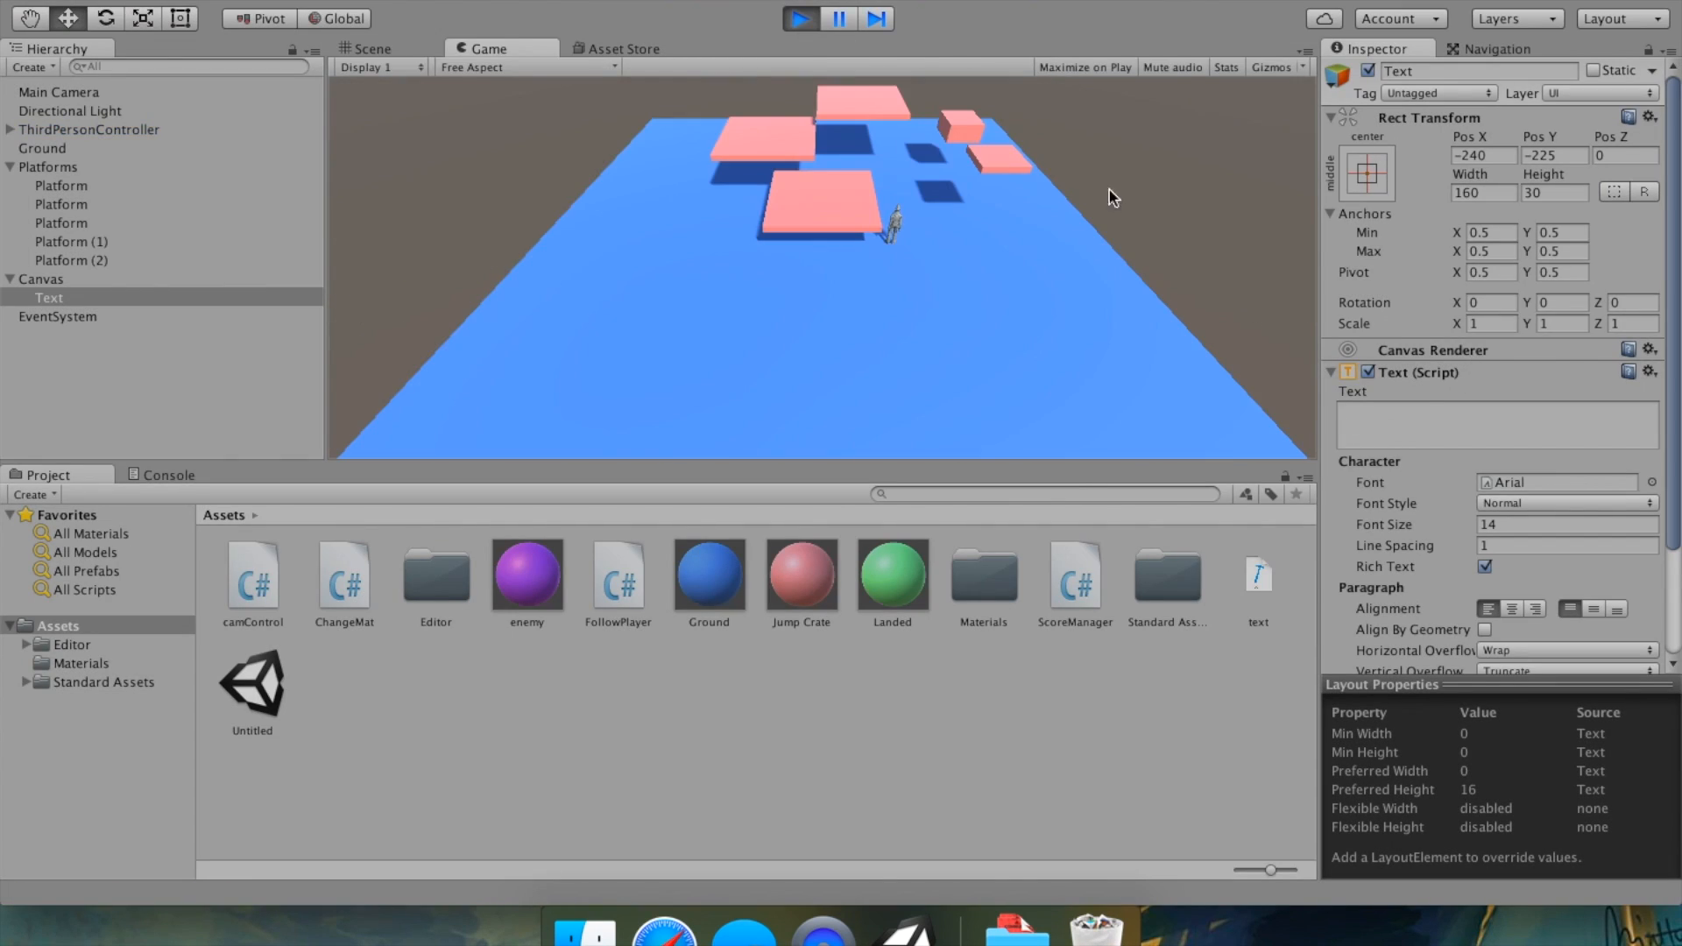
click(800, 19)
Set the Text content to "Text" and start play mode.
click(1443, 406)
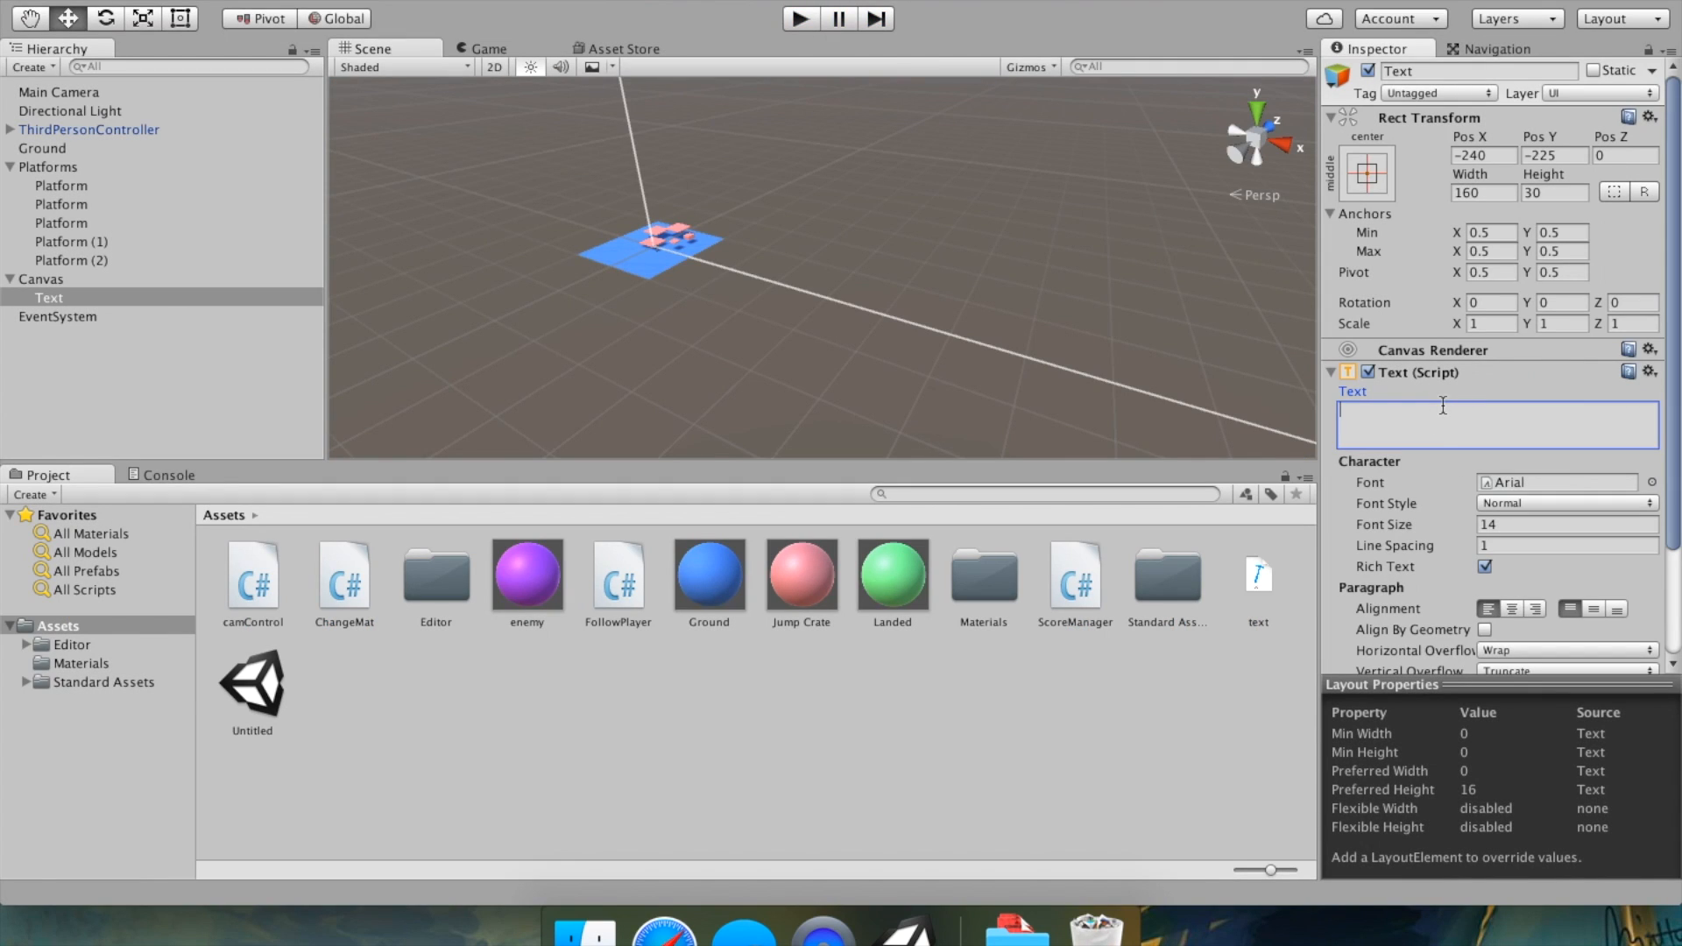
text(Text)
click(800, 19)
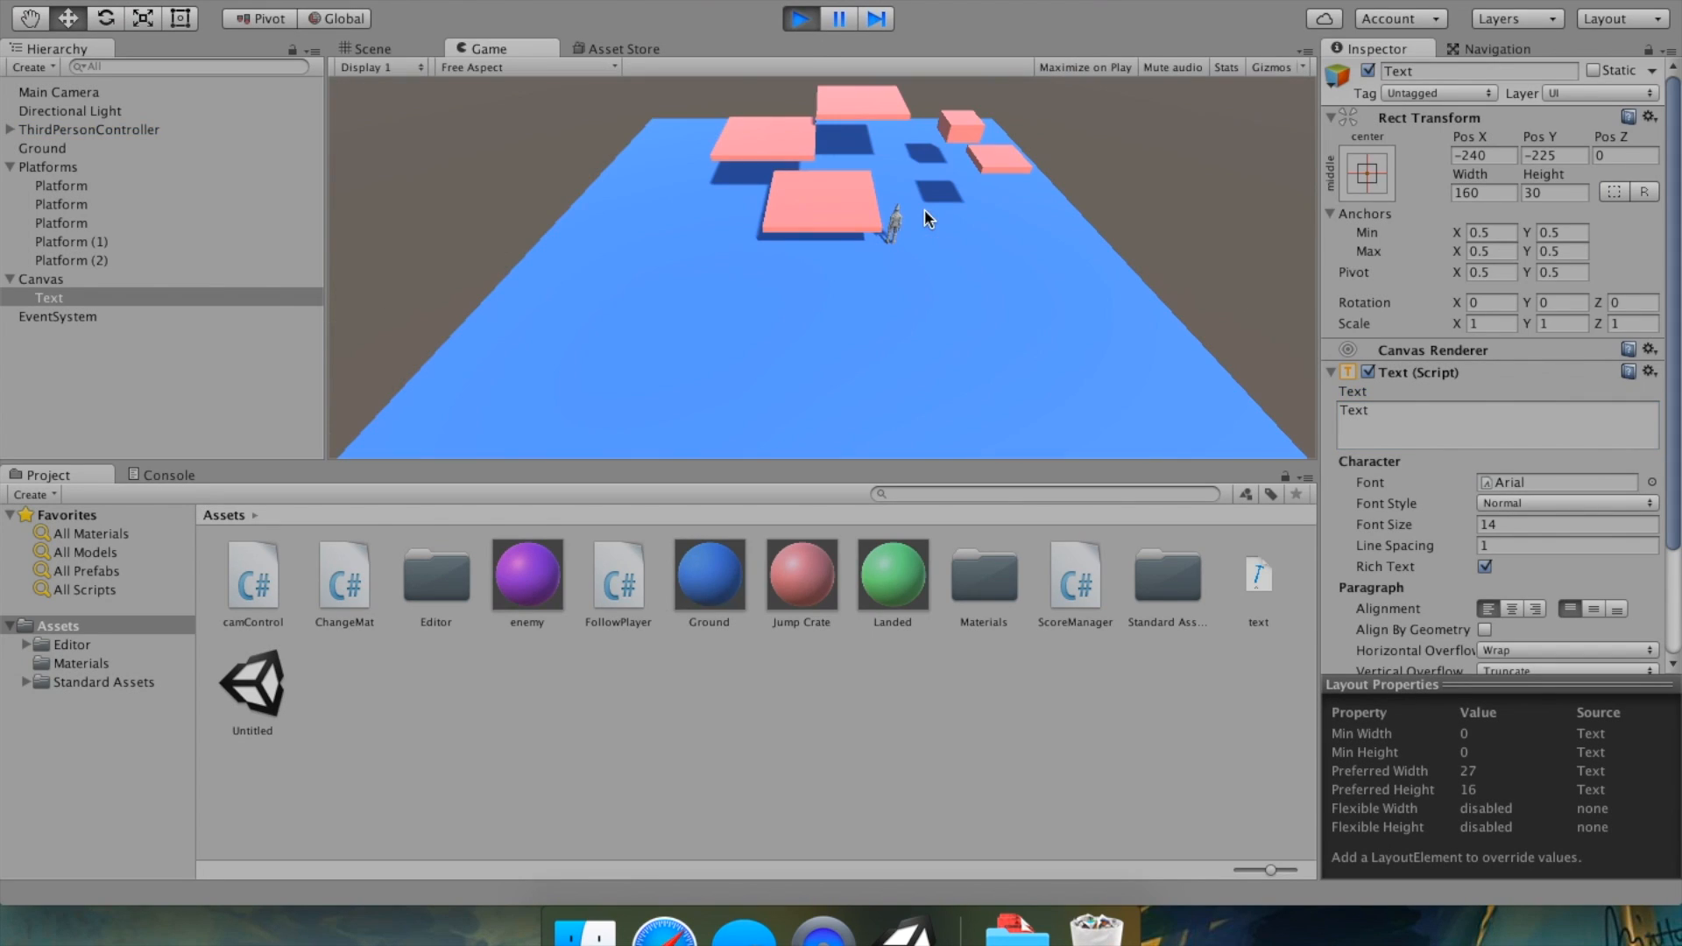
Stop play mode and frame the Text object in the Scene view to examine its canvas placement.
click(798, 21)
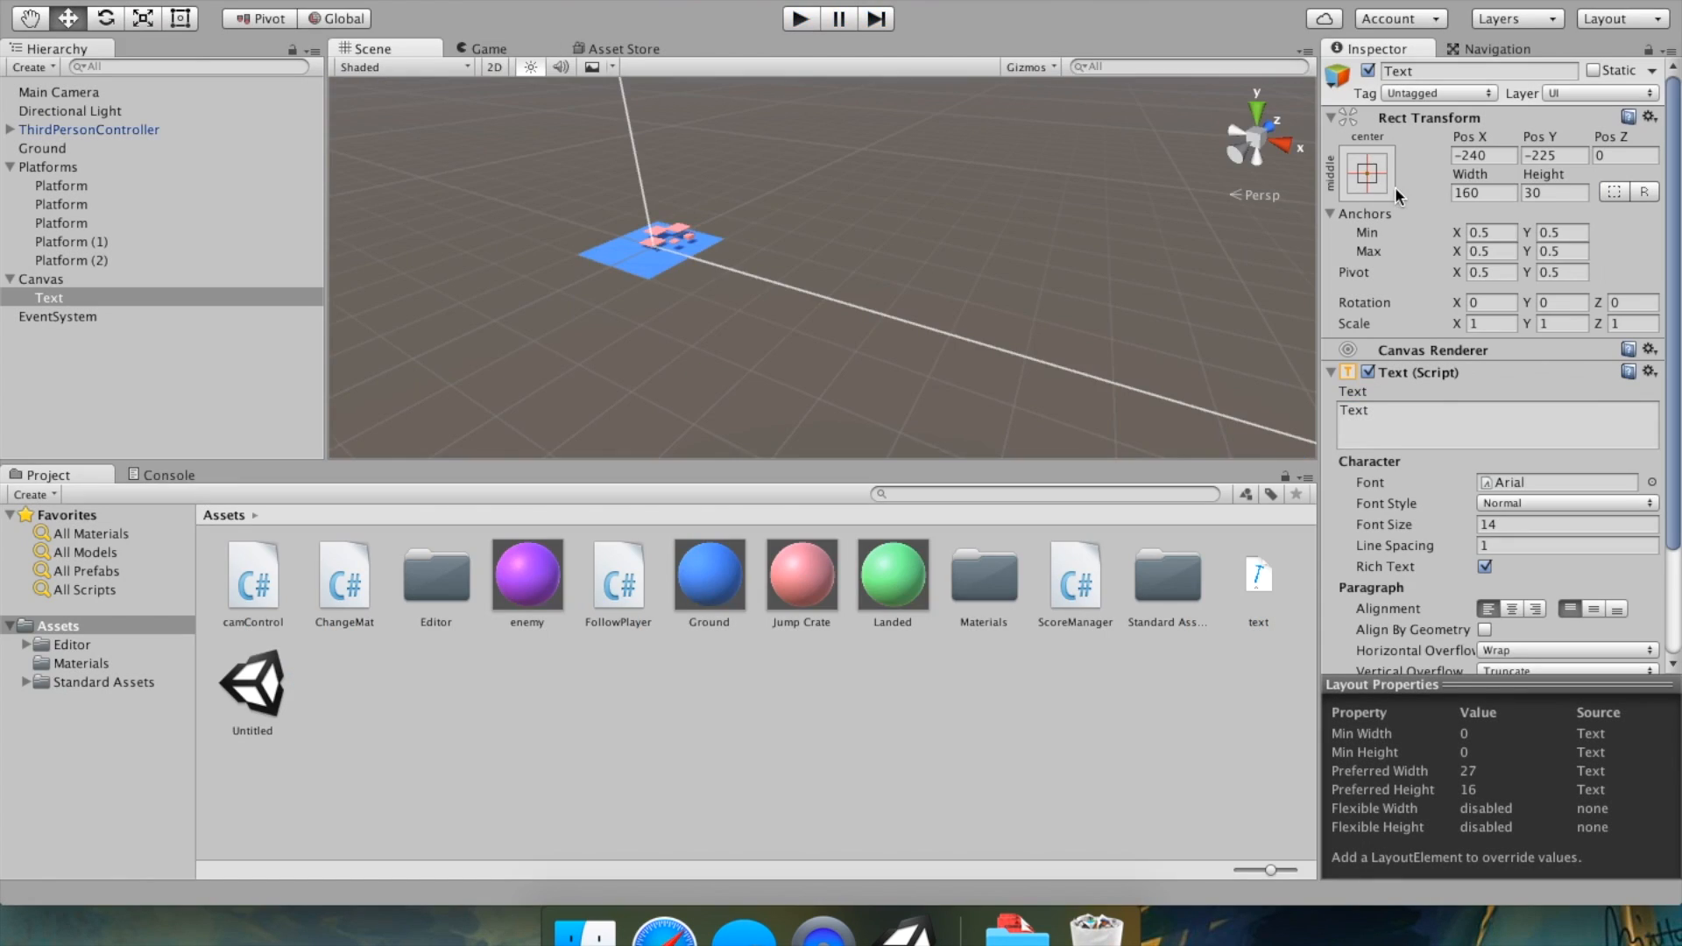
click(744, 281)
key(f)
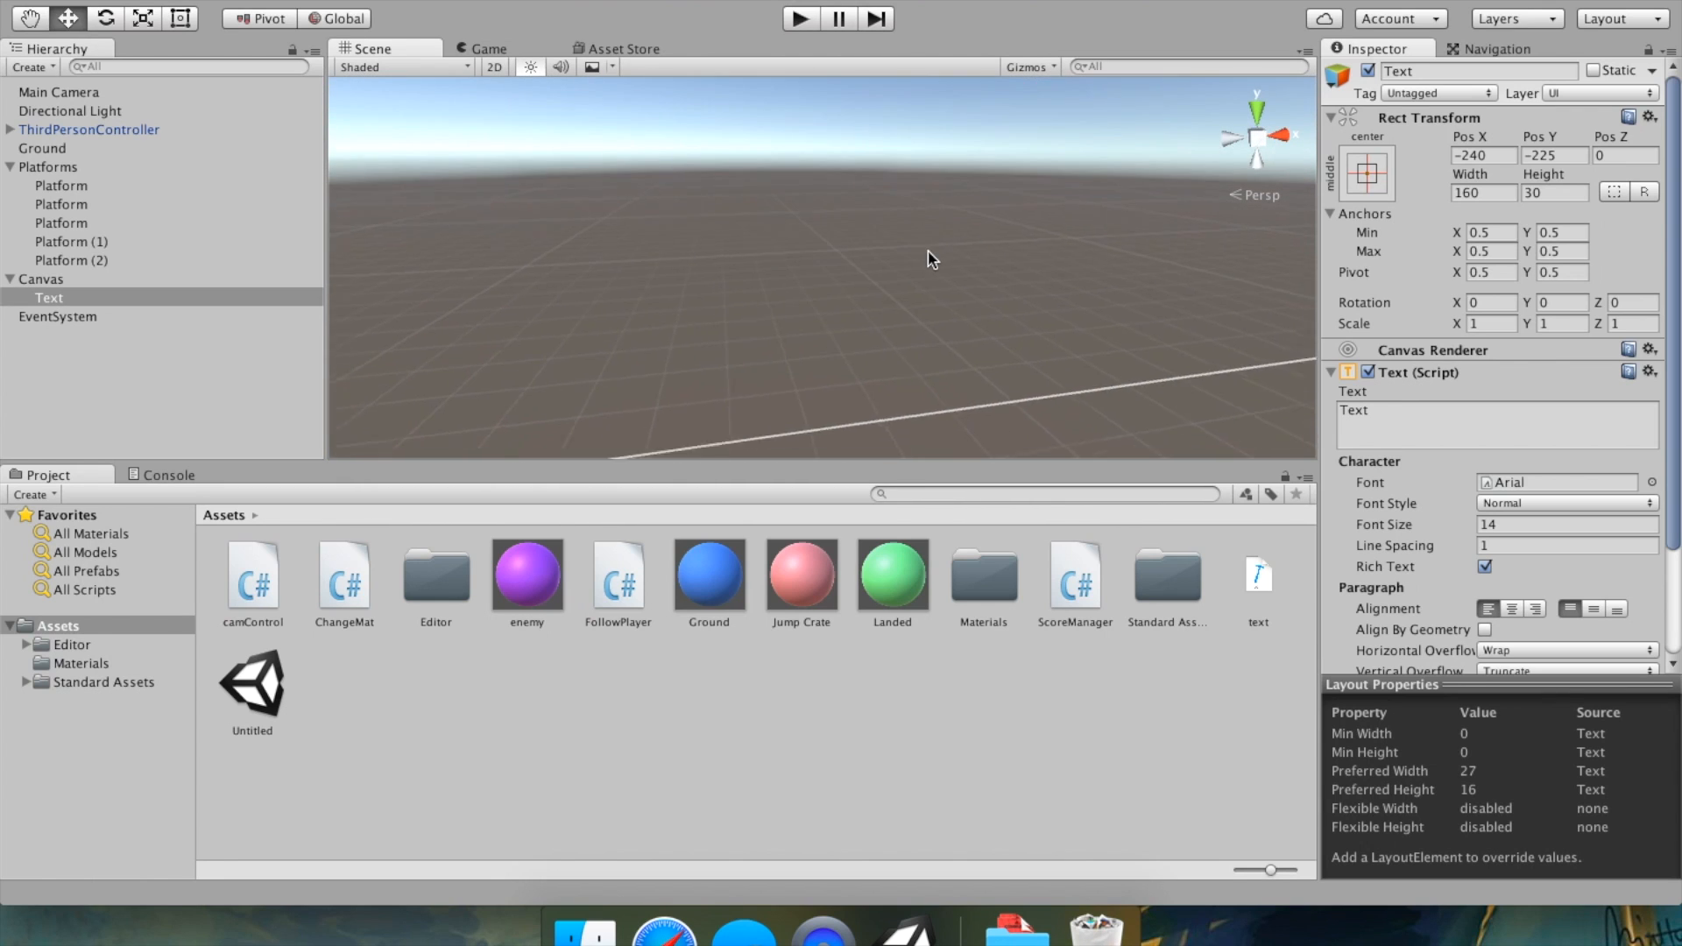
alt+drag(1076, 359, 1070, 292)
scroll(1070, 291, down, 5)
middle_drag(1069, 298, 627, 433)
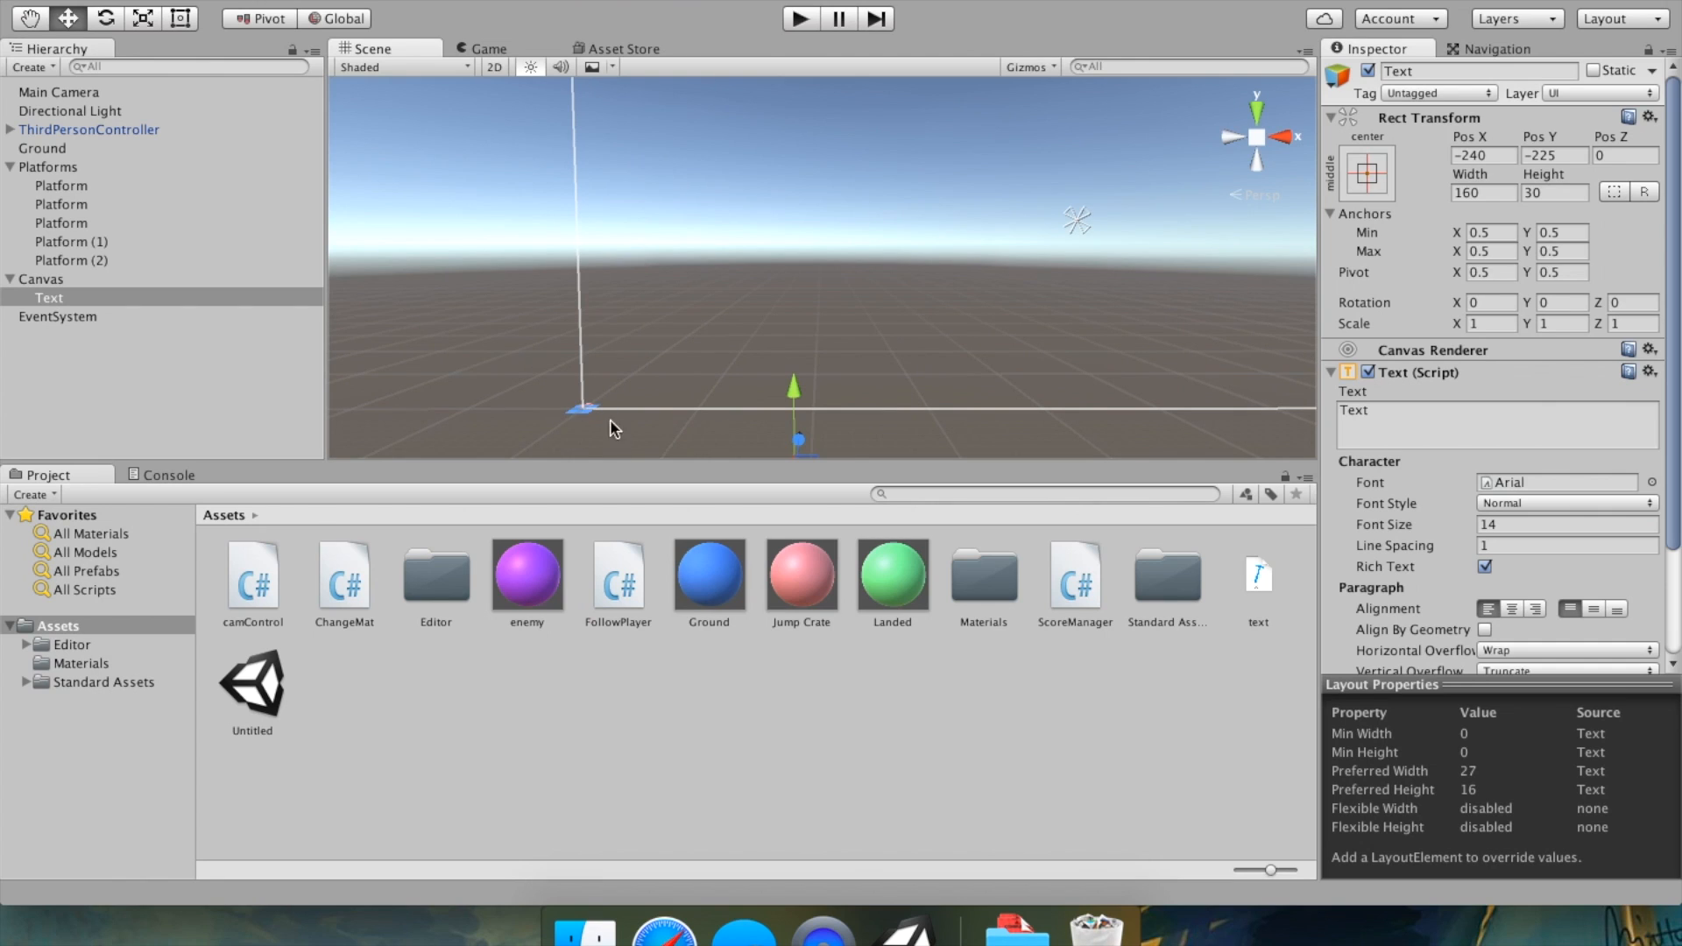
middle_drag(935, 439, 744, 439)
scroll(753, 425, down, 5)
scroll(802, 374, up, 6)
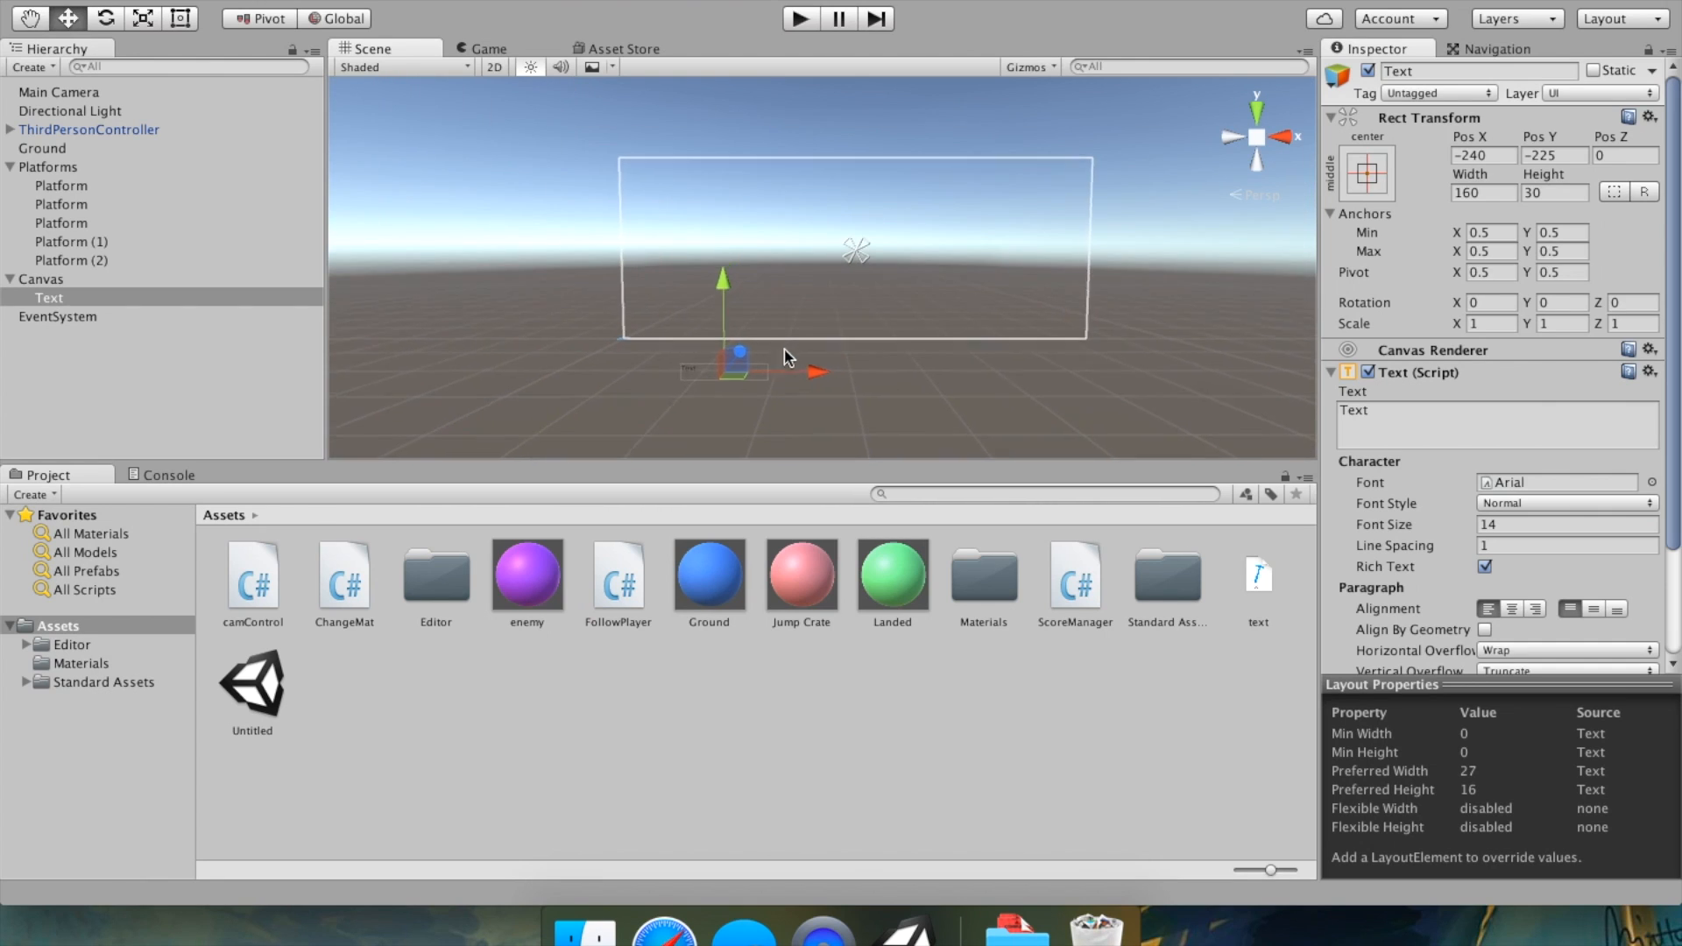
Move the Text element on the canvas to about Pos X -207, Pos Y -94, then preview it in play mode.
middle_drag(784, 350, 895, 366)
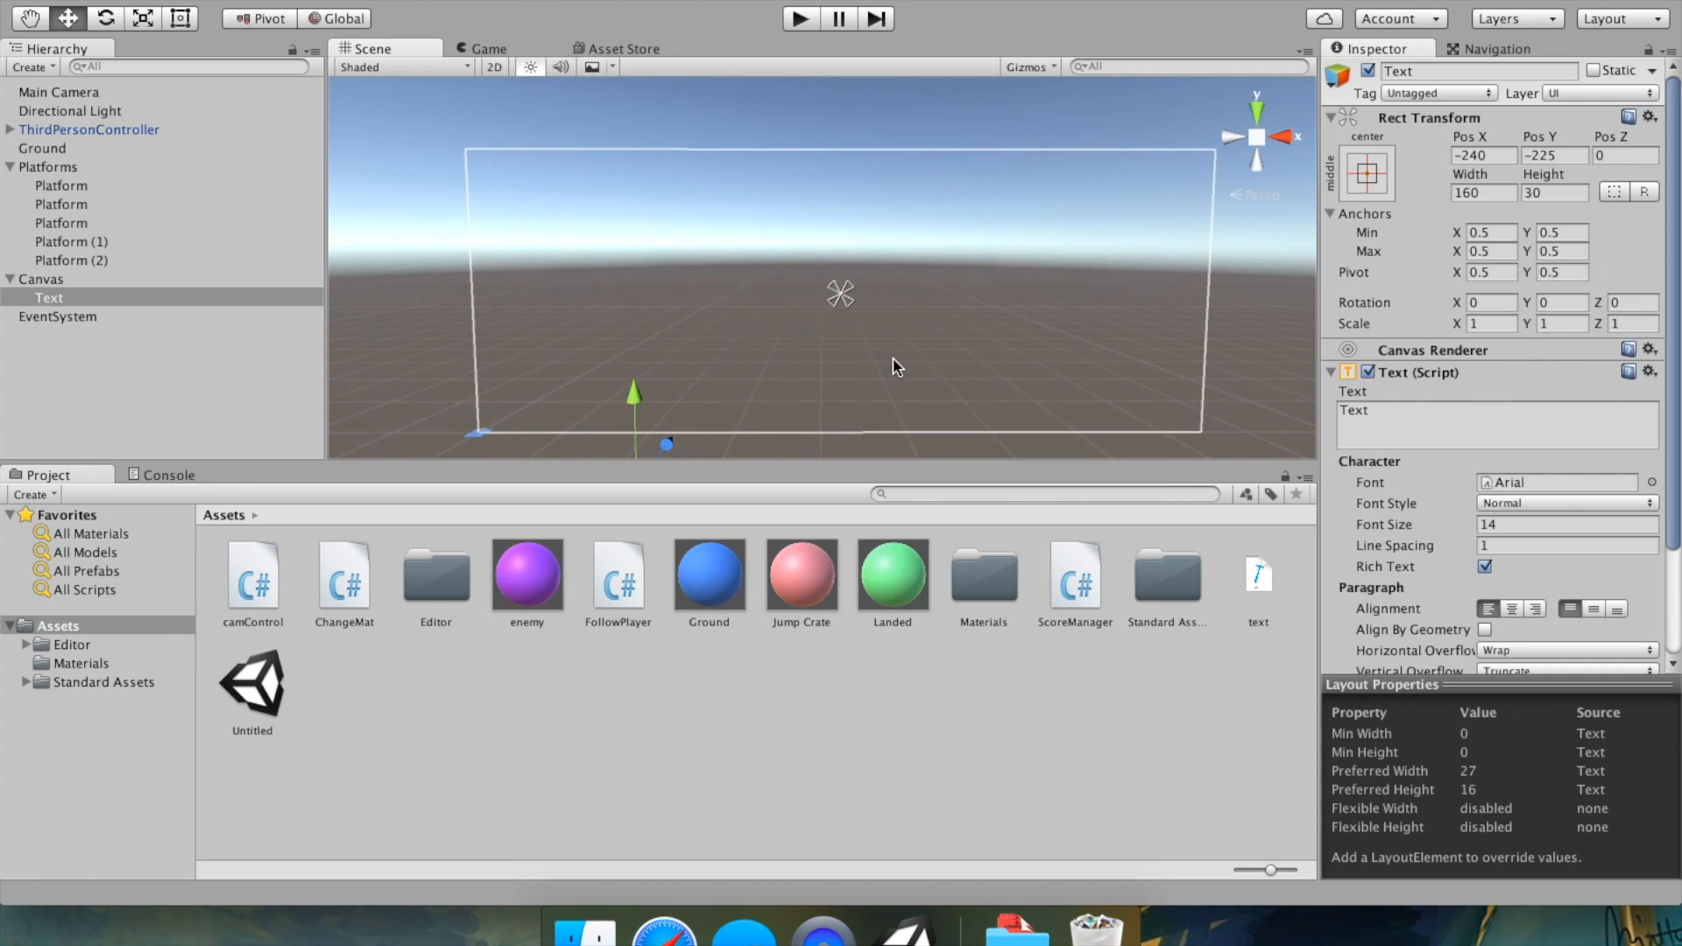
middle_drag(768, 401, 809, 347)
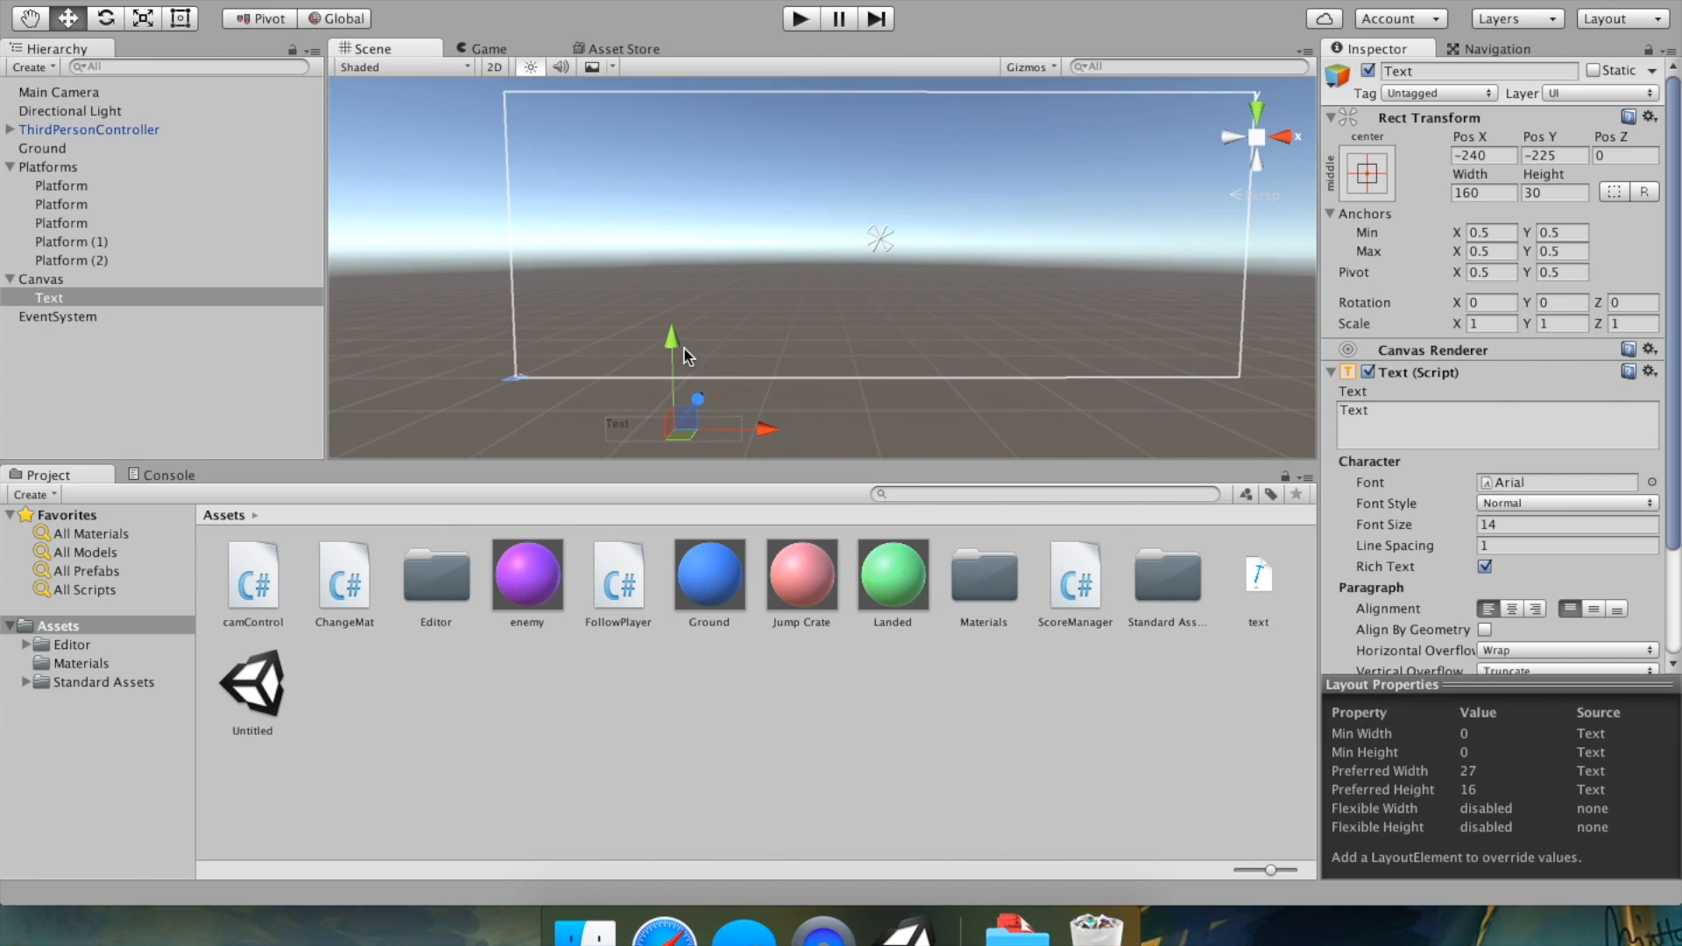
middle_drag(712, 382, 650, 374)
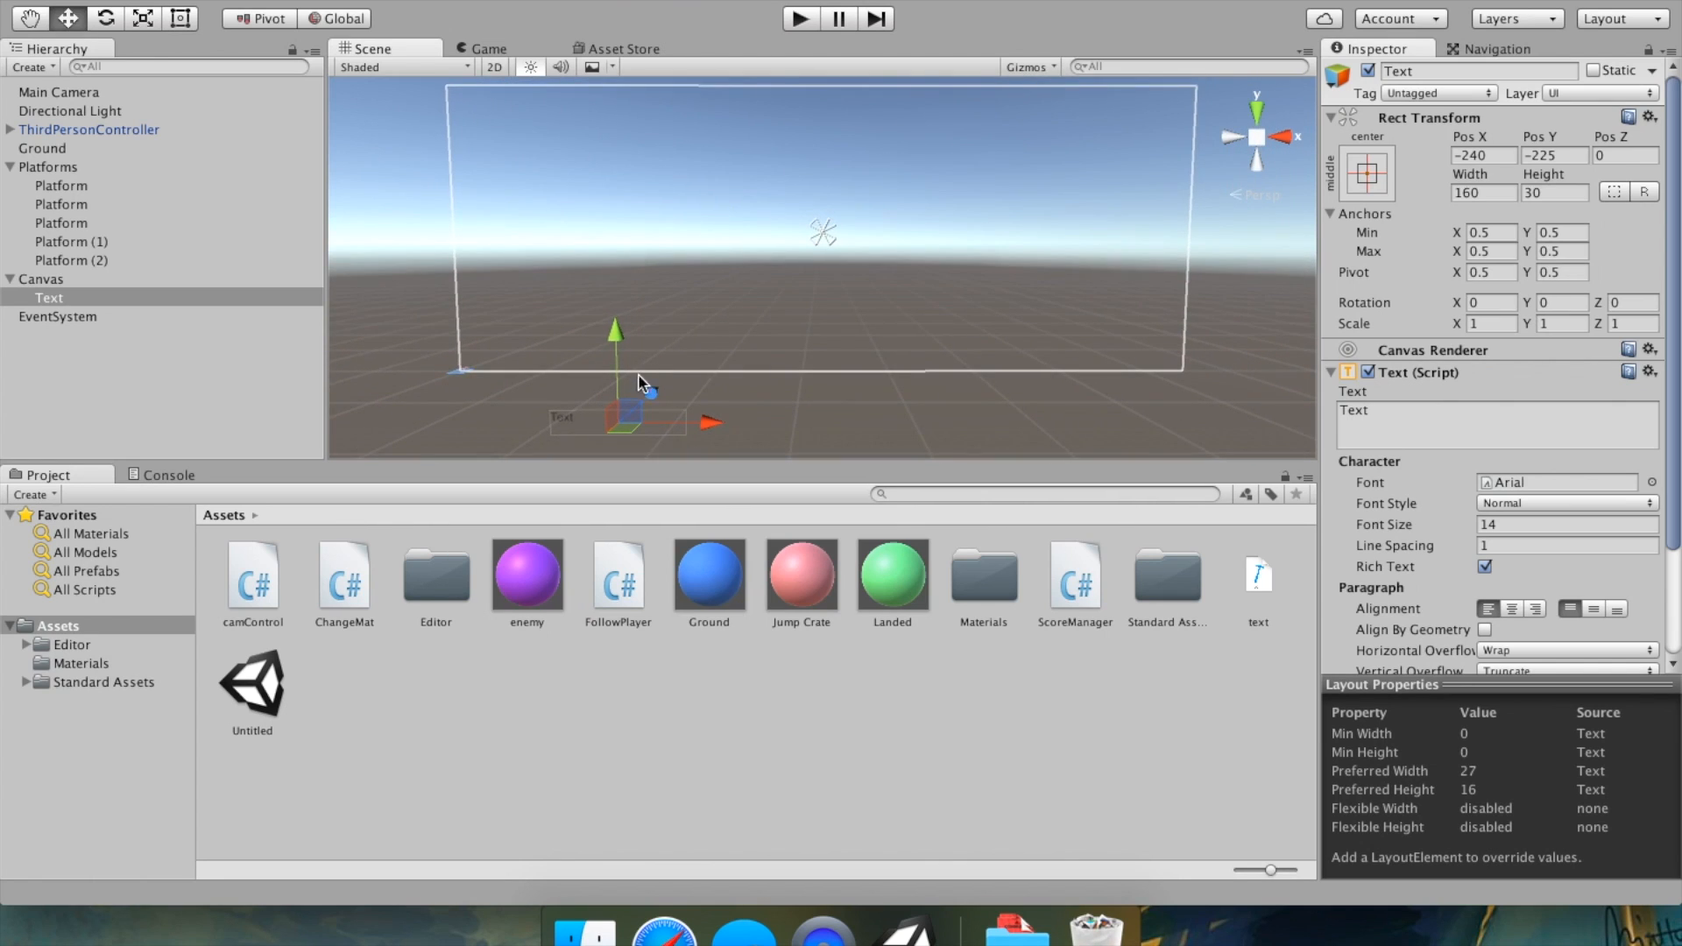
drag(603, 347, 601, 236)
click(68, 19)
mouse_move(608, 230)
mouse_down()
mouse_move(615, 186)
mouse_move(596, 236)
mouse_up()
drag(693, 342, 752, 331)
drag(645, 248, 716, 226)
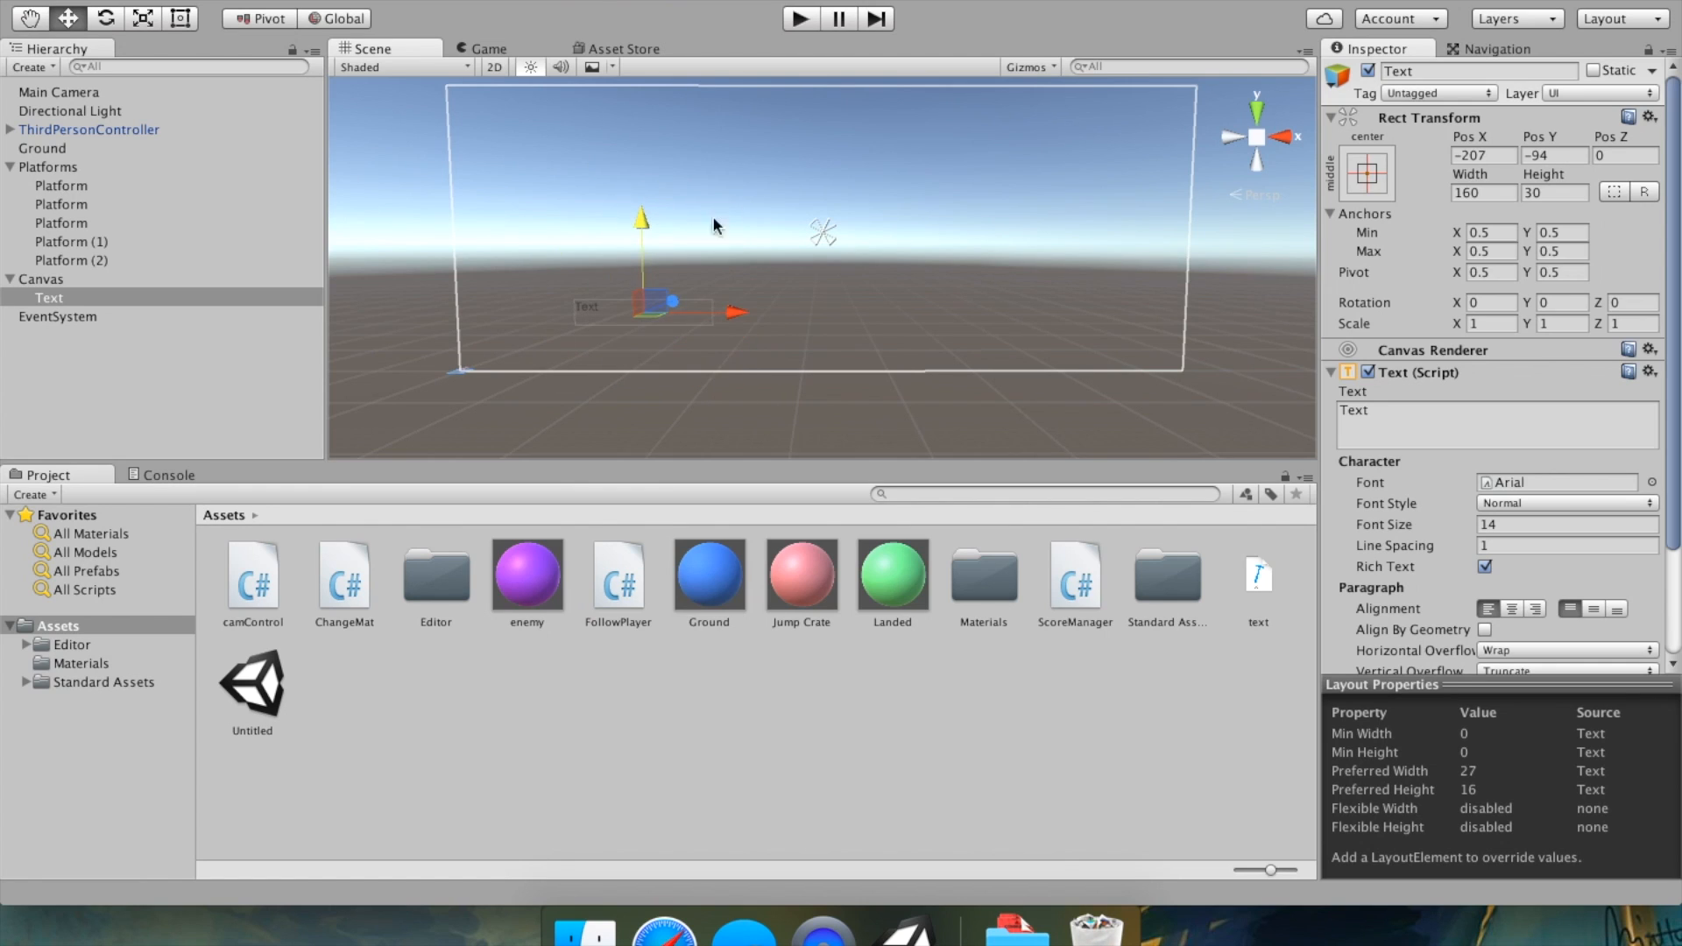
click(799, 18)
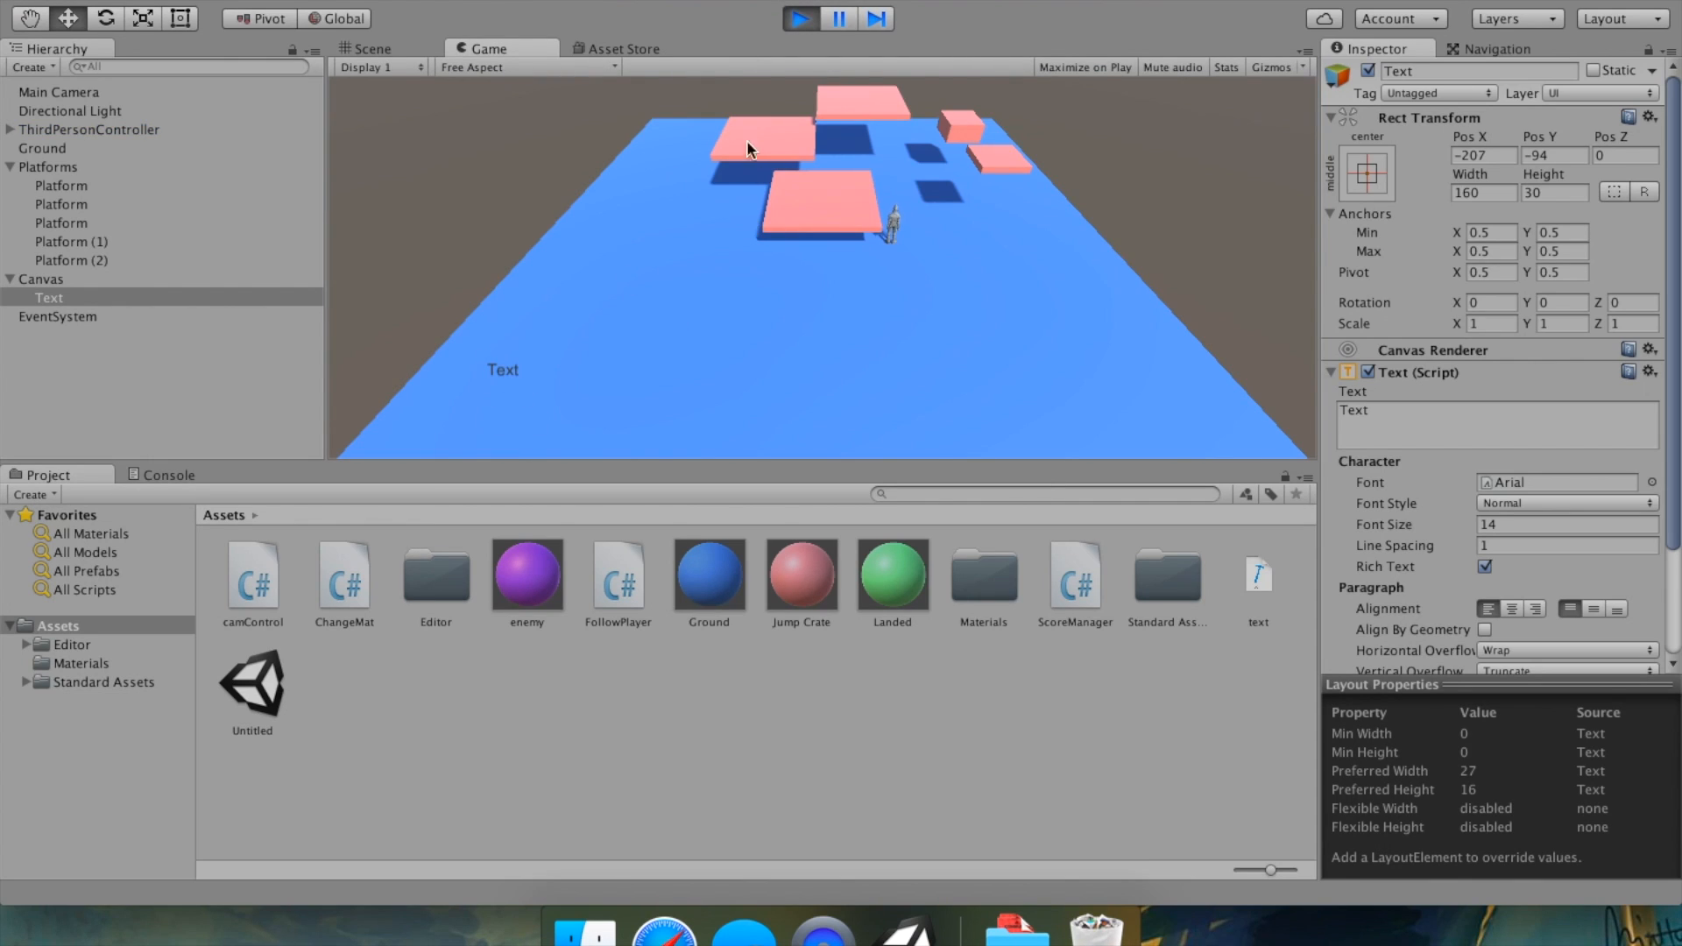
click(815, 21)
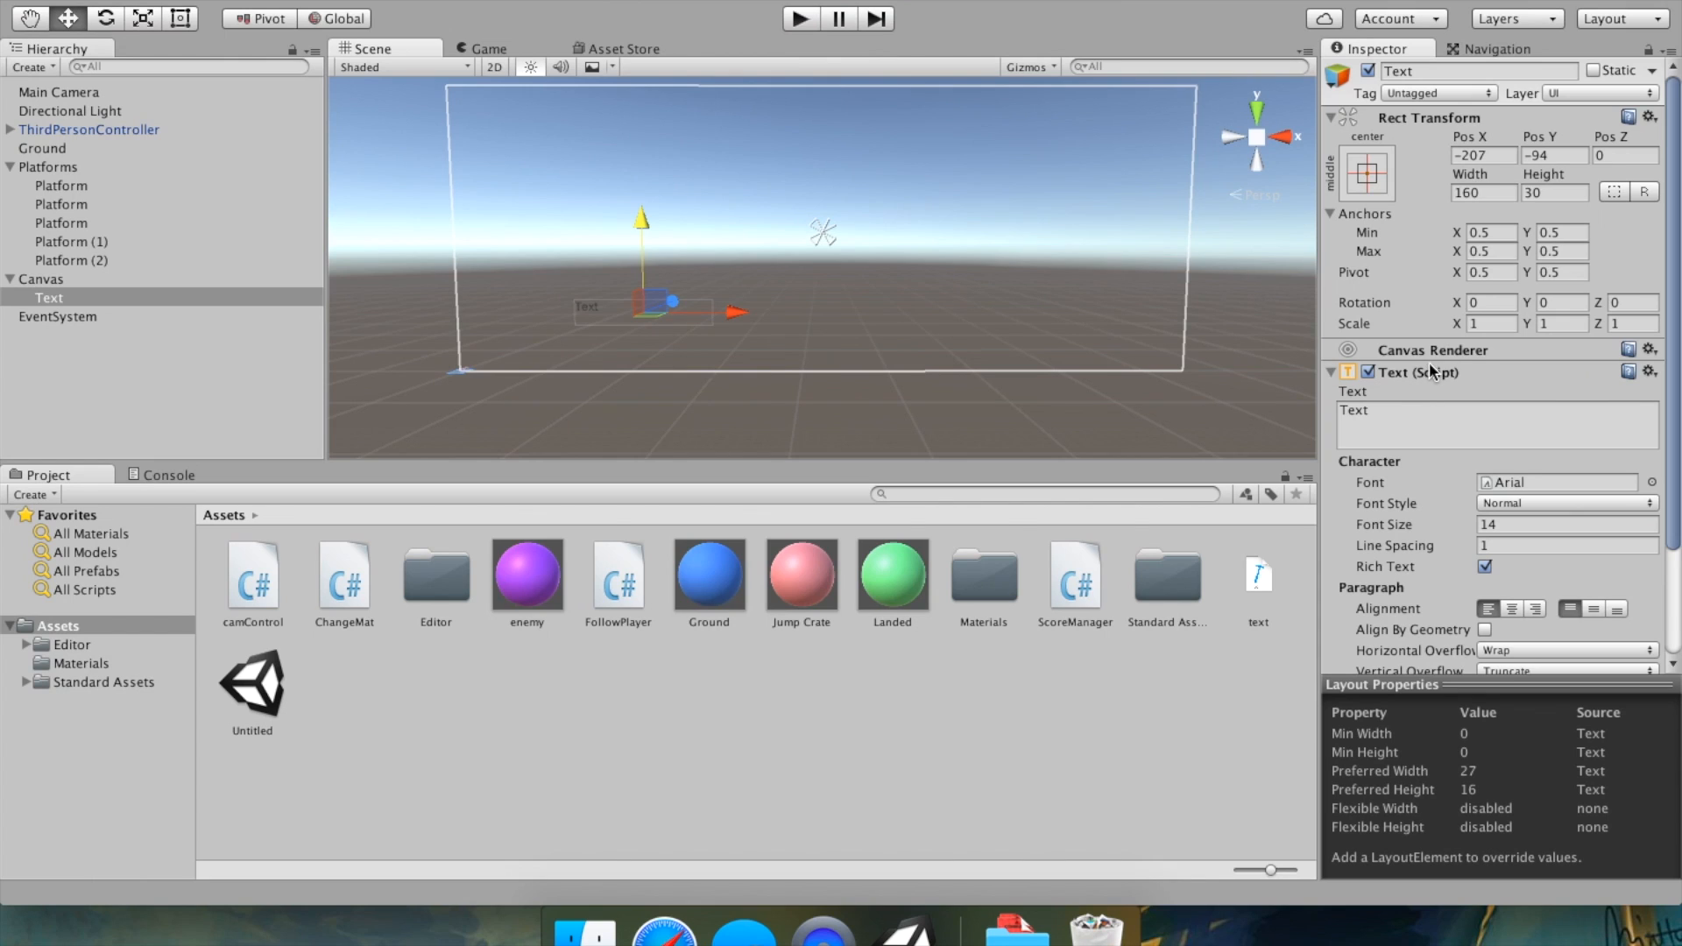
Assign the Text object to the first Platform's Change Mat Score field.
click(1437, 431)
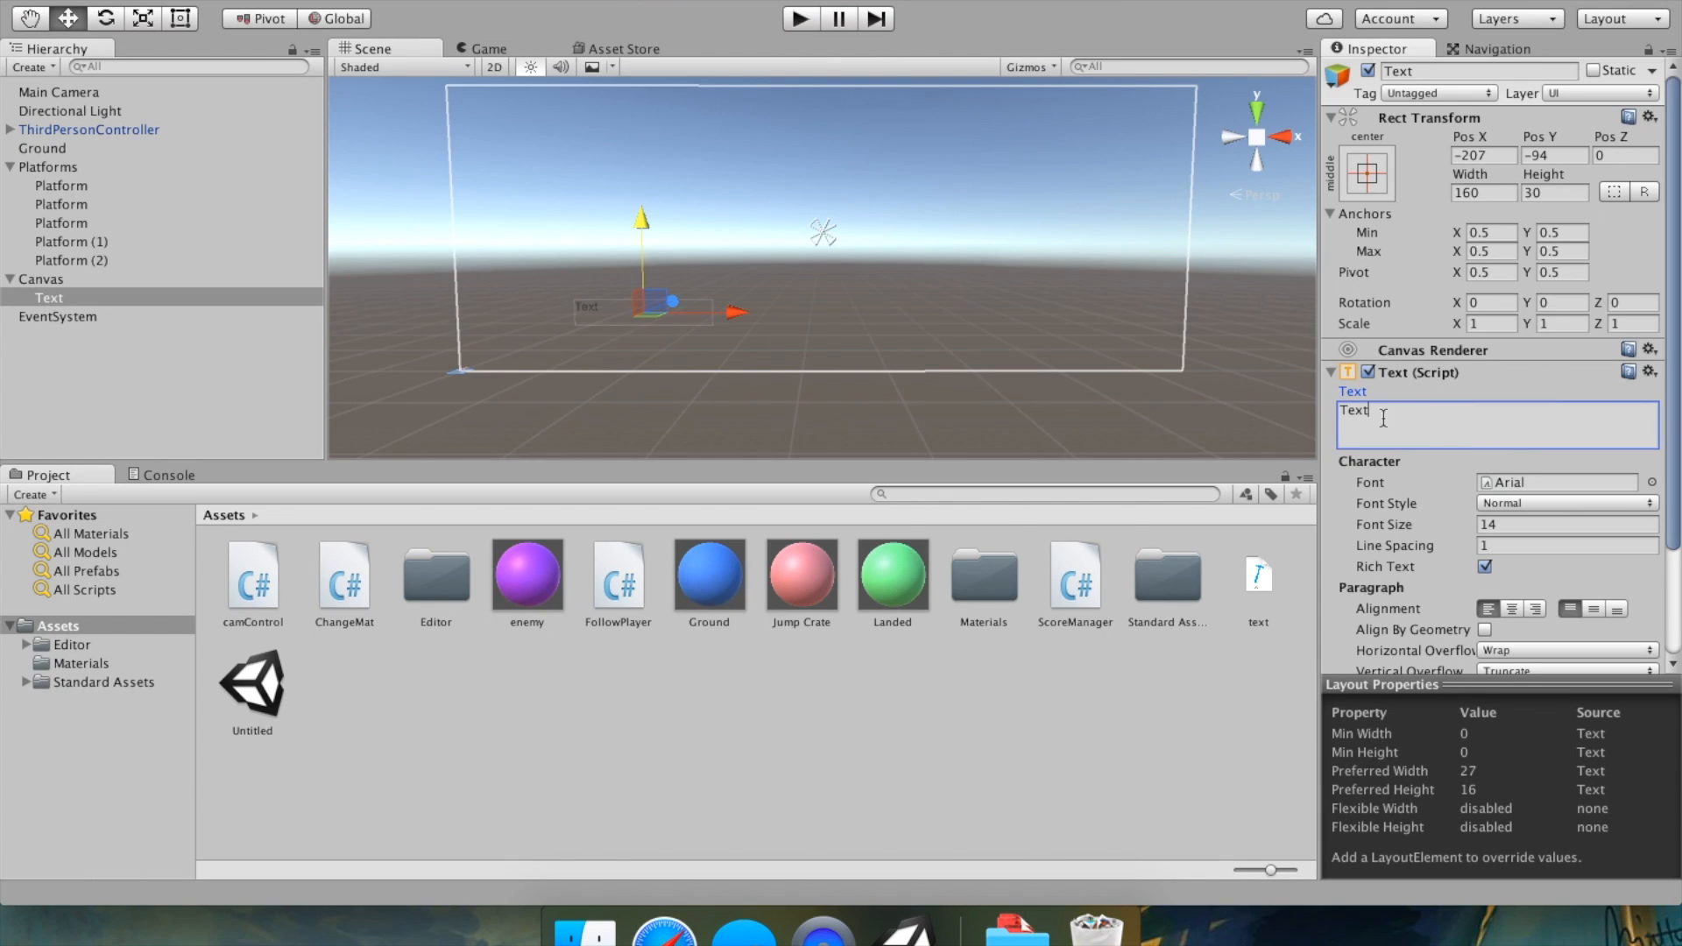
click(63, 148)
double_click(76, 148)
right_drag(901, 193, 896, 240)
middle_drag(994, 237, 815, 342)
click(92, 186)
double_click(92, 186)
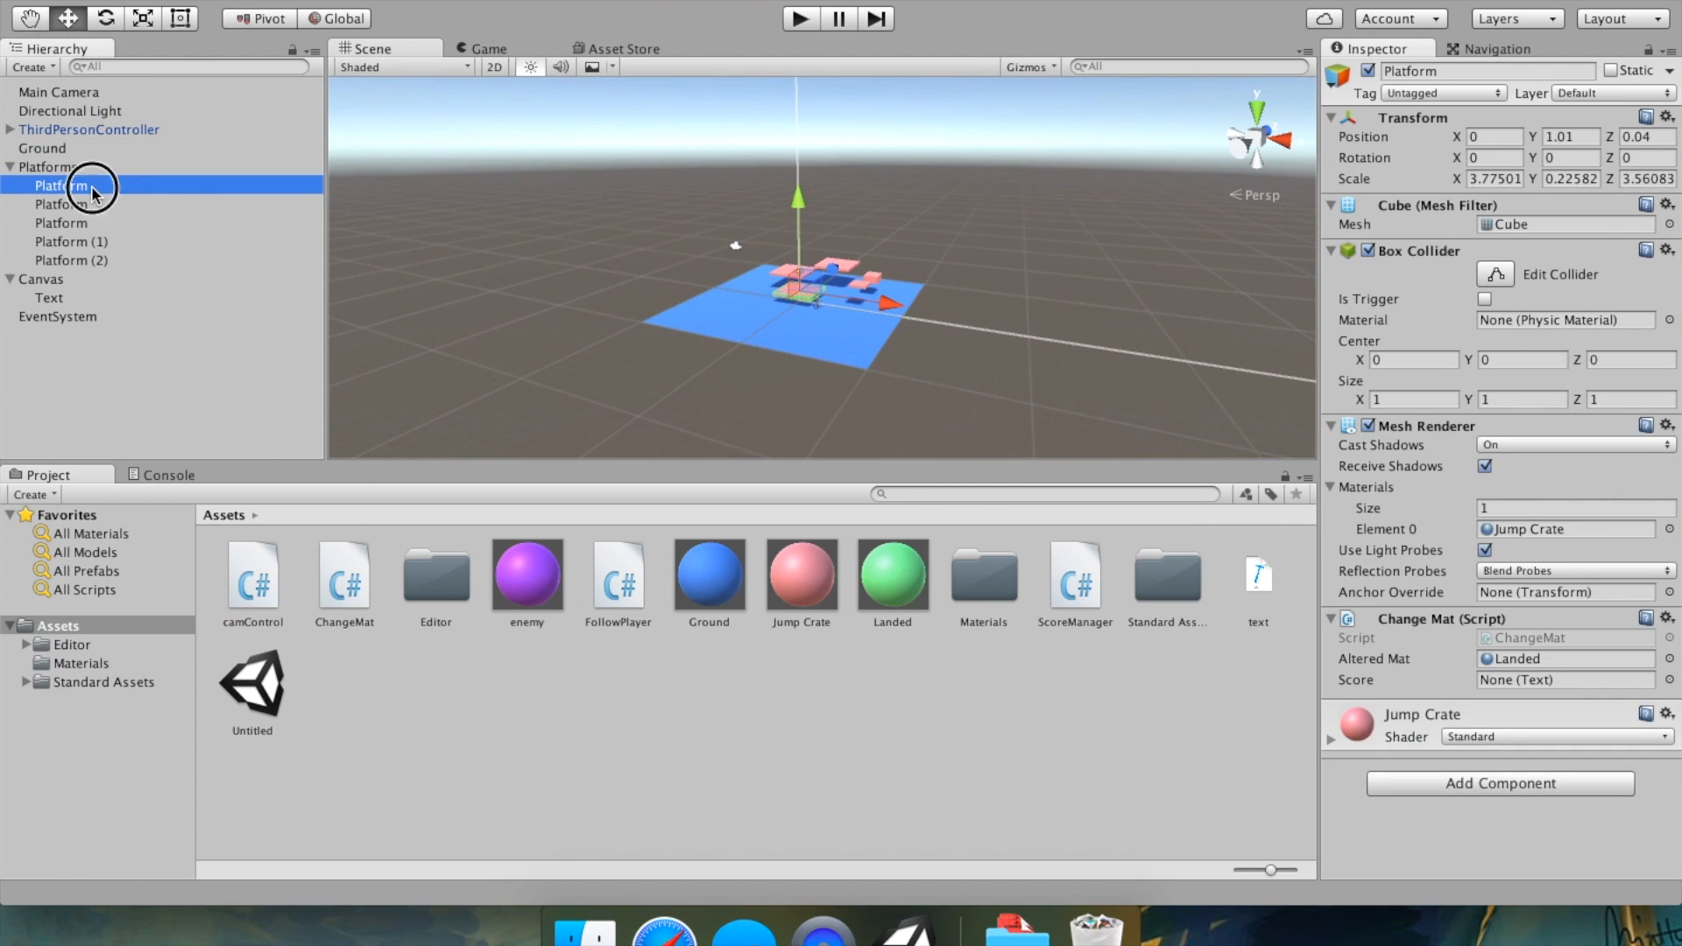
right_drag(1061, 182, 996, 233)
key(f)
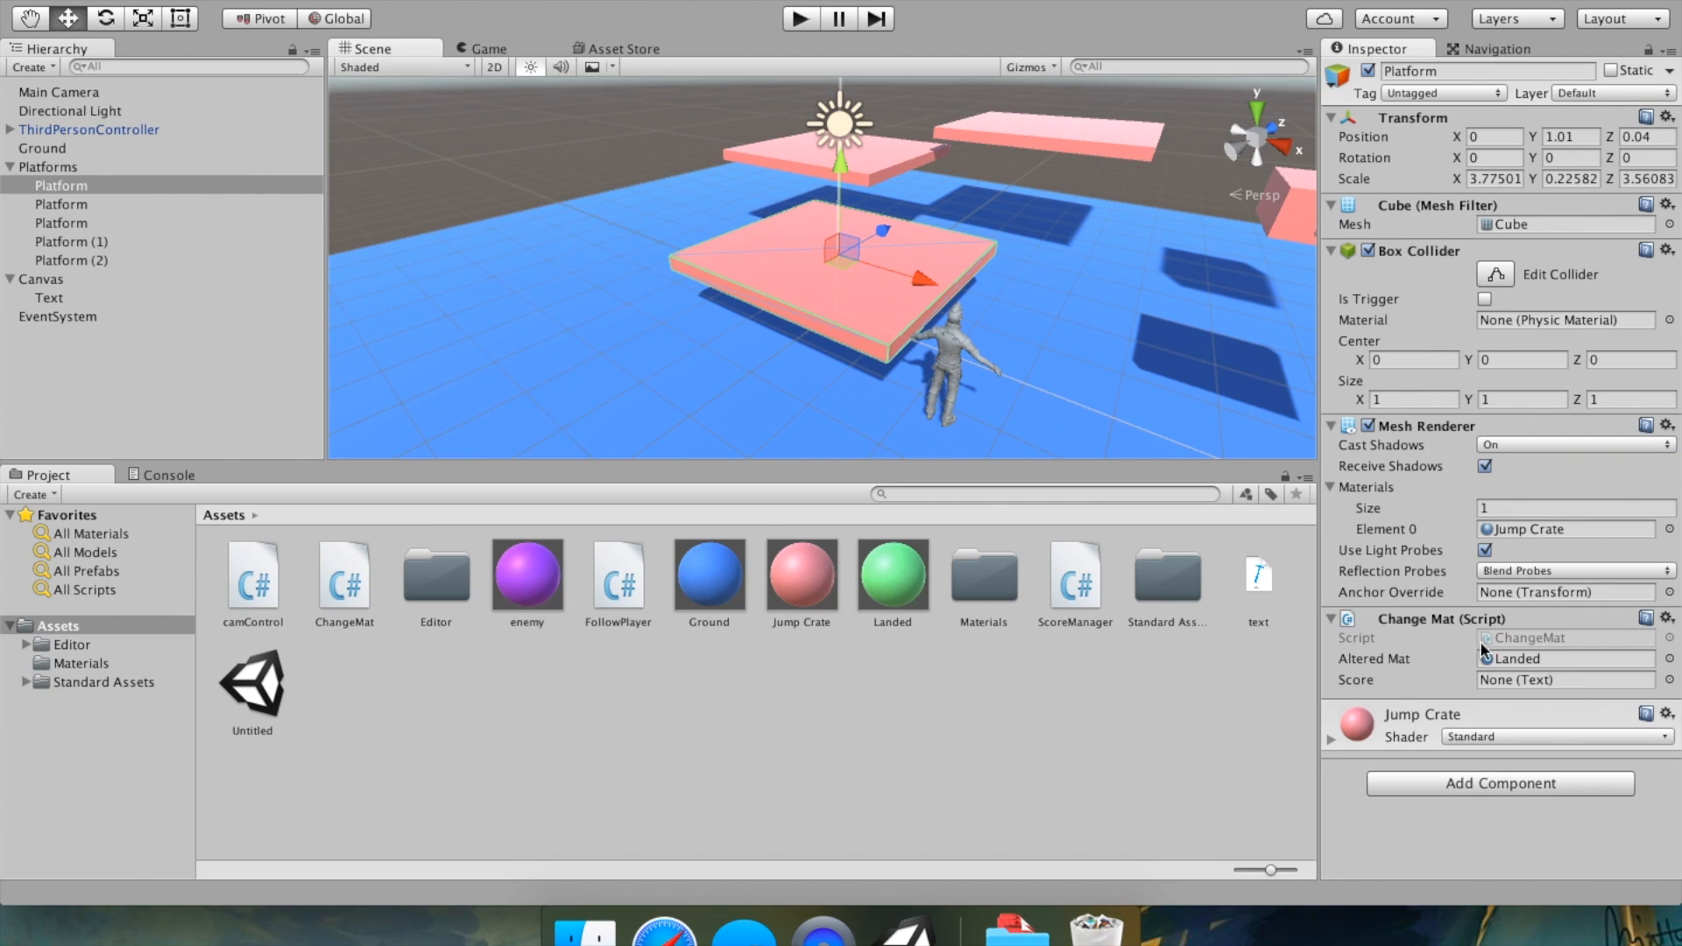
click(1435, 686)
click(1588, 678)
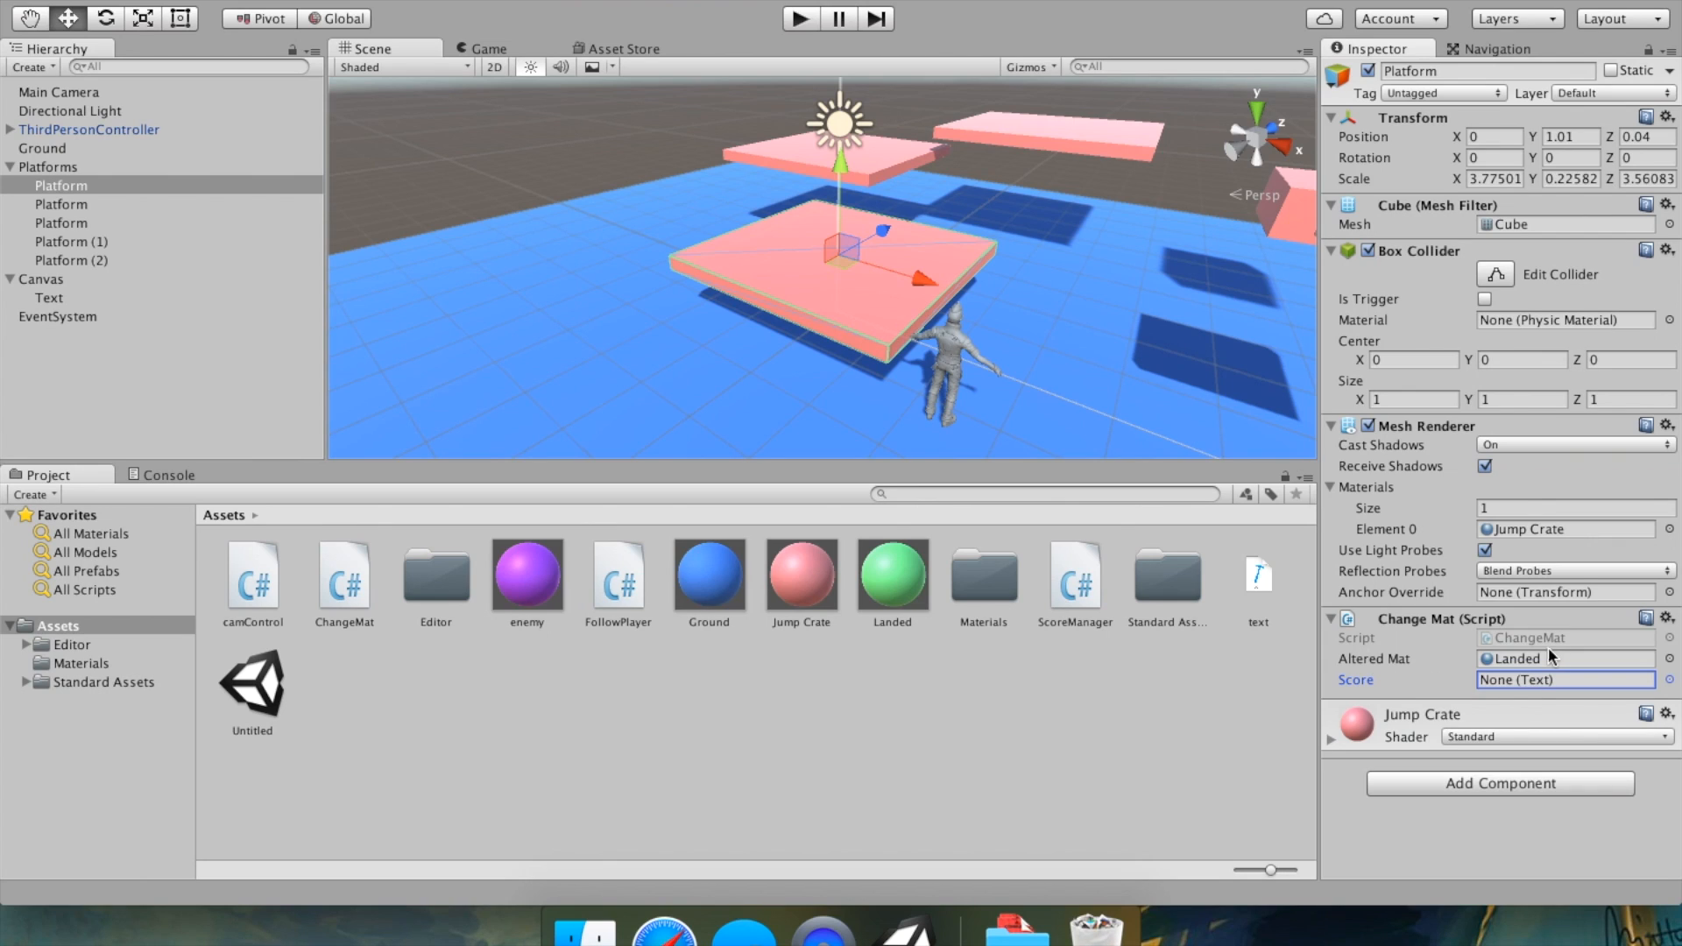
click(28, 305)
drag(27, 305, 1541, 677)
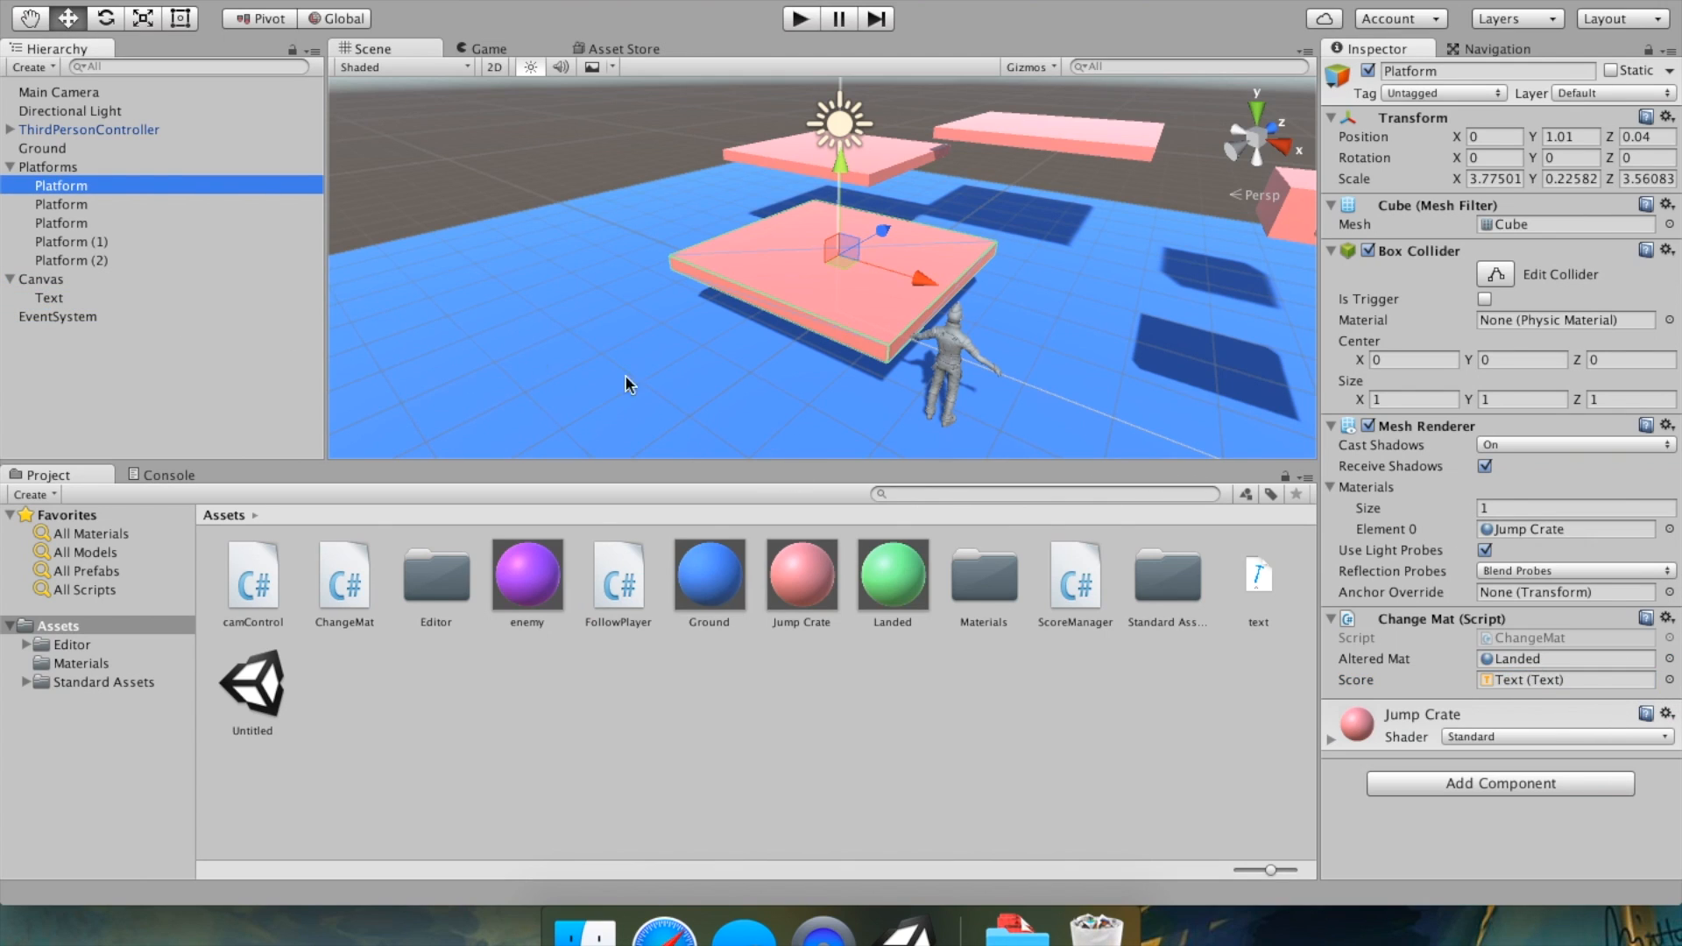
Assign the Text object to the Score field of the second and third Platform objects.
click(114, 207)
drag(61, 300, 1529, 680)
drag(61, 205, 243, 273)
drag(84, 208, 86, 205)
click(84, 221)
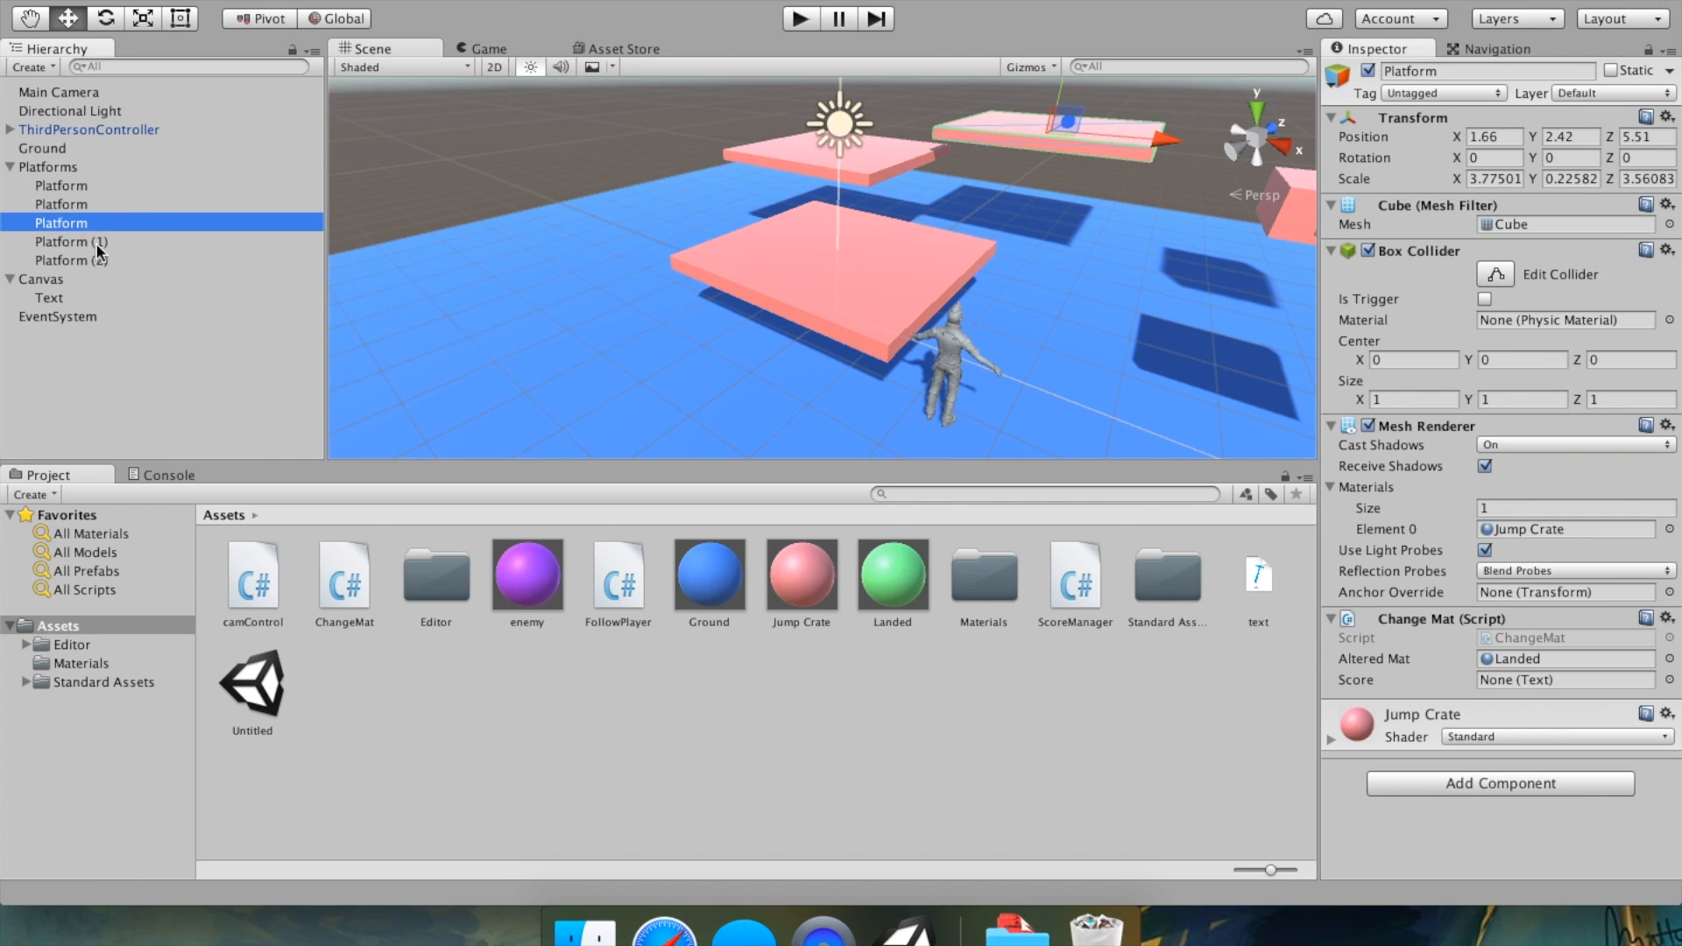
drag(51, 298, 1525, 680)
Assign the Text object to the Score field of Platform (2) and Platform (1).
click(128, 260)
drag(122, 297, 1537, 680)
click(91, 240)
drag(53, 298, 1540, 680)
middle_drag(1032, 330, 843, 358)
click(60, 263)
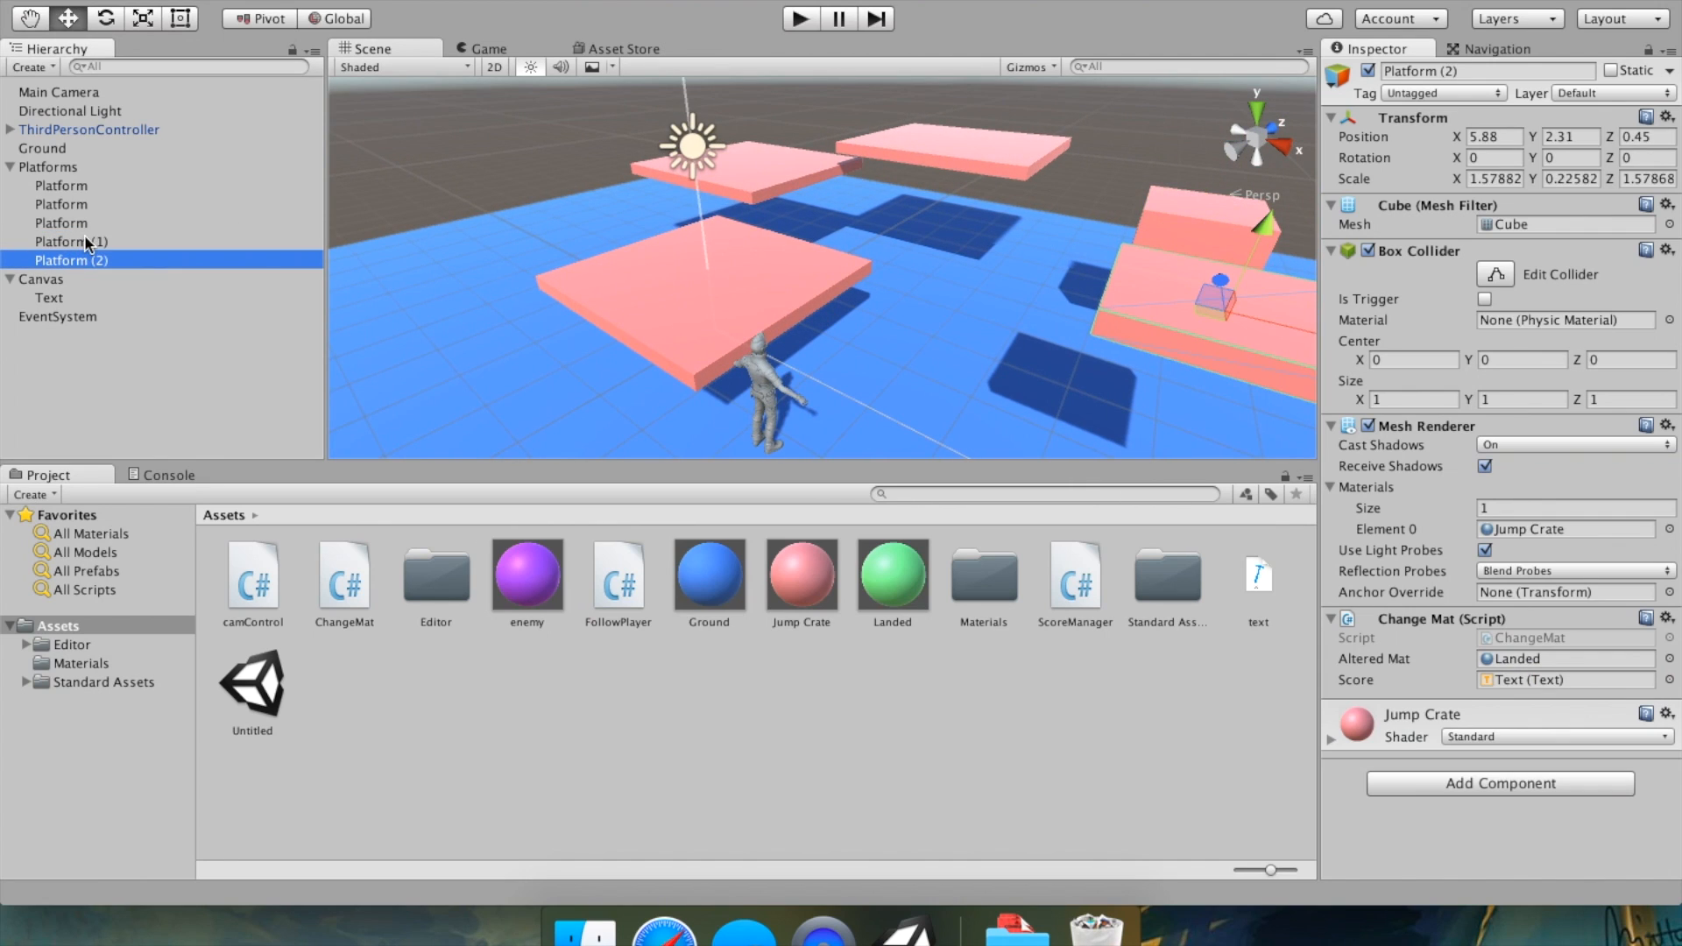
right_click(114, 259)
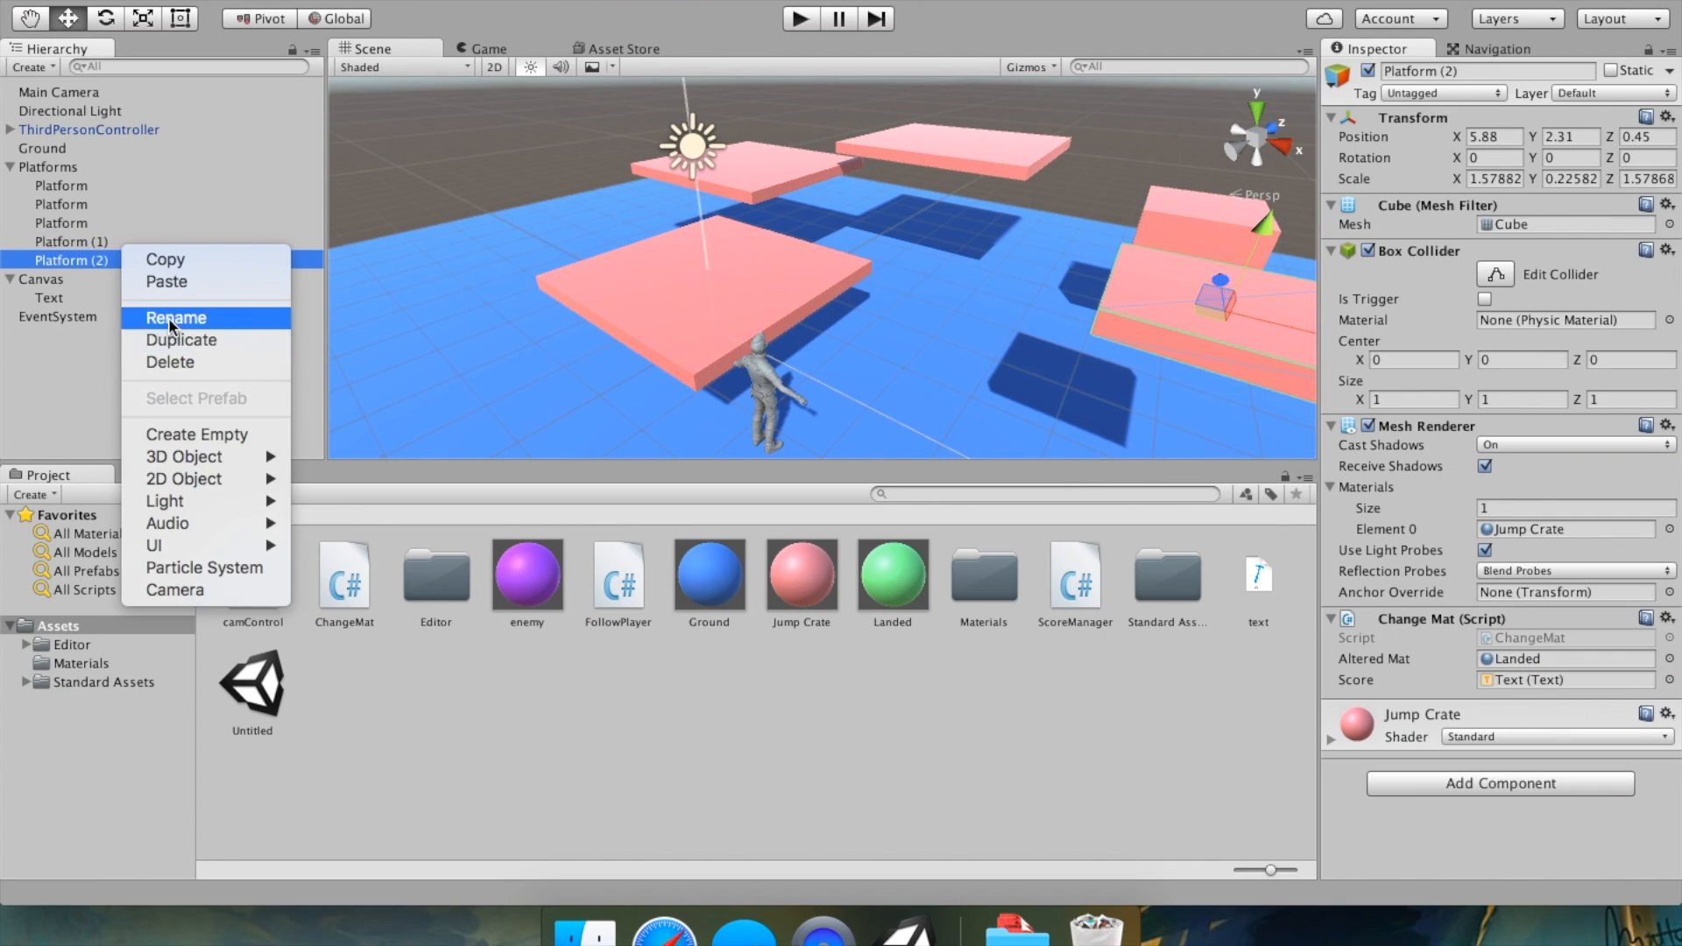
click(171, 346)
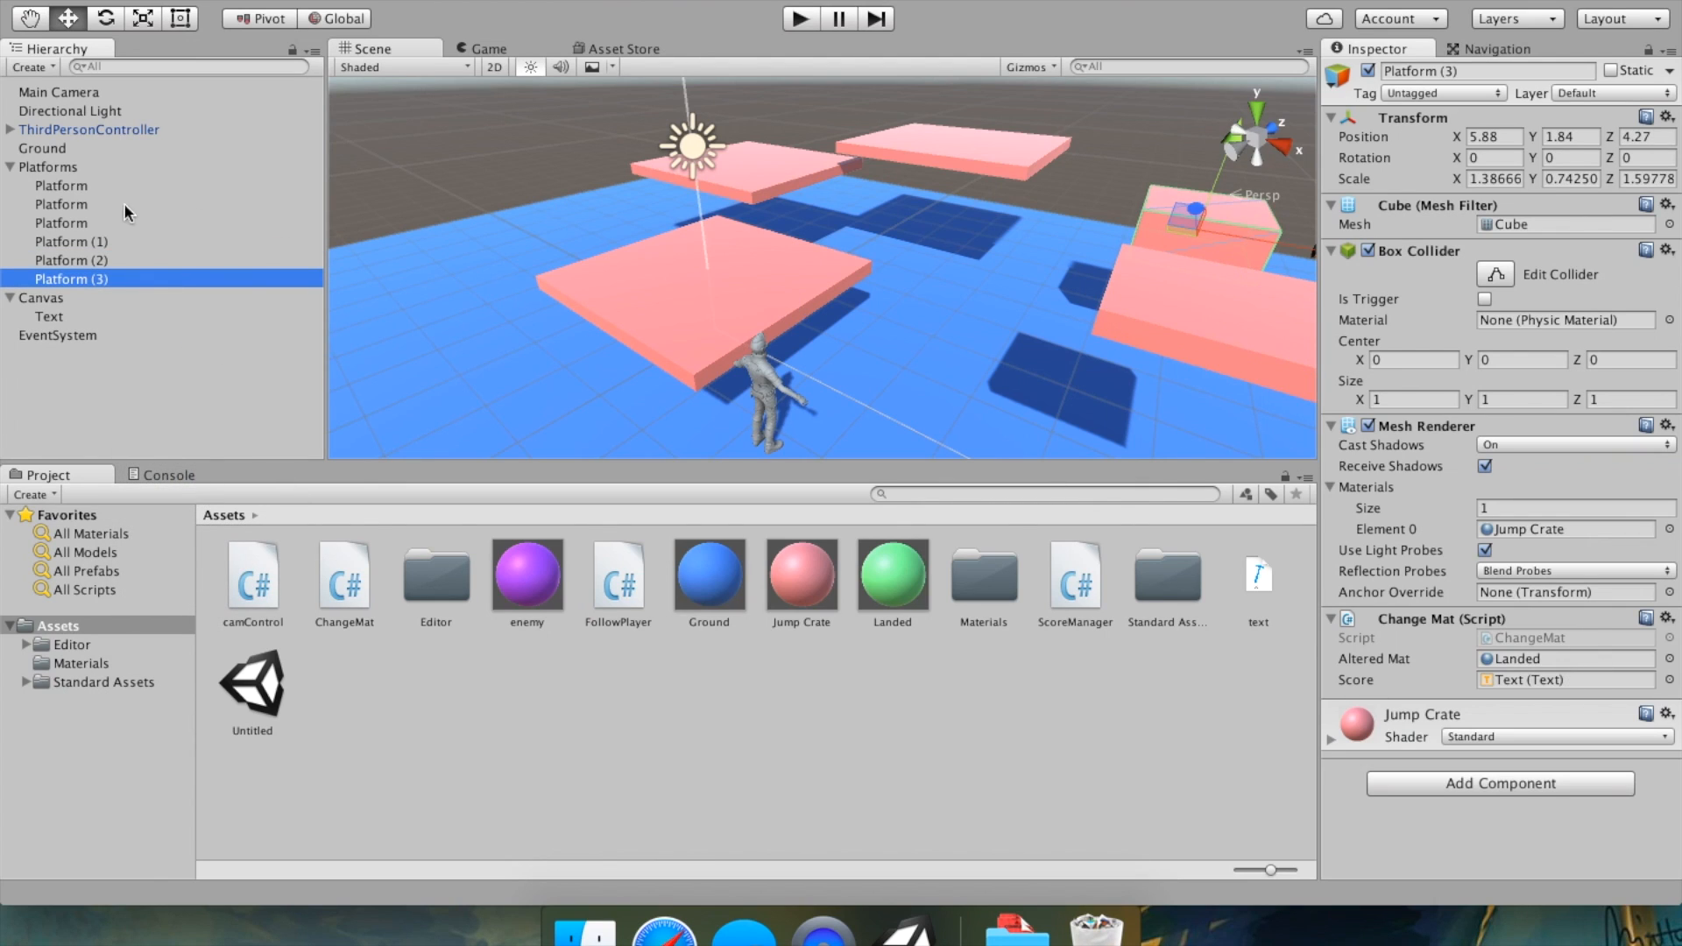
right_click(120, 278)
click(172, 380)
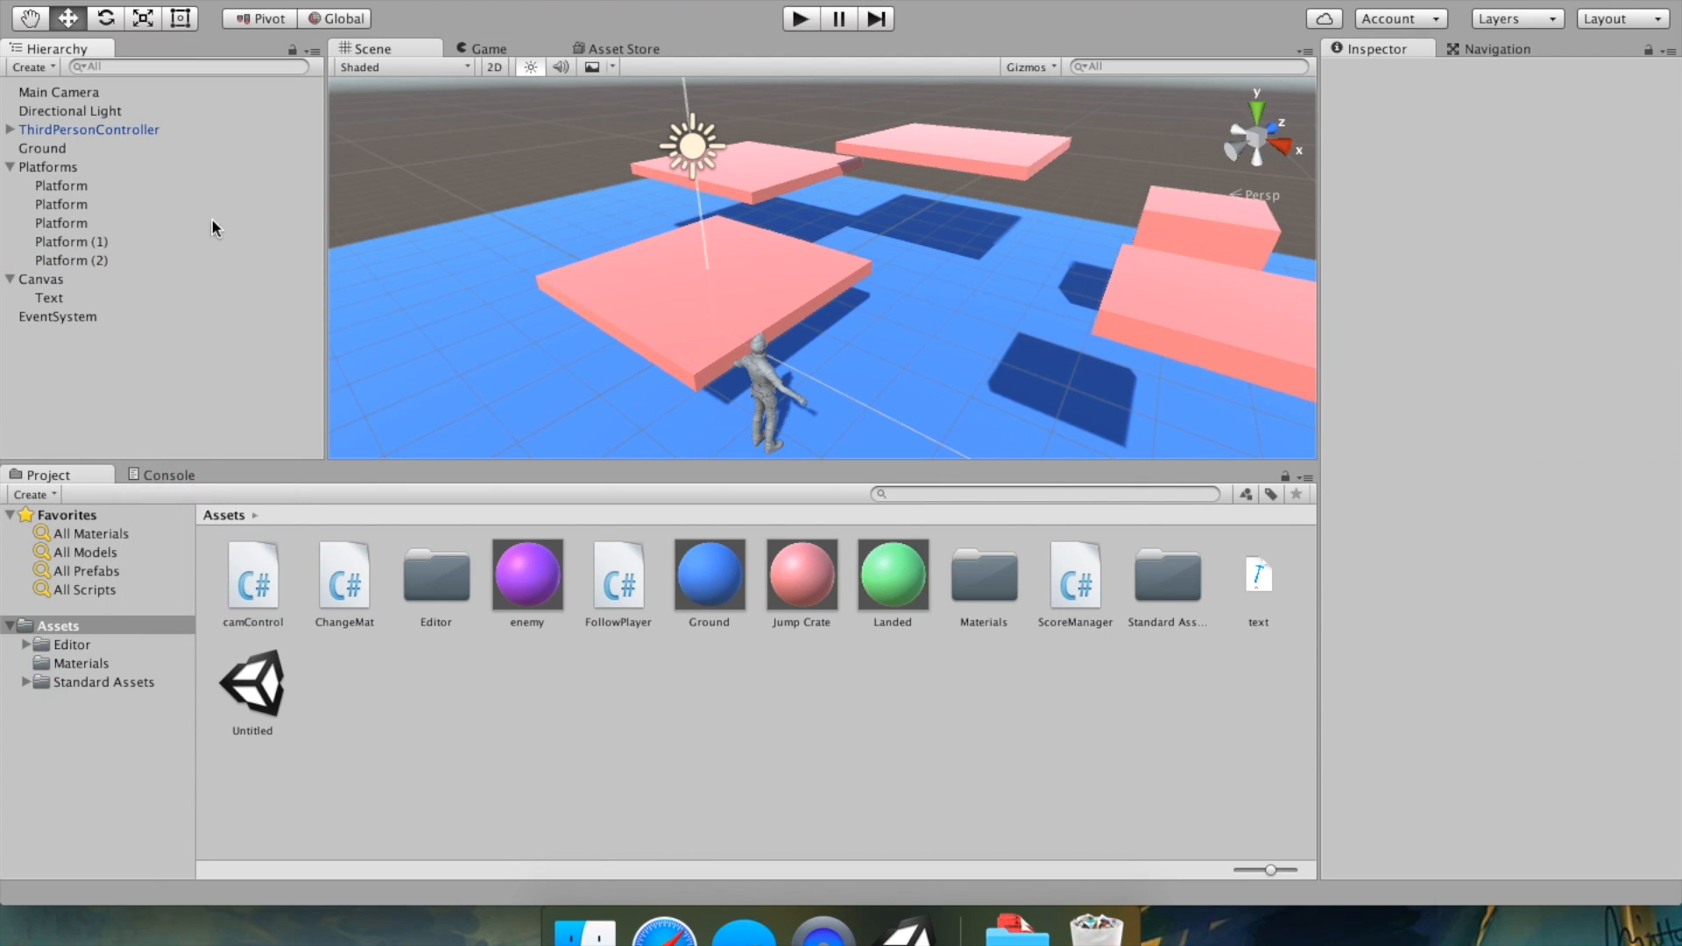
Play-test the game by moving and jumping the character onto a platform, then stop play mode.
scroll(917, 280, down, 5)
alt+drag(917, 272, 745, 149)
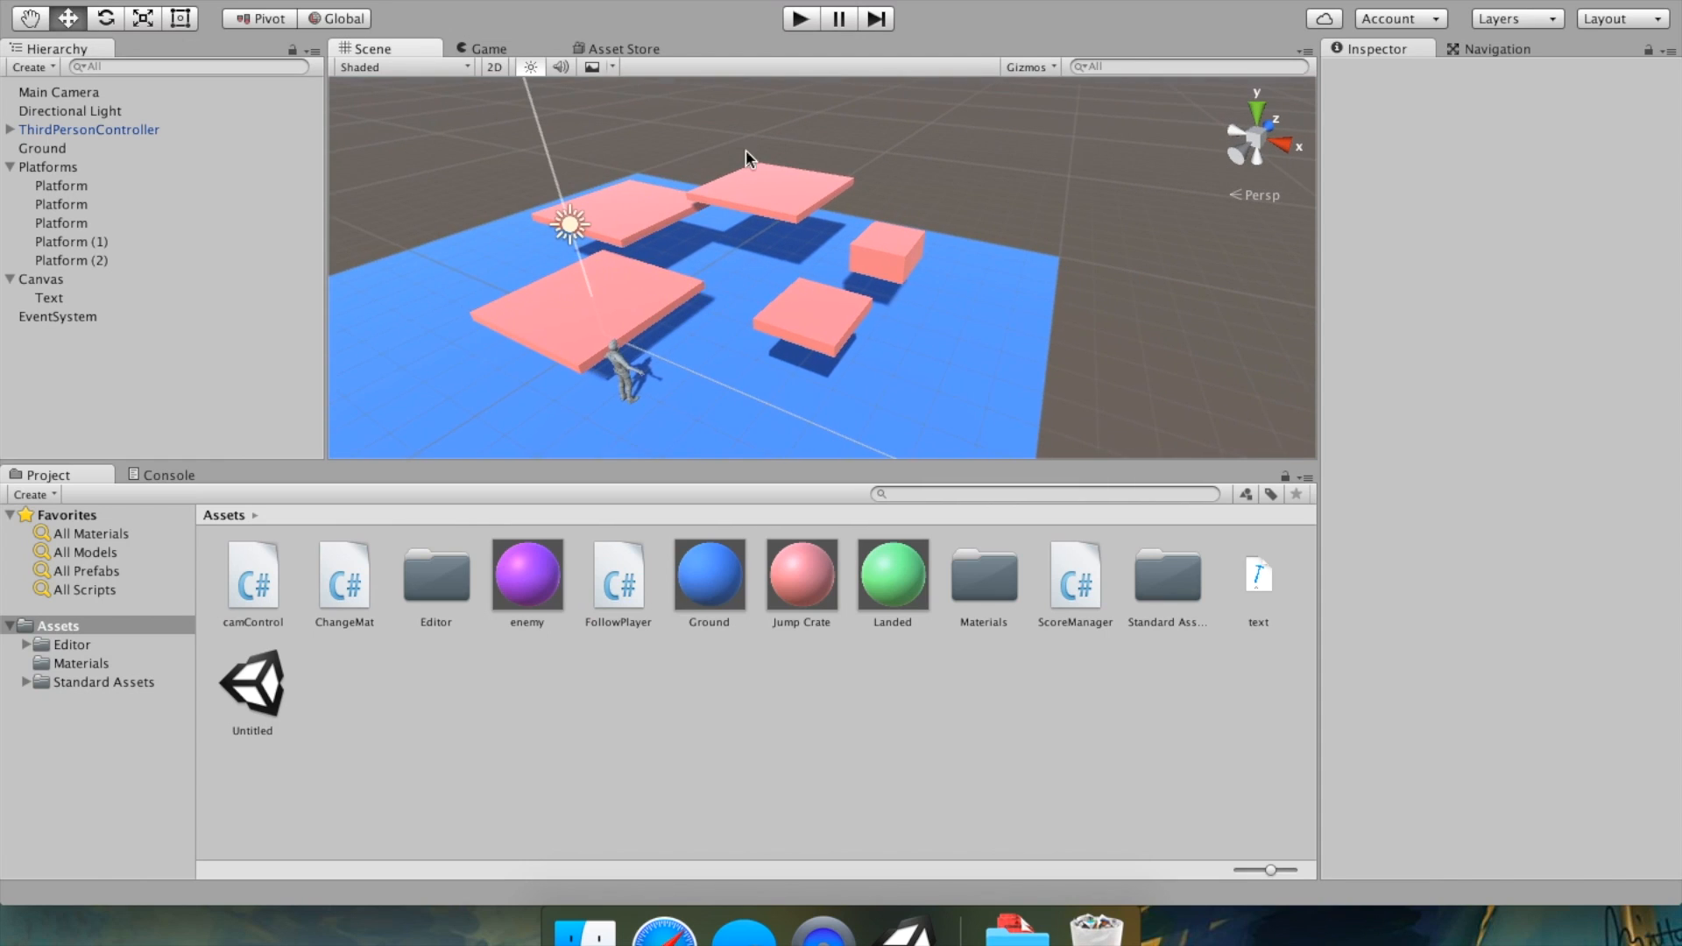
click(788, 26)
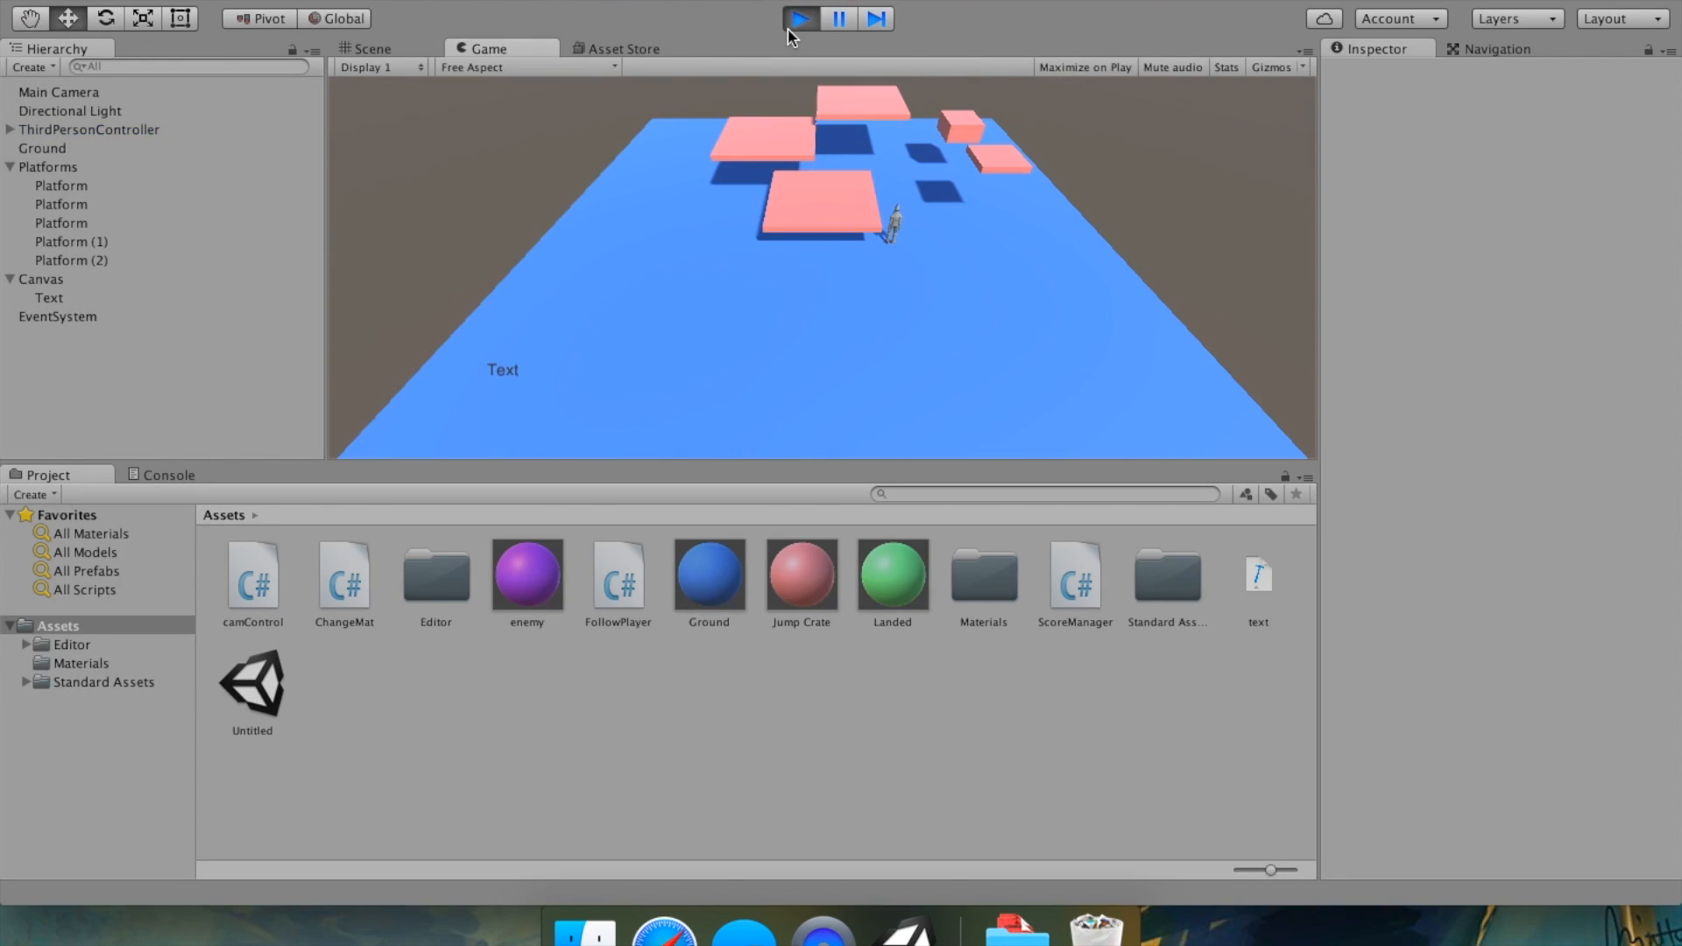
key(d)
key(a)
key(space)
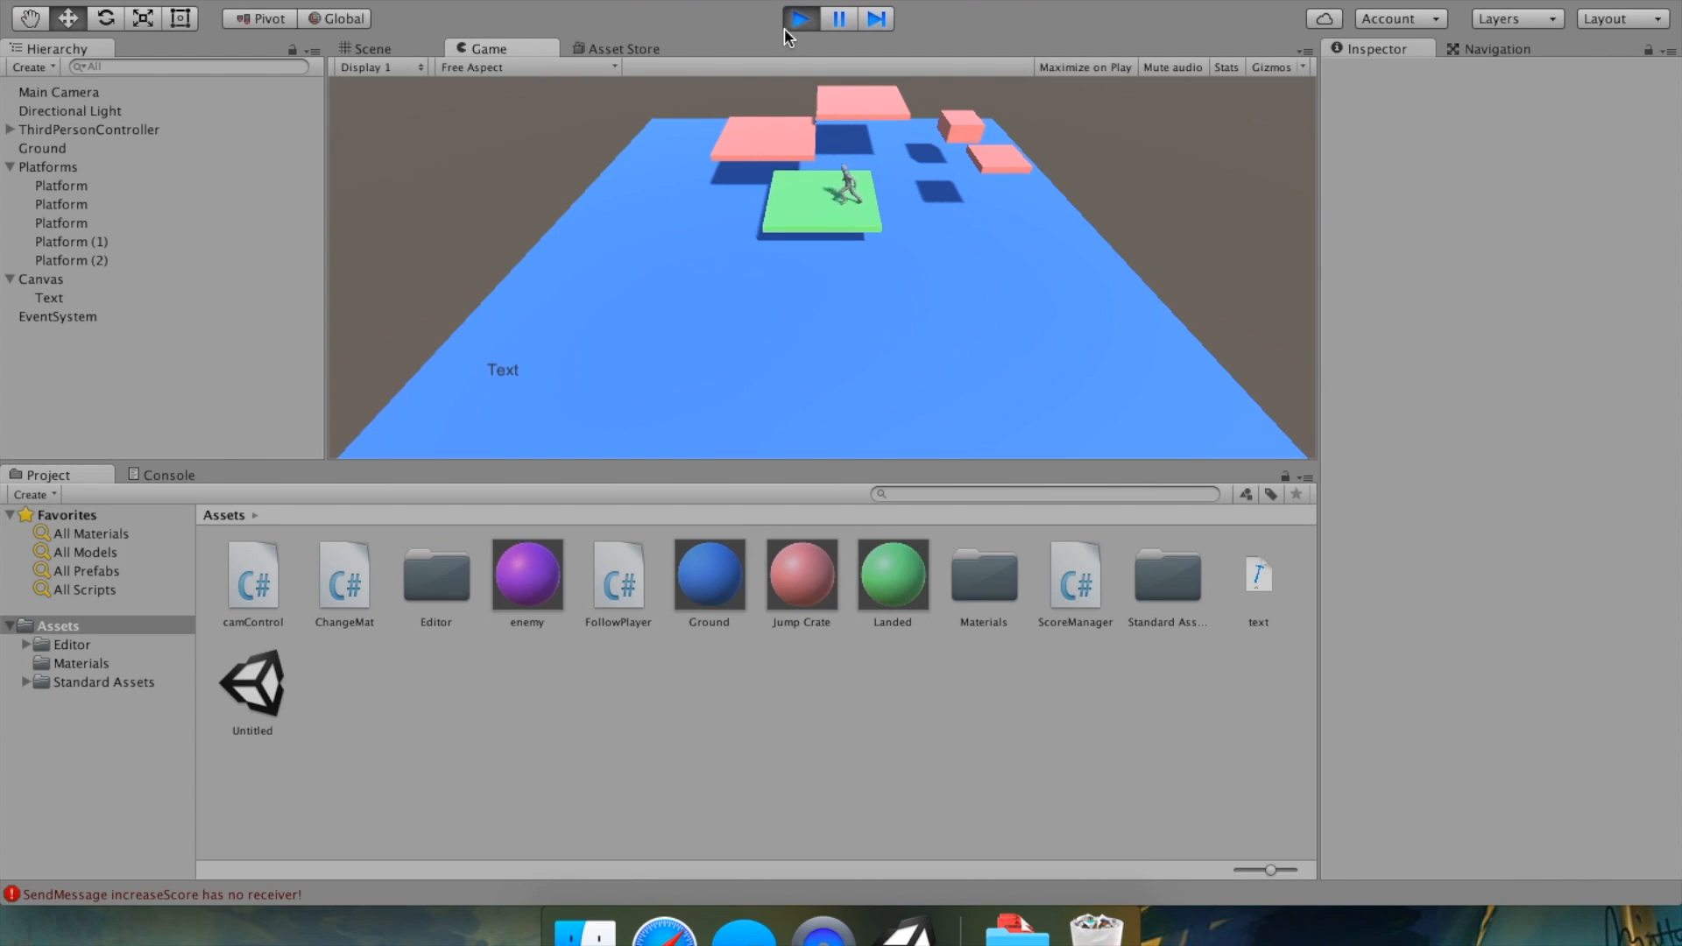
click(786, 29)
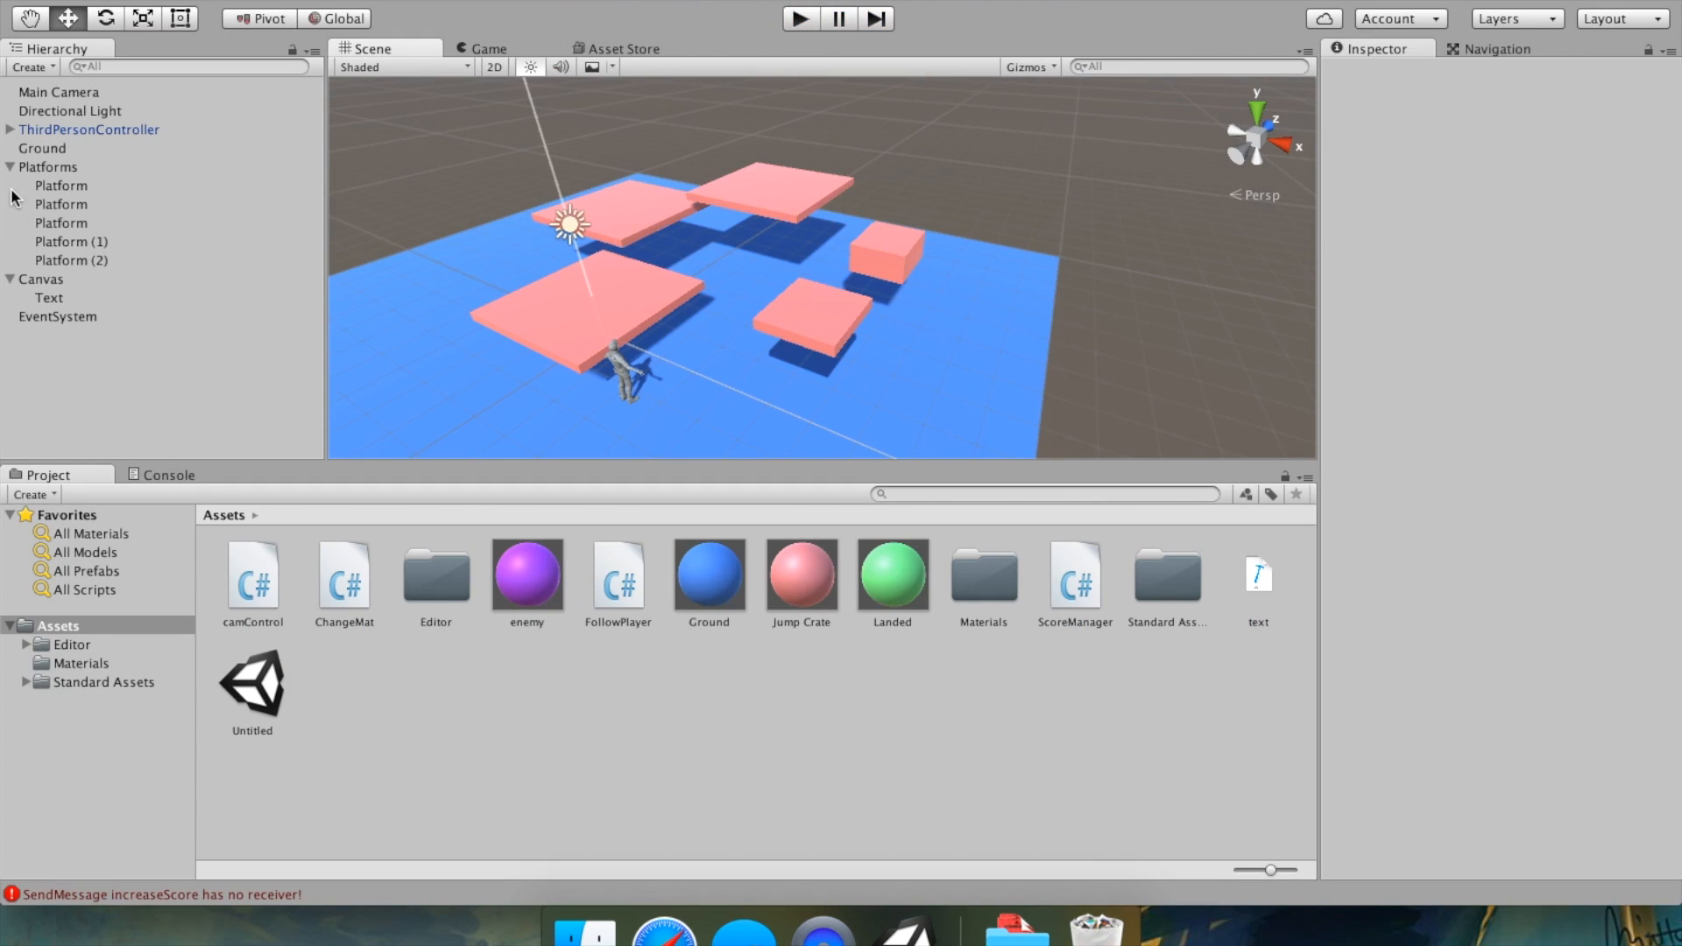
Add the Score Manager script component to the Text object.
click(45, 205)
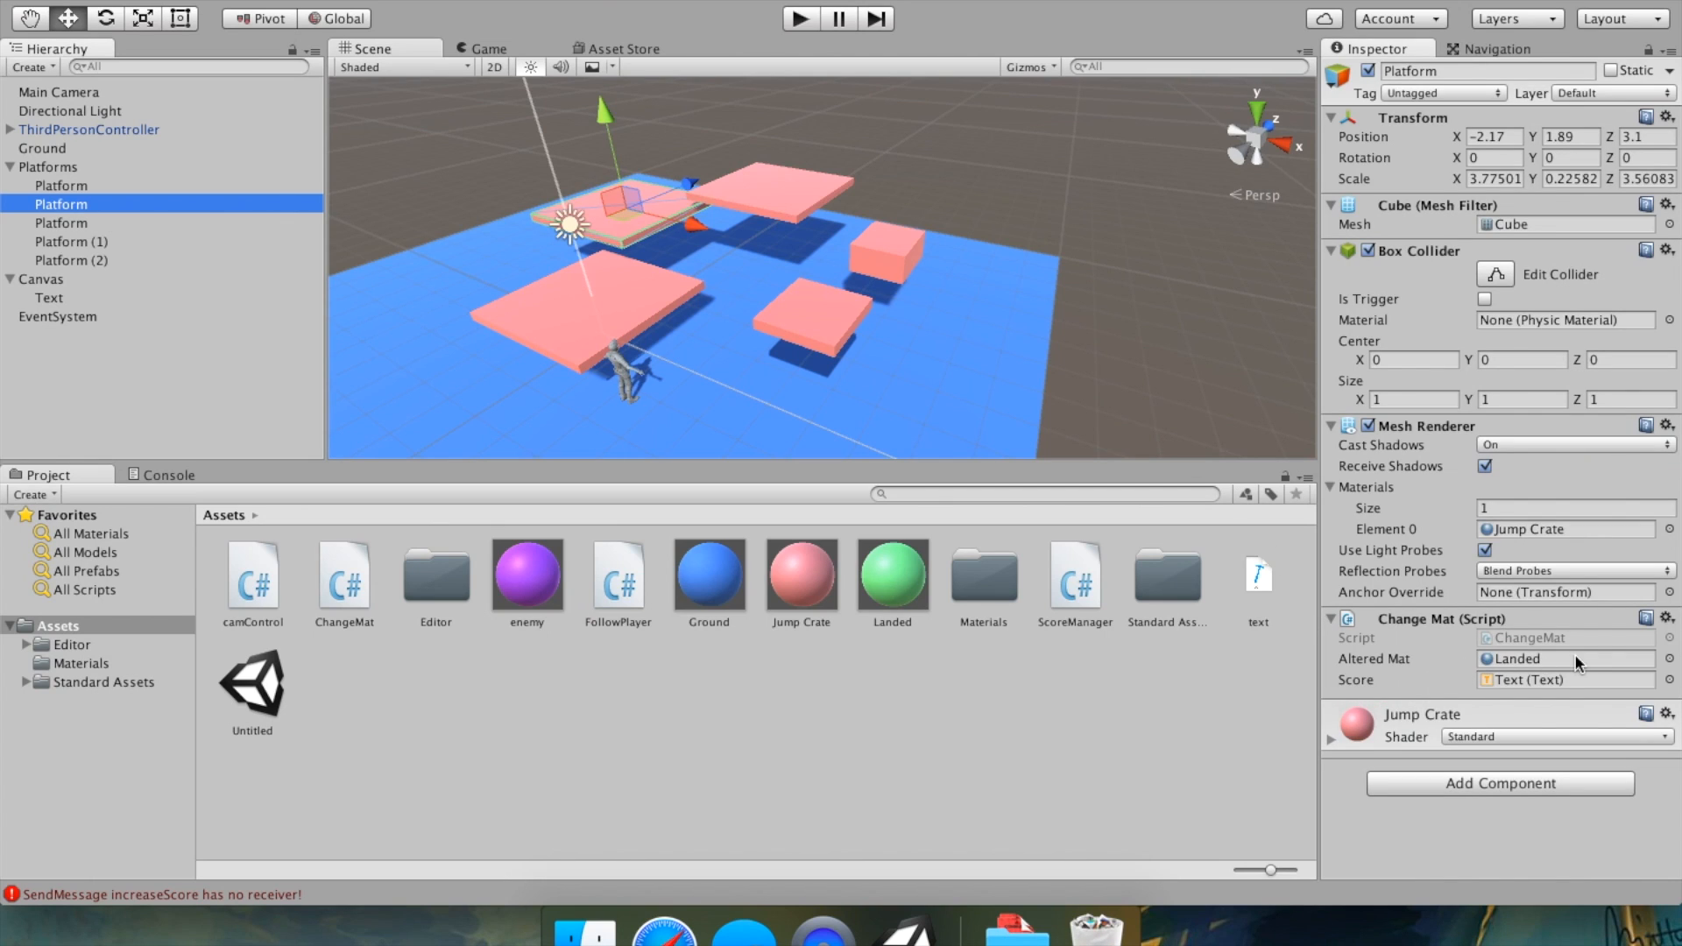
double_click(1574, 680)
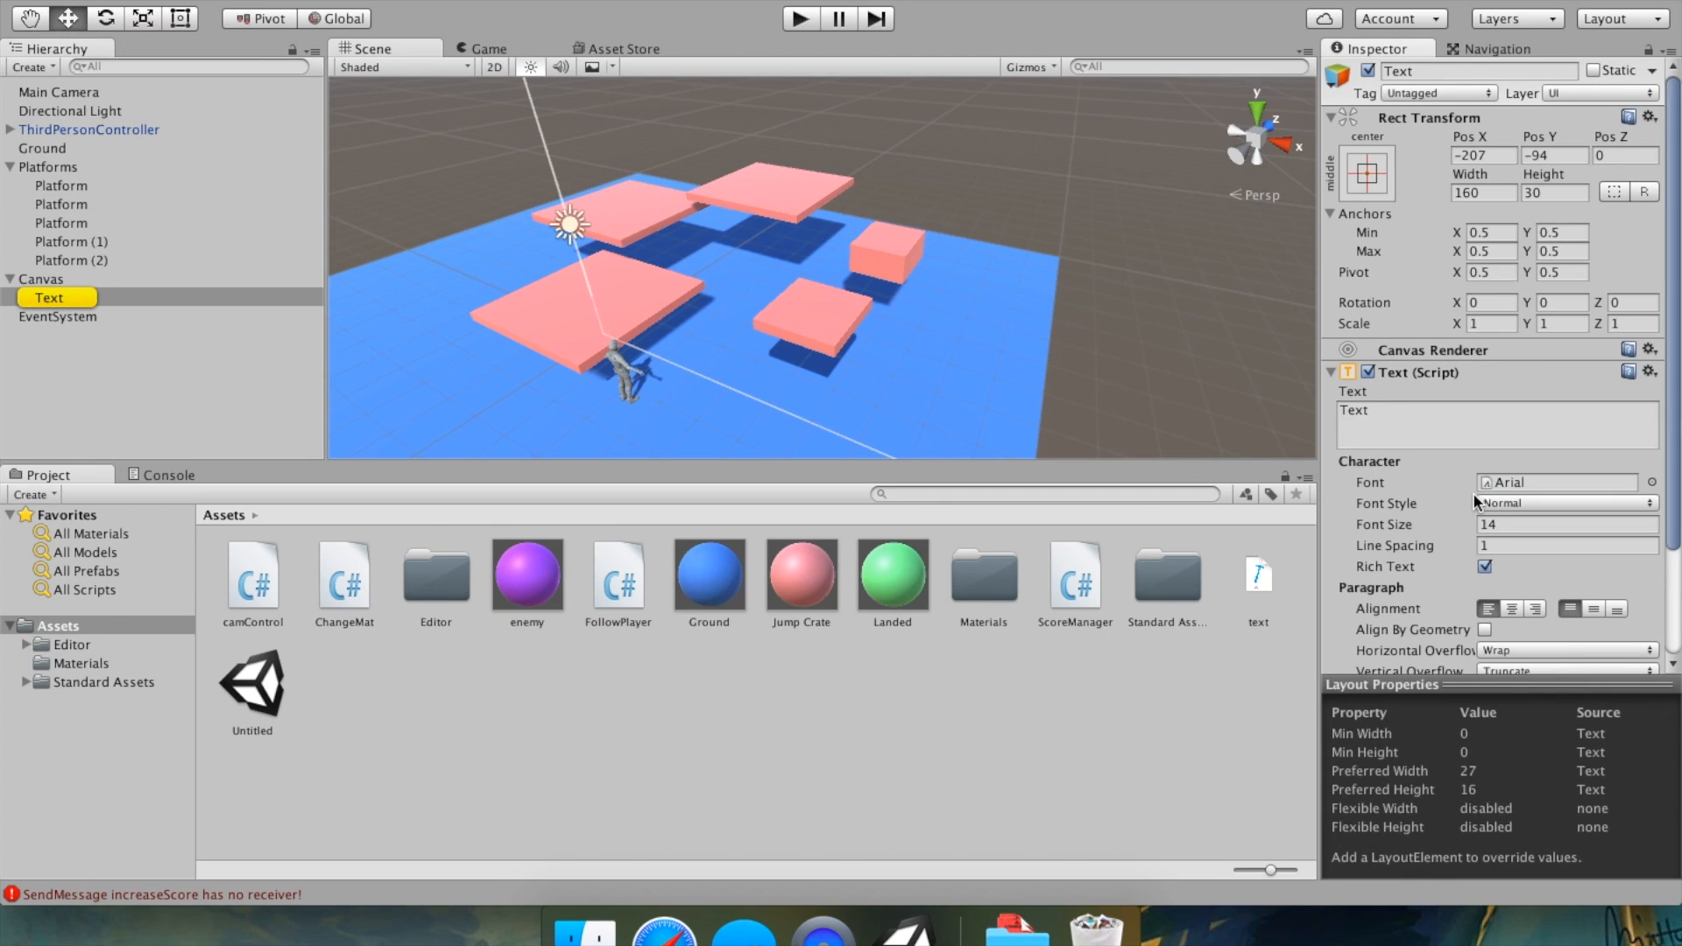
scroll(1472, 487, down, 4)
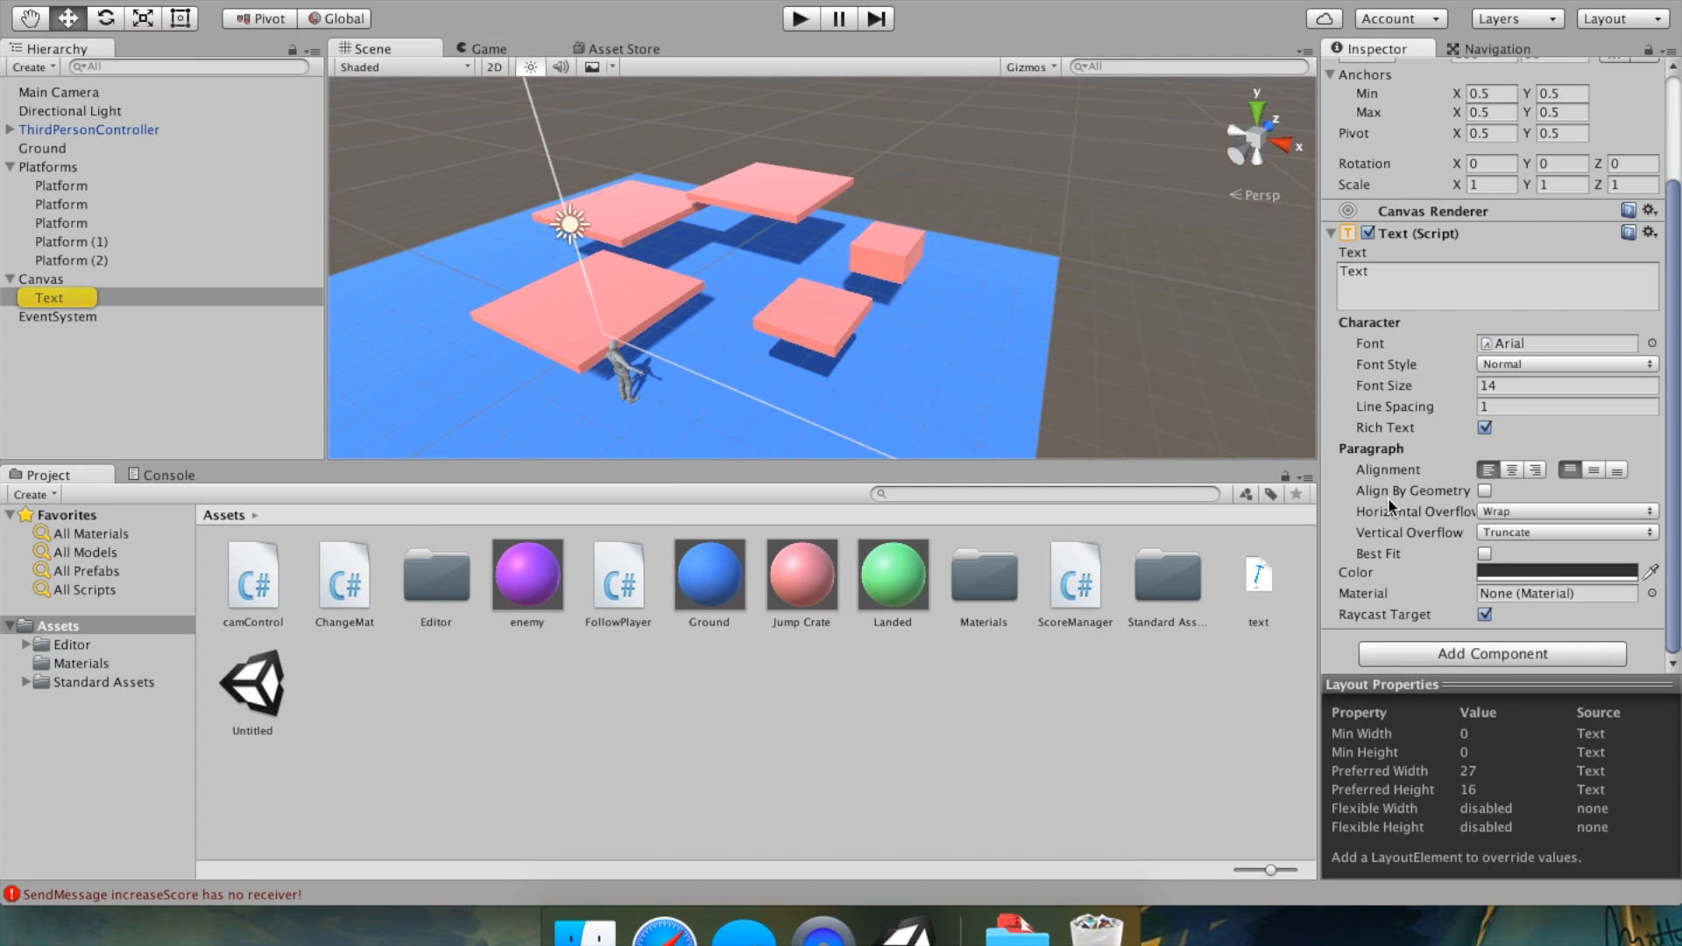
click(132, 260)
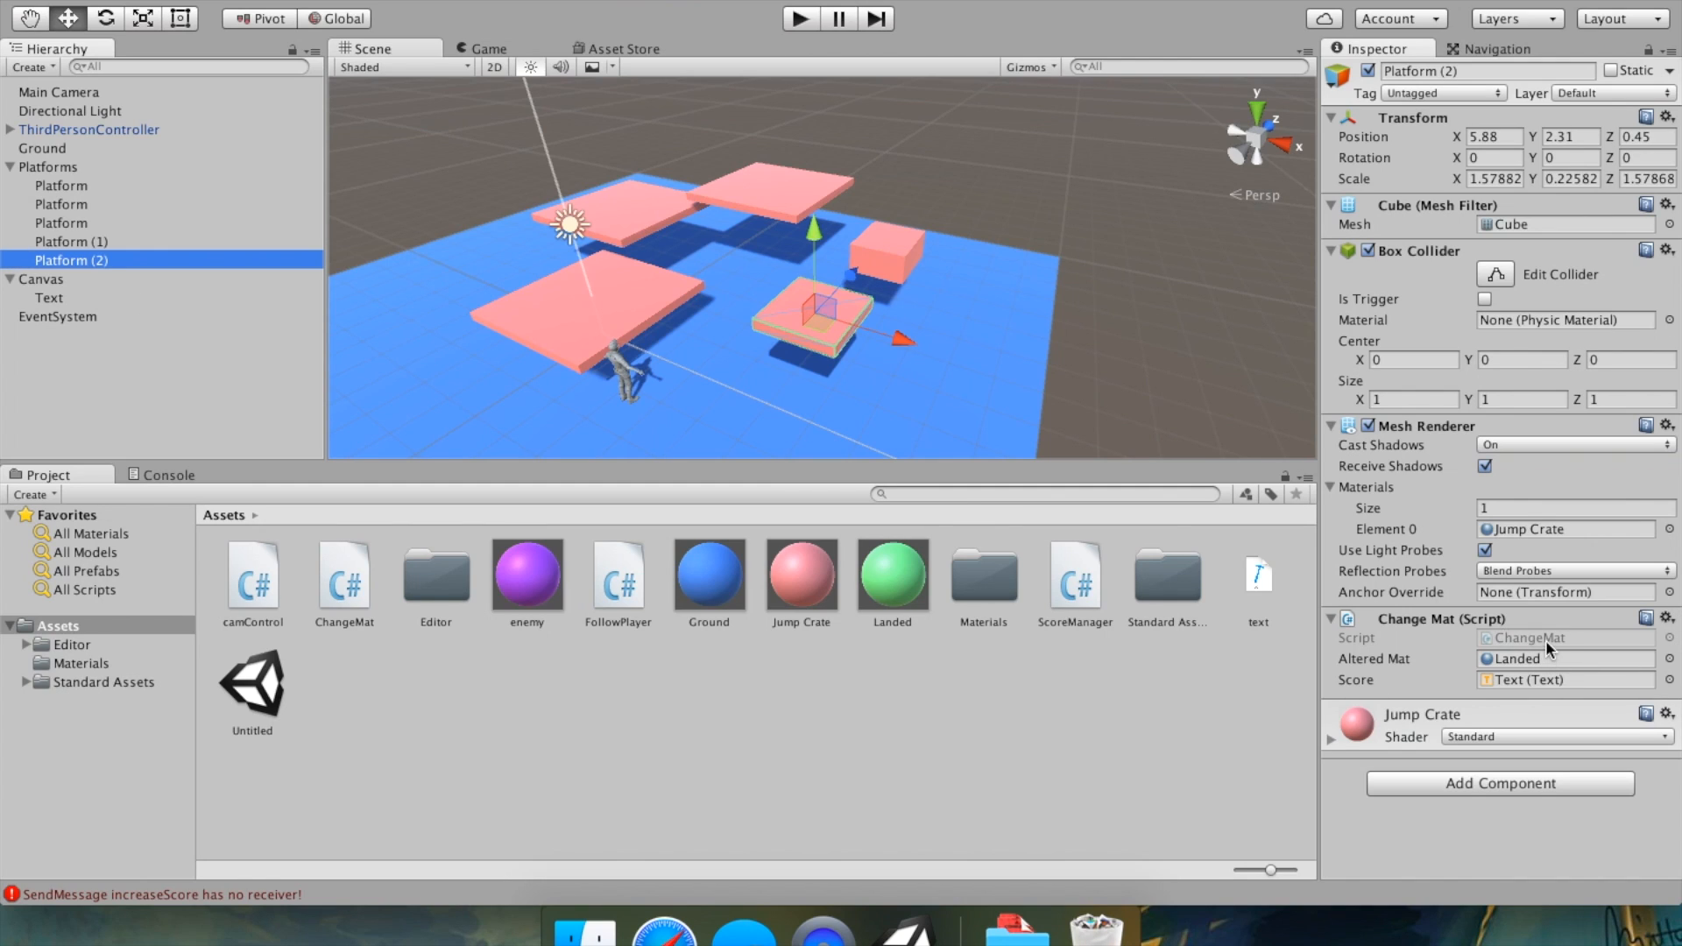
click(84, 300)
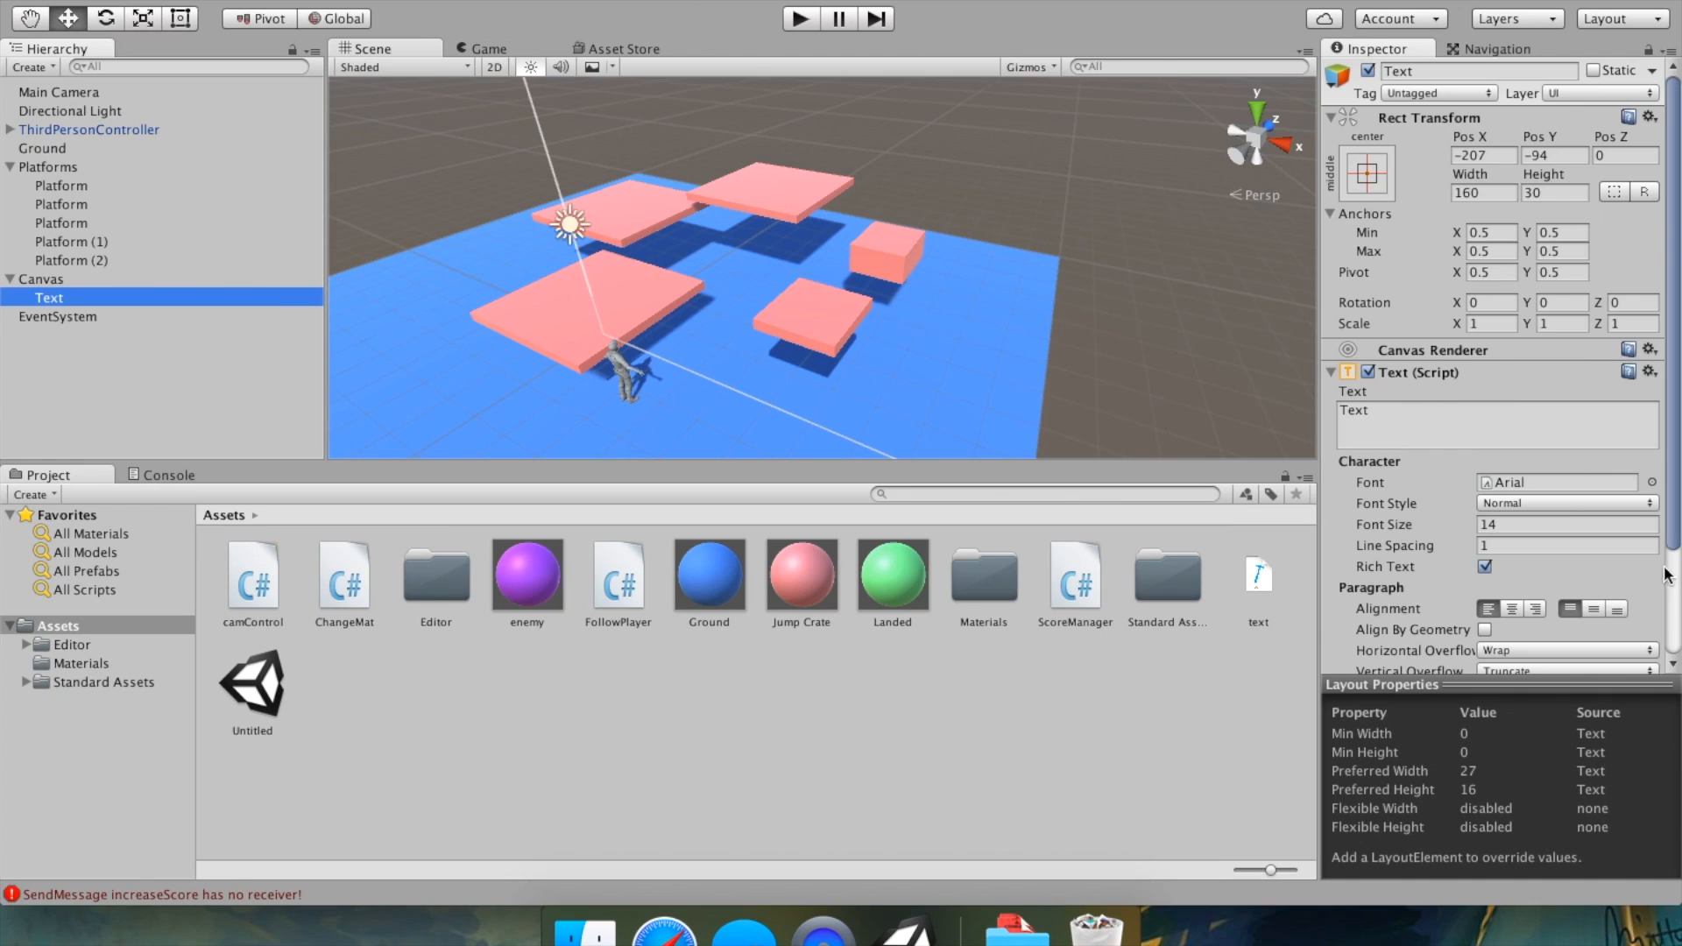
scroll(1638, 578, down, 4)
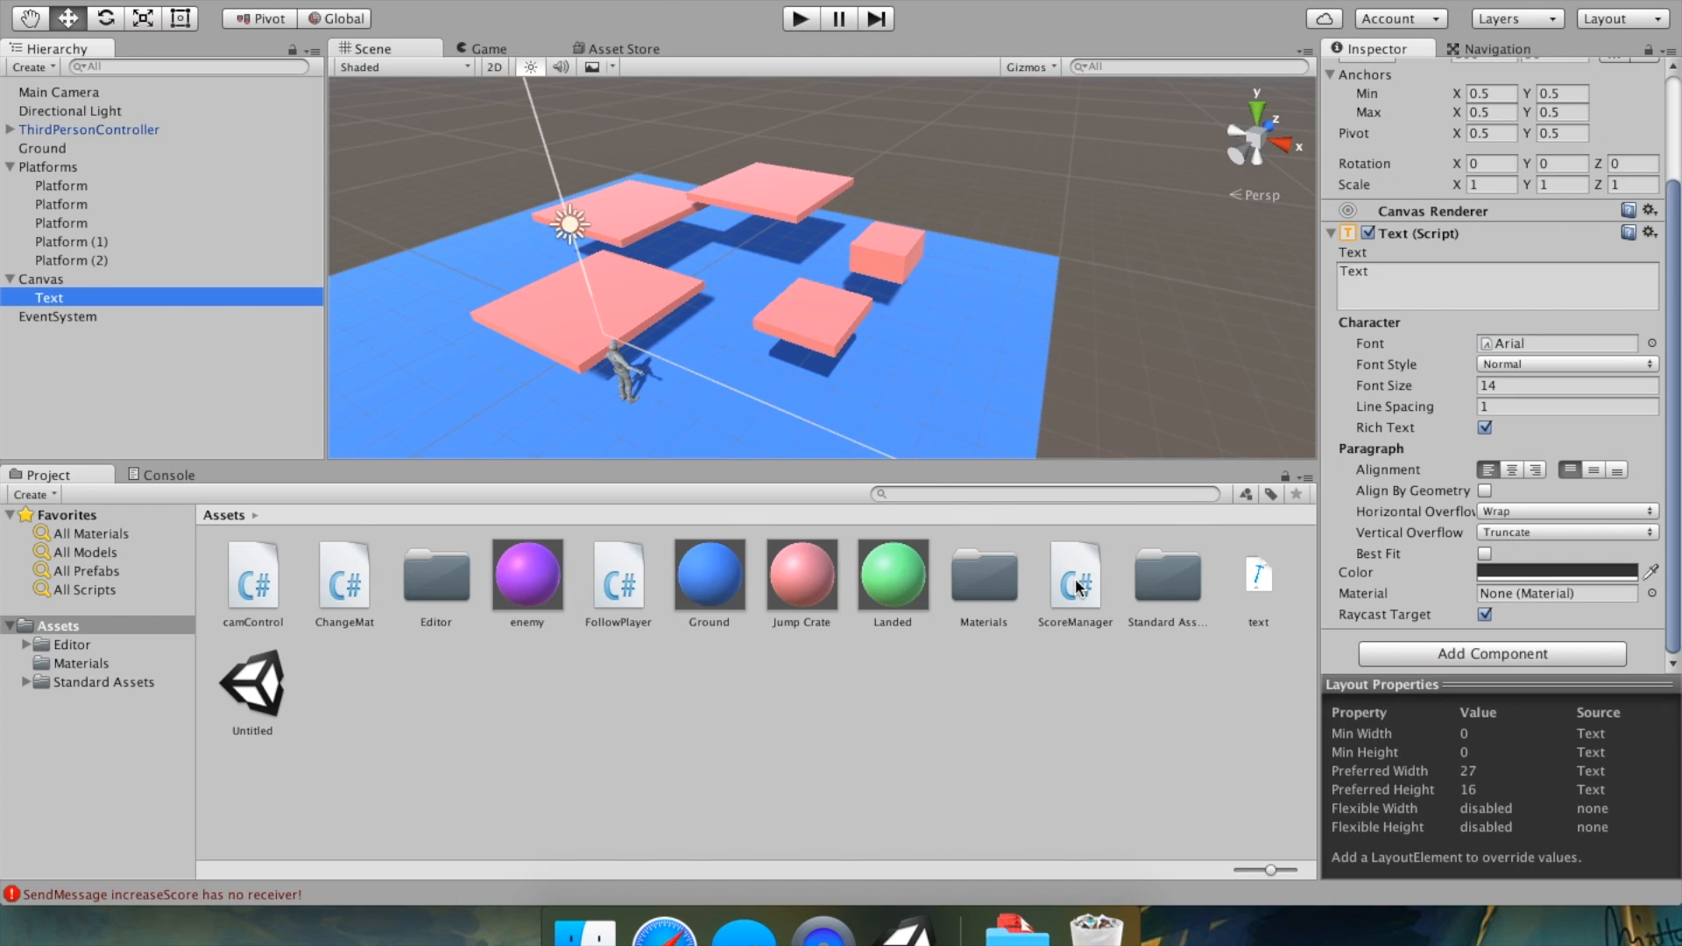
click(1462, 650)
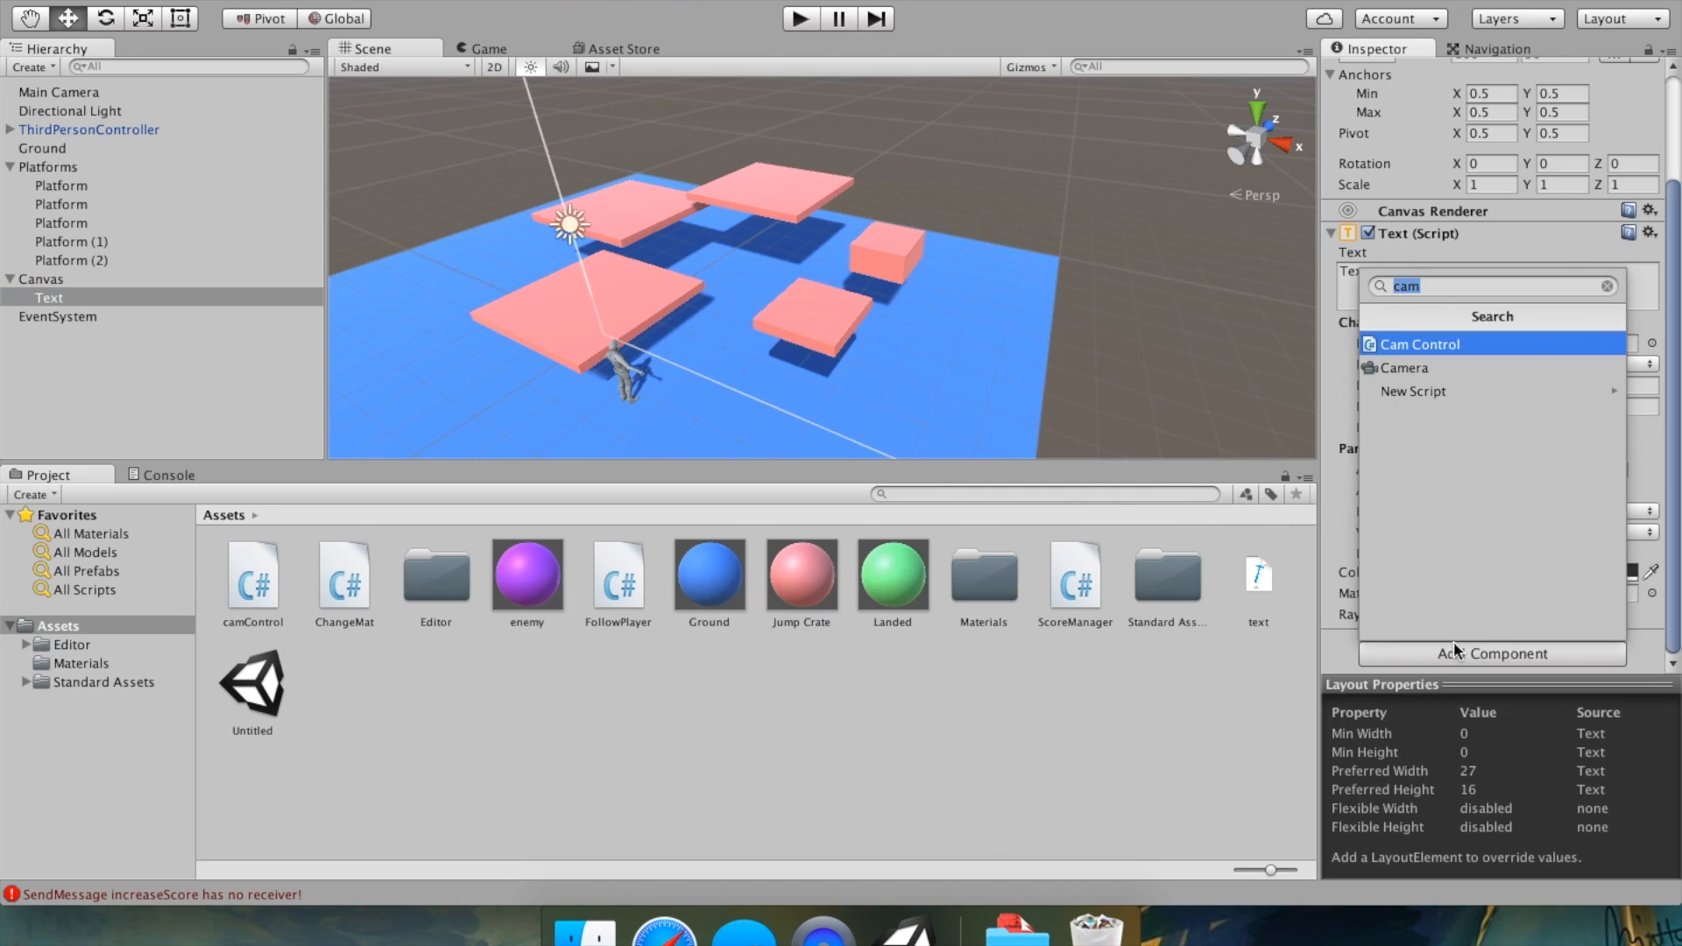
text(score)
click(1457, 344)
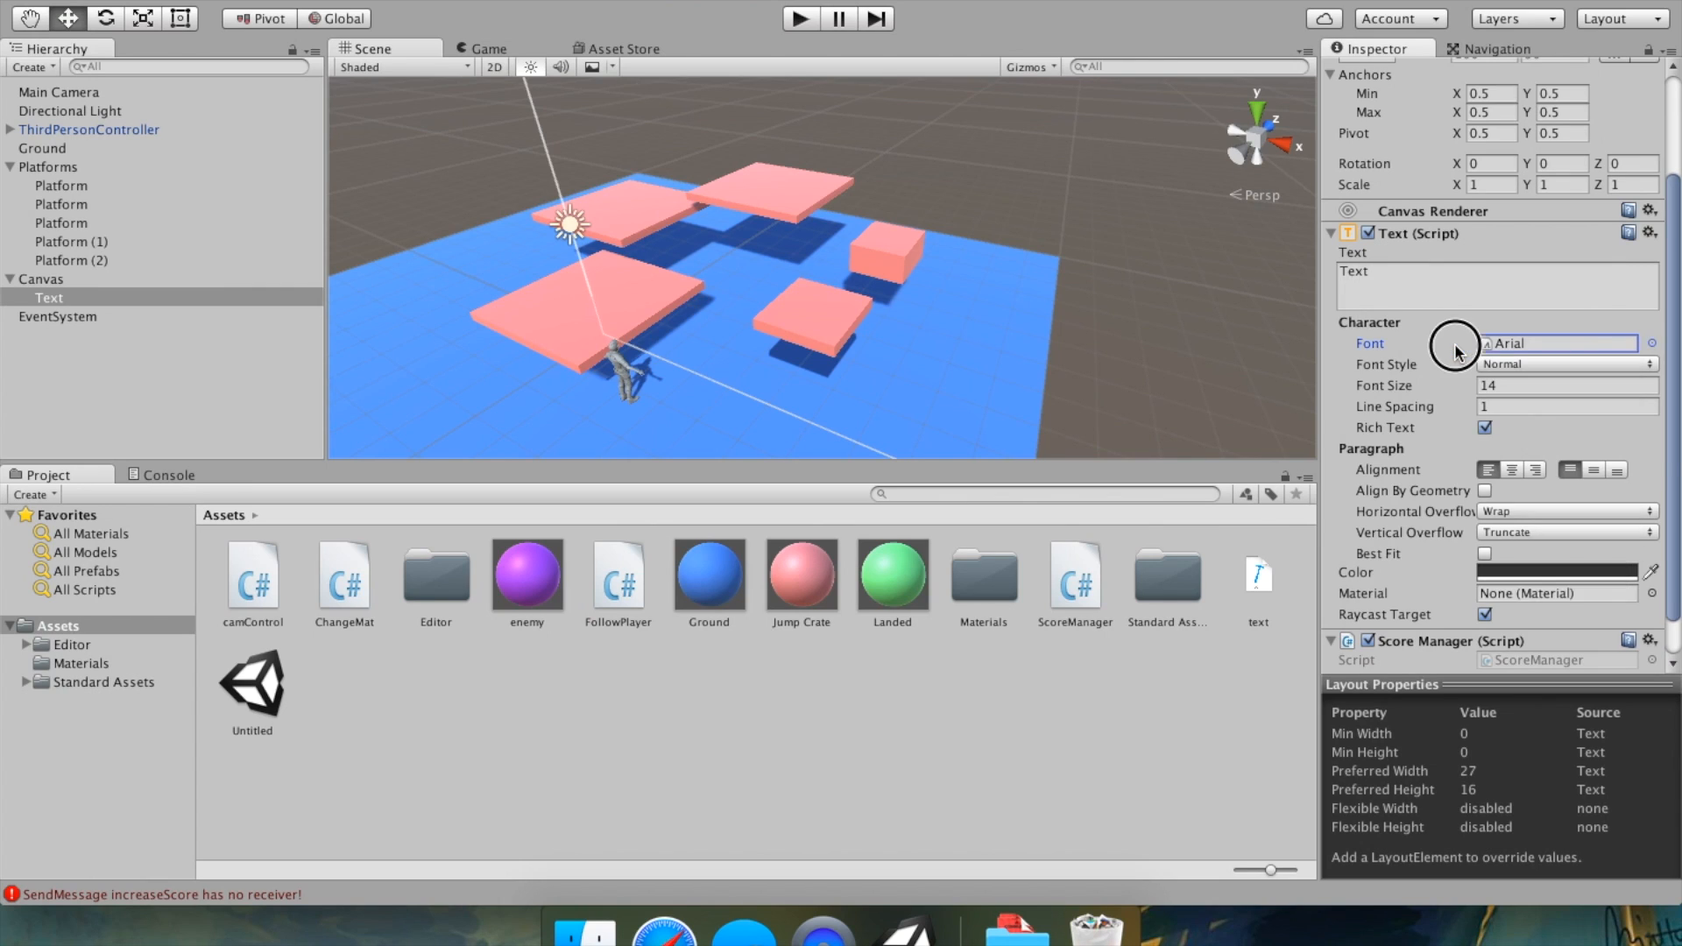
Play-test the game by moving and jumping the character onto a platform to check the score display.
scroll(1439, 374, down, 2)
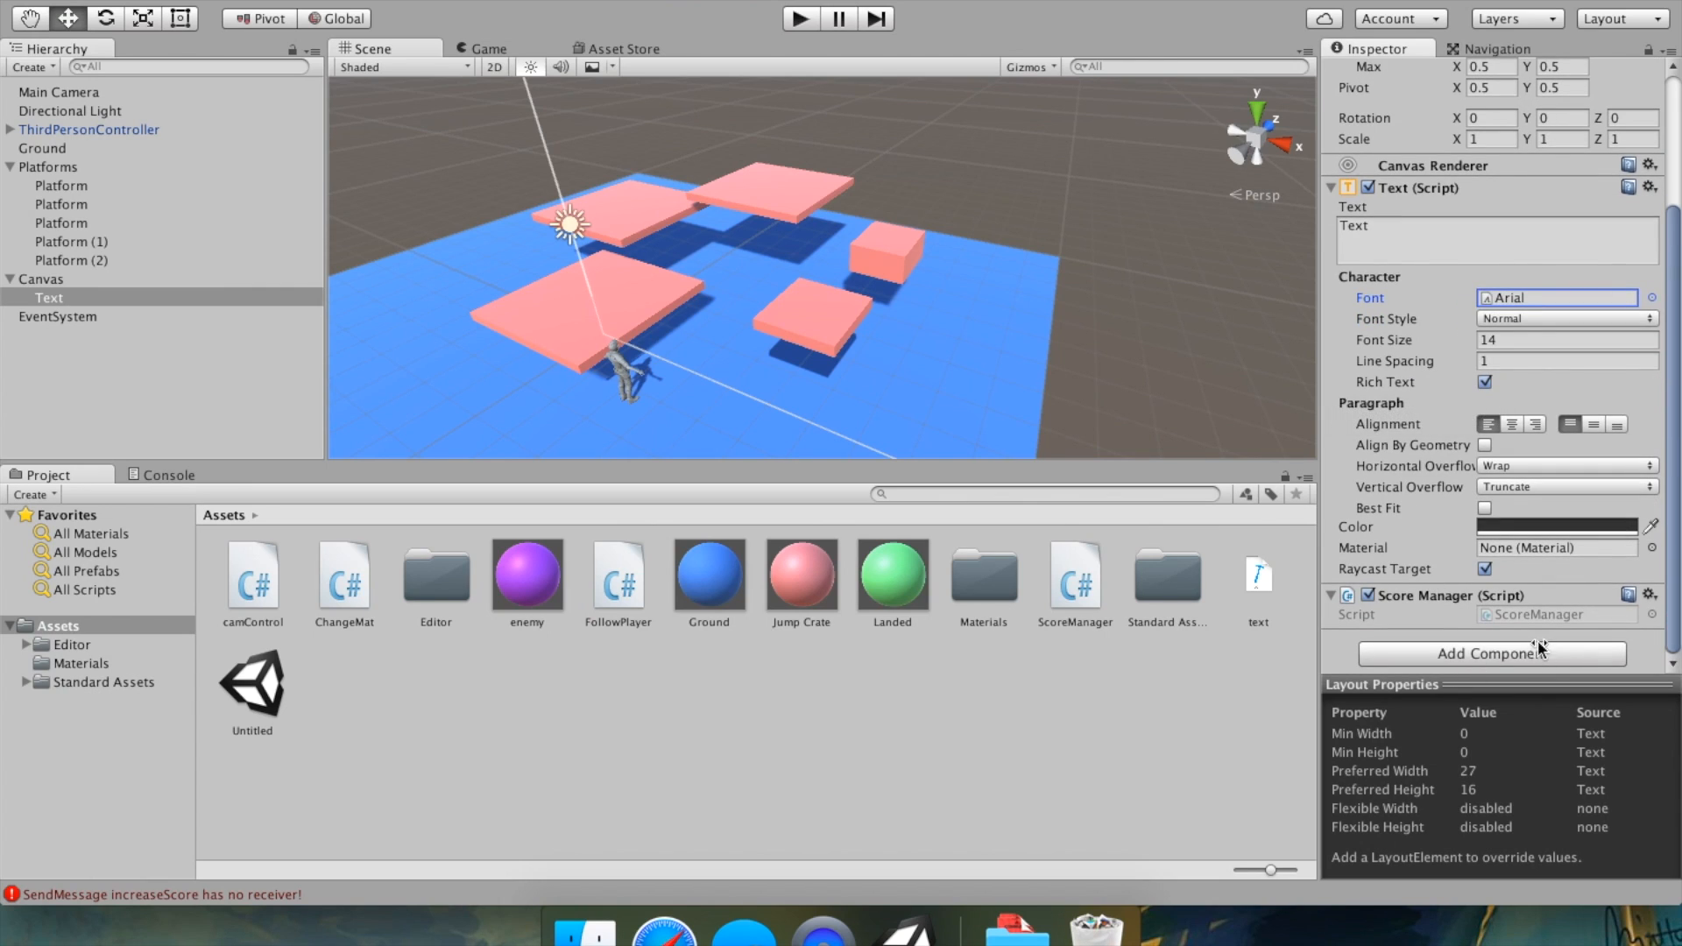
click(800, 19)
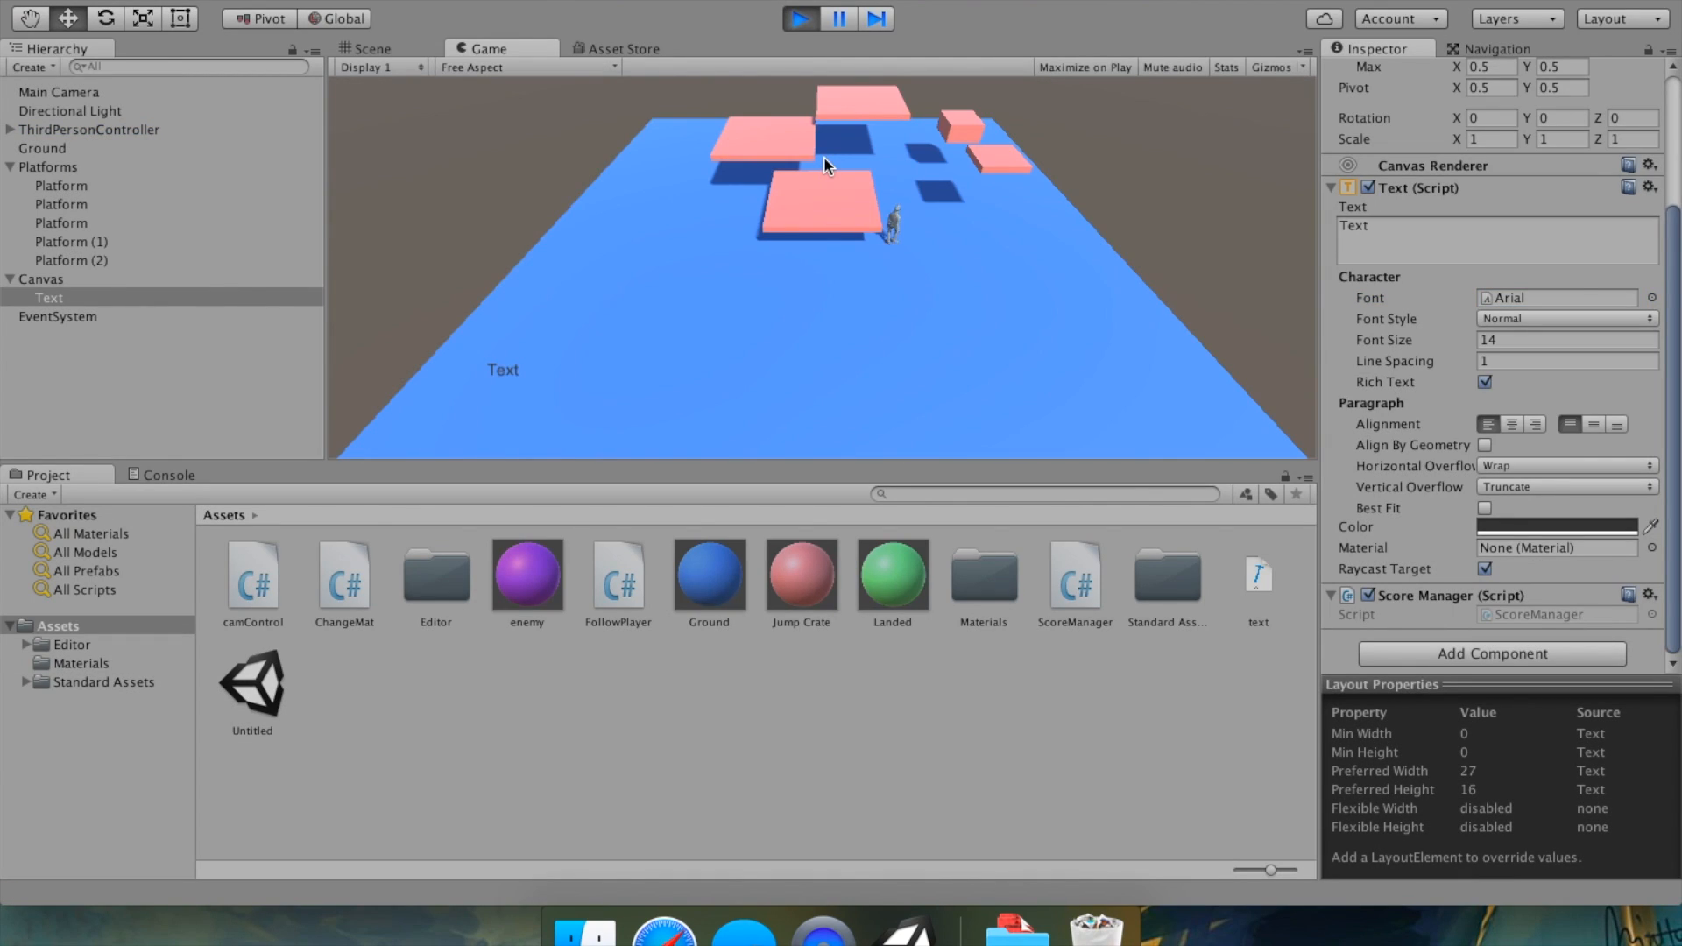
key(Left)
key(space)
key(Right)
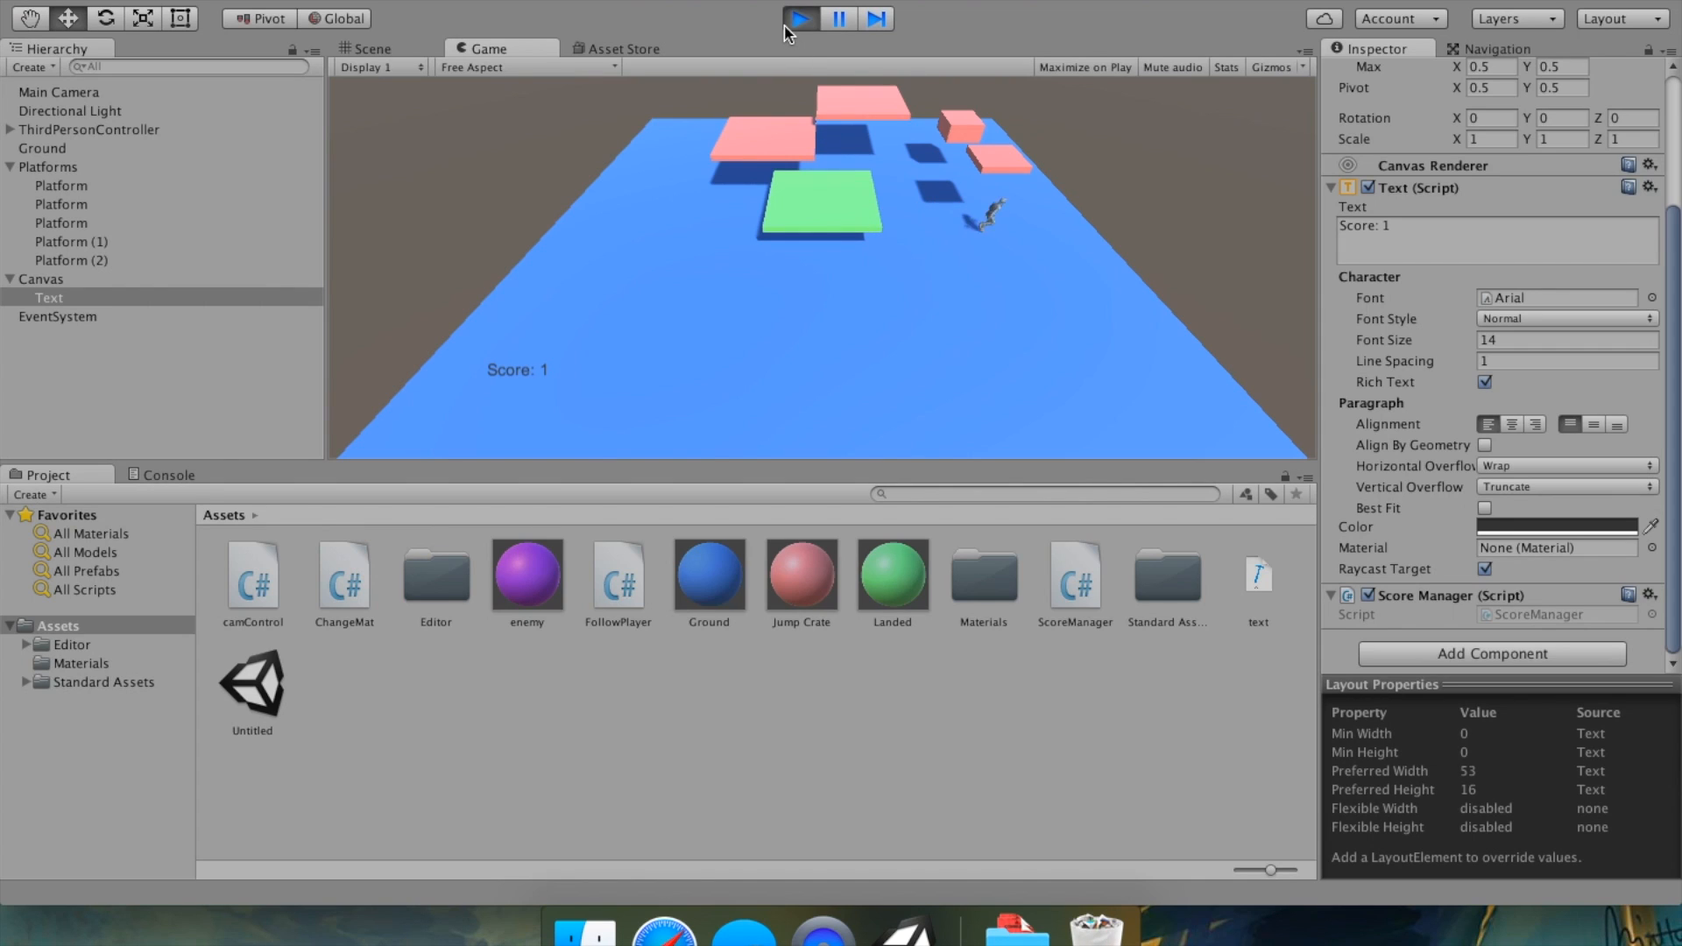
Stop play mode and change the Text object's content to Score: 0.
key(Left)
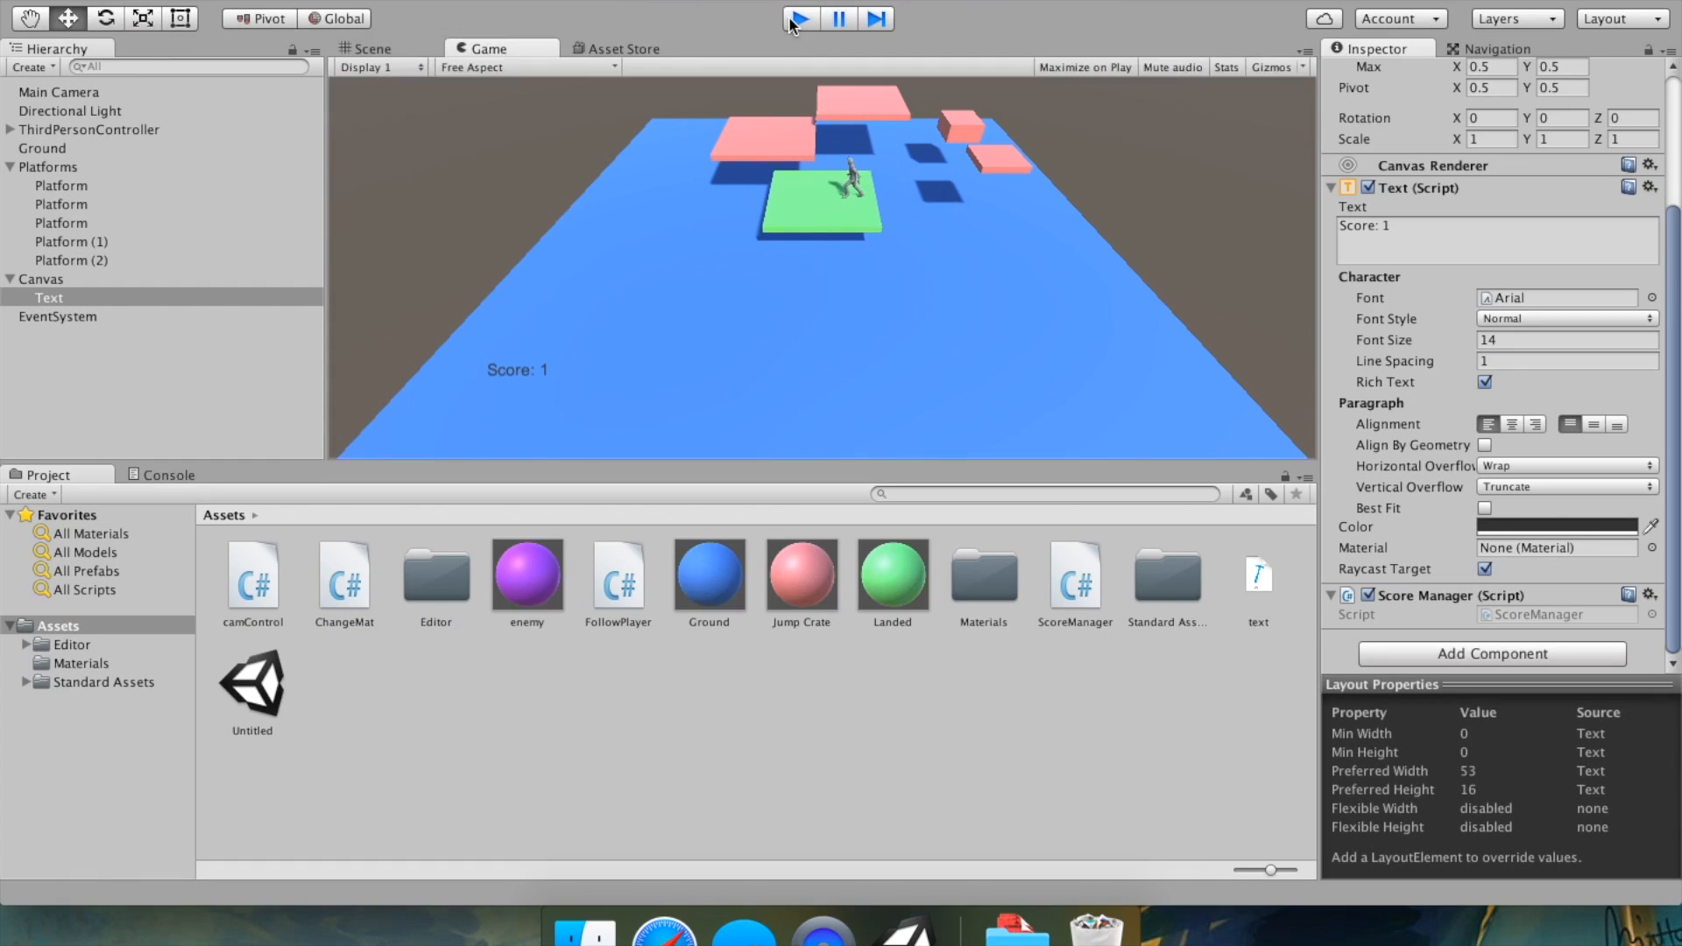
click(799, 18)
click(1446, 236)
key(BackSpace)
key(BackSpace)
key(BackSpace)
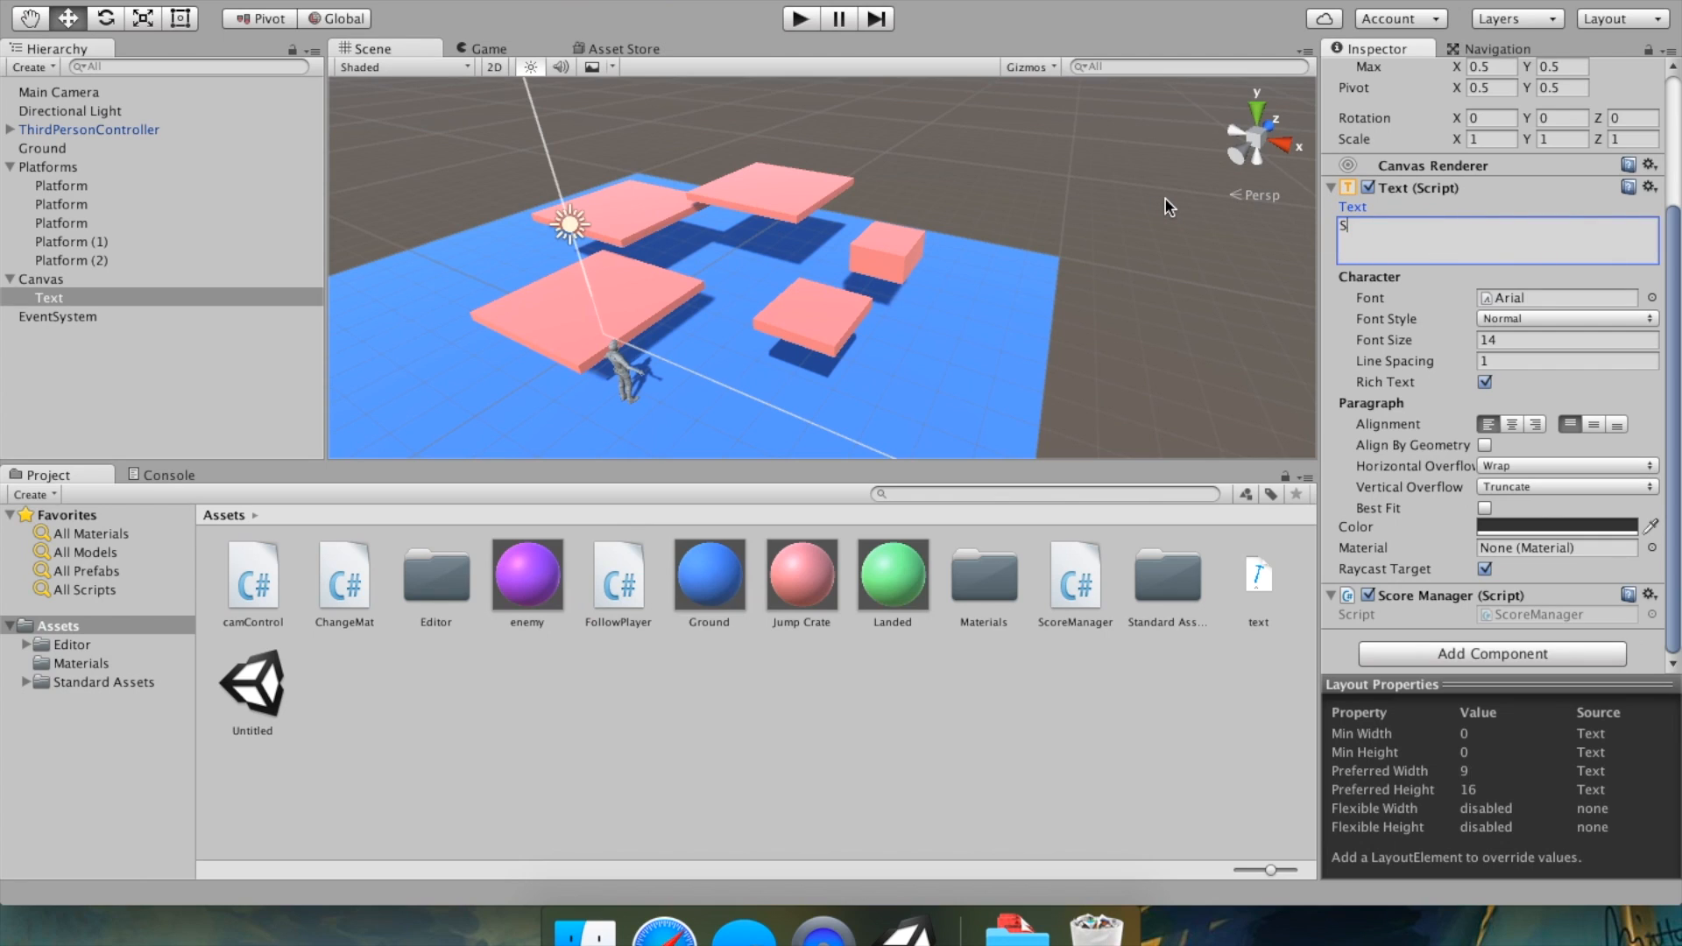
text(: 0)
Play-test the game by moving and jumping the character onto a platform, then stop play mode.
click(811, 20)
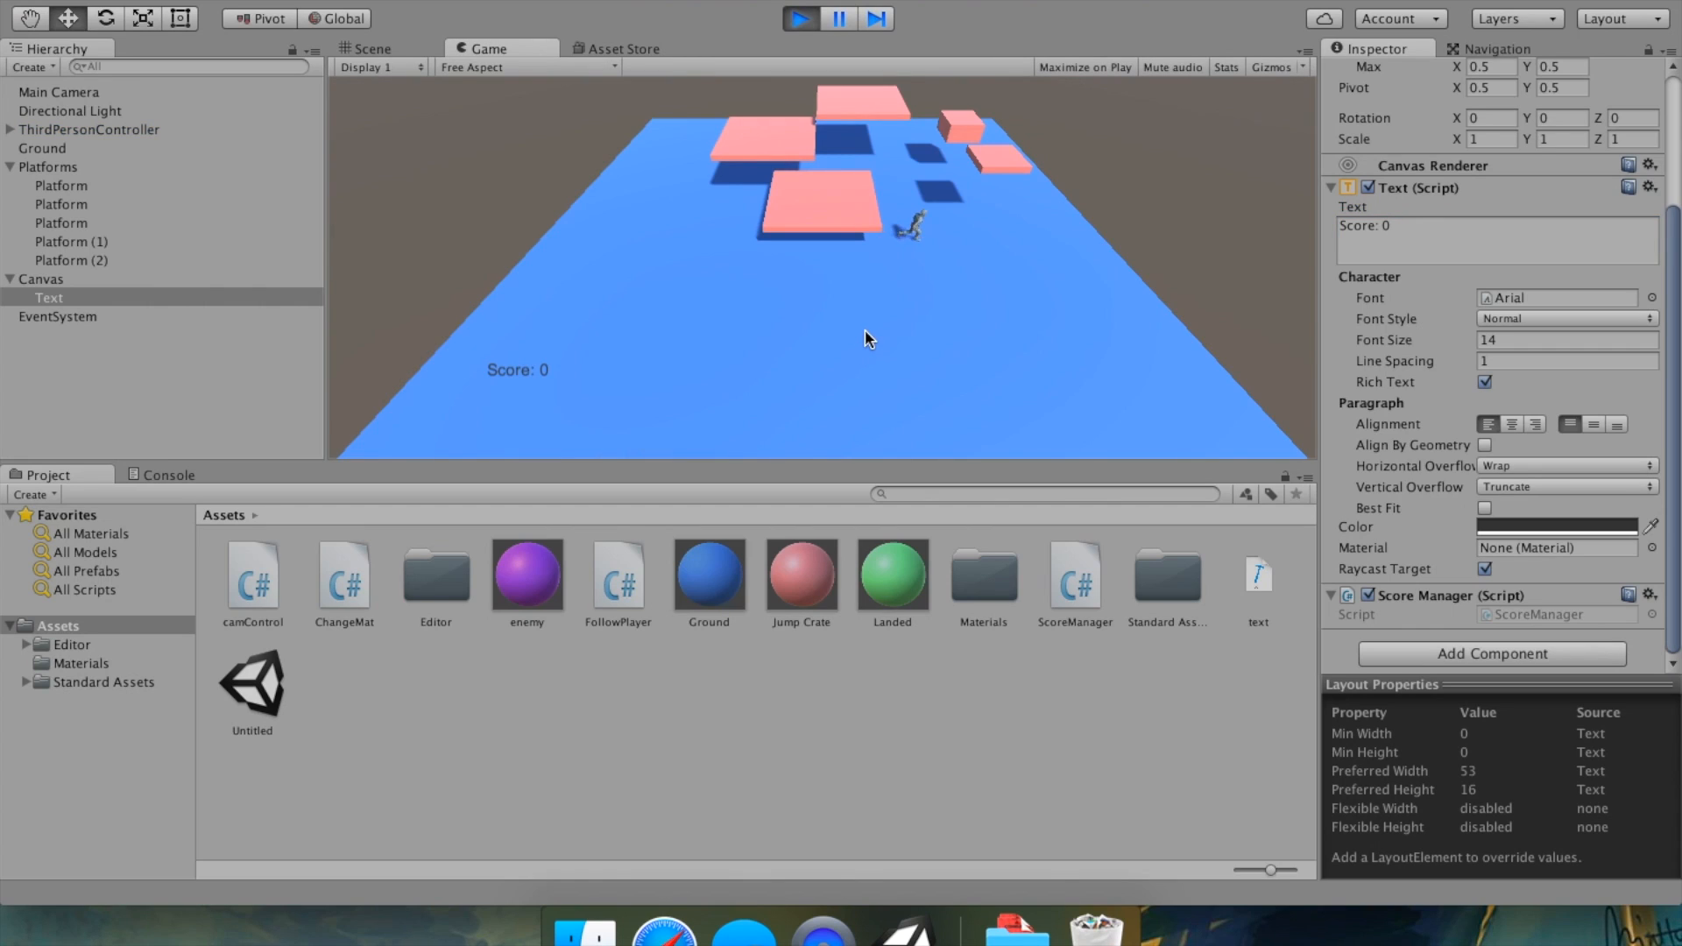
key(Left)
key(space)
key(Up)
key(Left)
key(space)
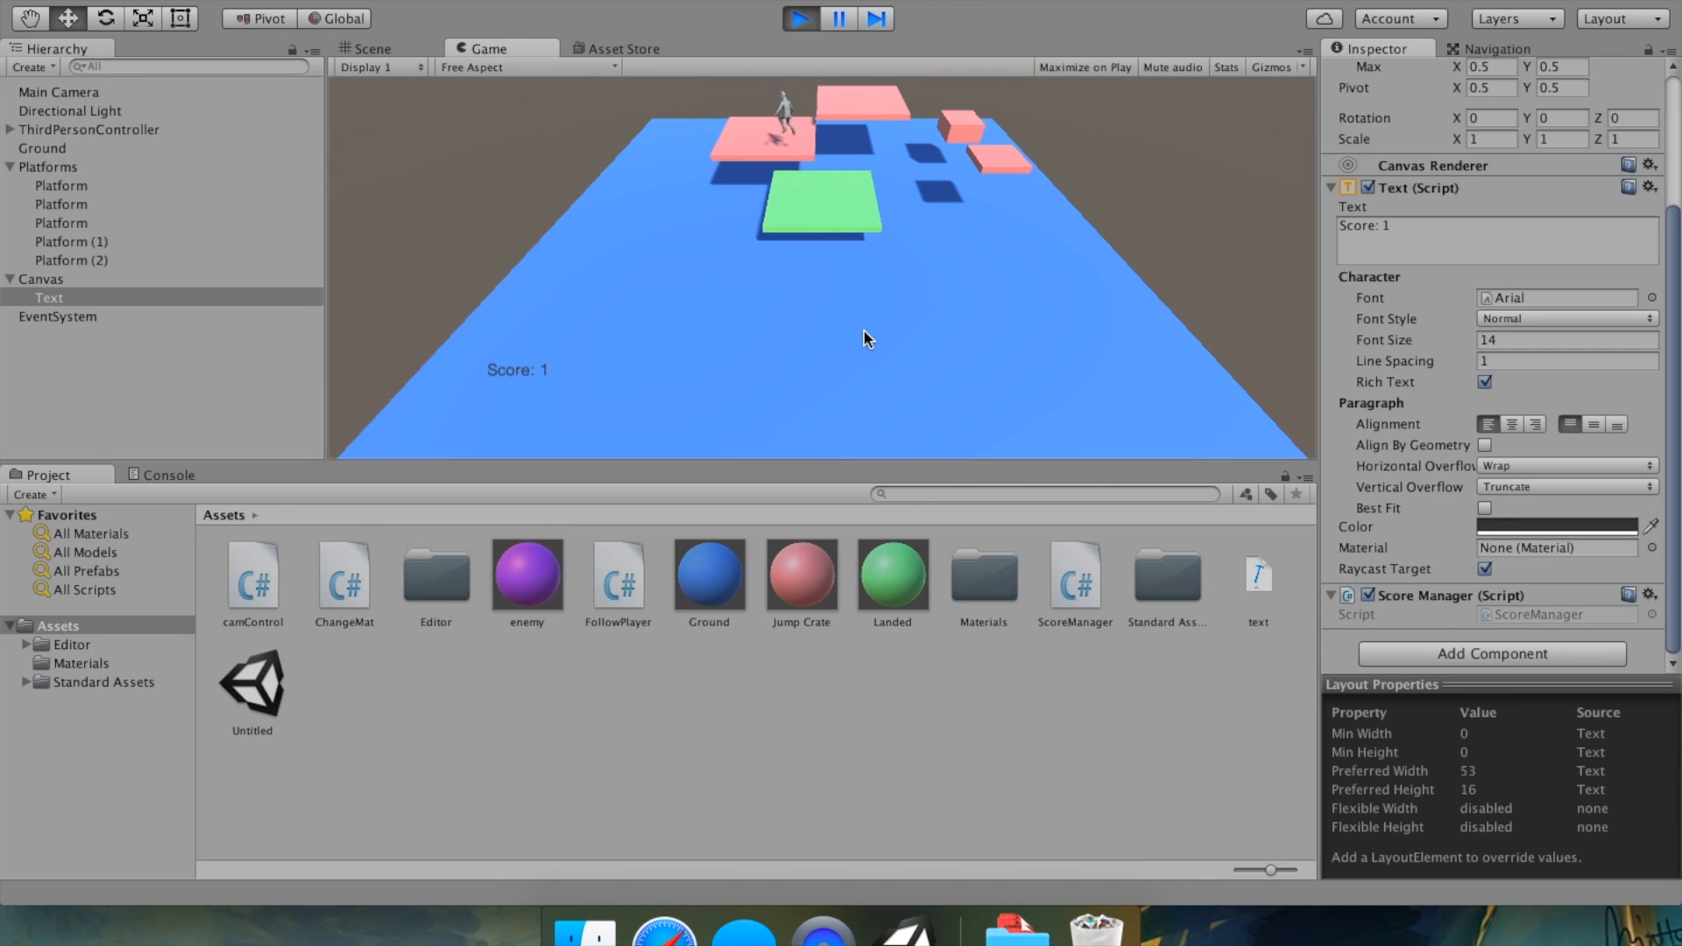
key(Up)
key(Right)
key(space)
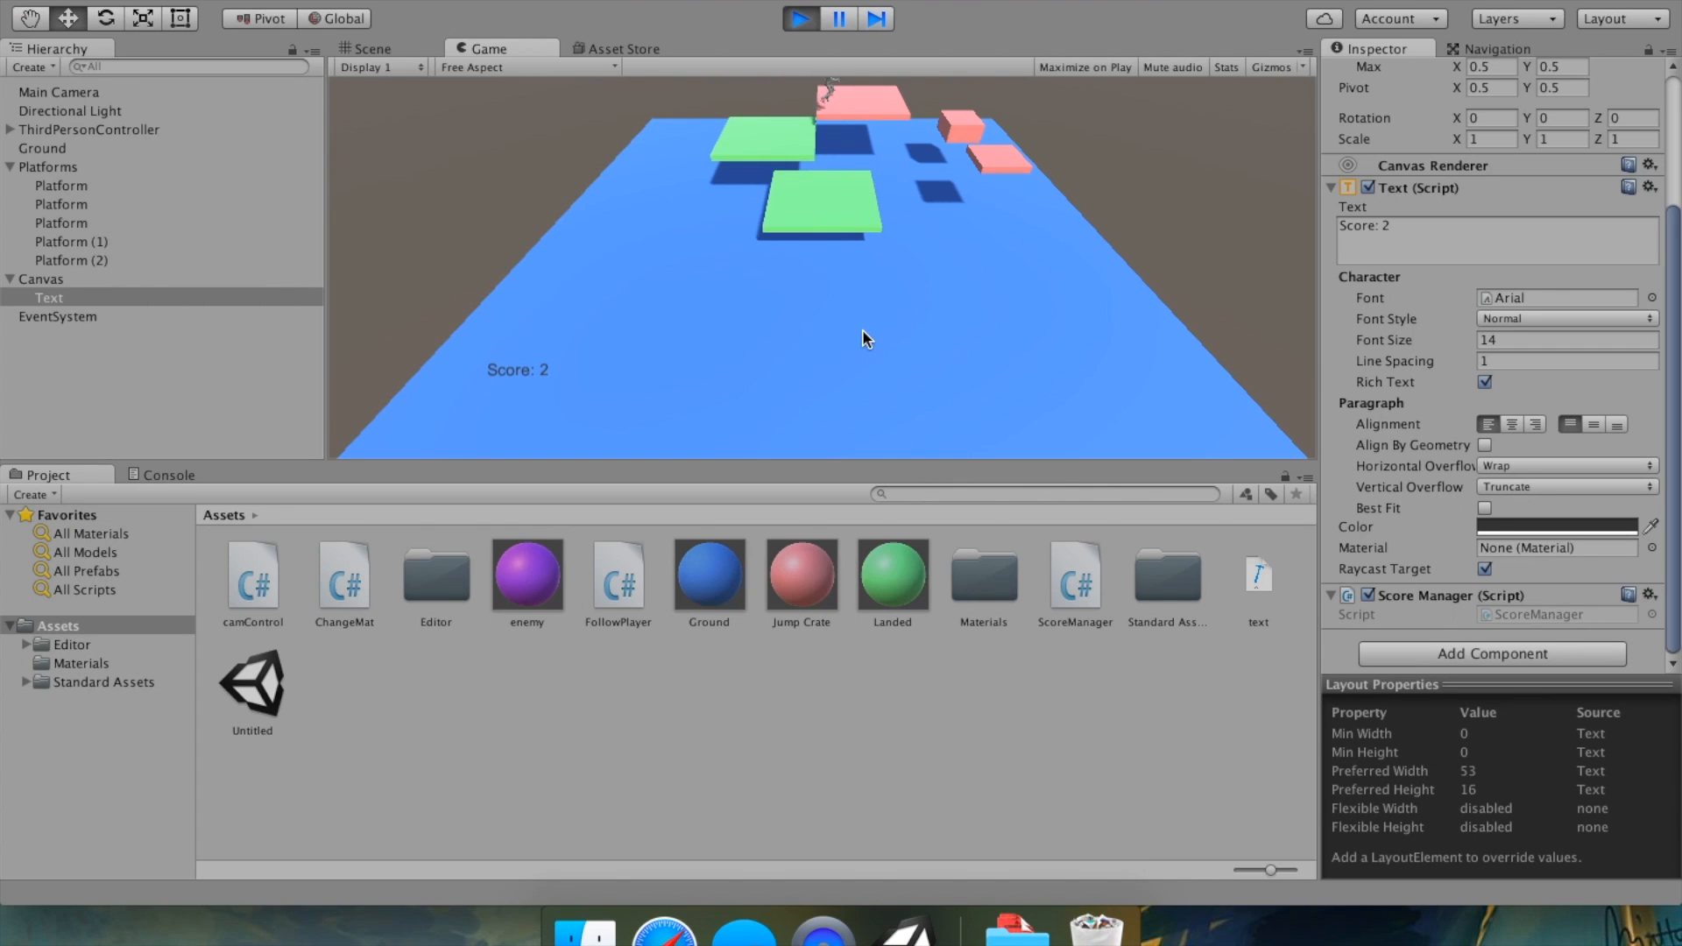
click(801, 19)
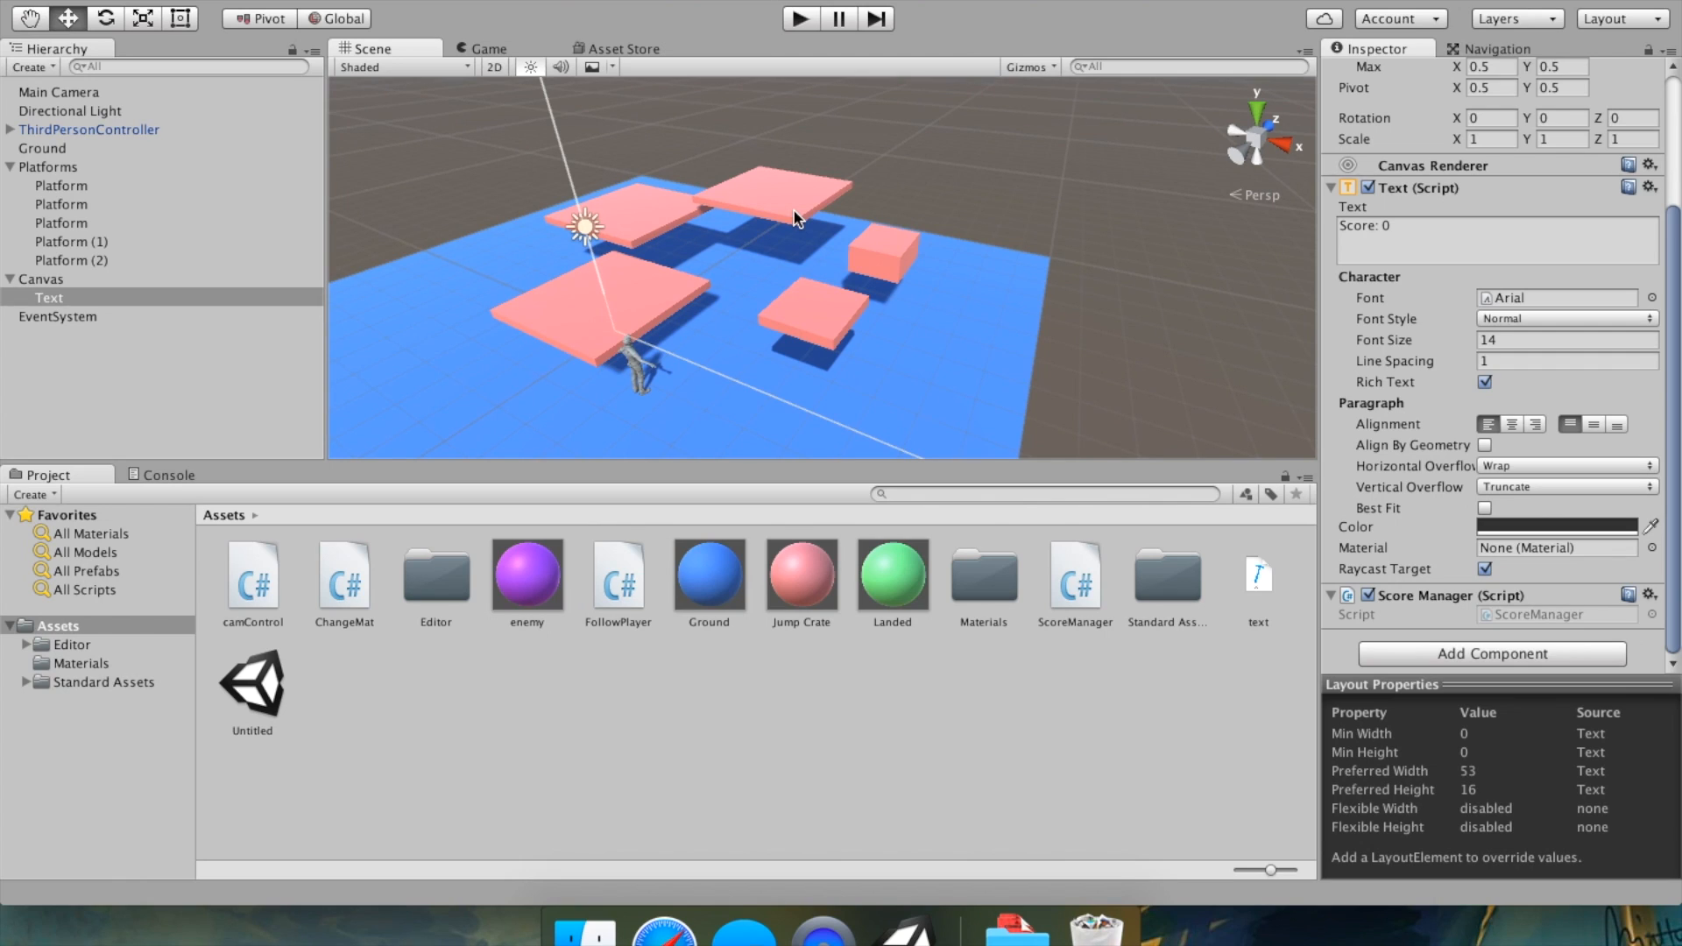
Add a new Cube 3D object to the scene.
right_drag(1074, 364, 811, 371)
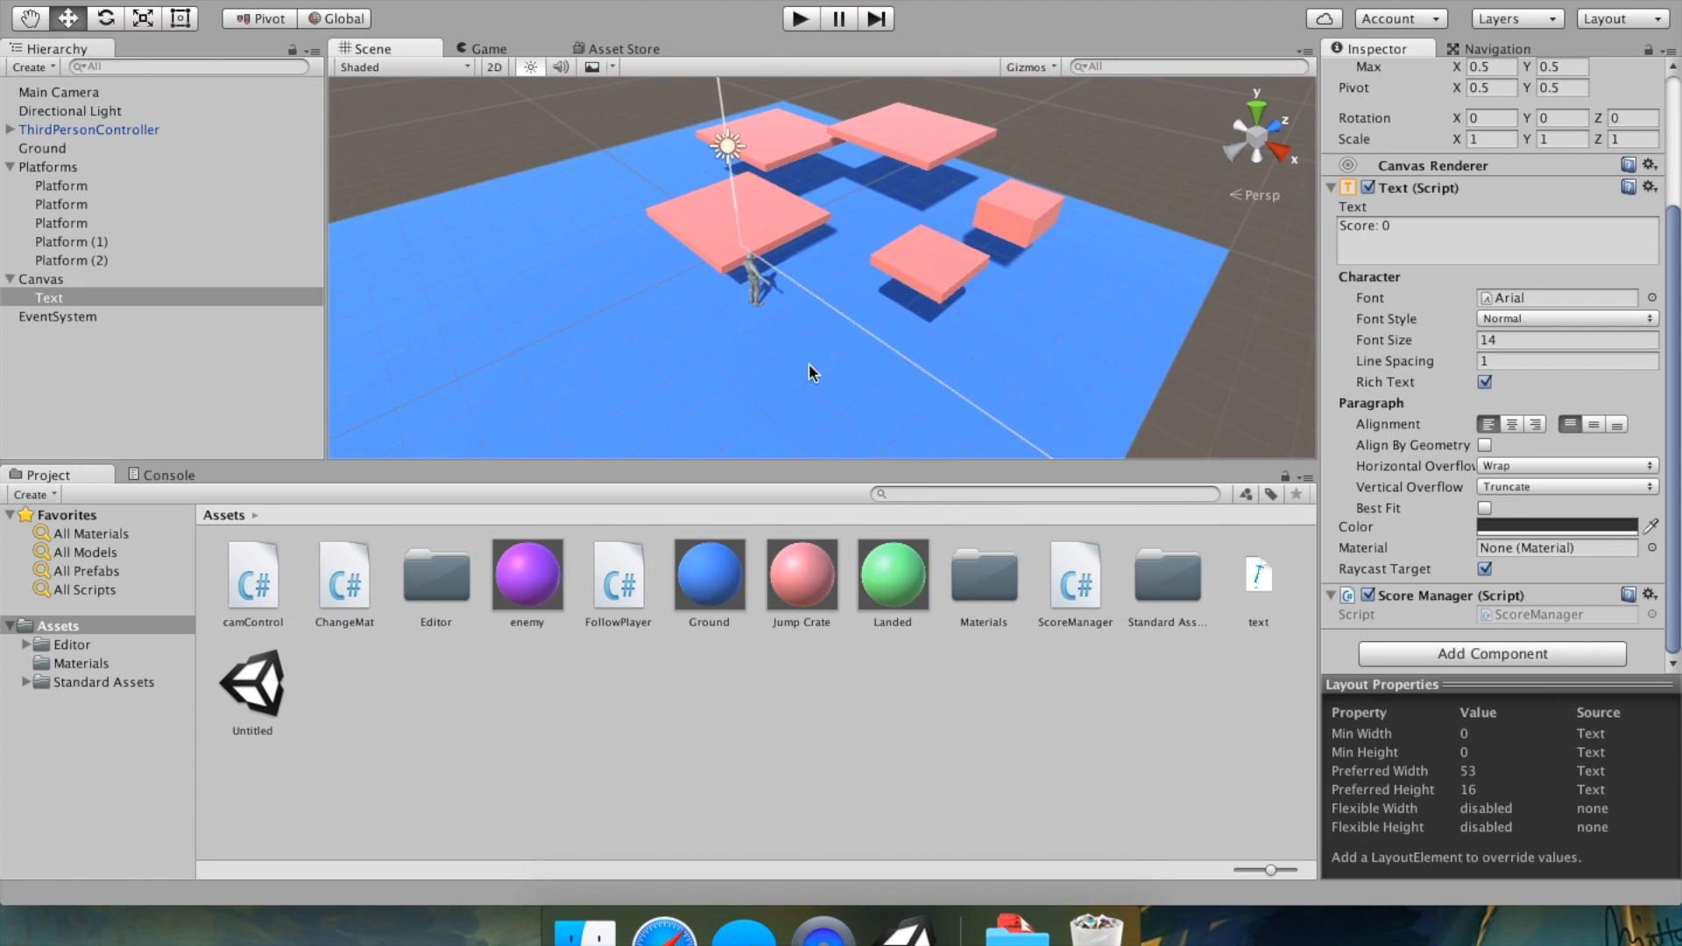
middle_drag(648, 255, 916, 194)
right_drag(917, 194, 947, 207)
middle_drag(946, 207, 823, 339)
scroll(810, 326, down, 5)
scroll(808, 320, up, 3)
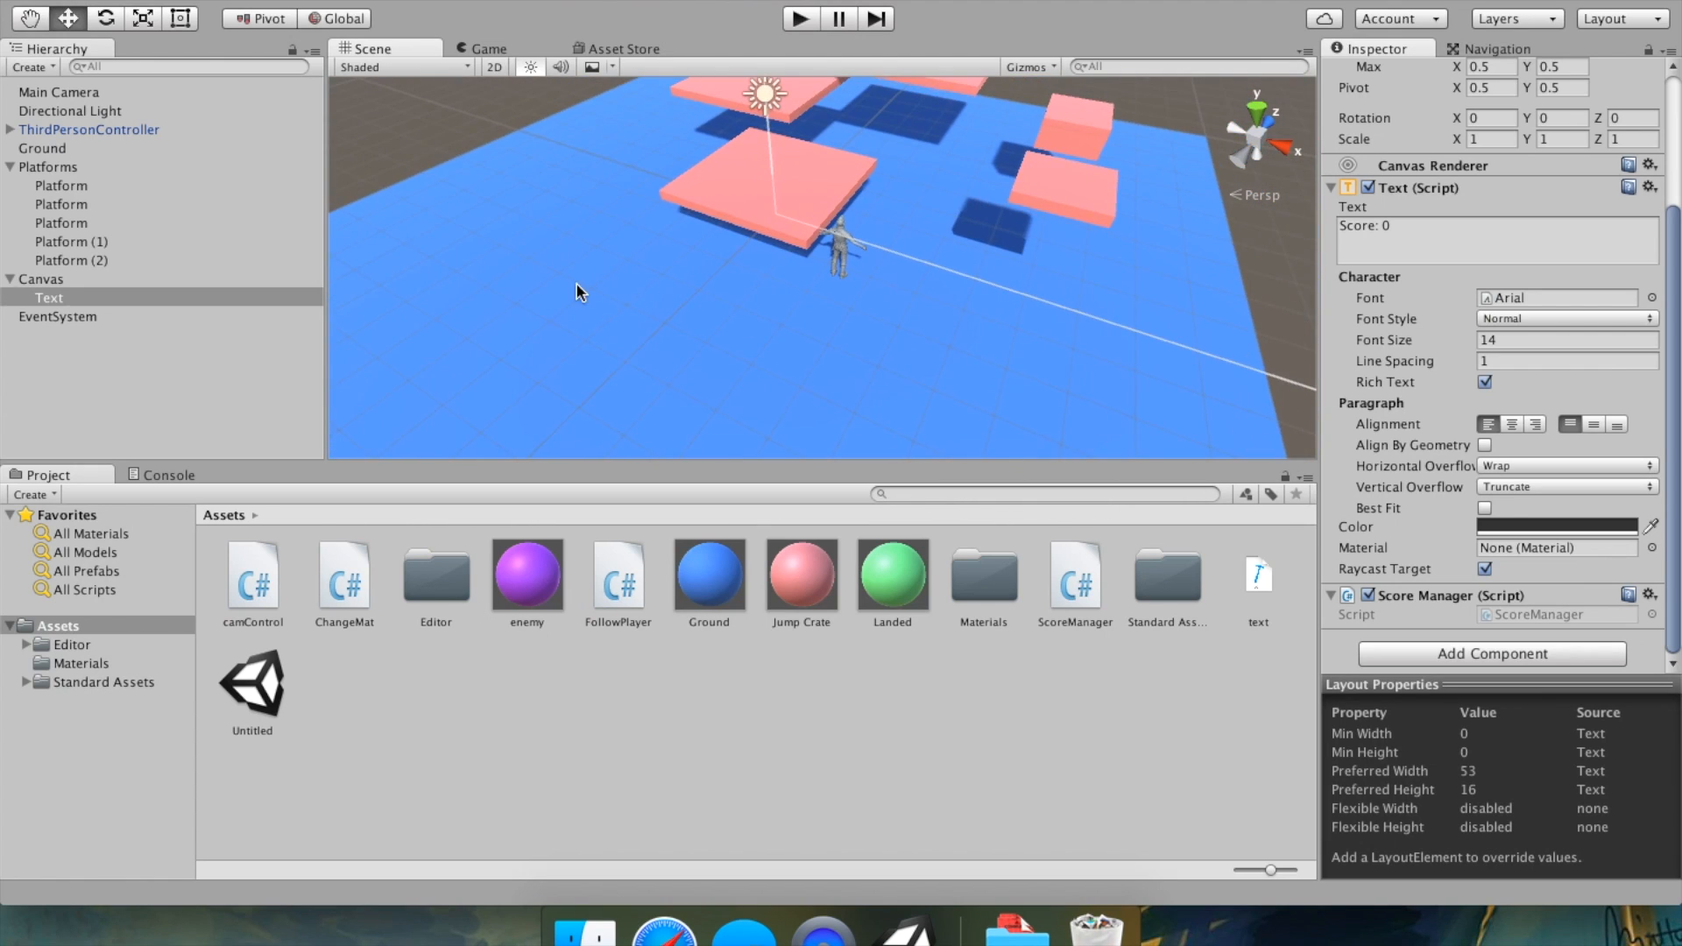
scroll(574, 282, up, 2)
scroll(575, 282, down, 5)
mouse_move(654, 381)
middle_down()
mouse_move(663, 345)
mouse_move(660, 373)
middle_up()
scroll(660, 373, up, 4)
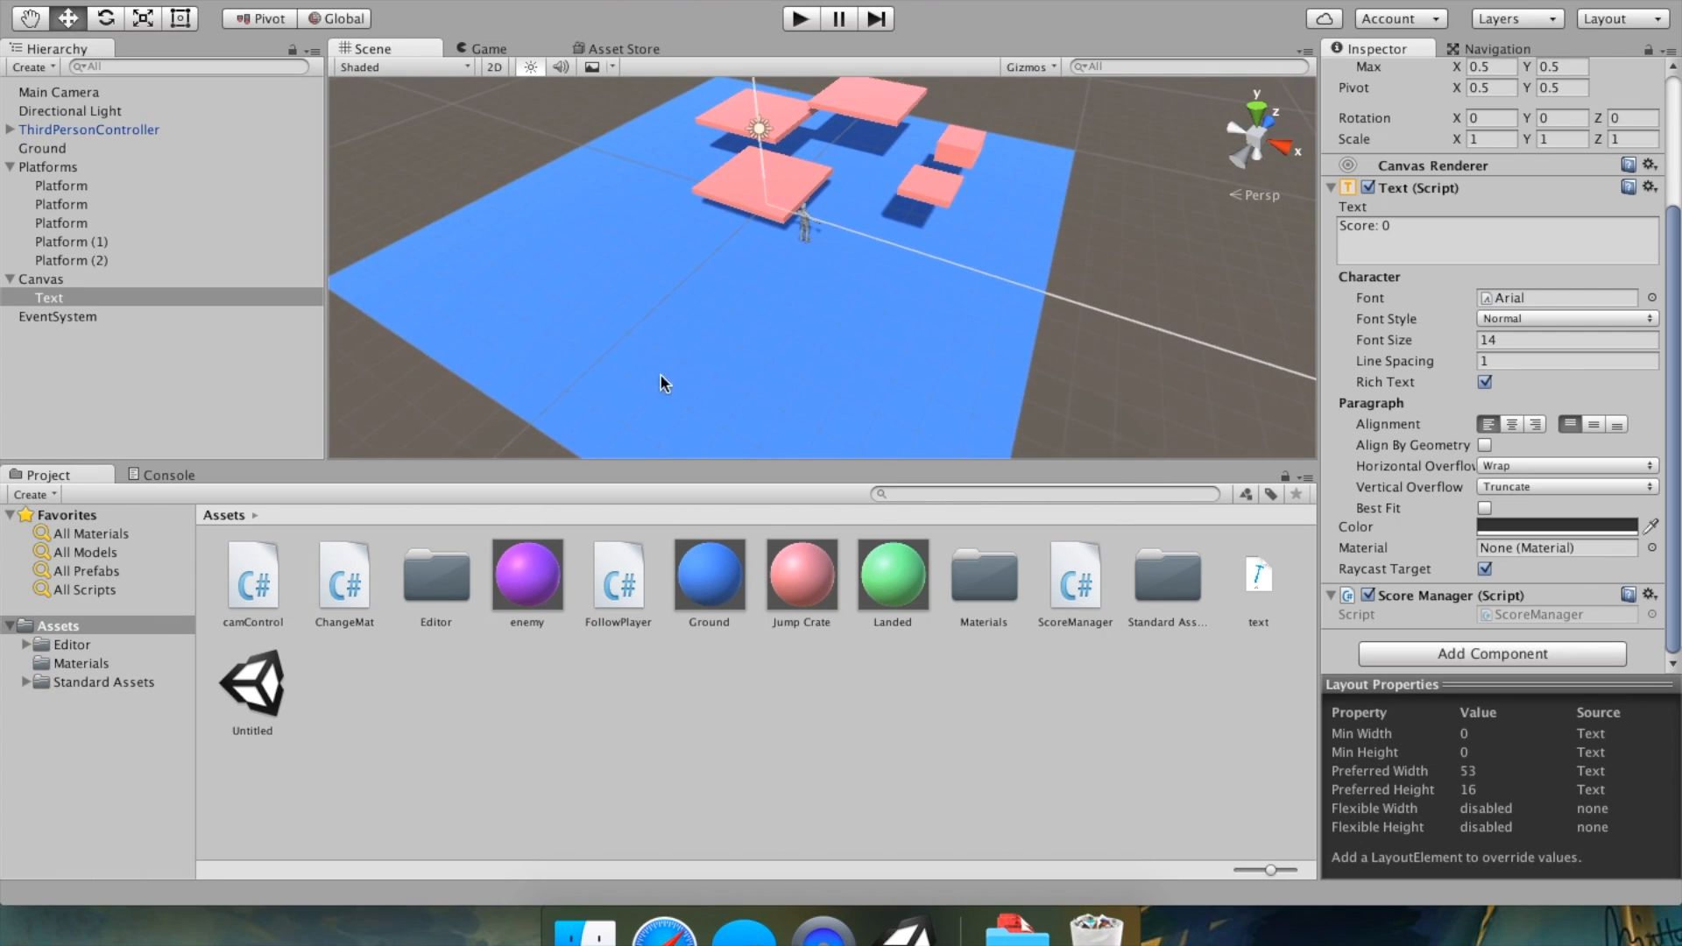
scroll(760, 290, up, 3)
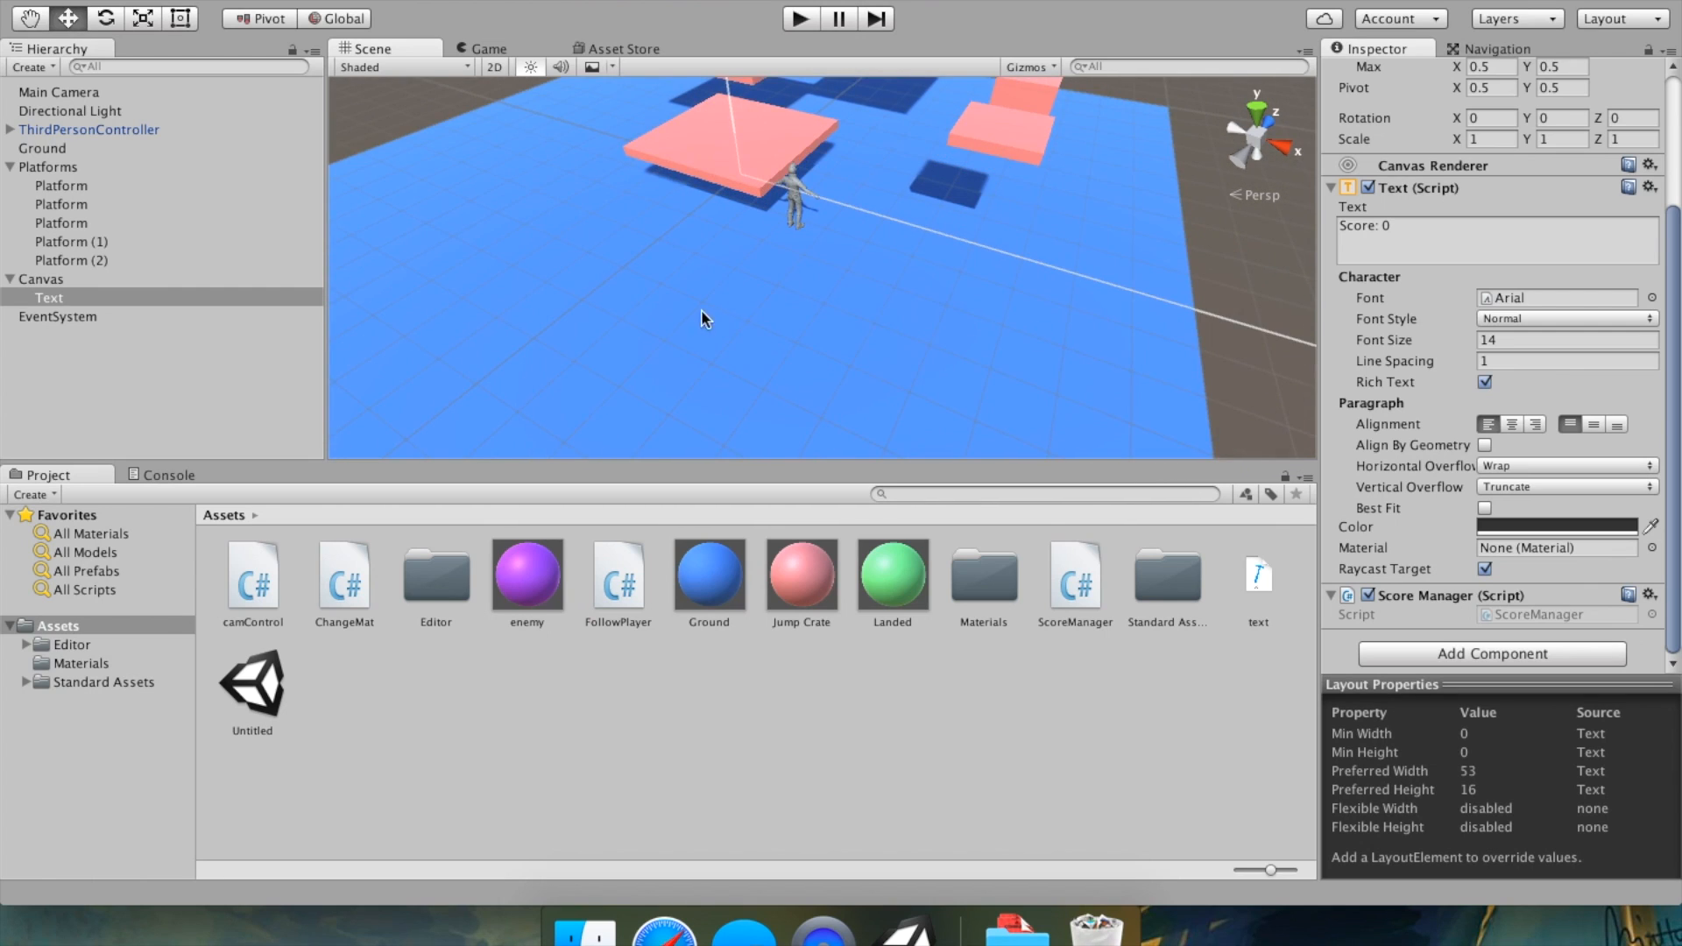
middle_drag(712, 308, 873, 276)
middle_drag(1031, 294, 965, 352)
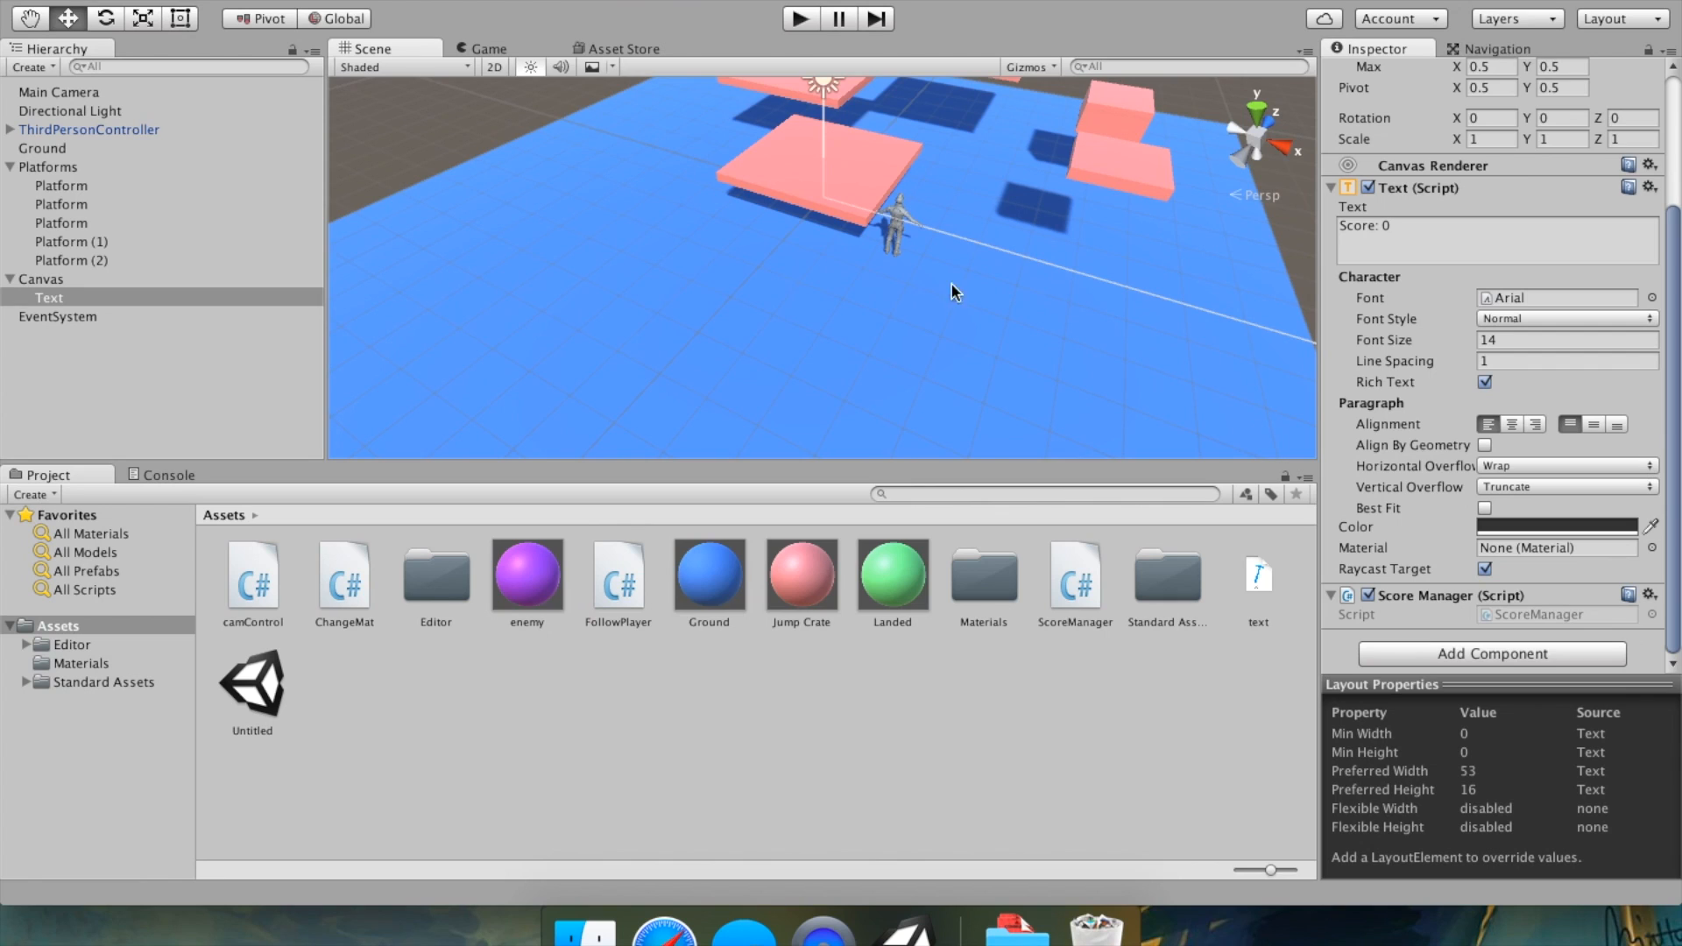
scroll(850, 263, down, 3)
middle_drag(859, 273, 694, 233)
click(221, 344)
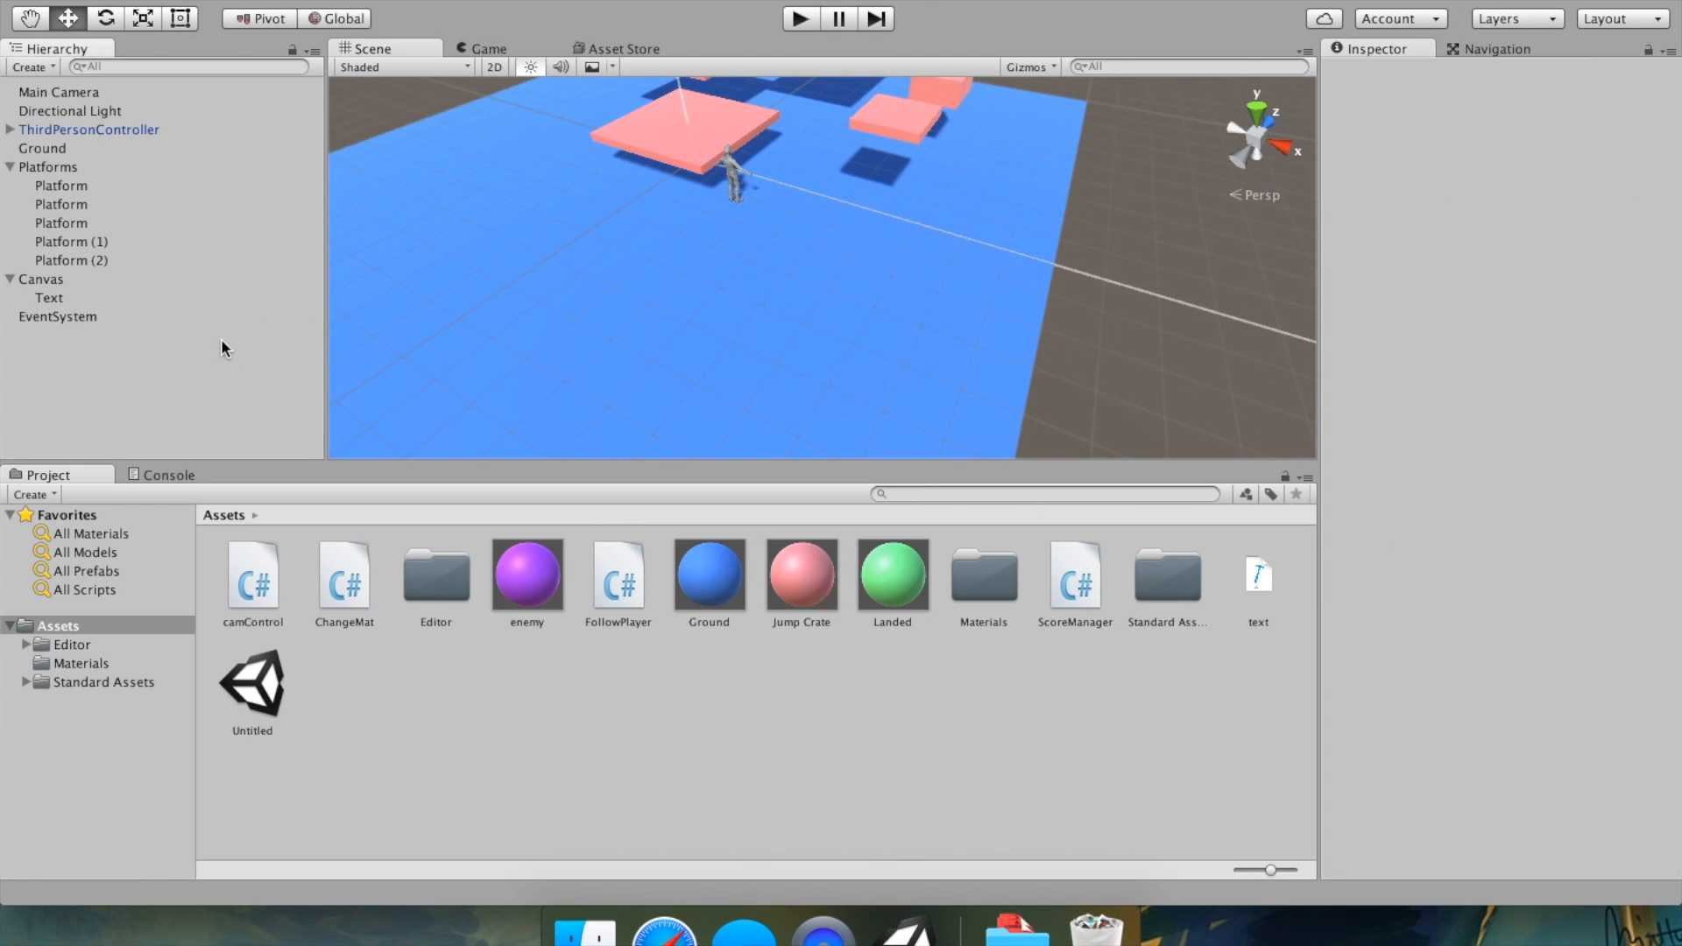
right_click(127, 403)
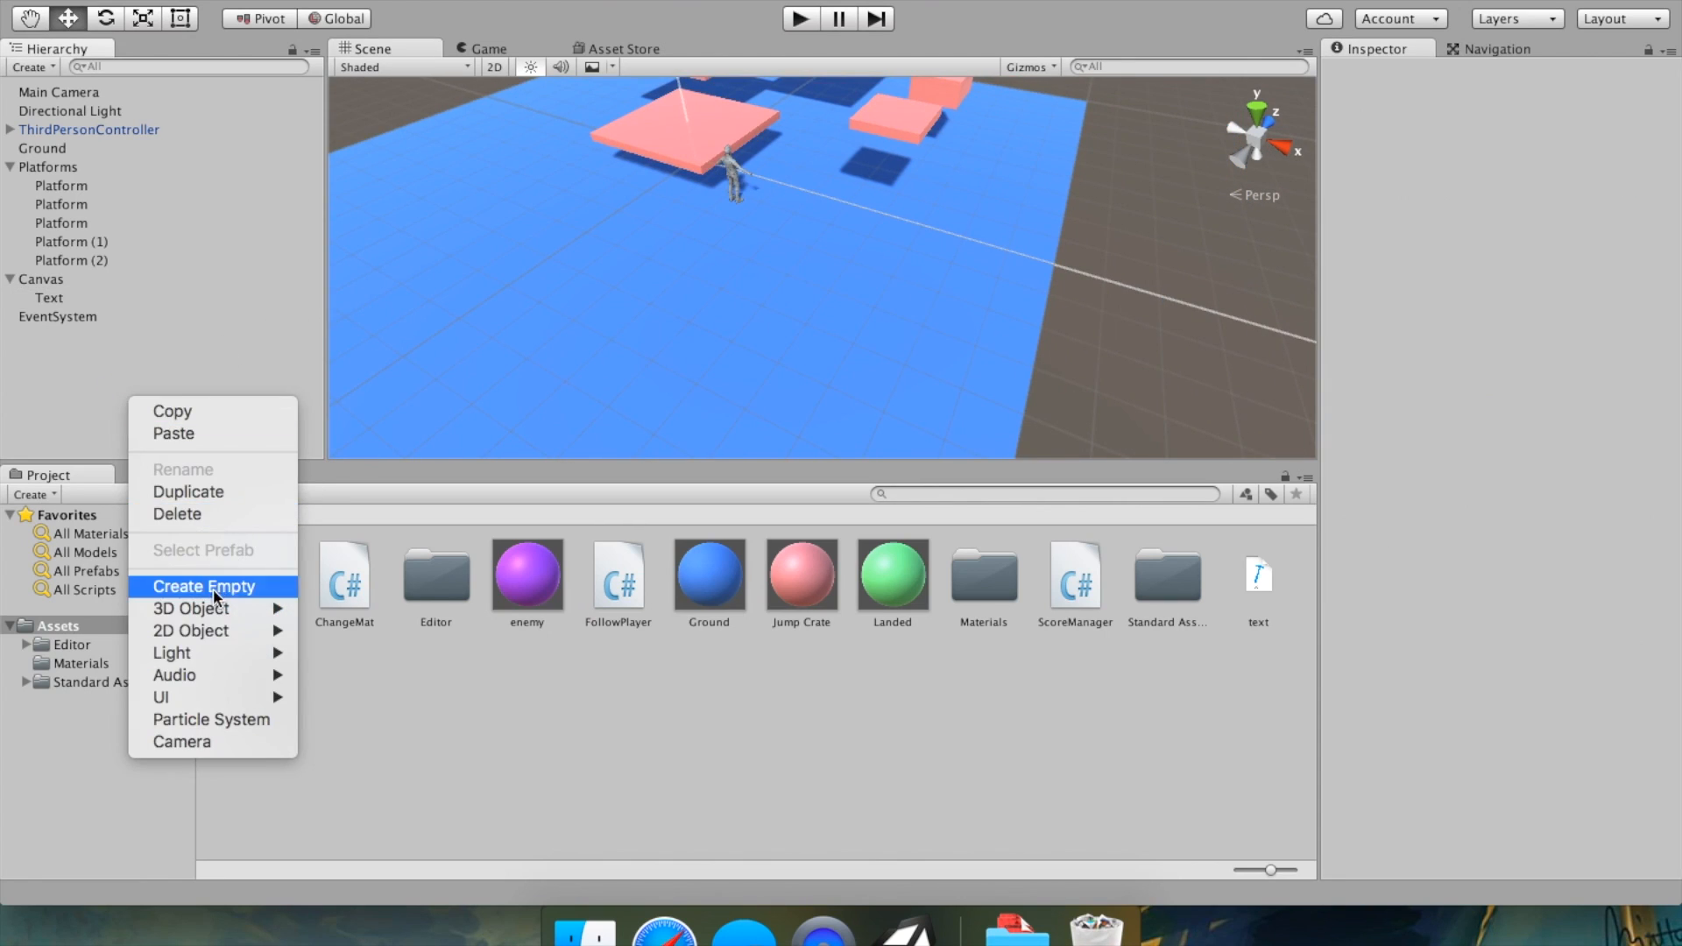
mouse_move(225, 624)
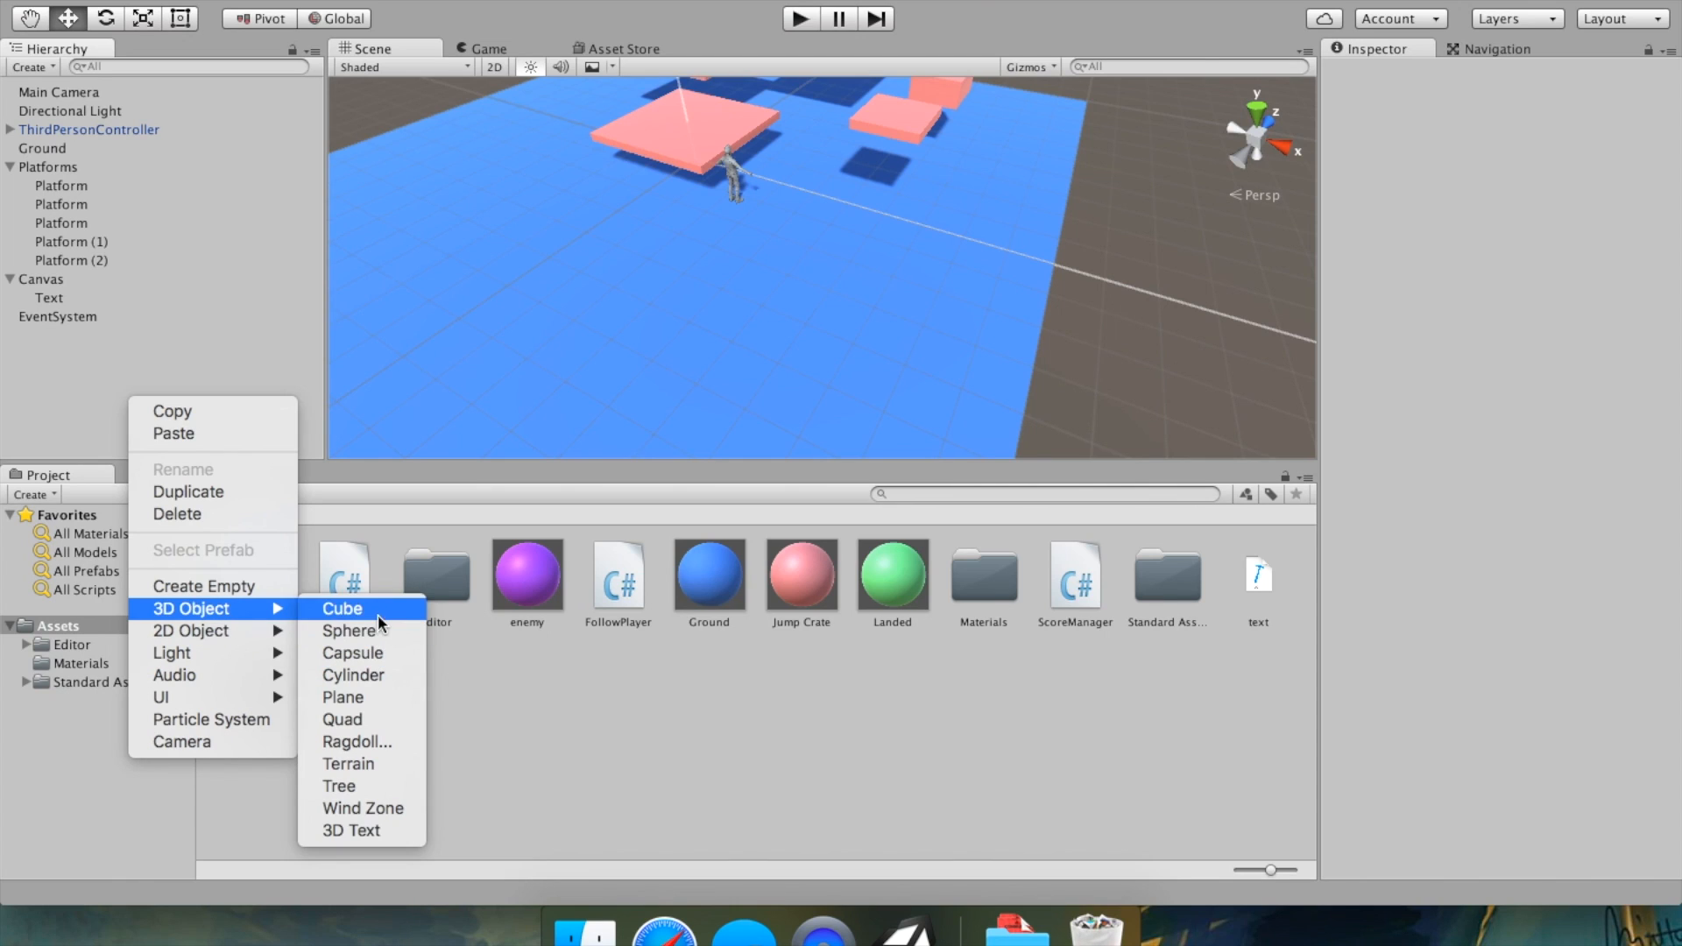
click(377, 610)
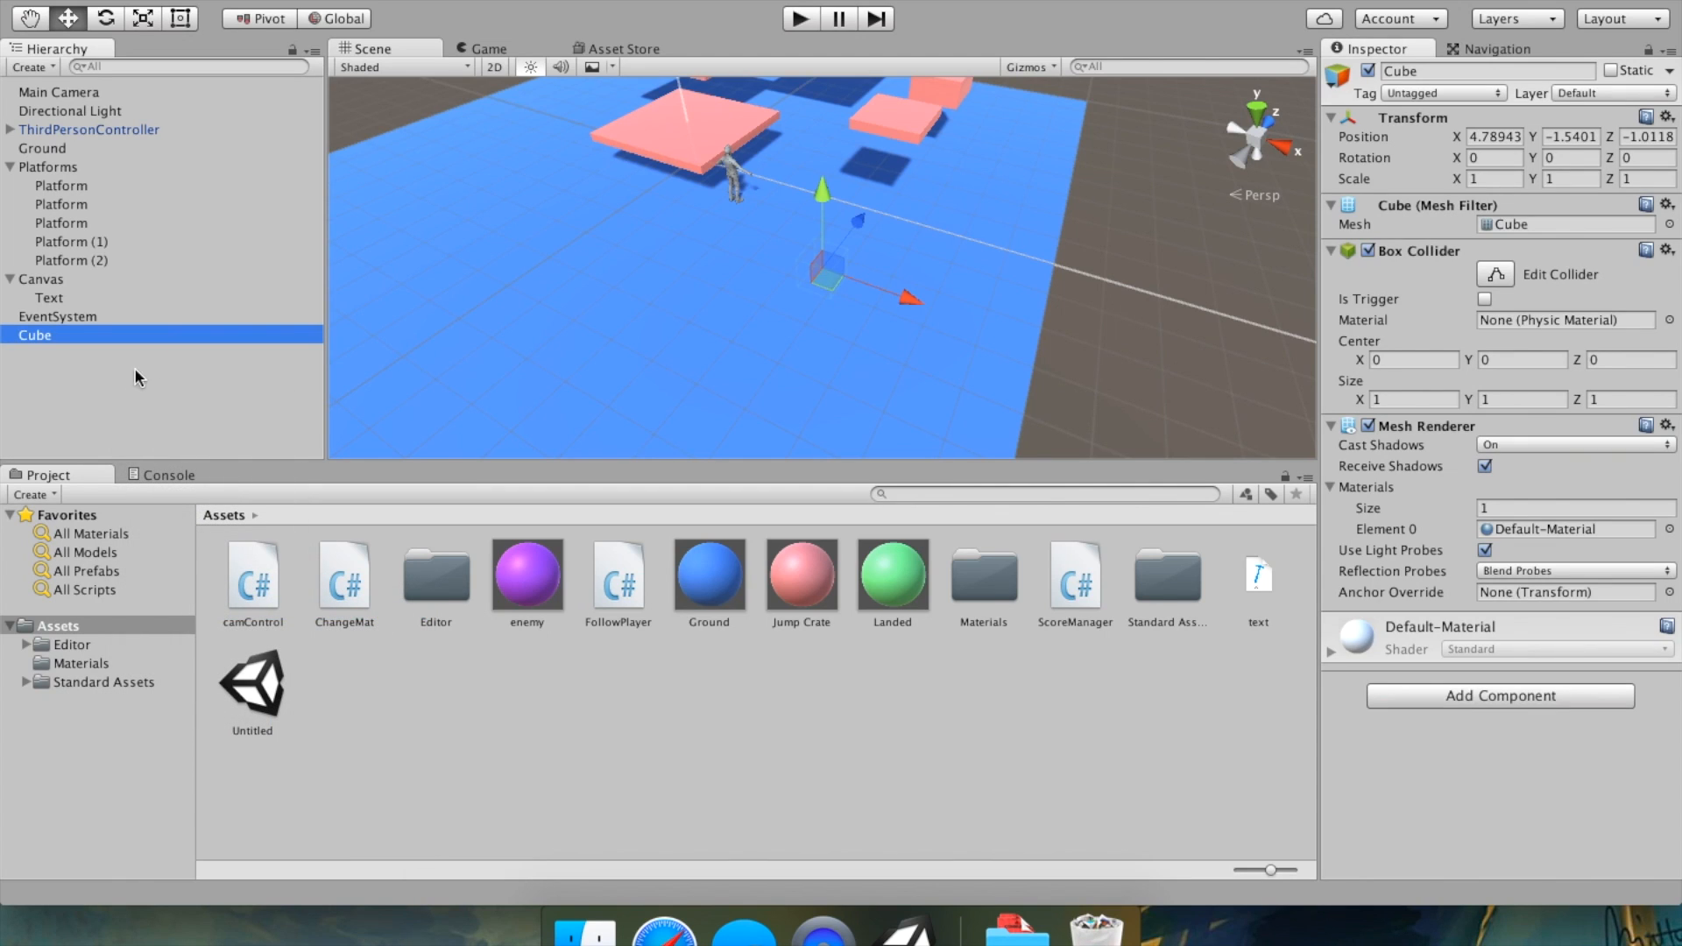
Rename the new cube to Enemy.
right_click(128, 341)
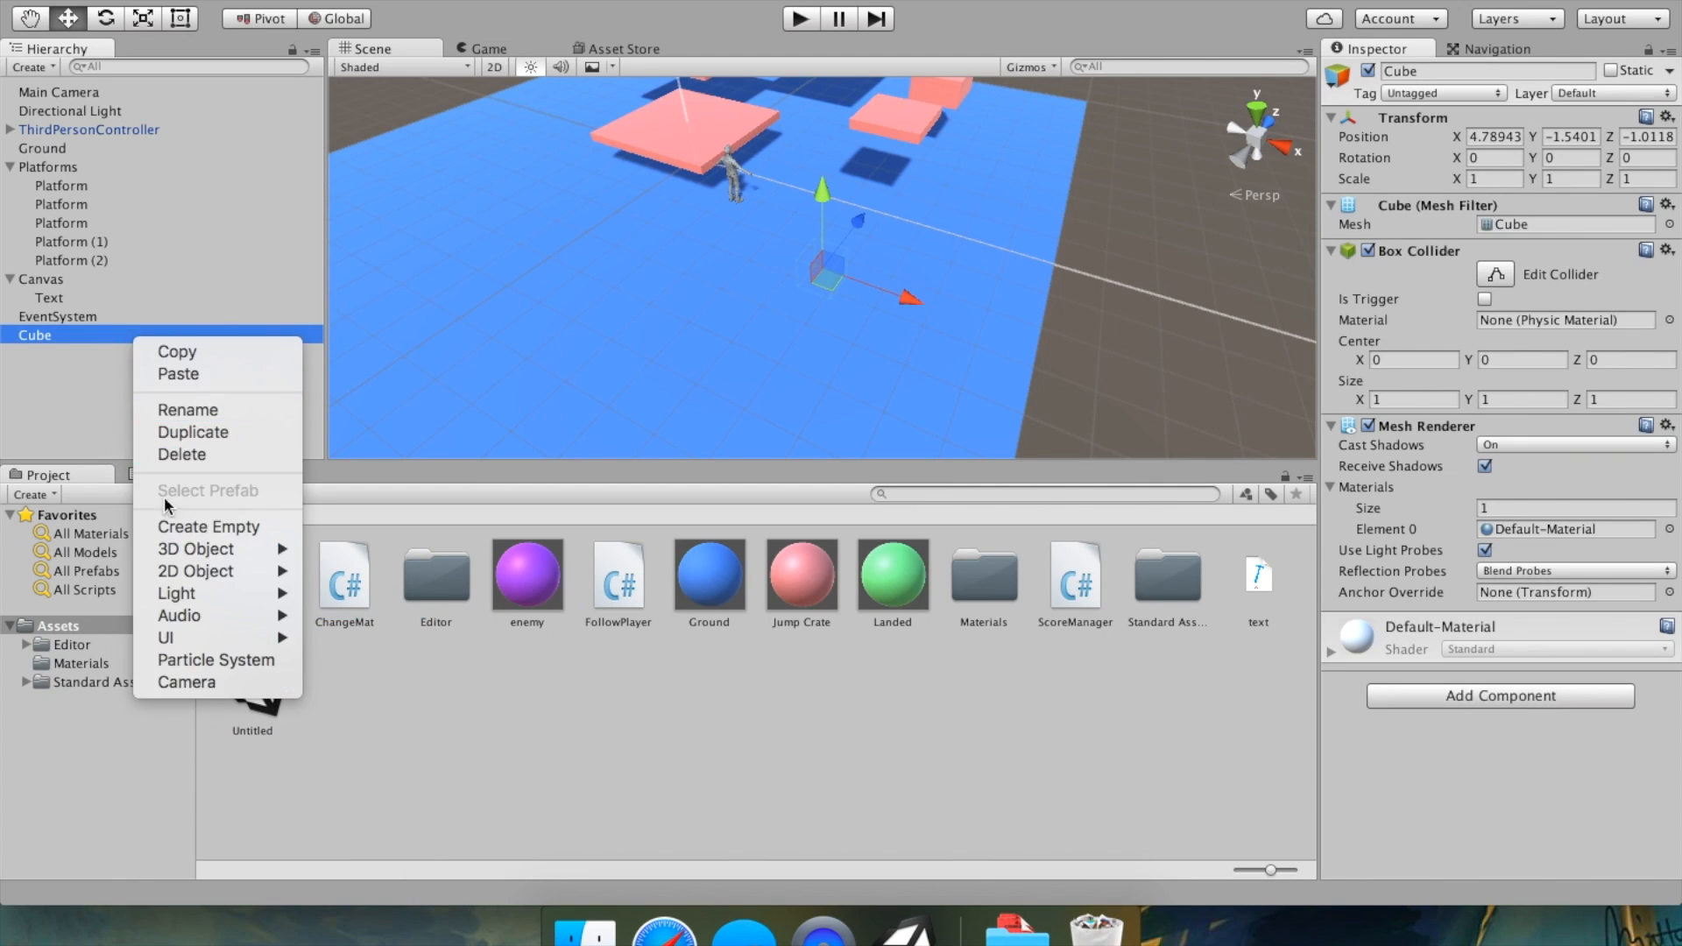
click(213, 415)
text(Eney)
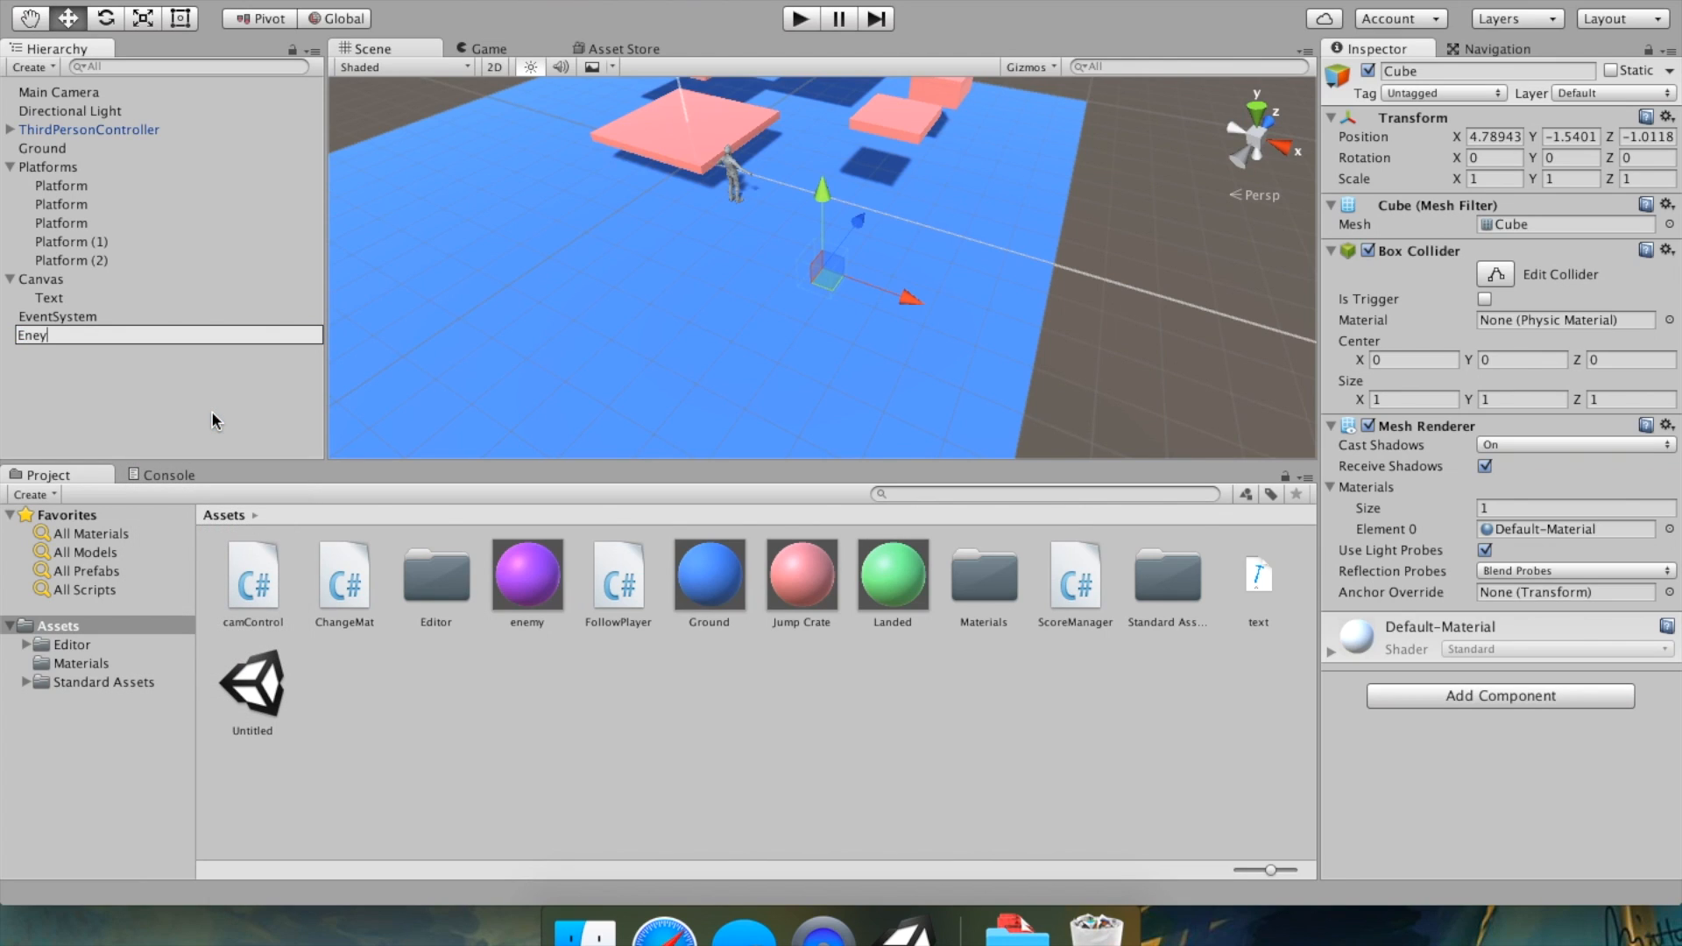
key(BackSpace)
text(my)
key(Return)
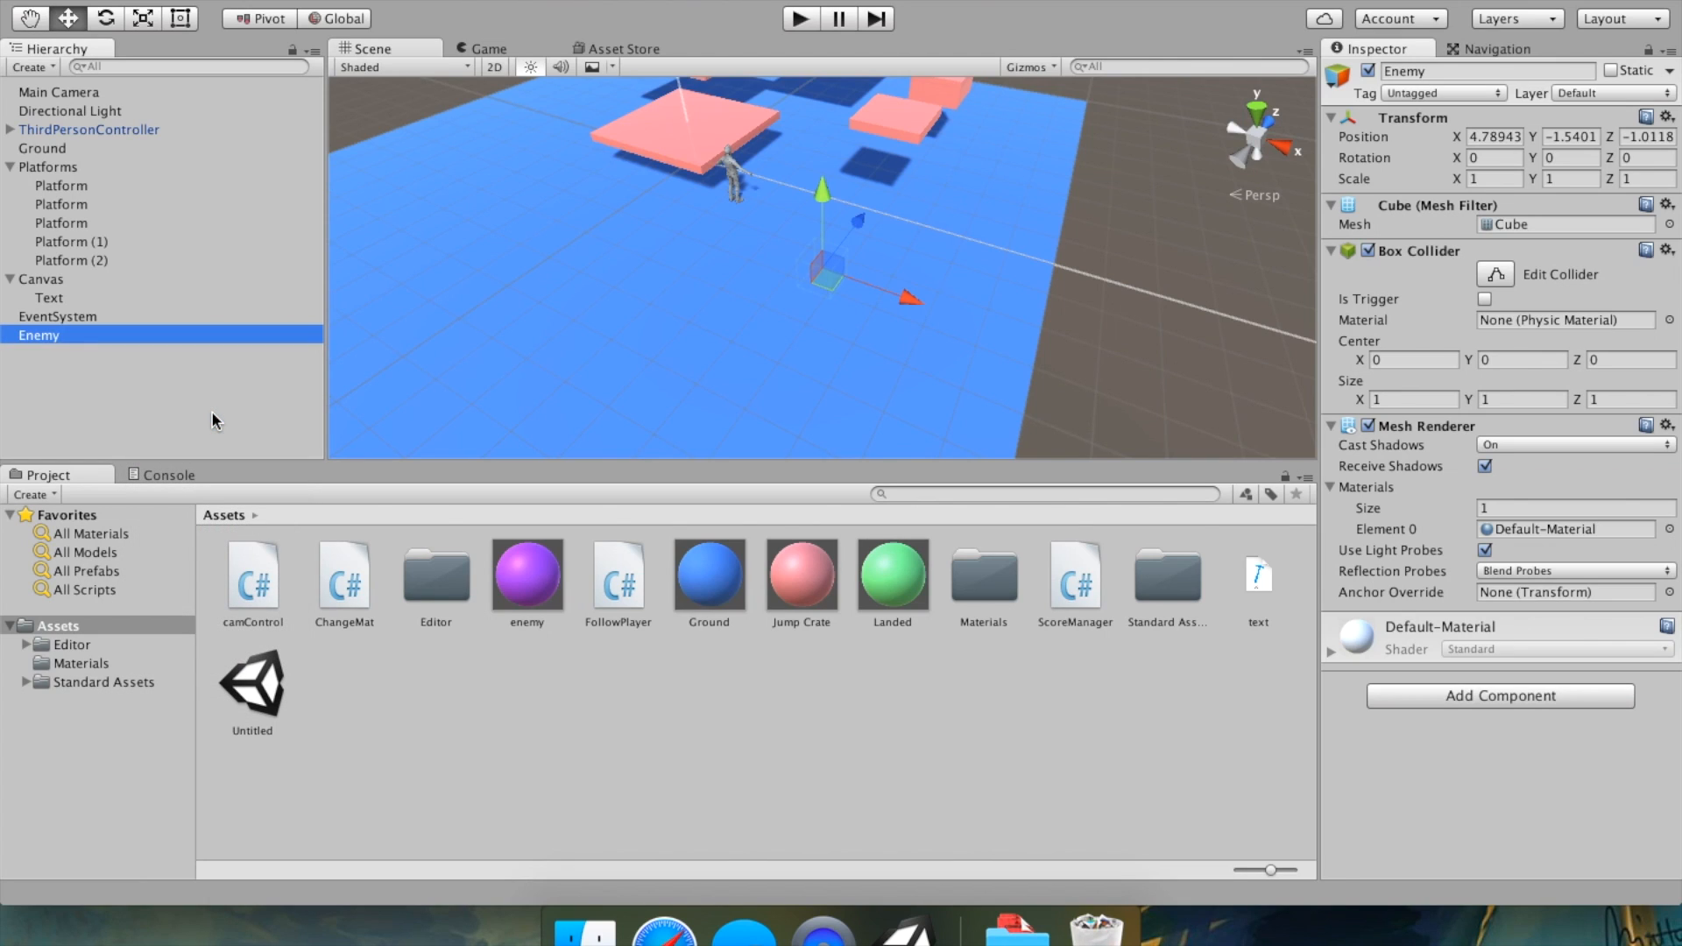
Set the Enemy's position to 0, 0, 0.
click(1505, 140)
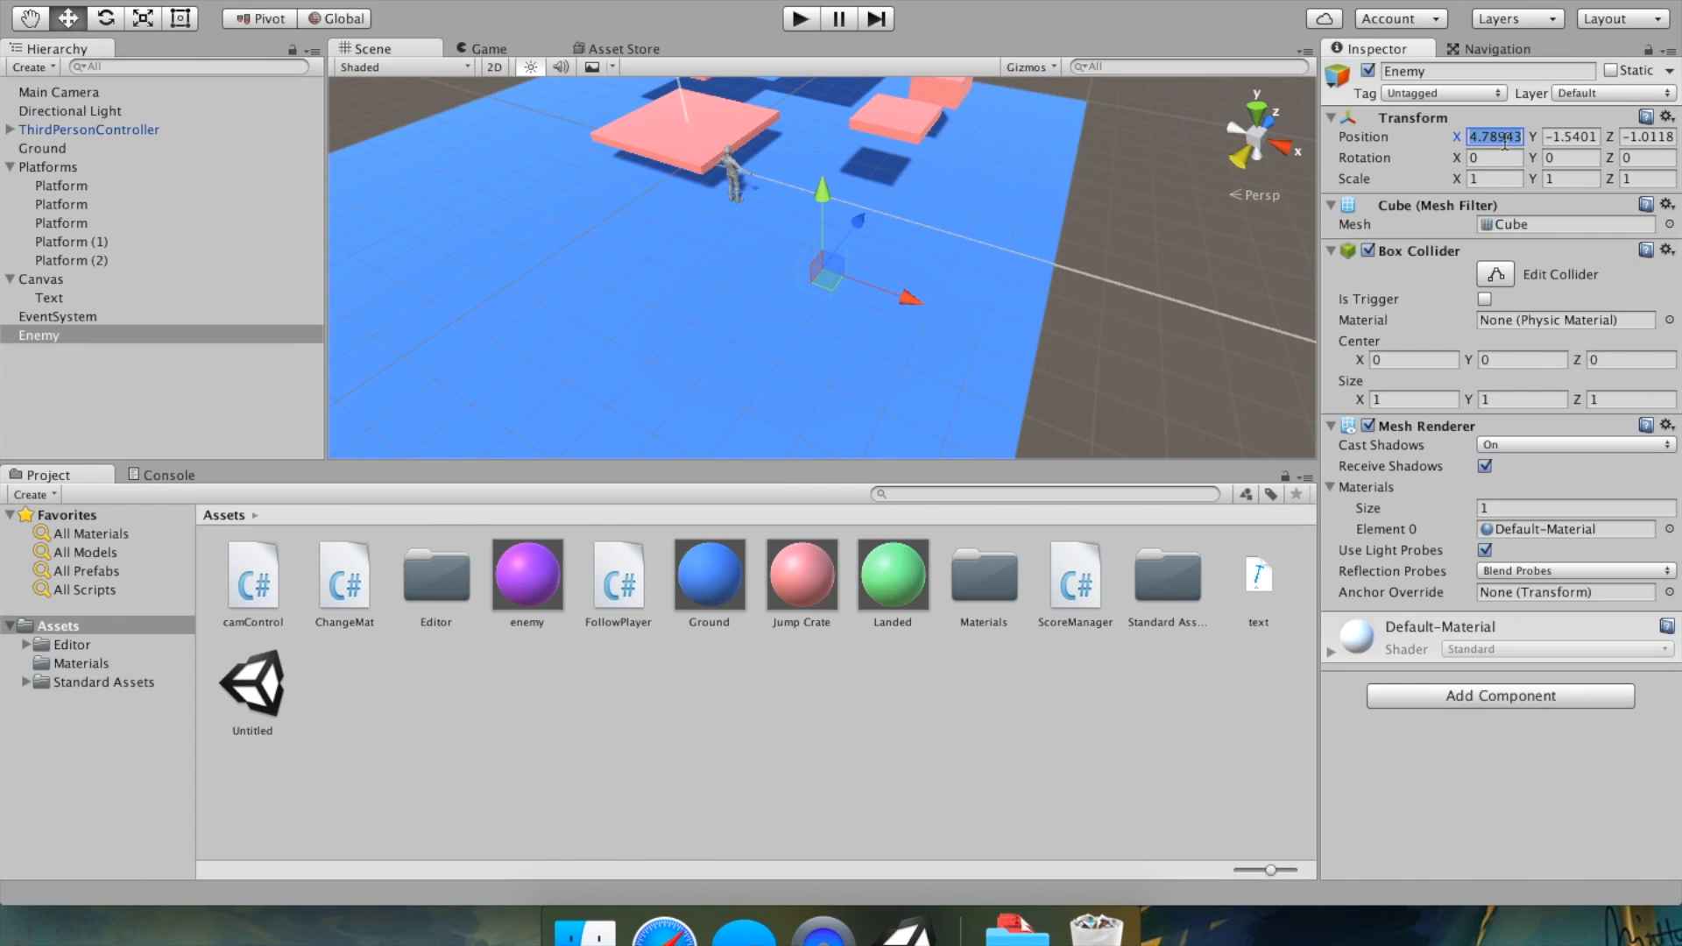
text(0)
key(Tab)
text(0)
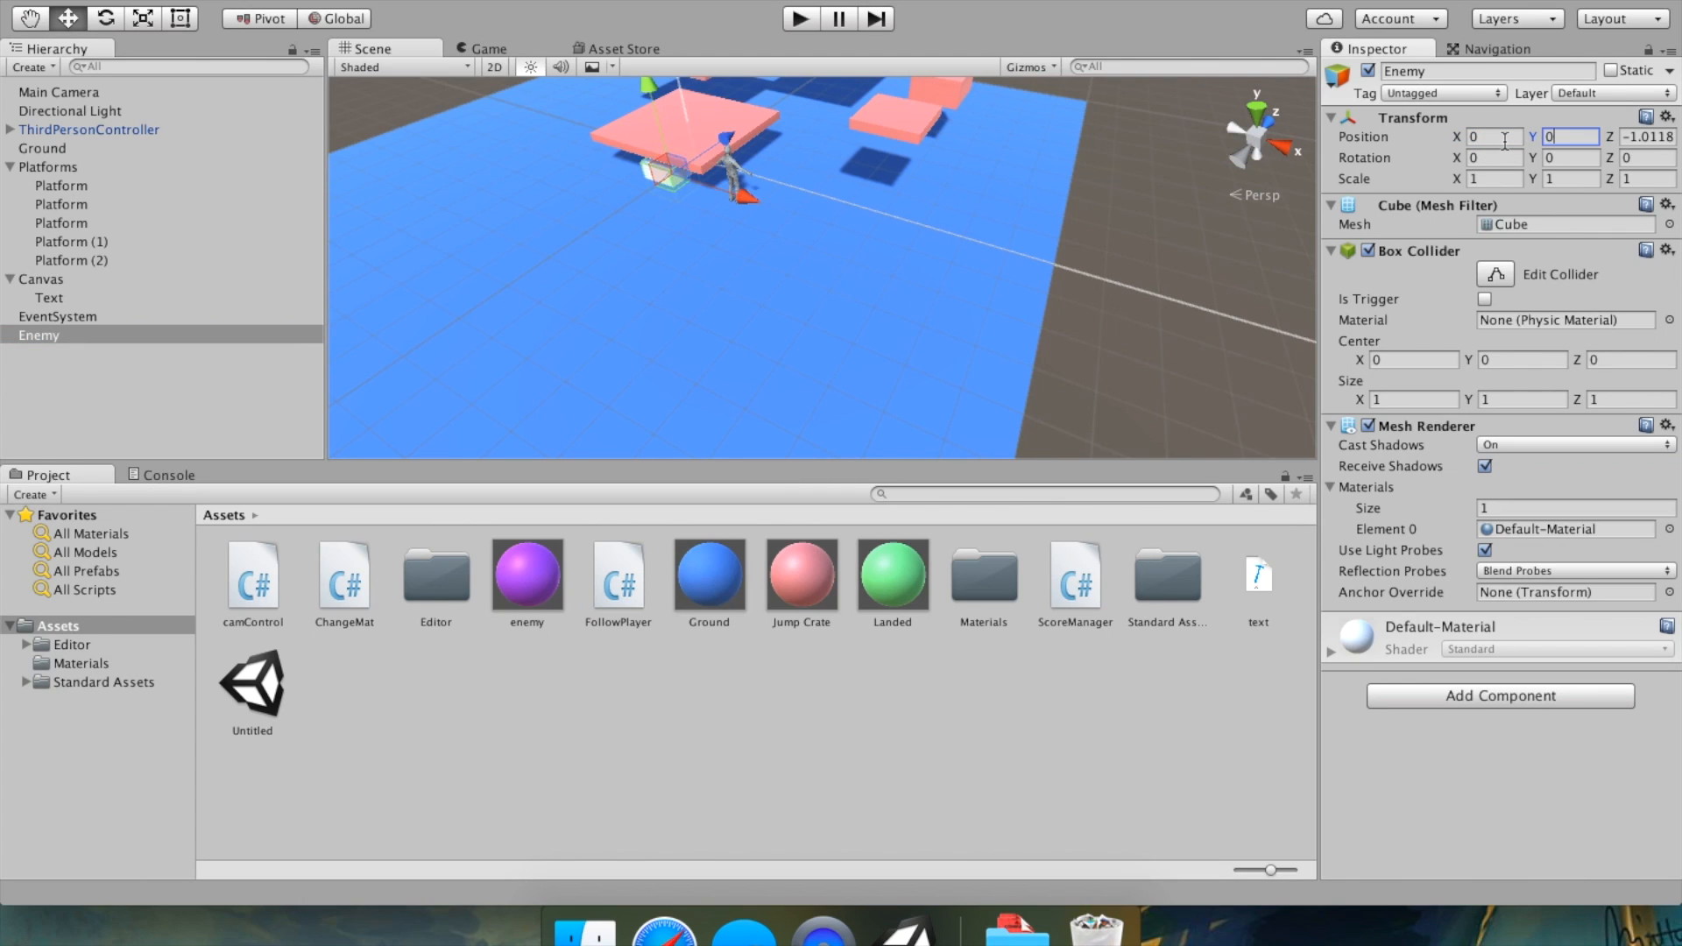
key(Tab)
text(0)
Move the Enemy cube in the scene to about Y 1.3 and Z -7.65.
mouse_move(724, 249)
middle_down()
mouse_move(845, 364)
mouse_move(745, 392)
mouse_move(874, 169)
mouse_move(807, 187)
mouse_move(969, 382)
middle_up()
right_drag(970, 381, 861, 351)
drag(810, 191, 692, 354)
middle_drag(691, 354, 841, 265)
drag(711, 252, 713, 215)
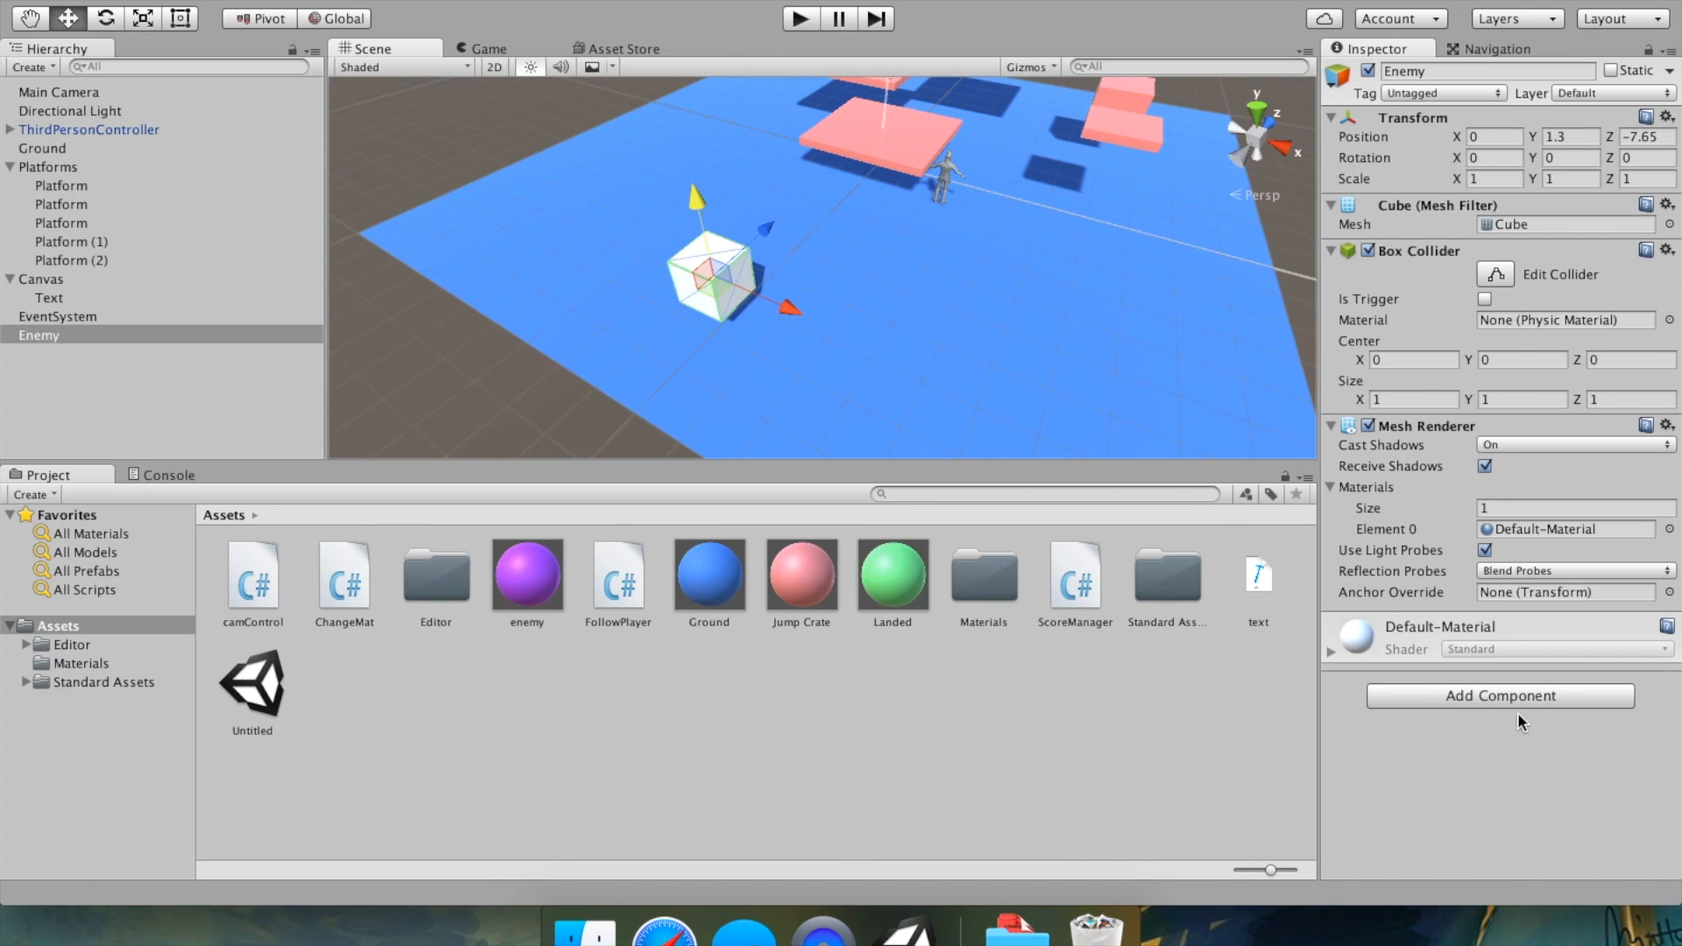
Assign the enemy material to the Enemy cube's mesh renderer.
click(1667, 529)
scroll(1346, 434, down, 3)
scroll(1345, 434, down, 2)
double_click(1393, 407)
click(487, 427)
click(738, 291)
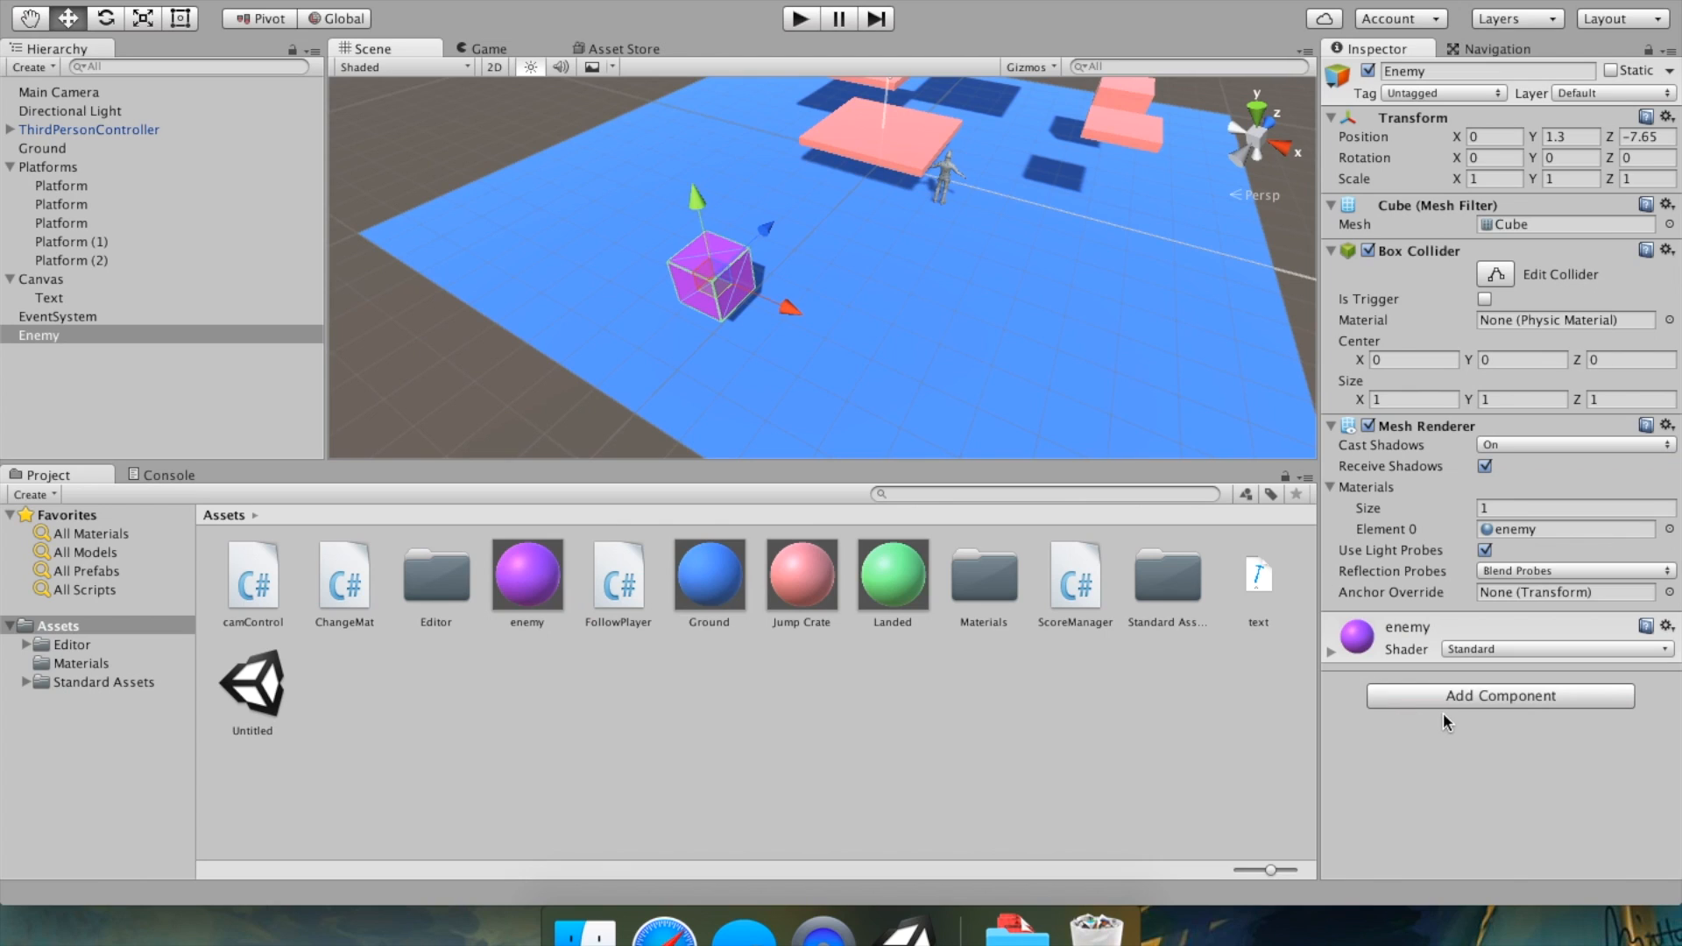
click(1465, 692)
click(1433, 749)
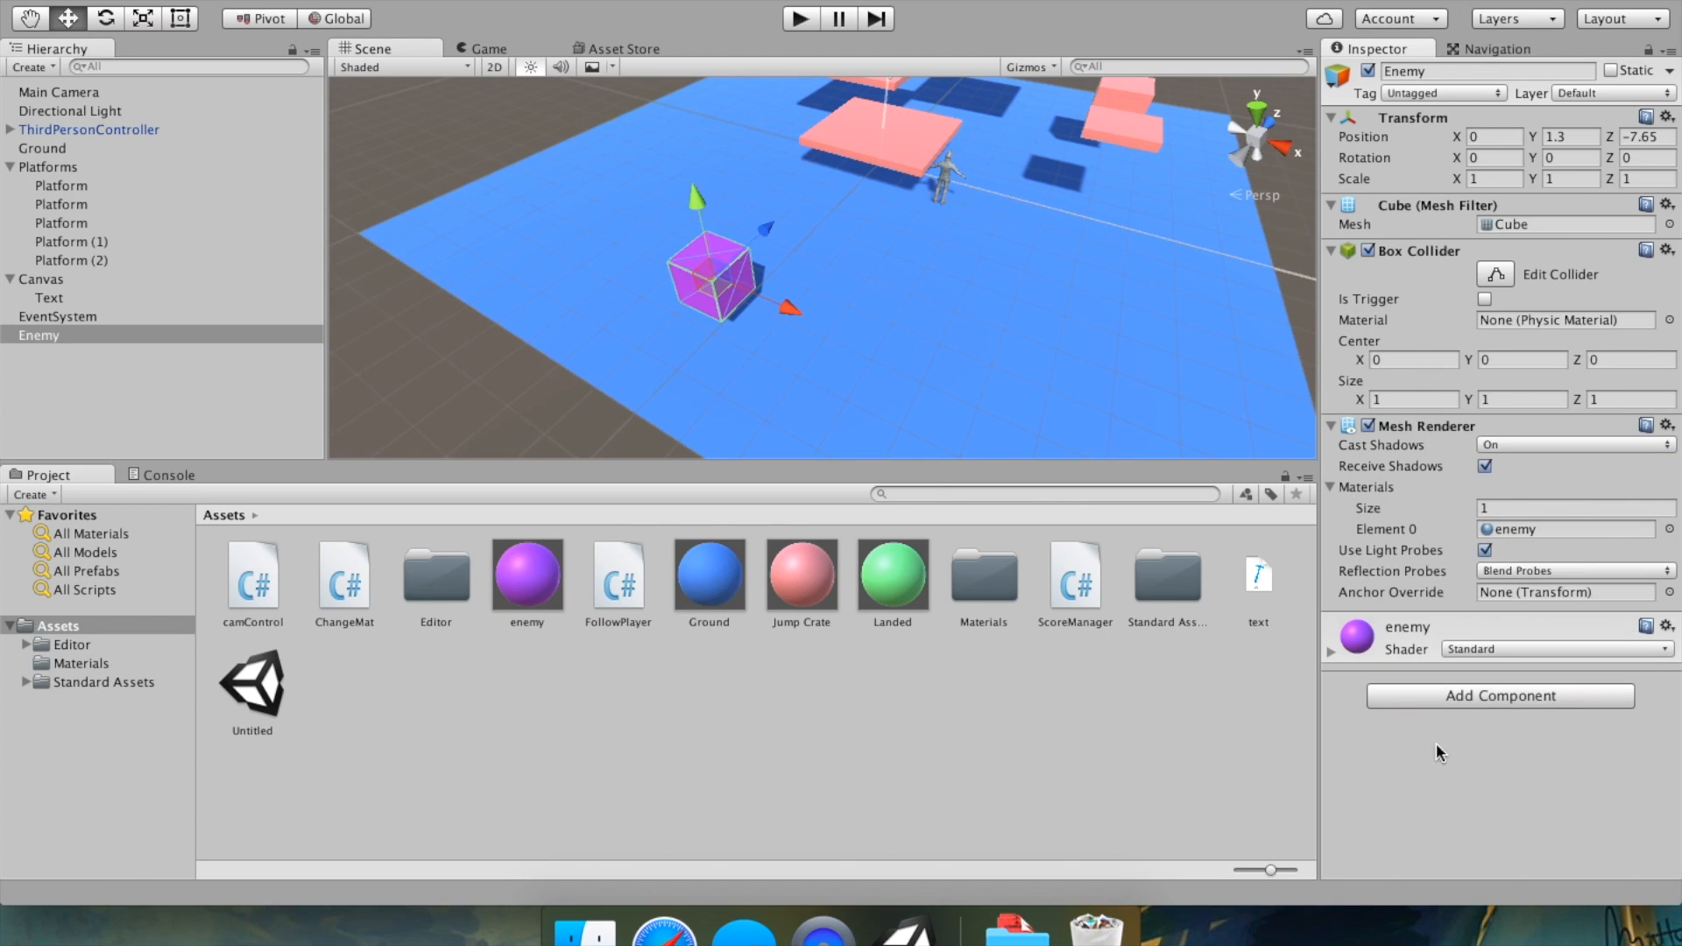
click(1485, 701)
click(1621, 328)
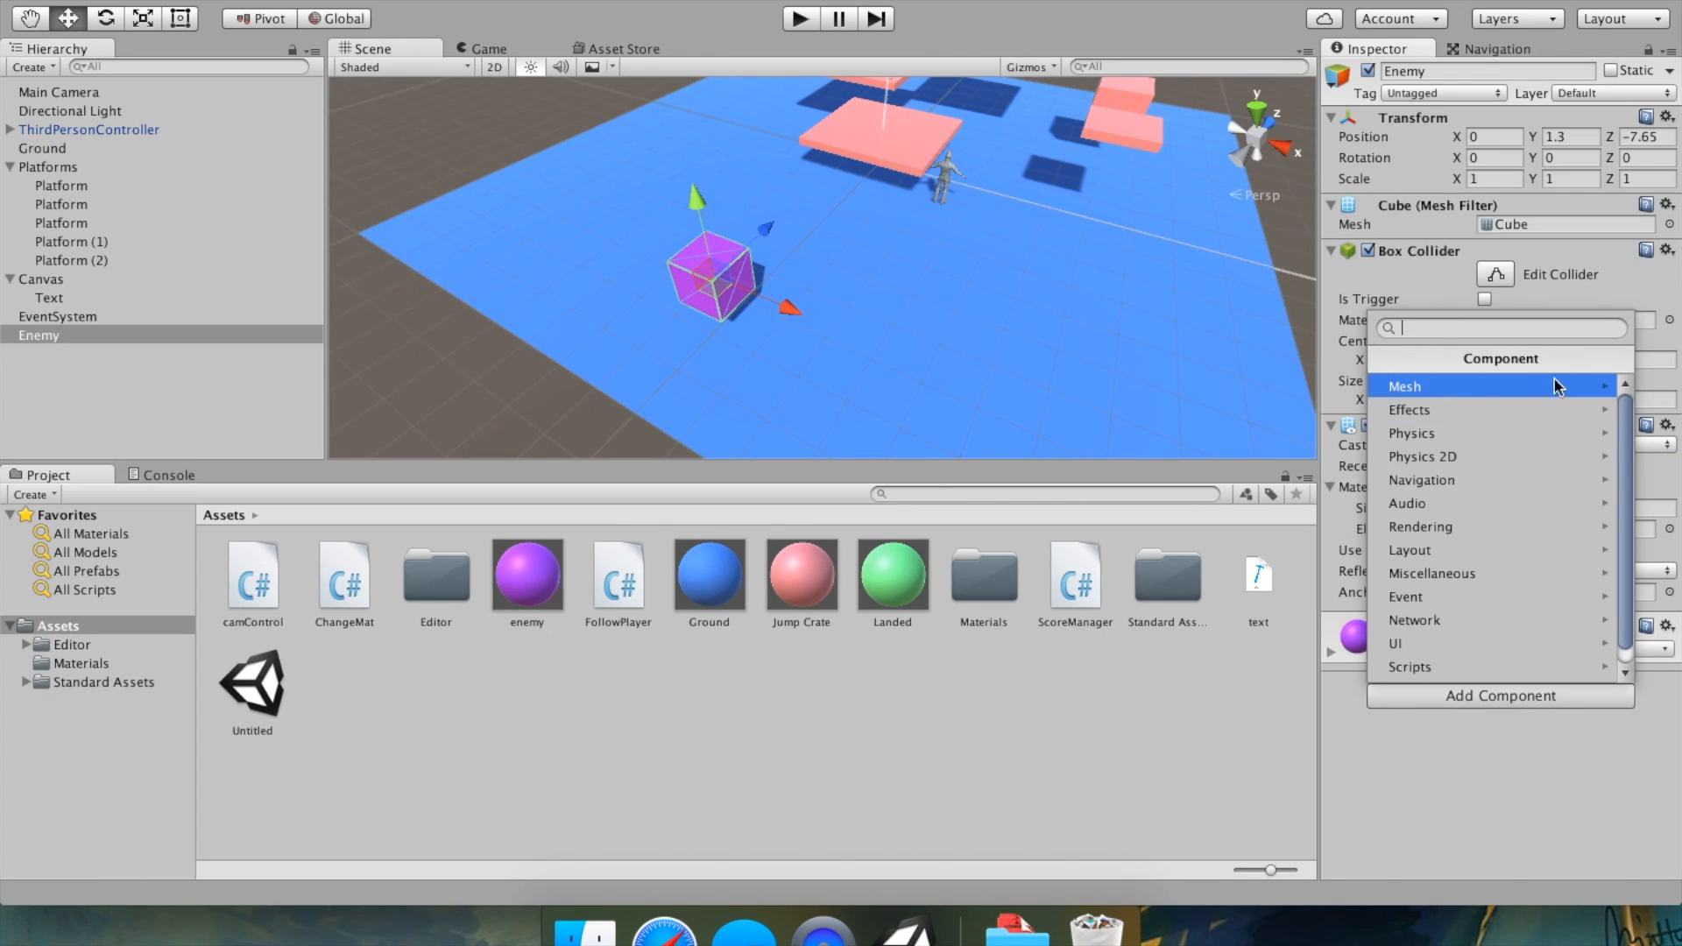
click(1465, 753)
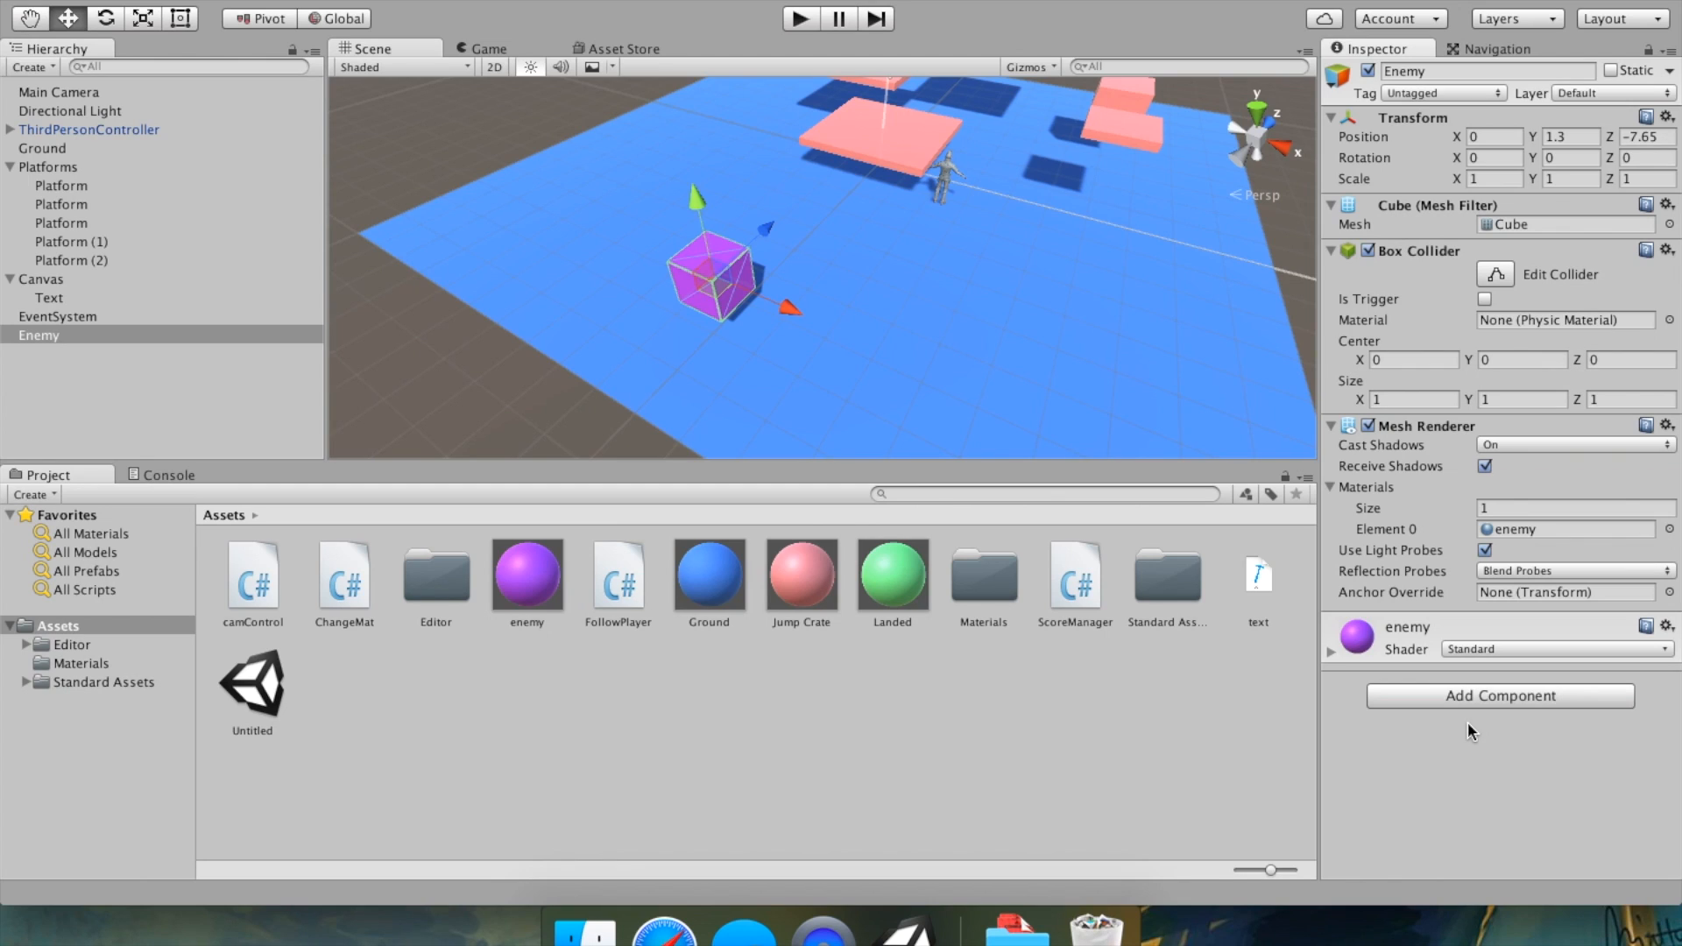
Add a Nav Mesh Agent component to the Enemy.
click(1474, 696)
text(nav)
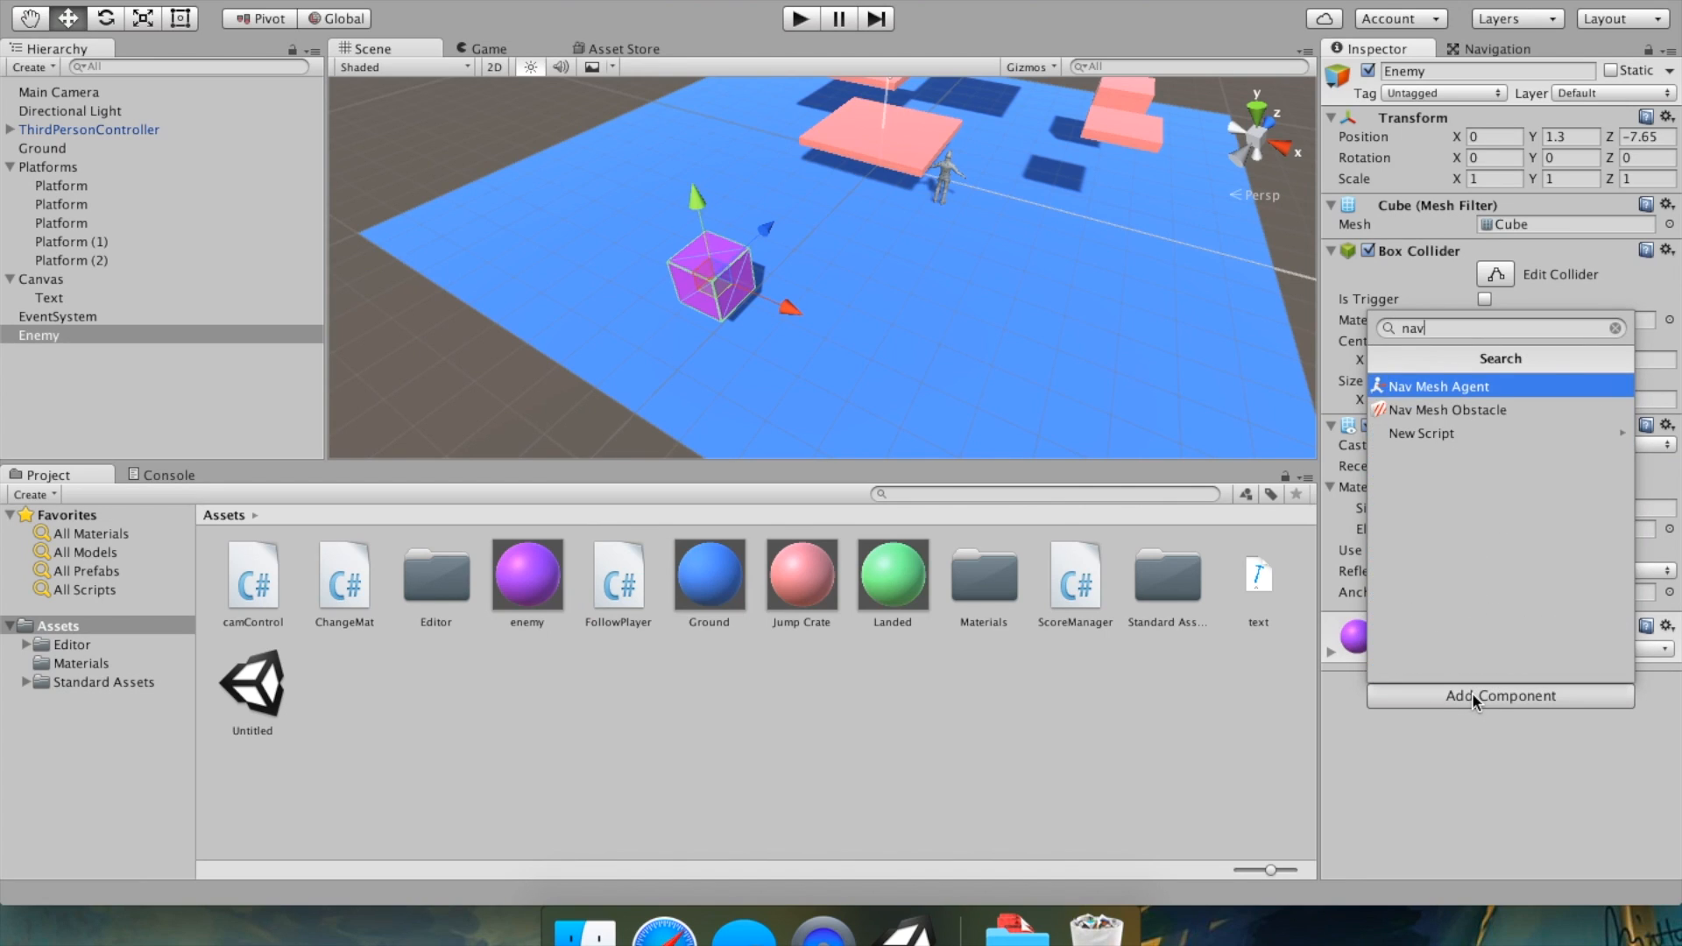
click(1496, 386)
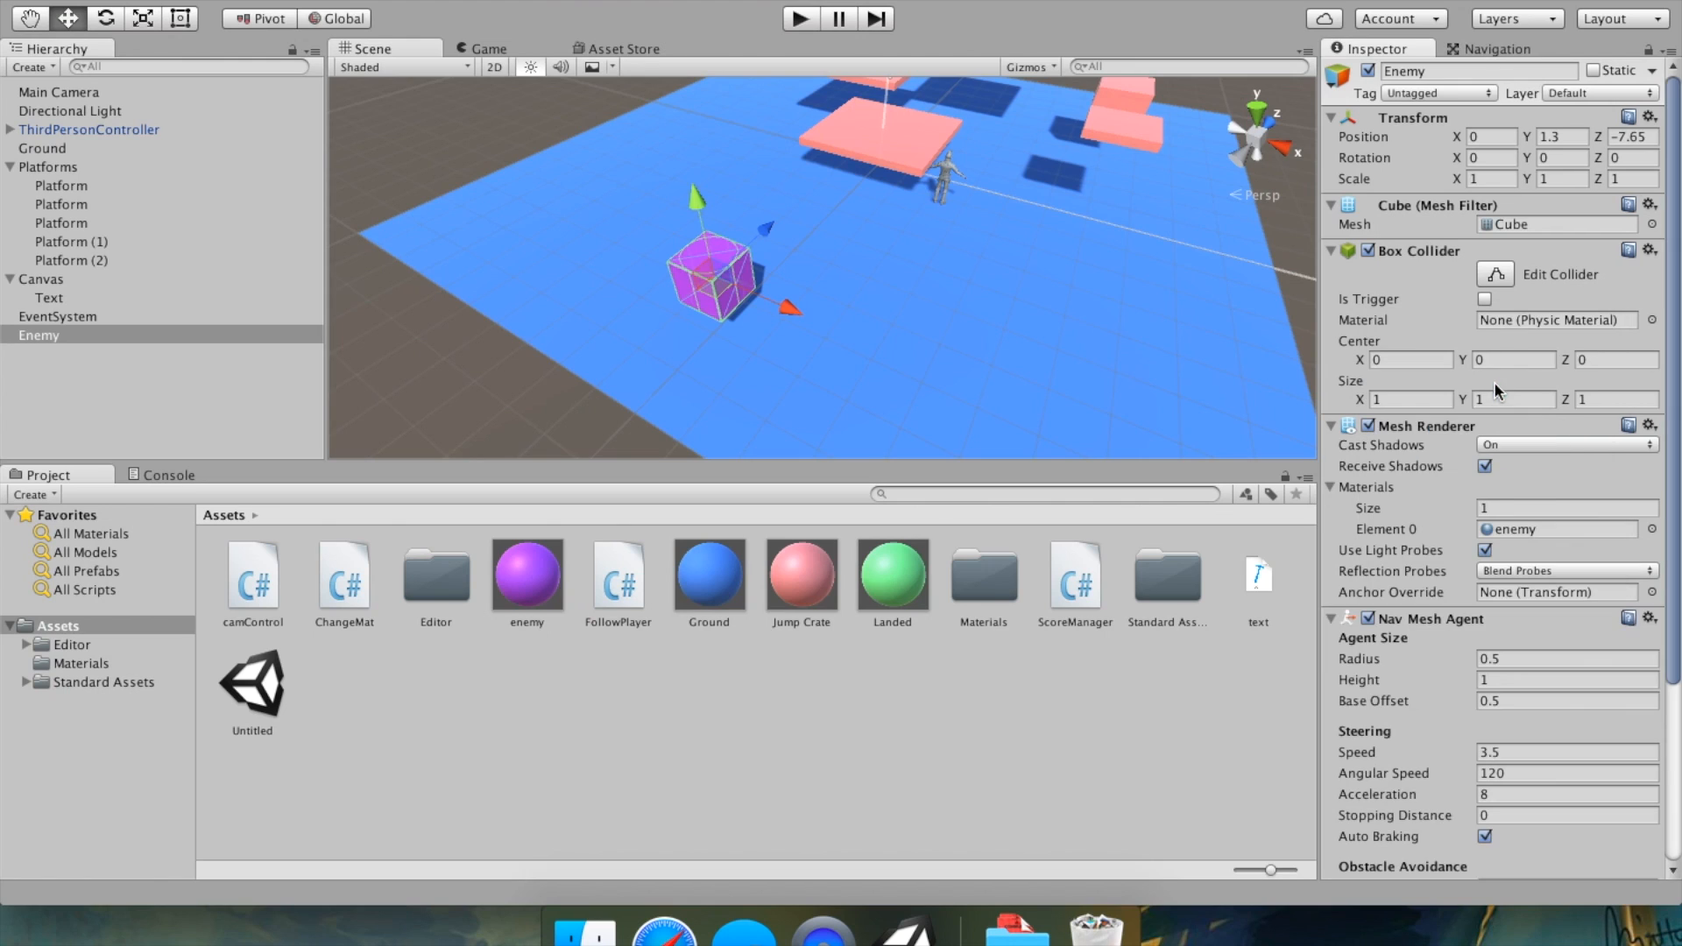
Add the Follow Player script component to the Enemy.
scroll(1496, 526, down, 5)
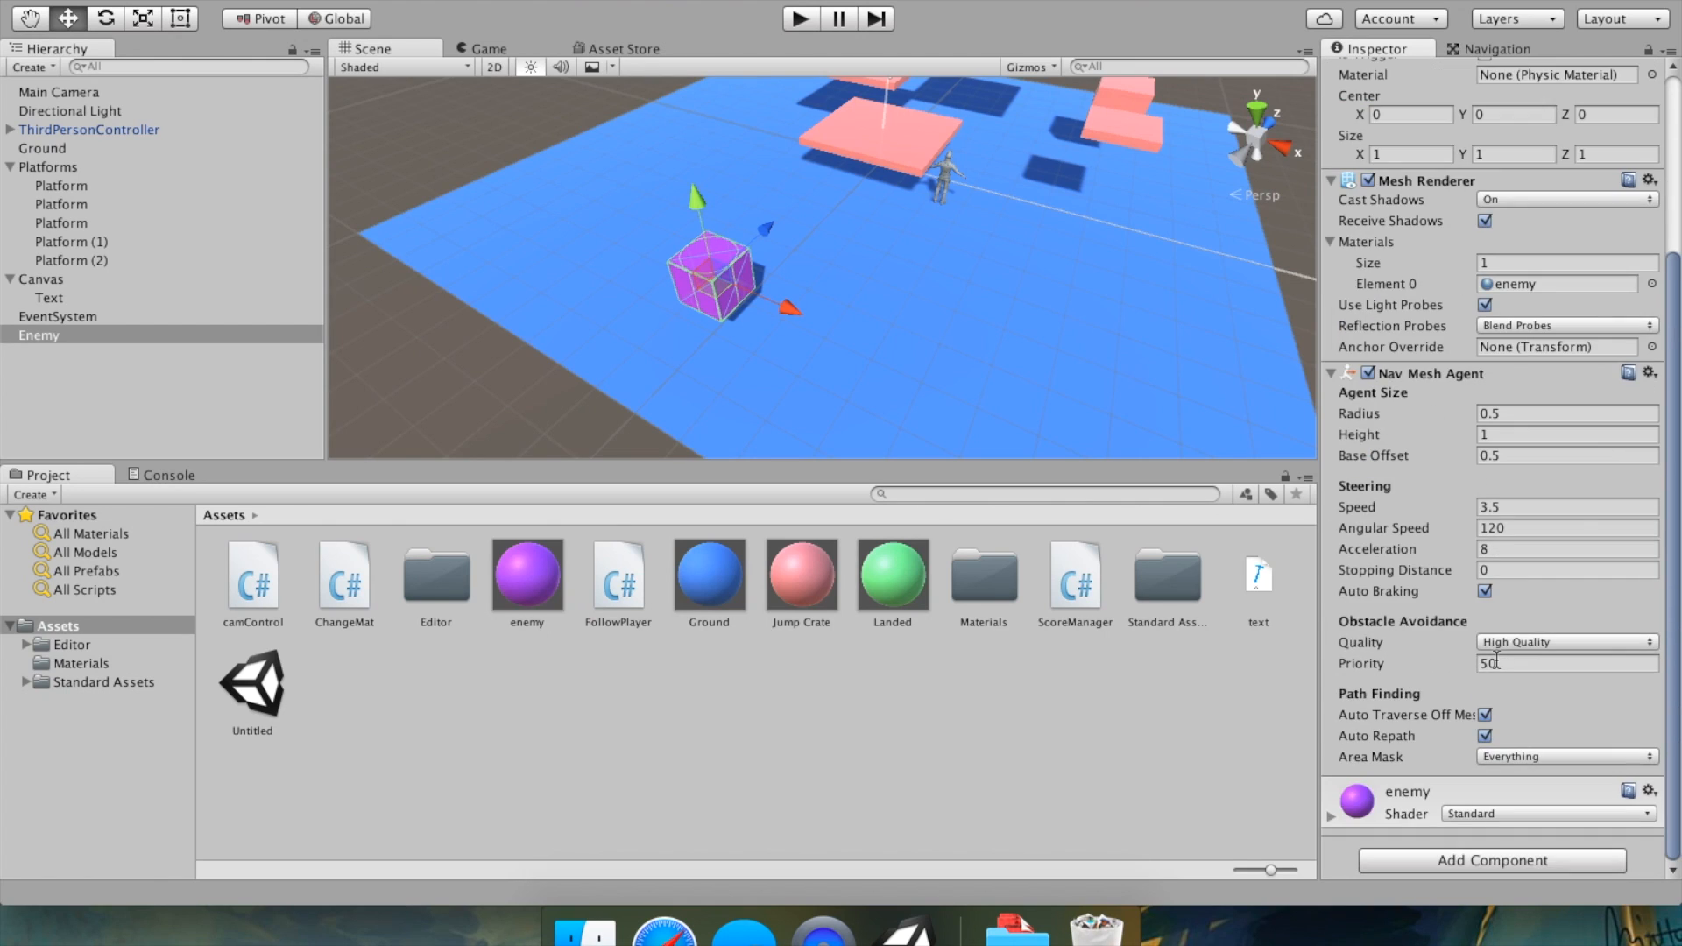
click(1536, 858)
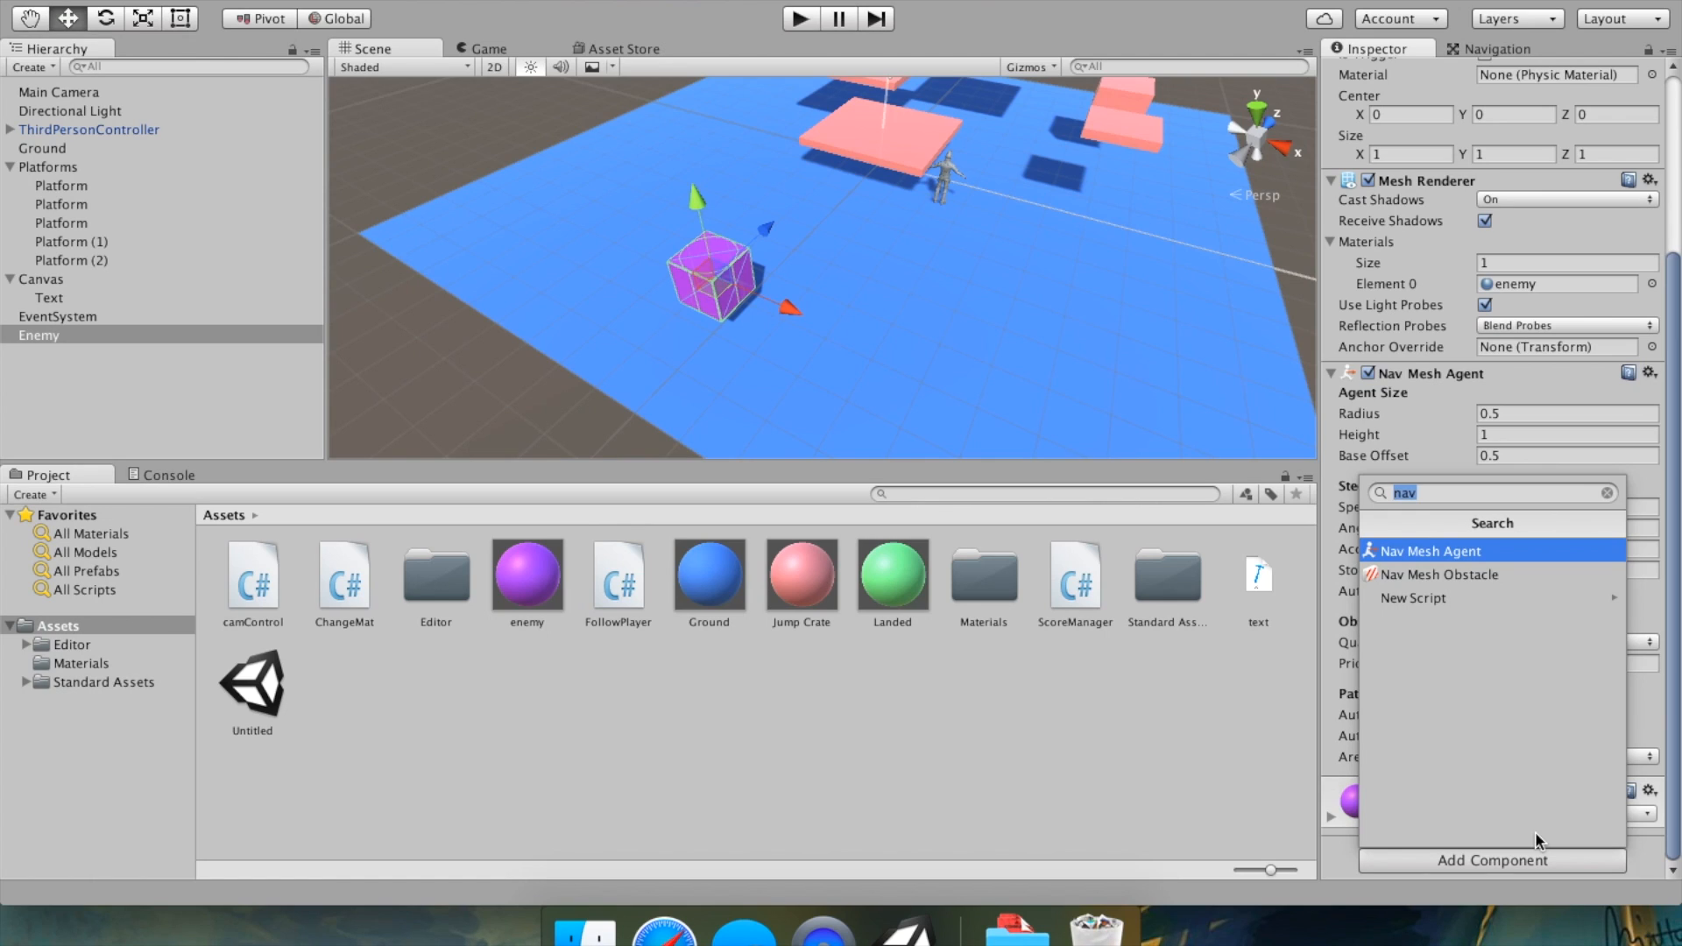
text(fol)
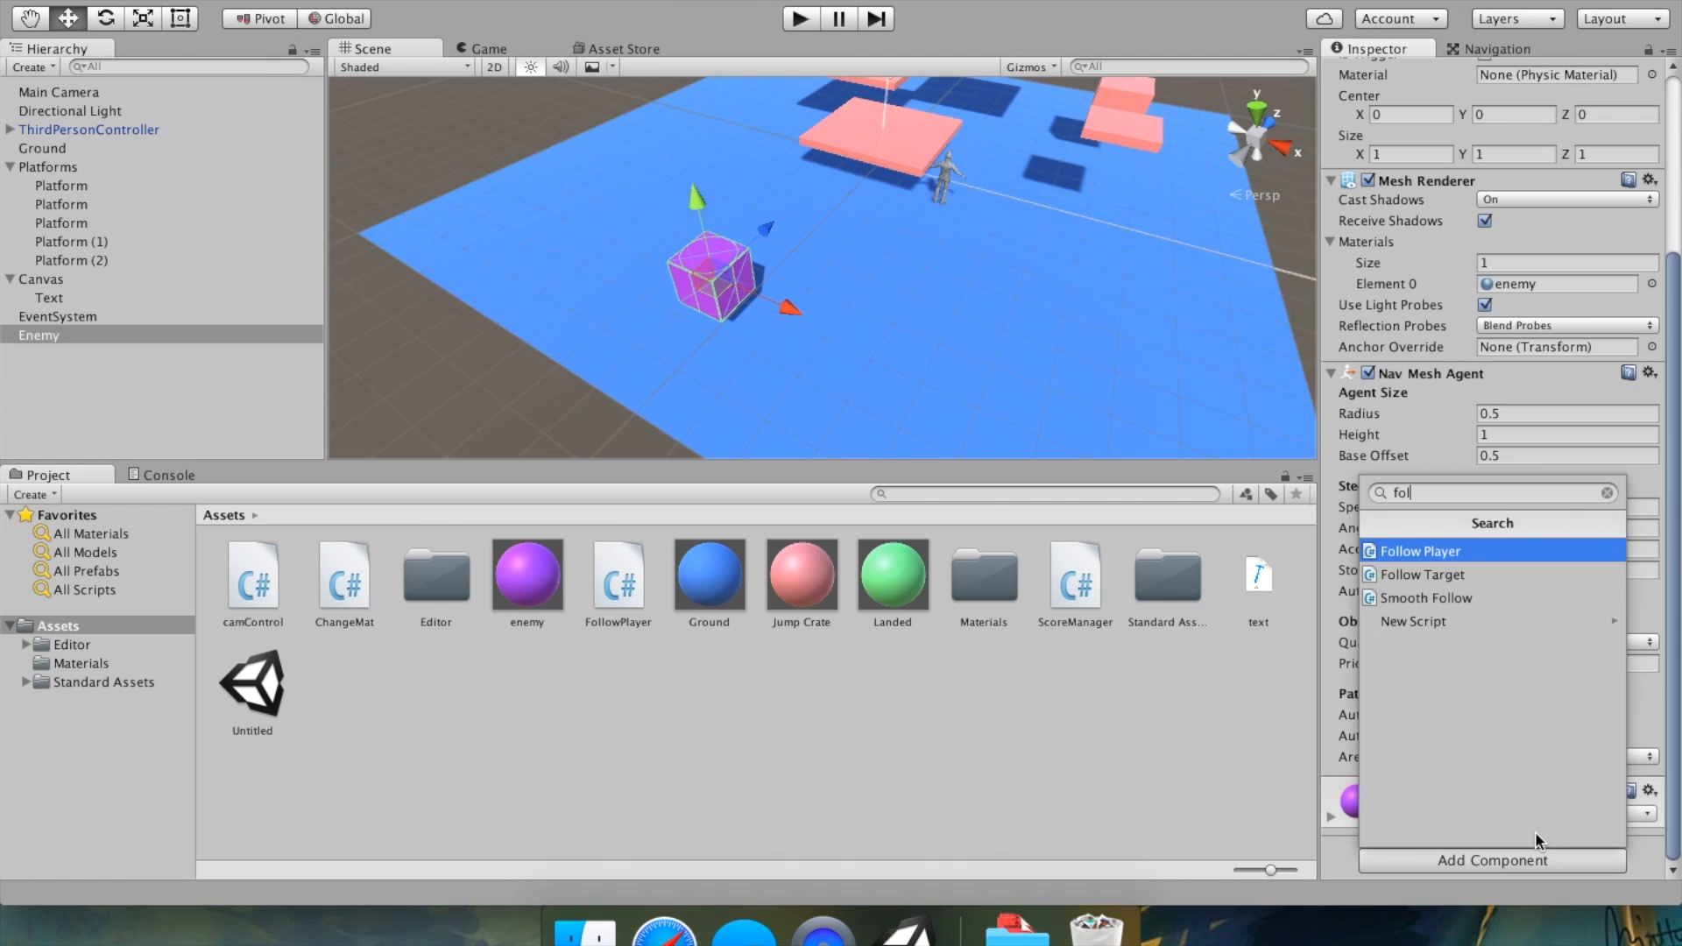
click(1431, 553)
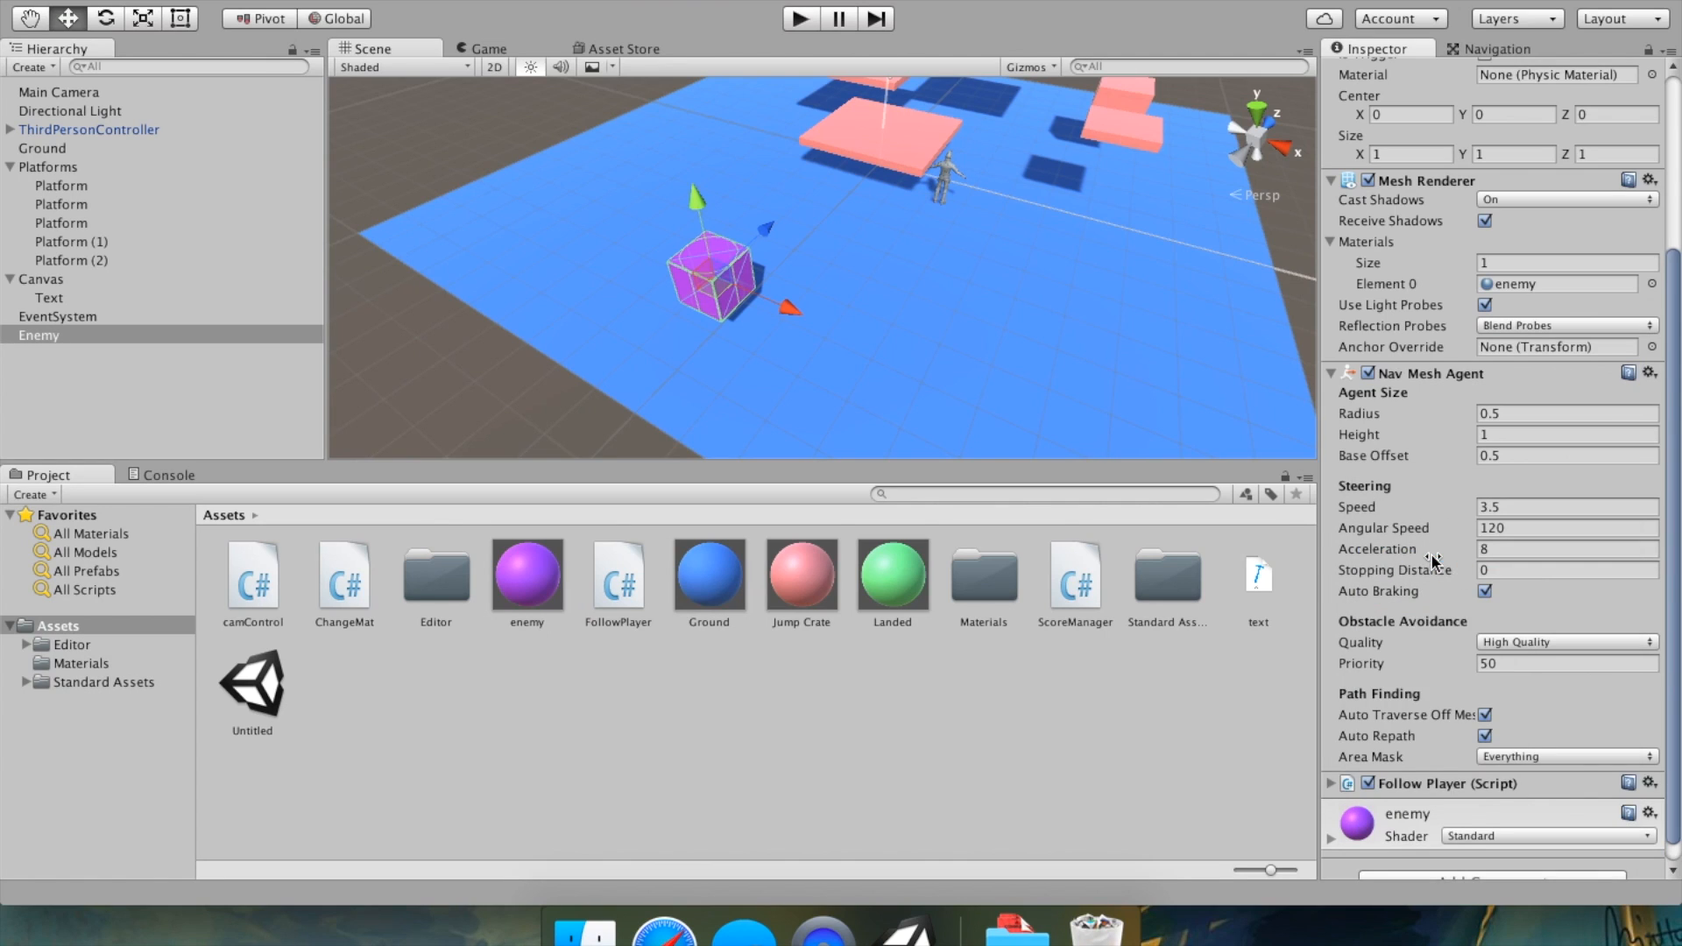
Assign the Text object to Follow Player's Score field and ThirdPersonController to its Target field.
click(1446, 765)
scroll(1455, 766, down, 2)
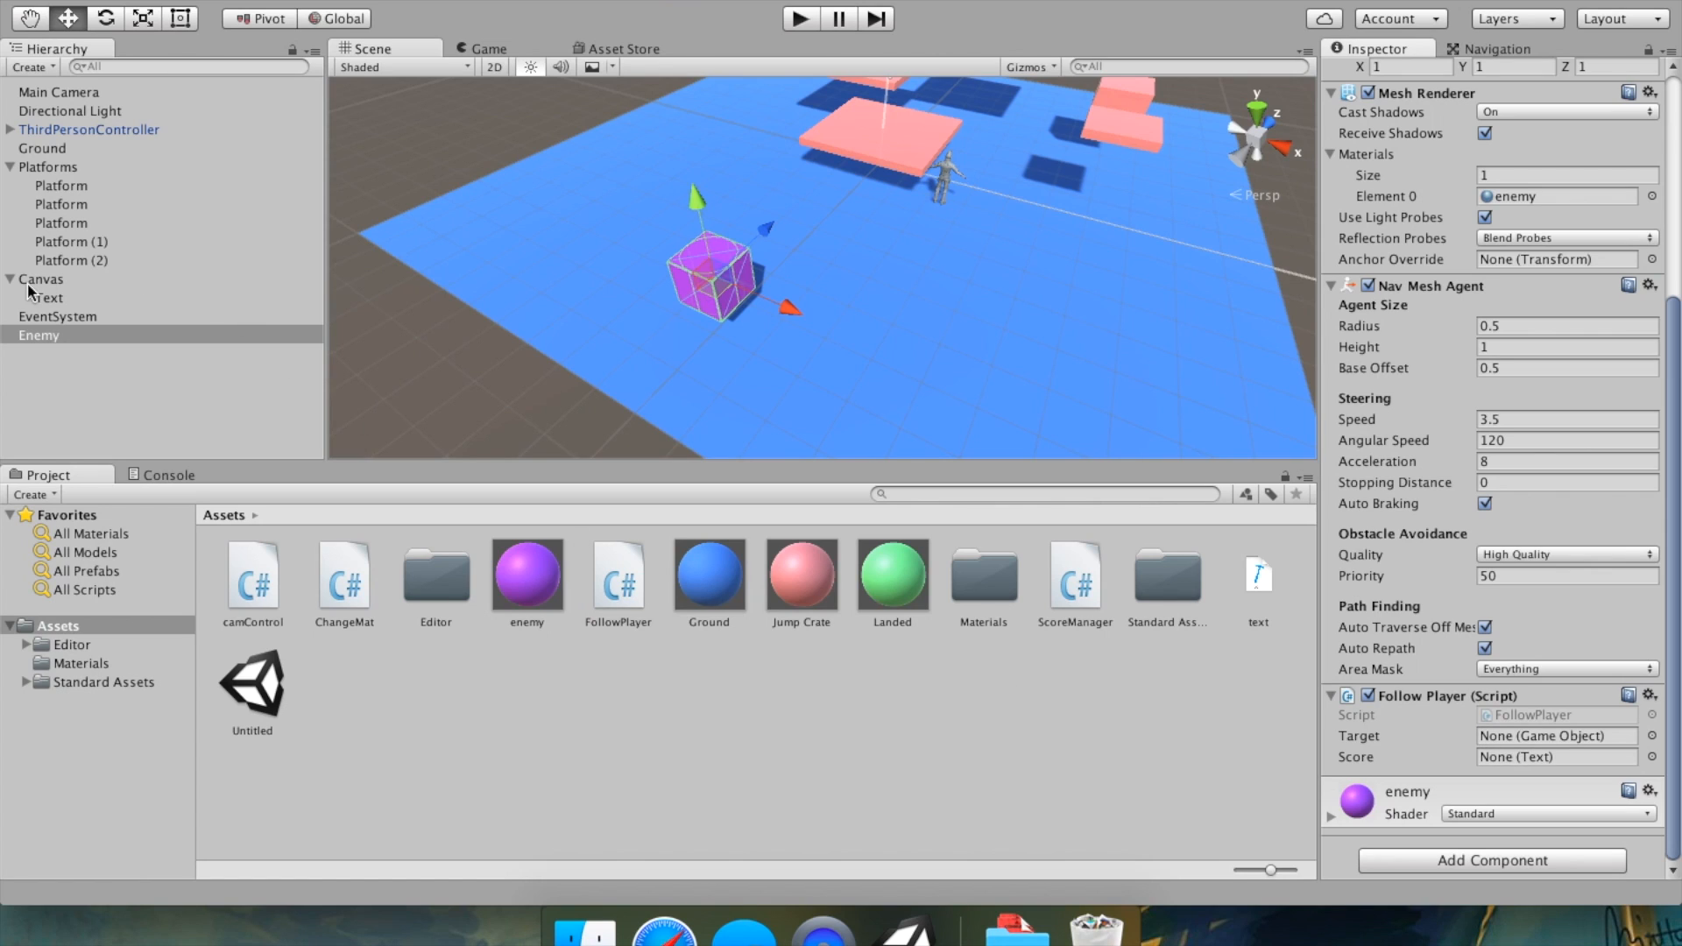
drag(49, 298, 1529, 757)
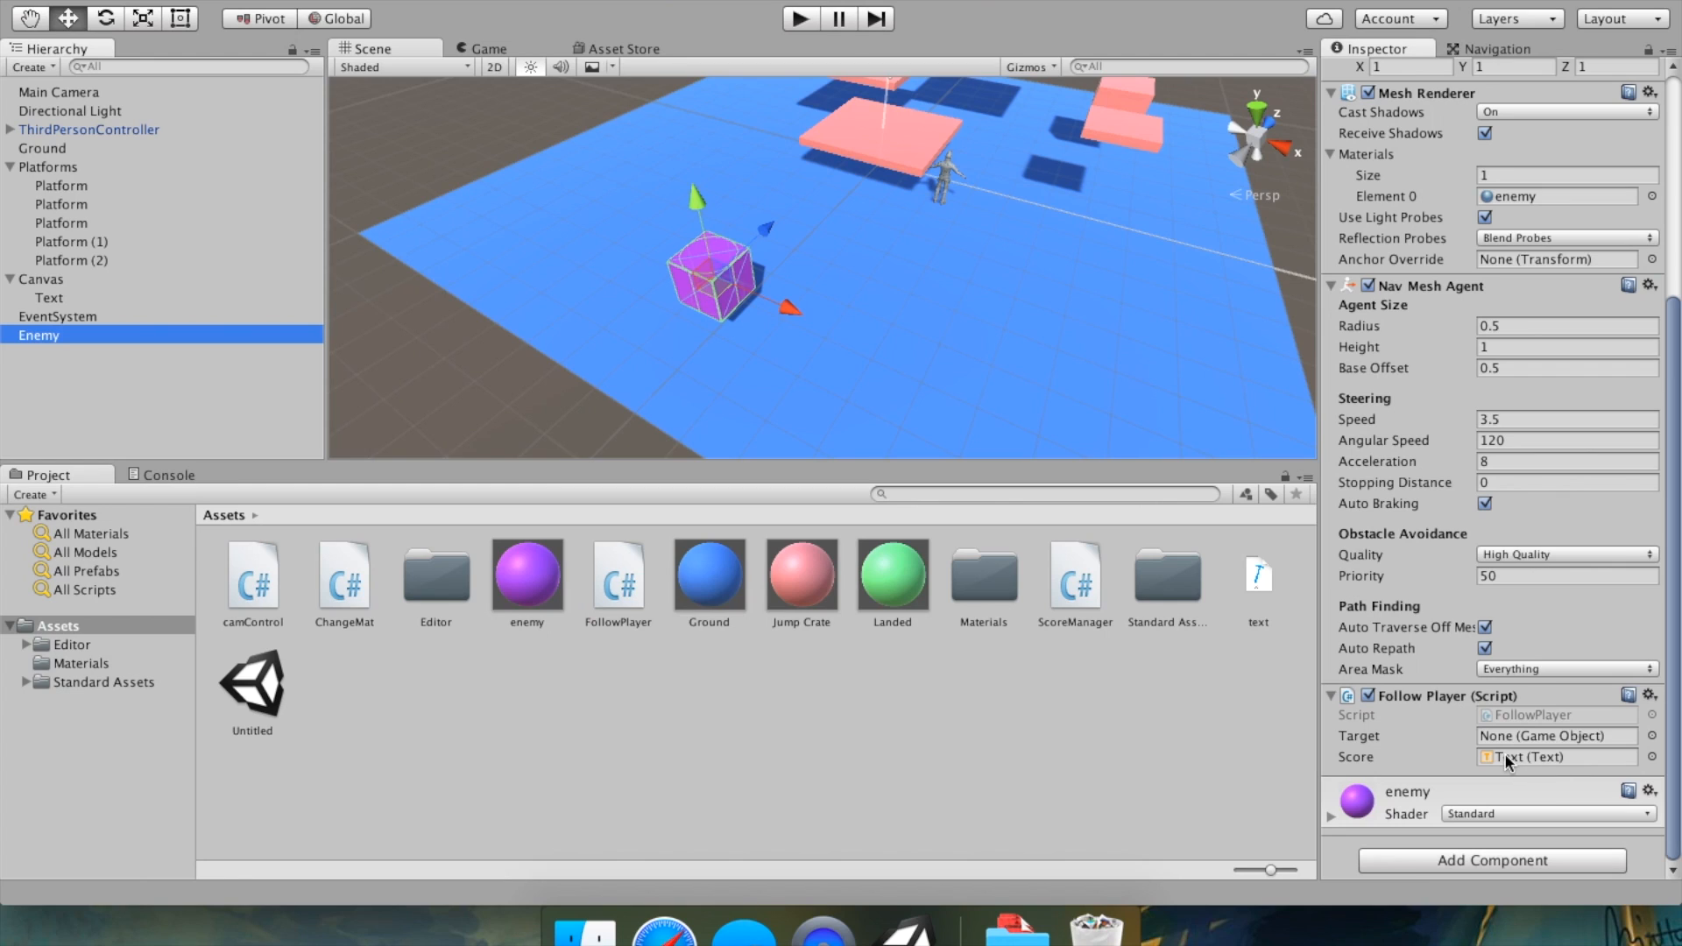
drag(48, 130, 1544, 735)
Open the Navigation window and show its Bake settings.
scroll(1558, 727, up, 10)
scroll(1559, 728, down, 10)
middle_drag(1094, 334, 943, 337)
click(566, 0)
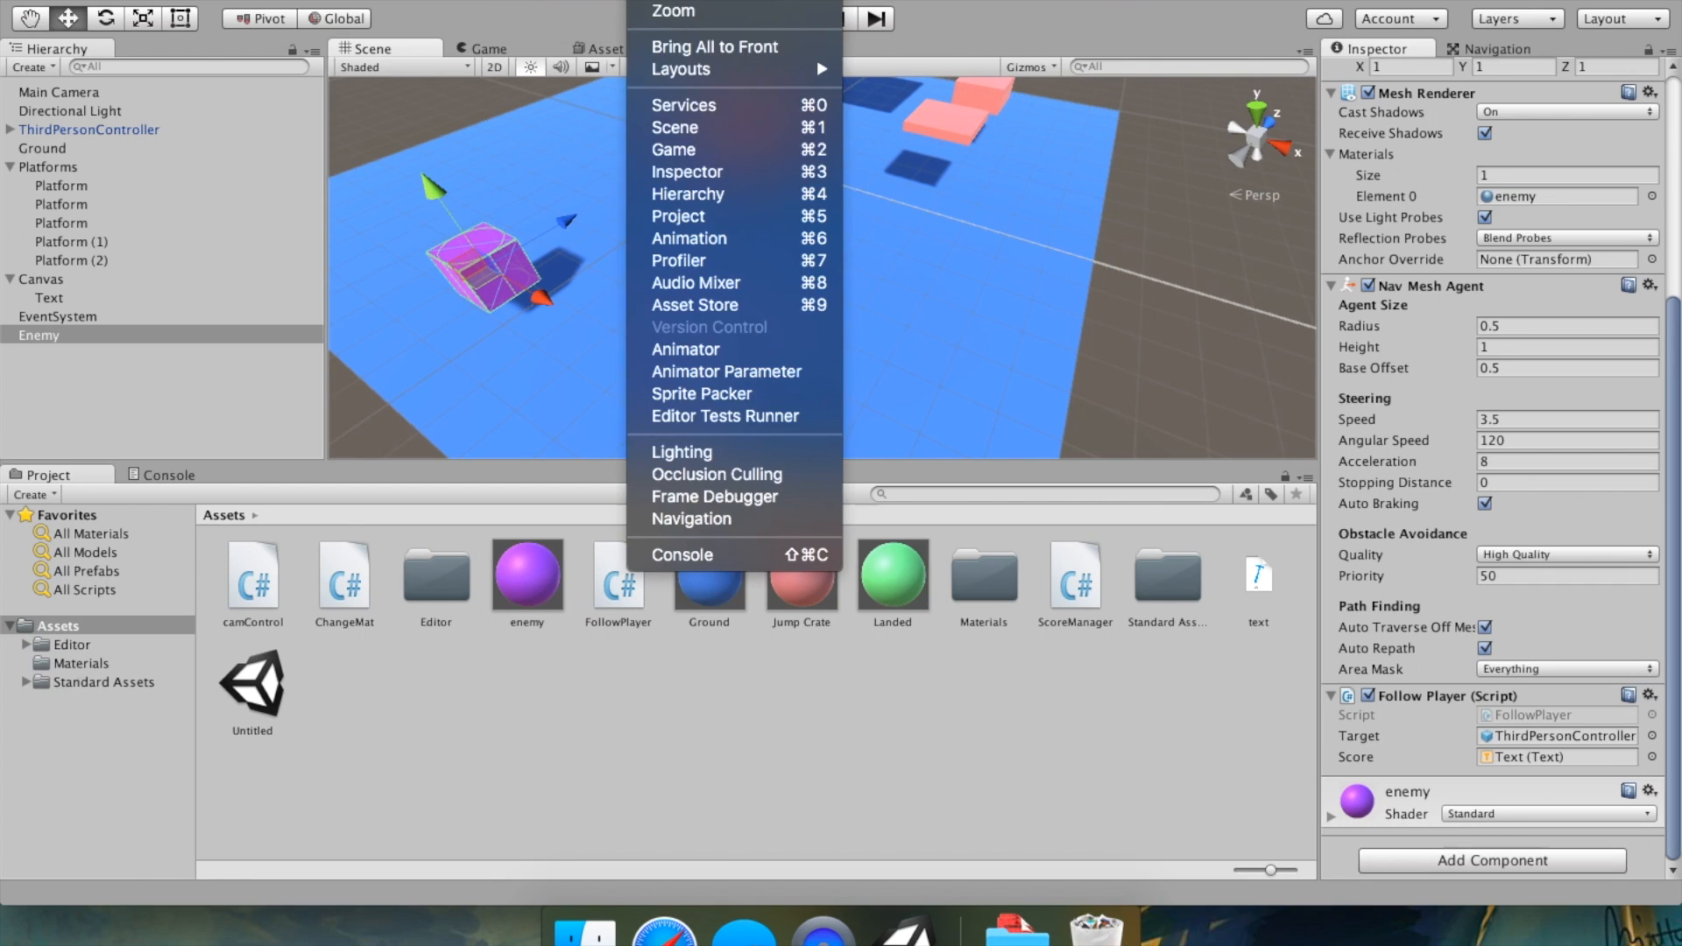
mouse_move(666, 0)
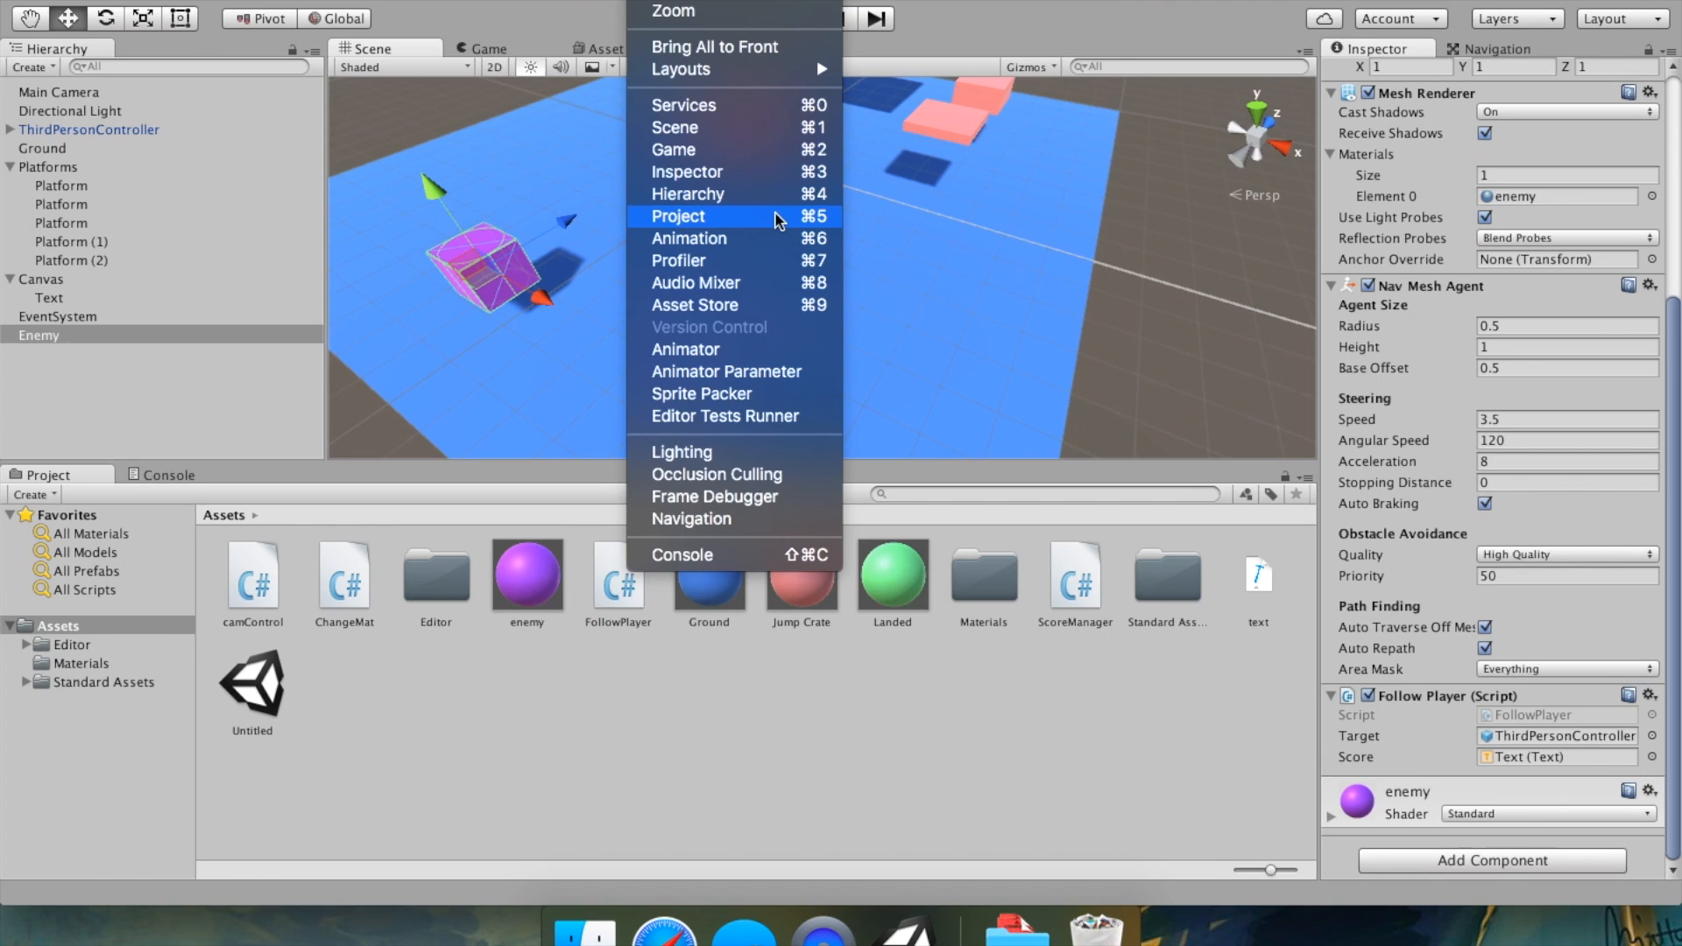
click(679, 521)
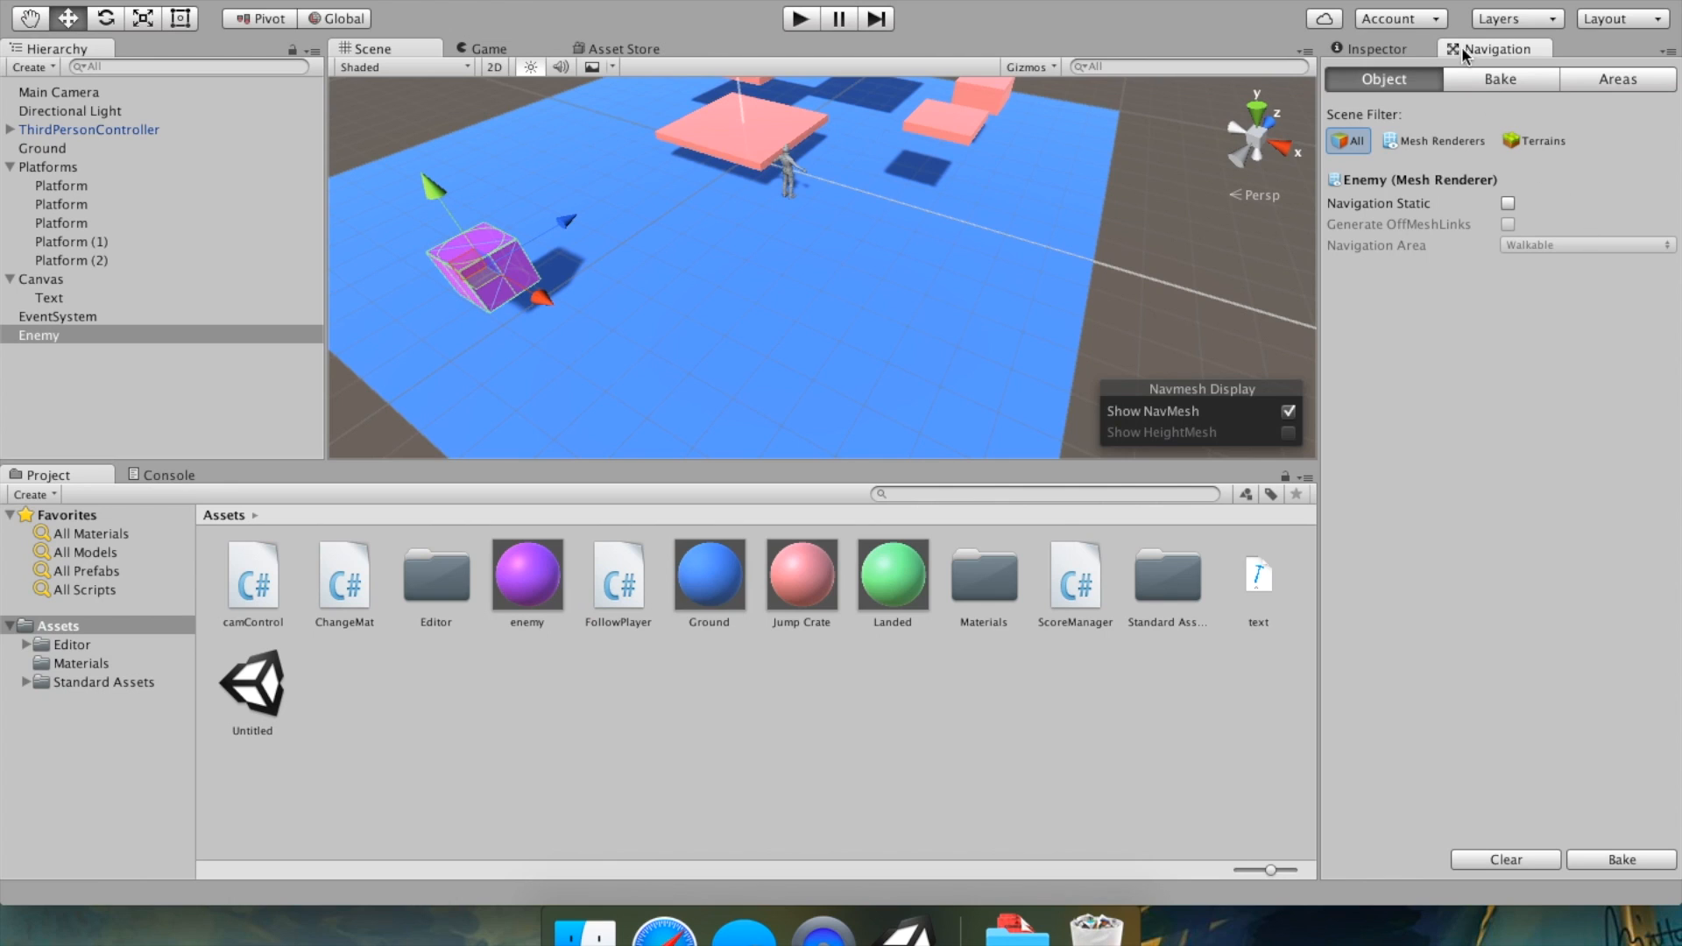
click(1466, 78)
middle_drag(1097, 203, 1162, 299)
drag(1397, 279, 1306, 279)
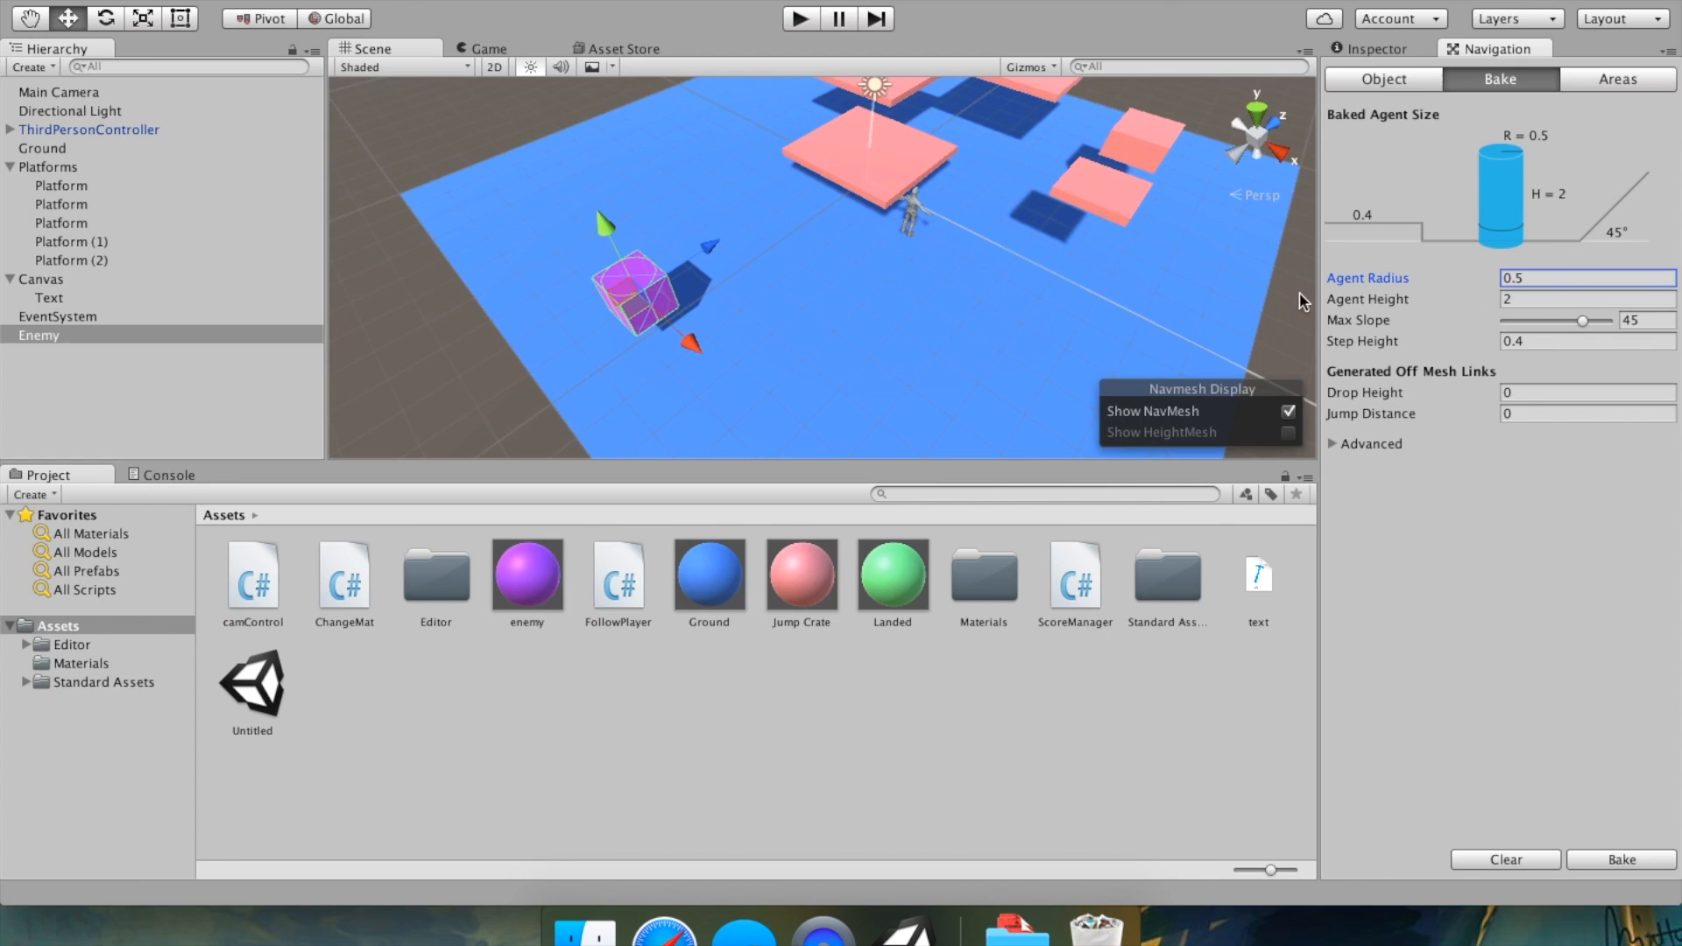
Orbit around the scene, select a platform and examine its components in the Inspector.
right_drag(1177, 267, 1034, 245)
middle_drag(1165, 261, 1007, 232)
right_drag(1007, 232, 890, 256)
scroll(890, 256, up, 10)
scroll(890, 255, down, 12)
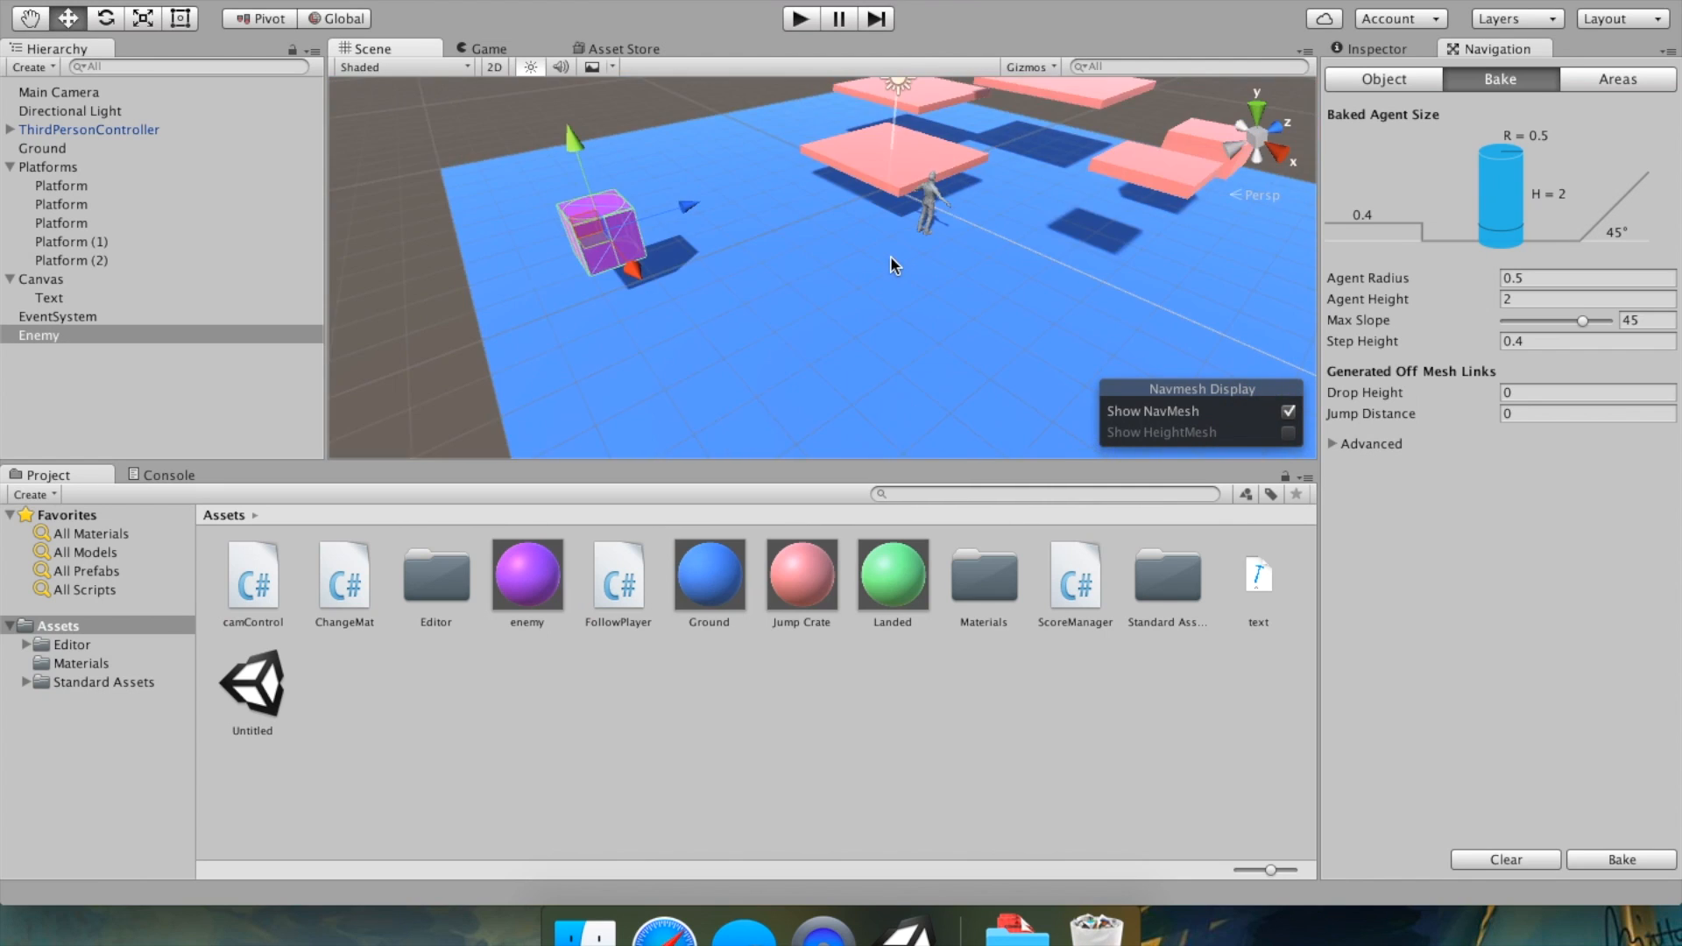
middle_drag(892, 254, 827, 319)
click(964, 264)
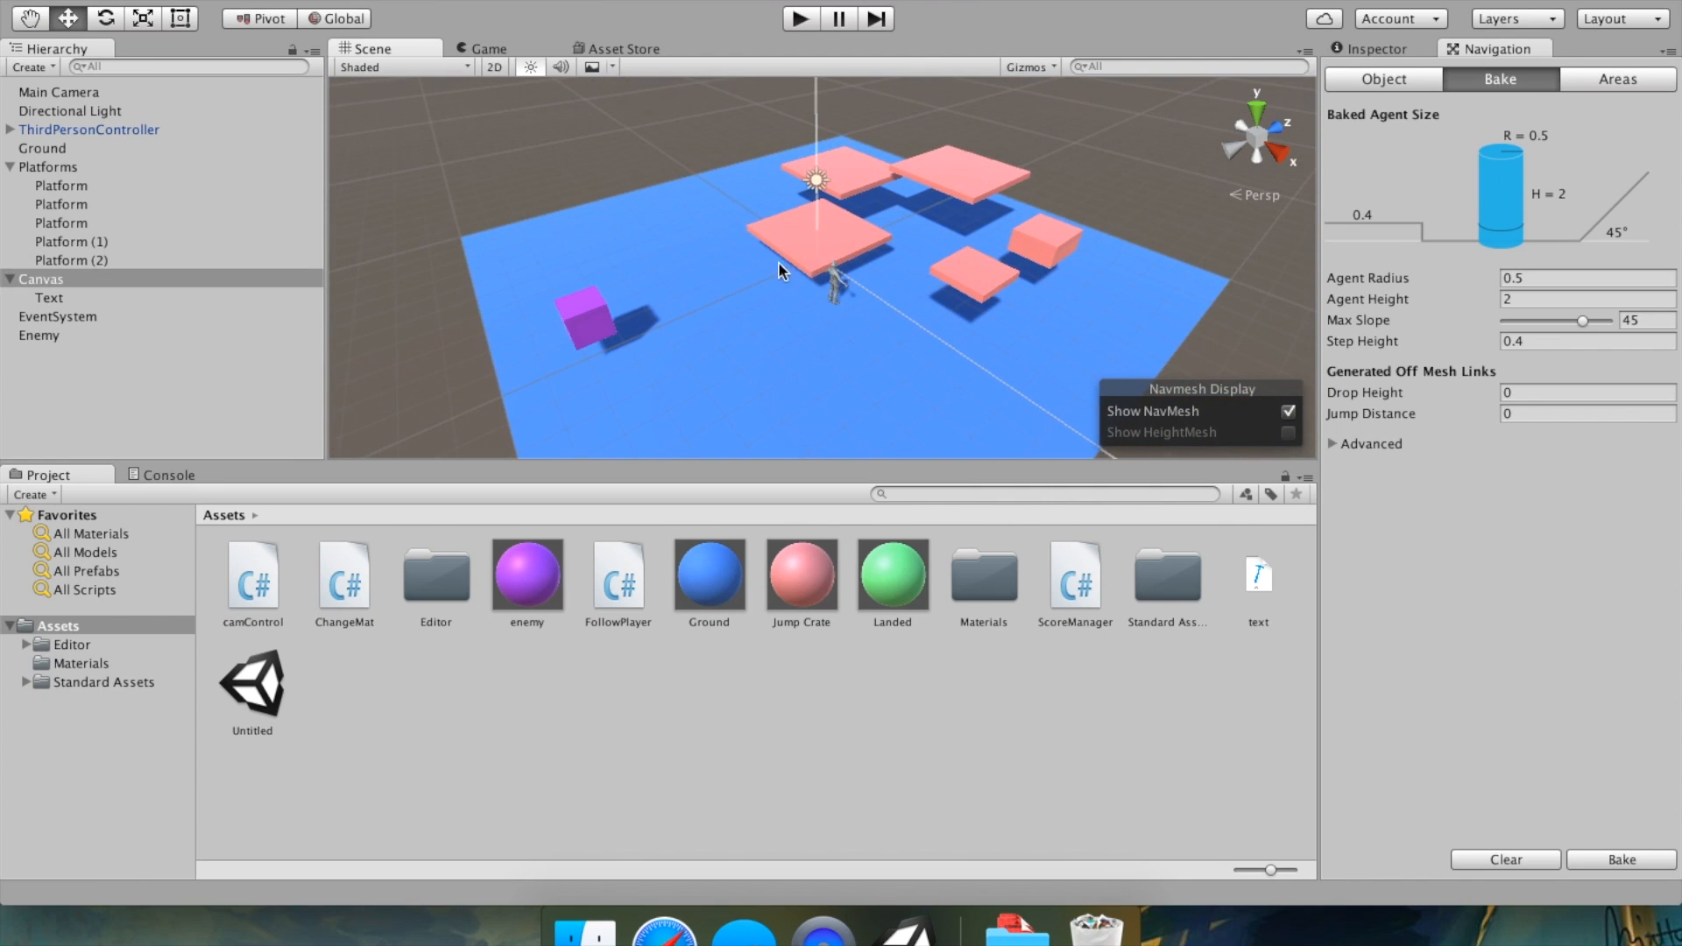
click(801, 246)
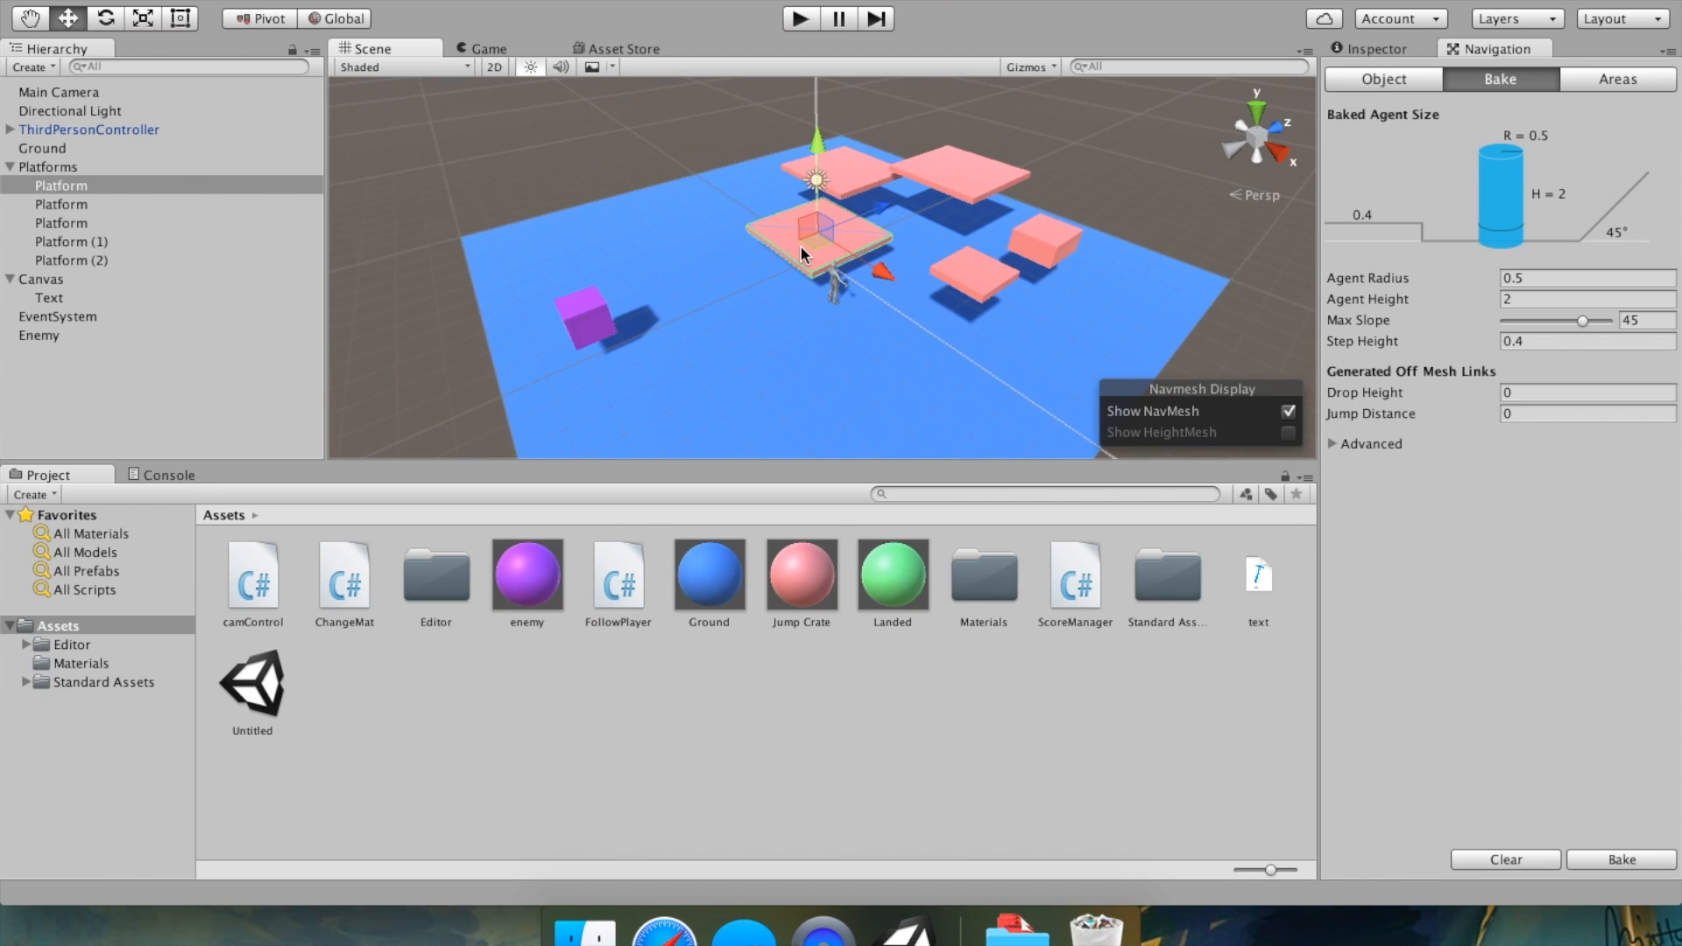
scroll(966, 213, up, 5)
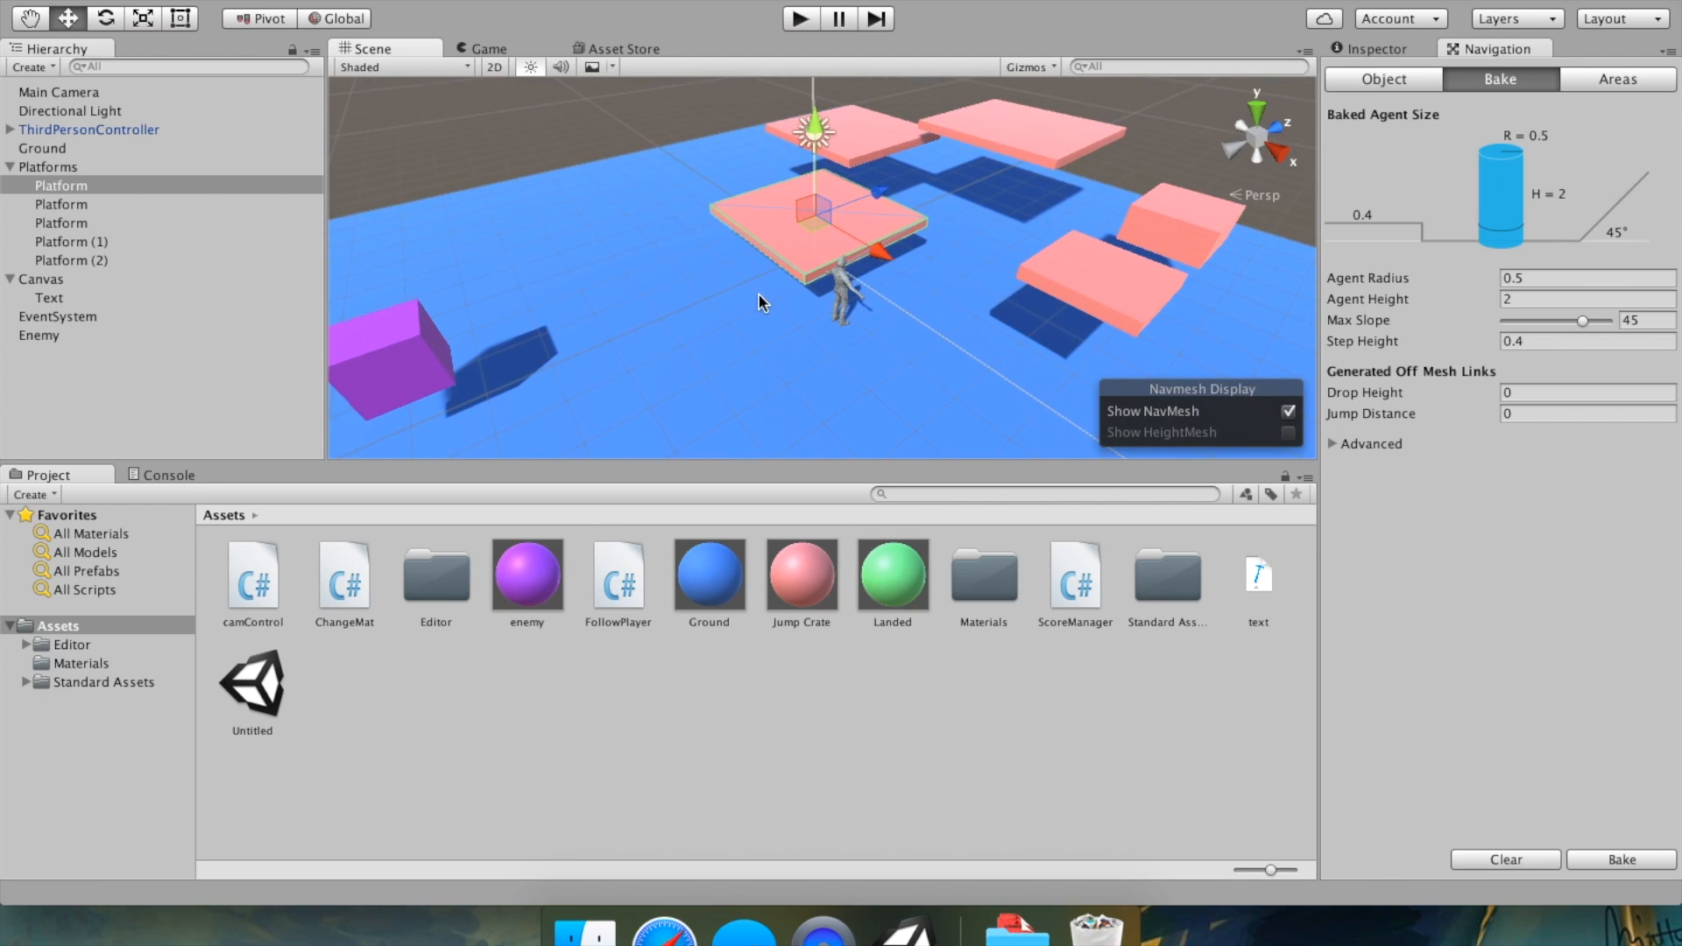
click(1376, 49)
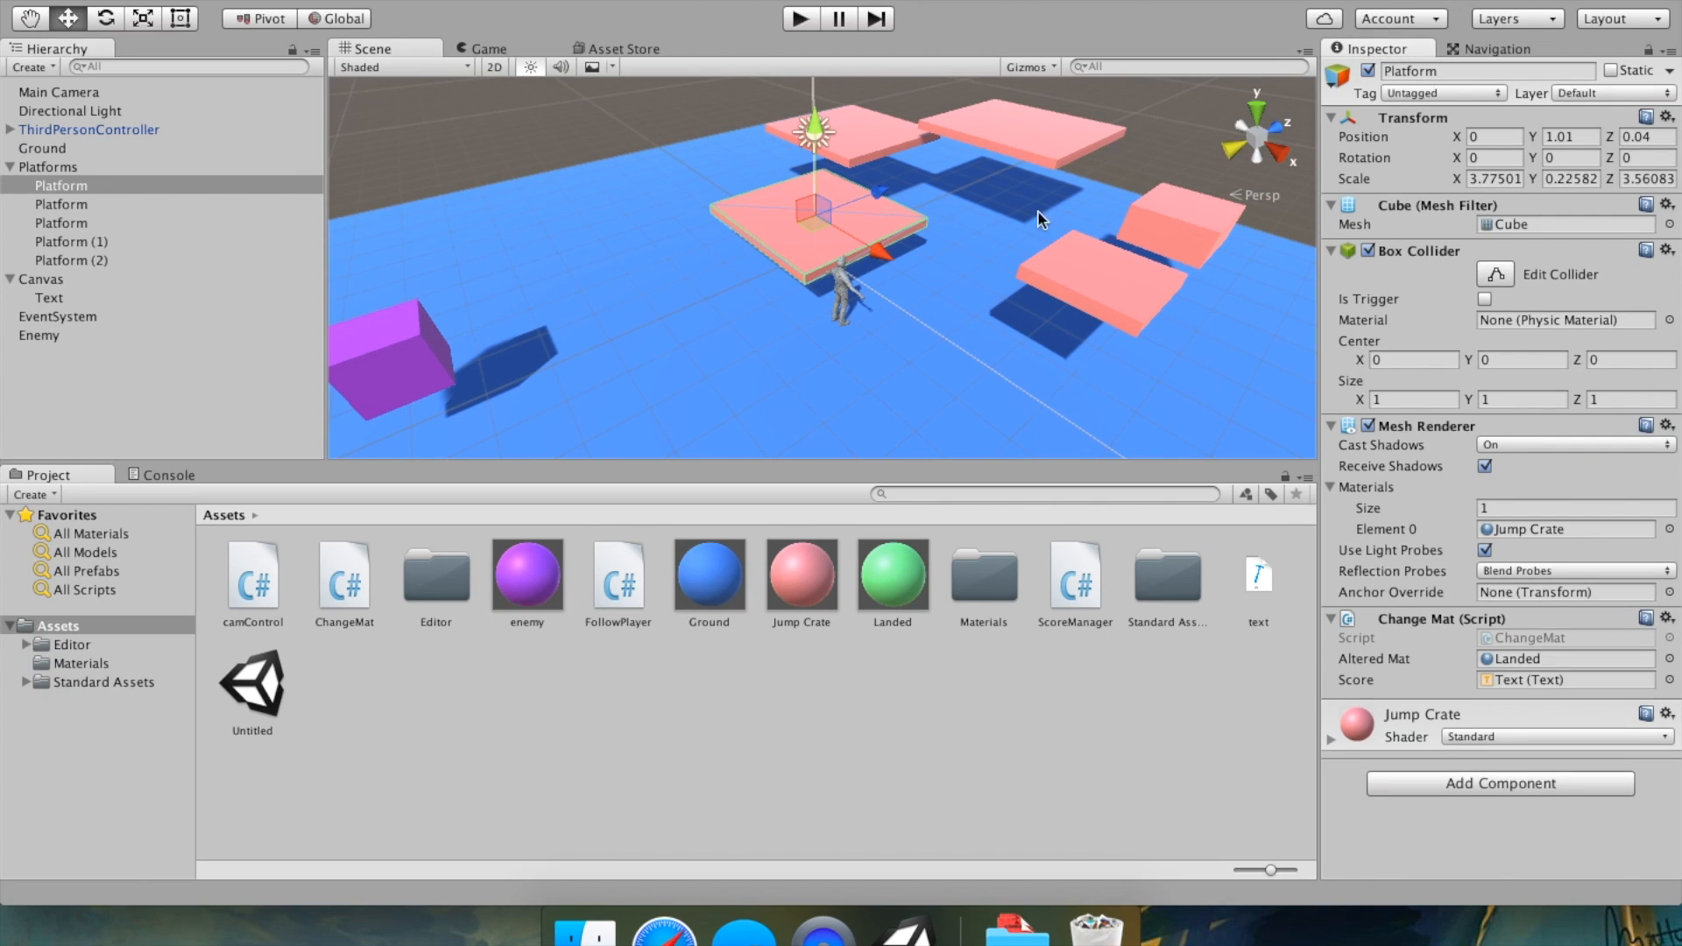
Mark the Ground object as Navigation Static.
click(589, 300)
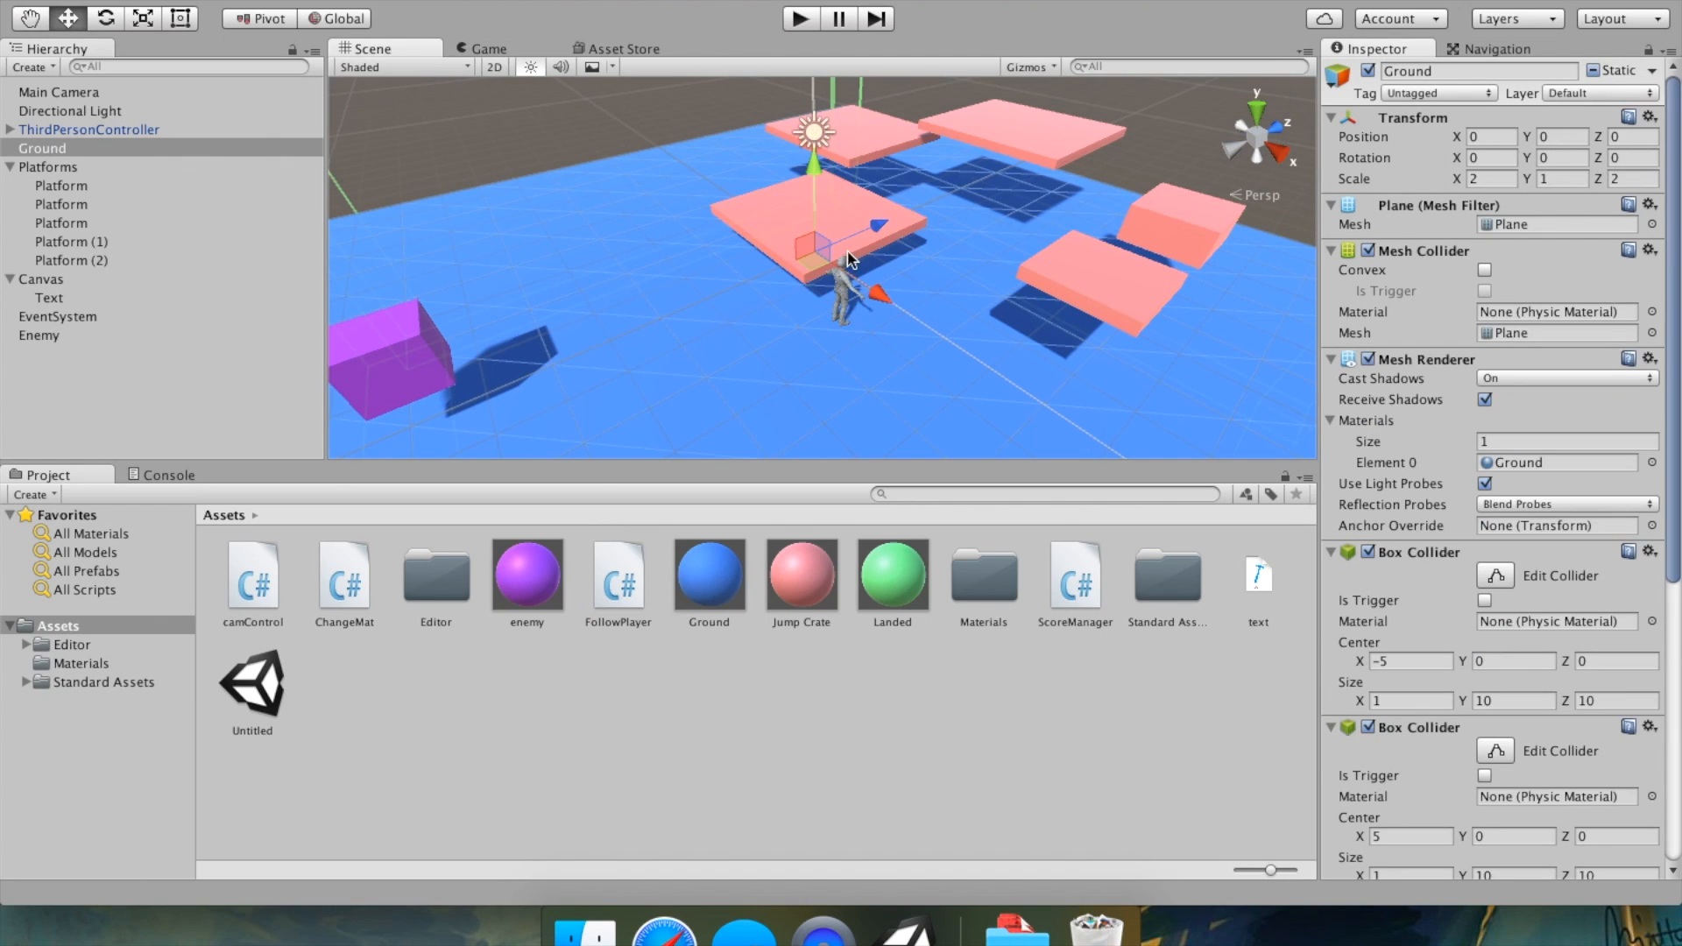
click(1652, 72)
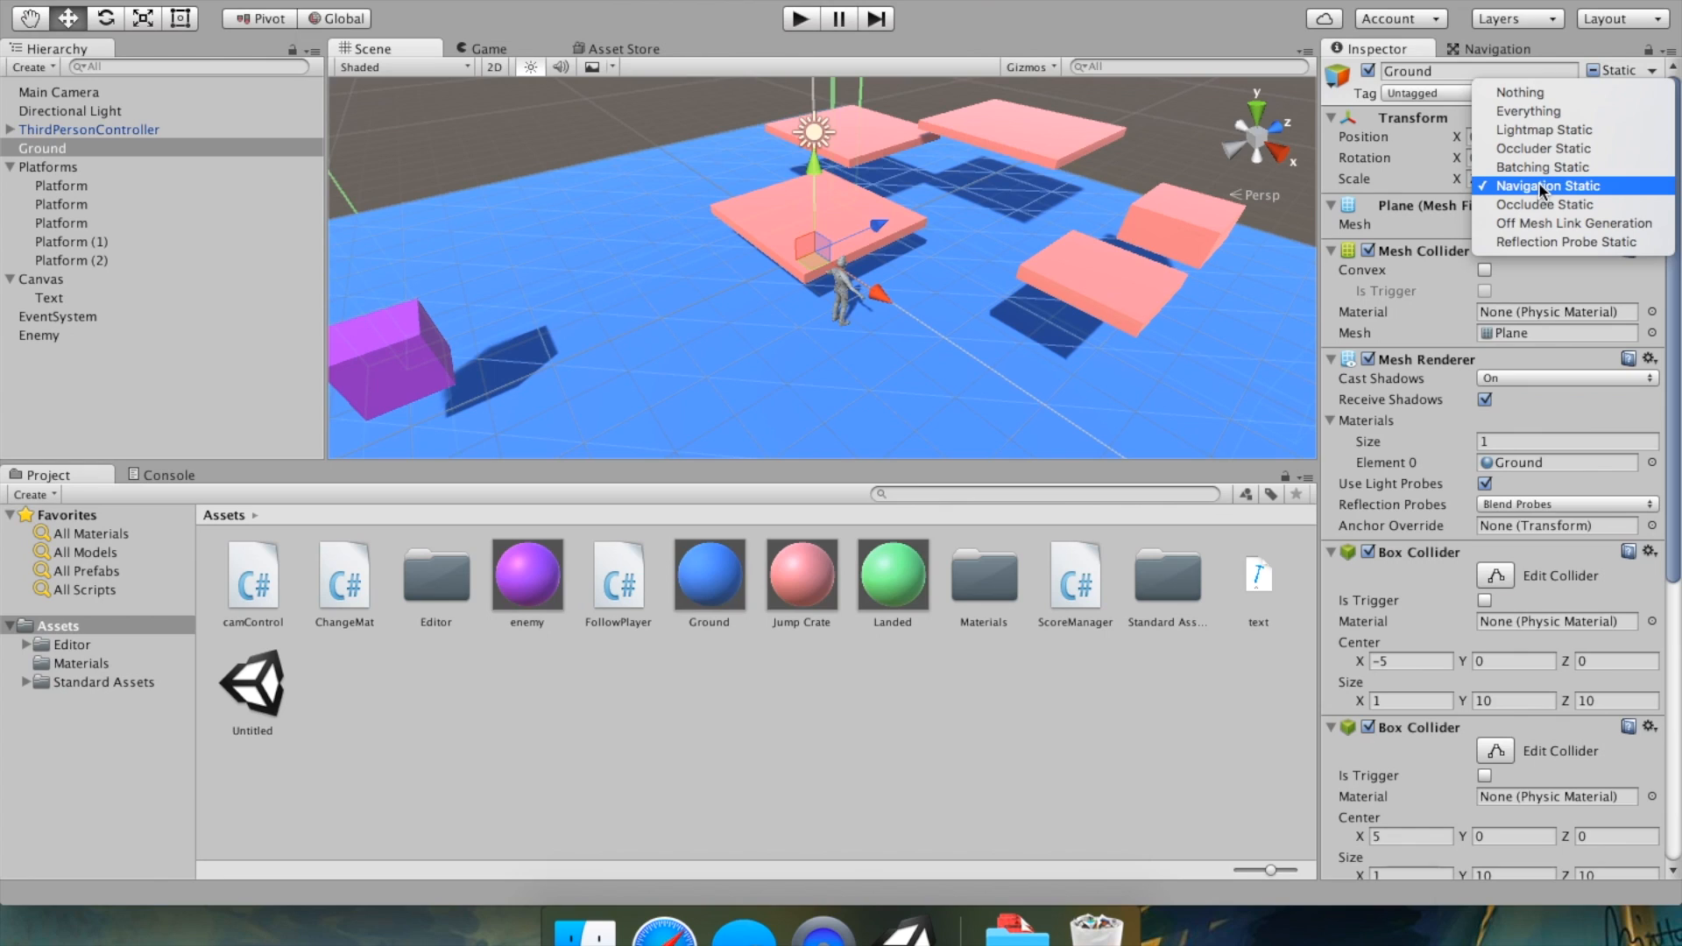
click(1657, 72)
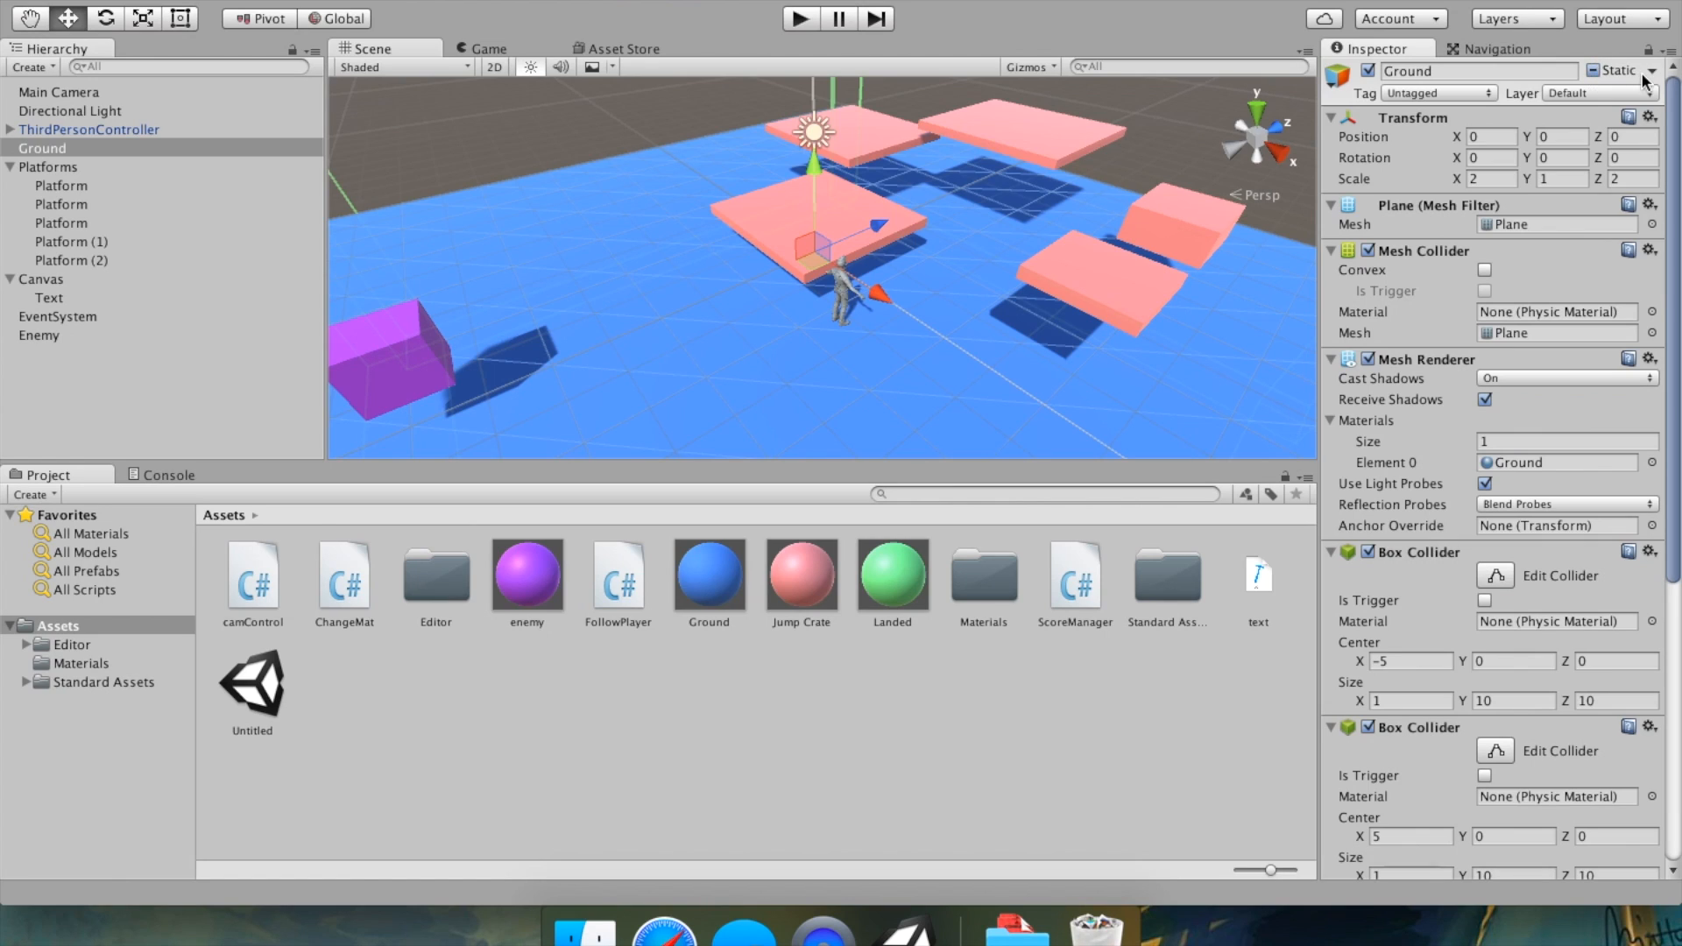
click(1615, 73)
click(1650, 74)
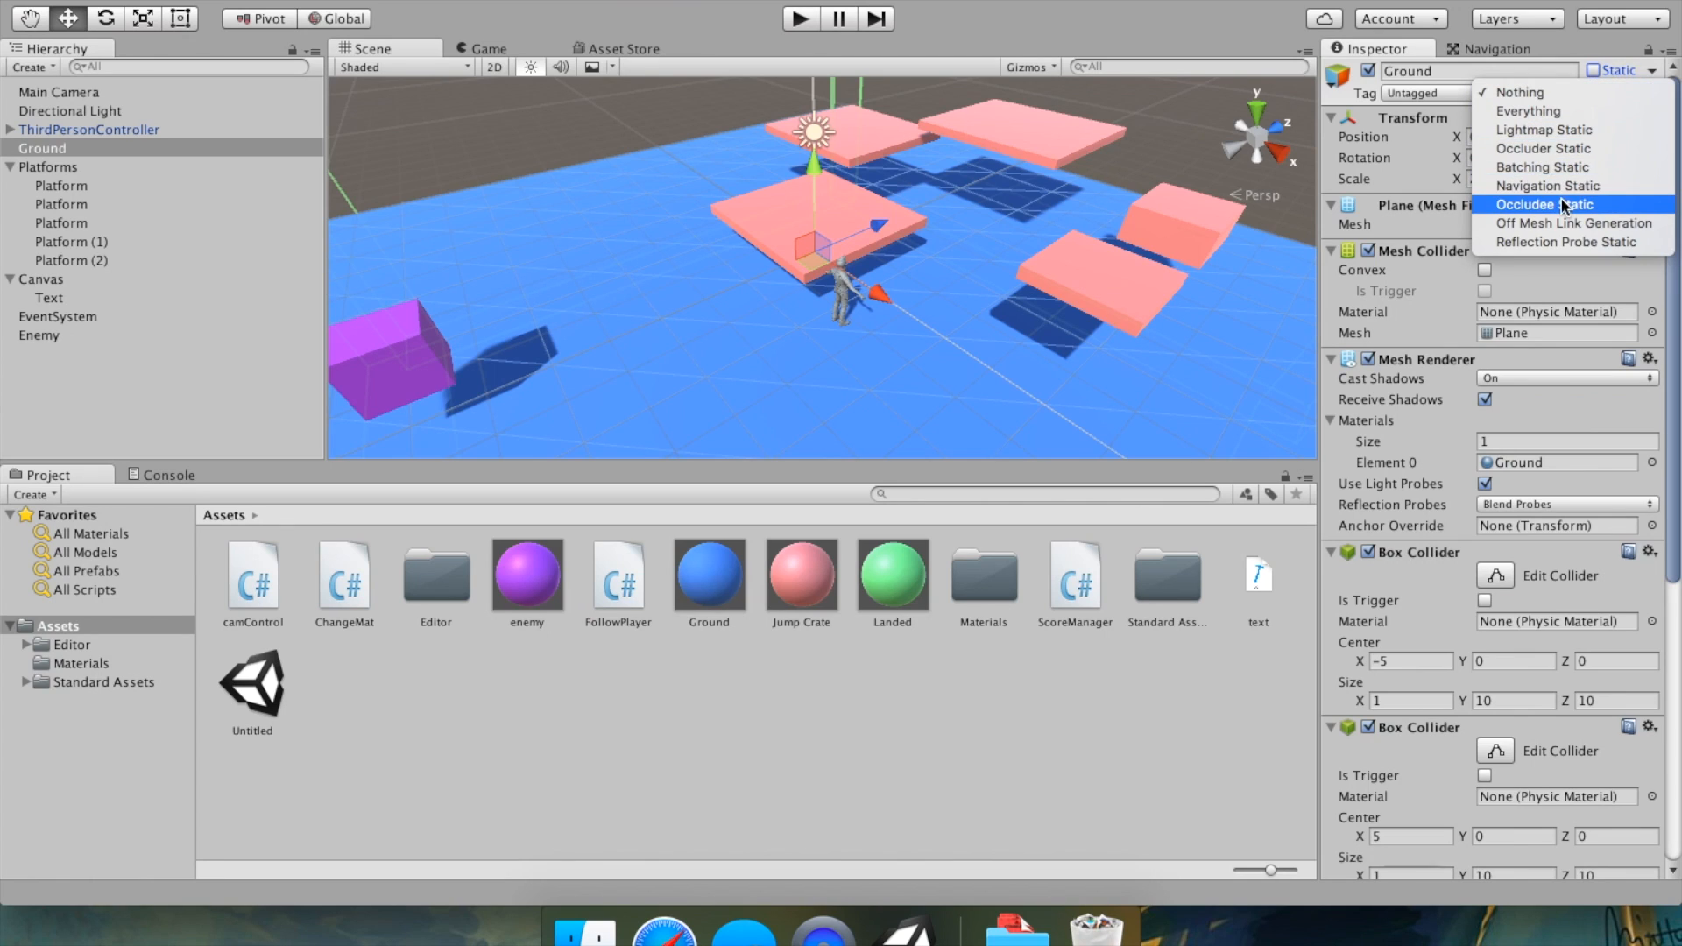
click(1581, 180)
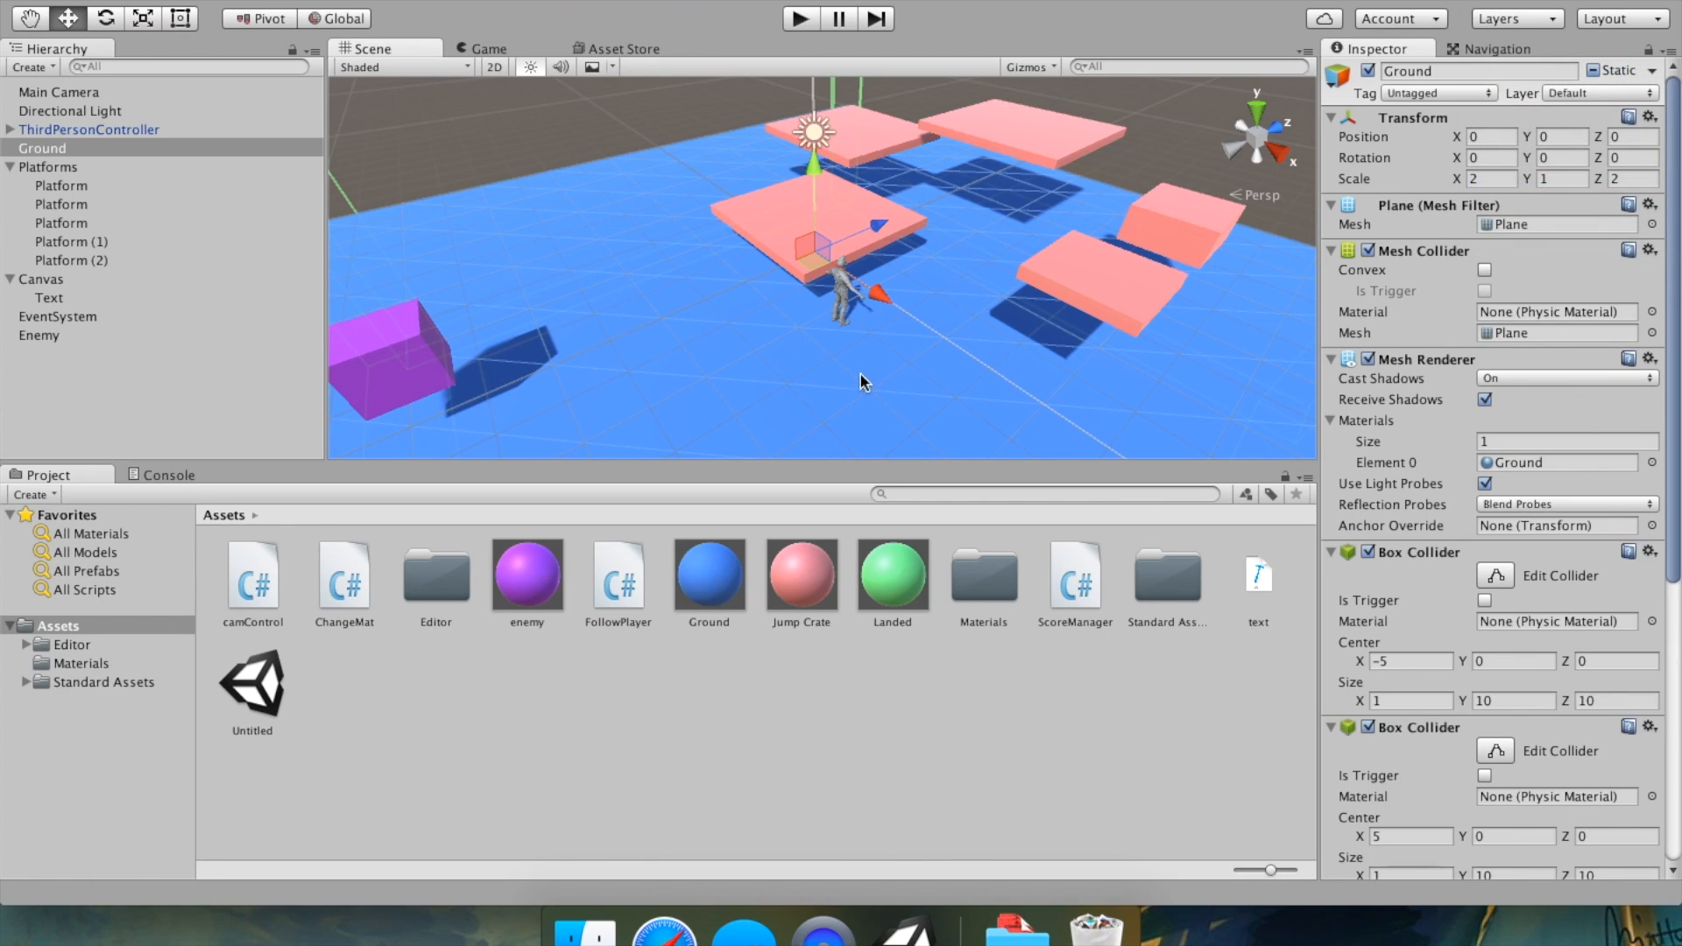
Reopen the Navigation window and bake the NavMesh with the default agent settings.
scroll(732, 274, down, 5)
scroll(727, 277, down, 2)
scroll(855, 226, down, 3)
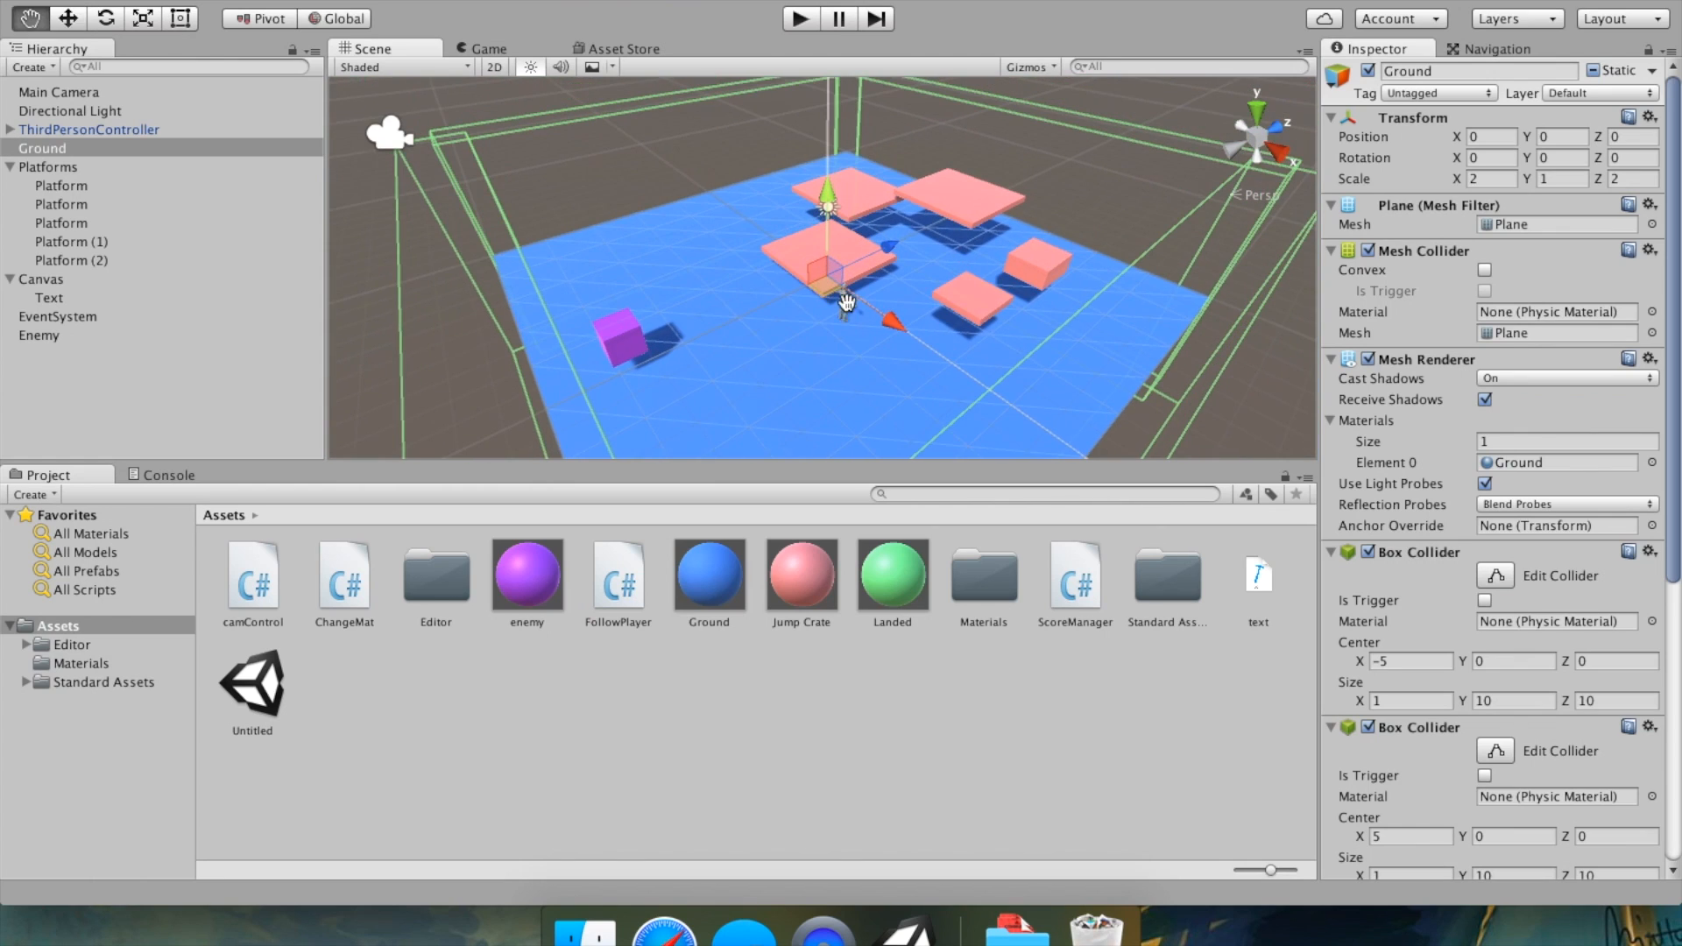
click(1492, 49)
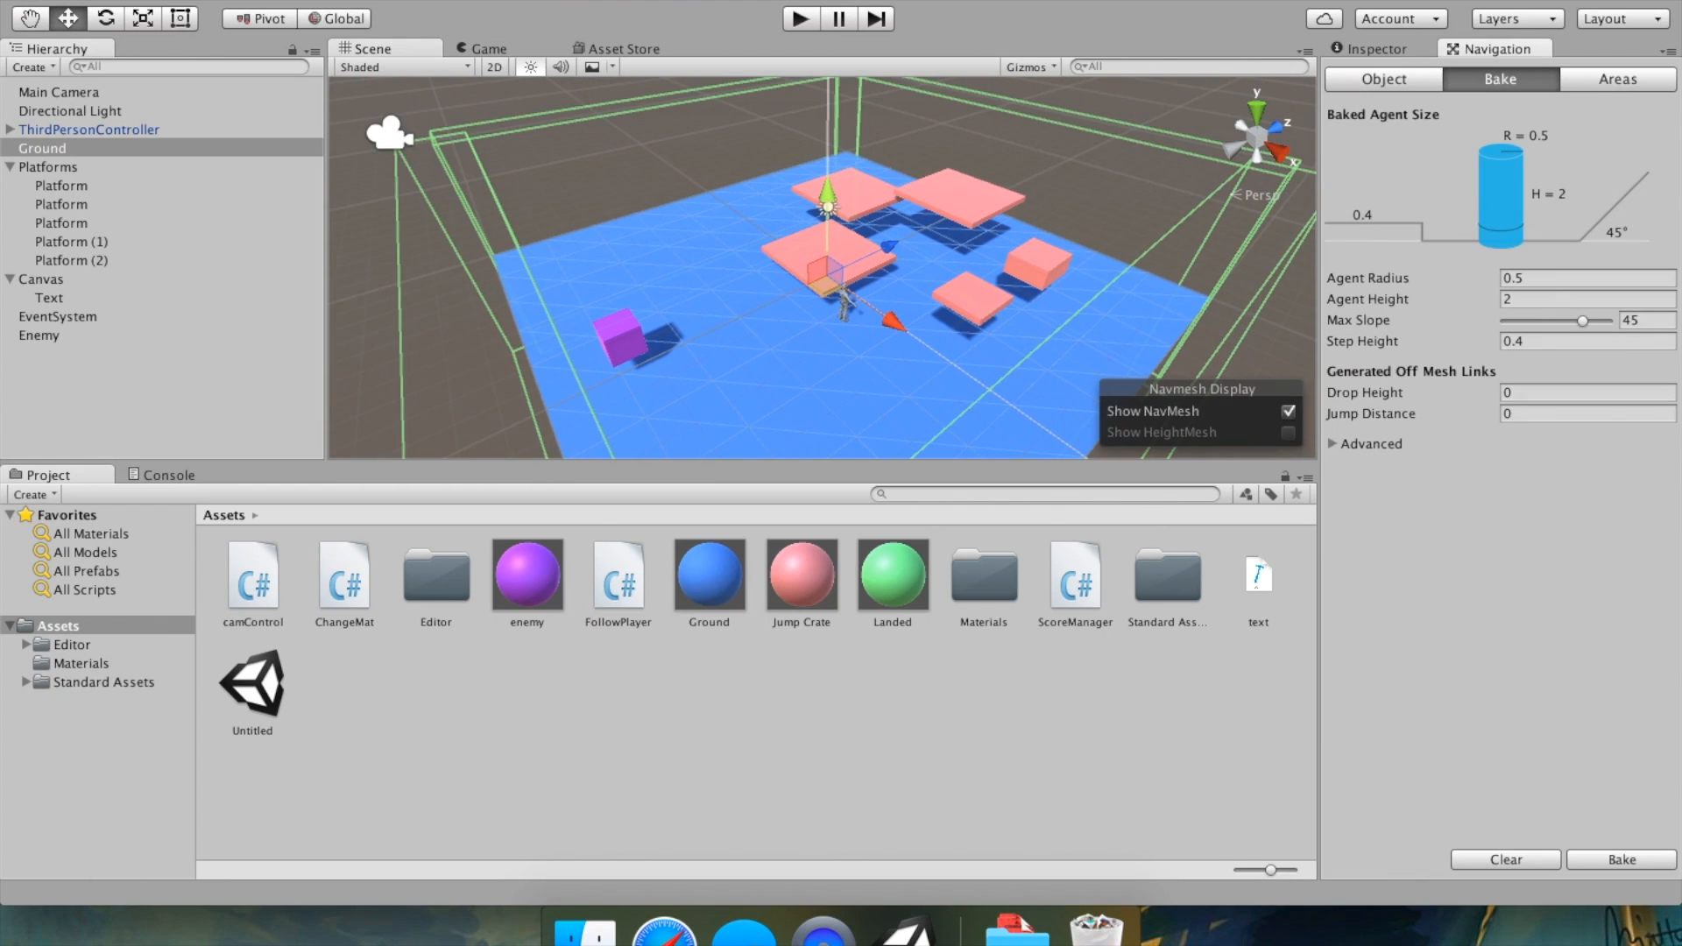
click(661, 0)
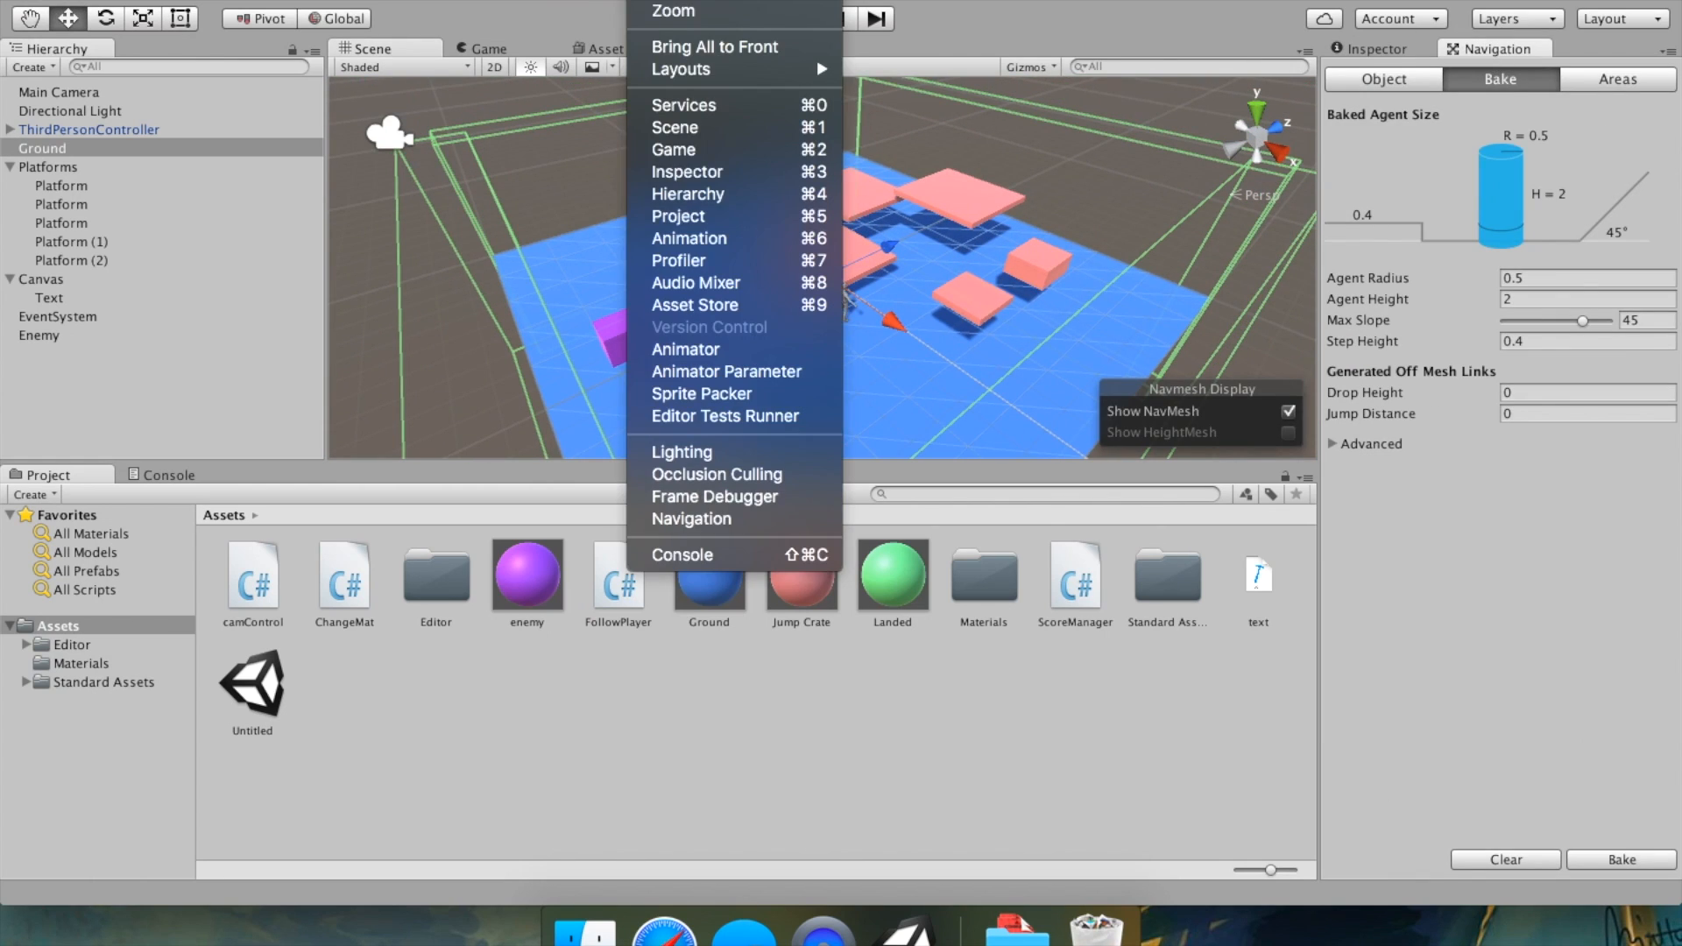
click(750, 522)
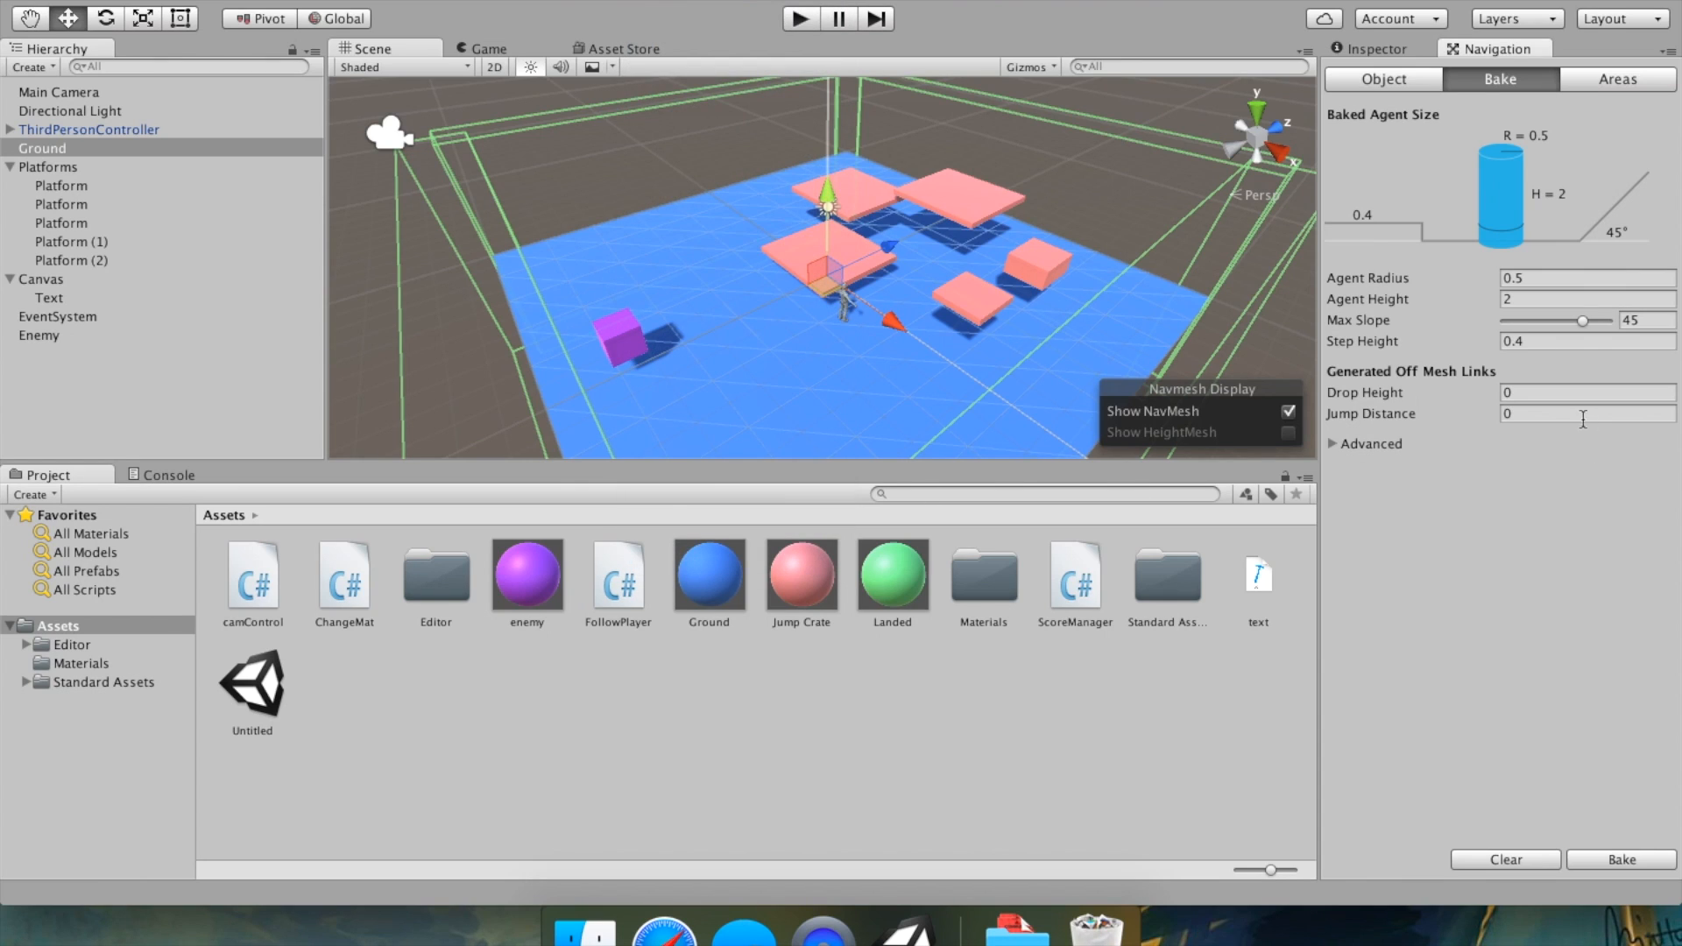
click(1637, 867)
alt+drag(909, 412, 635, 332)
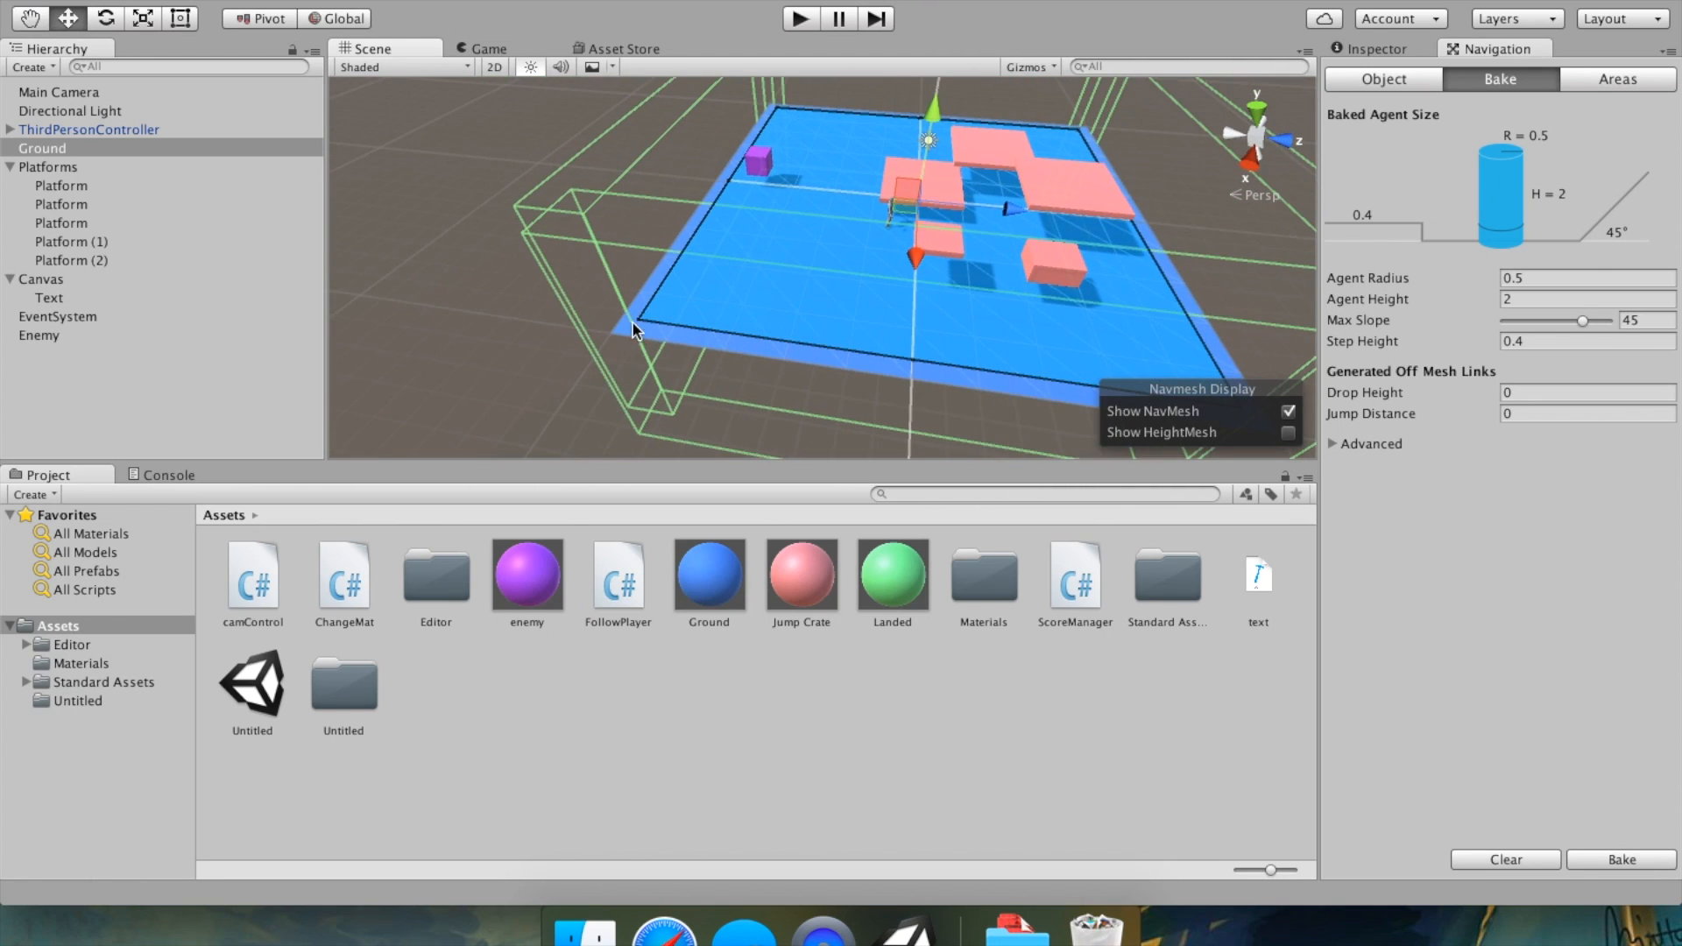
alt+drag(816, 225, 763, 261)
scroll(762, 270, up, 10)
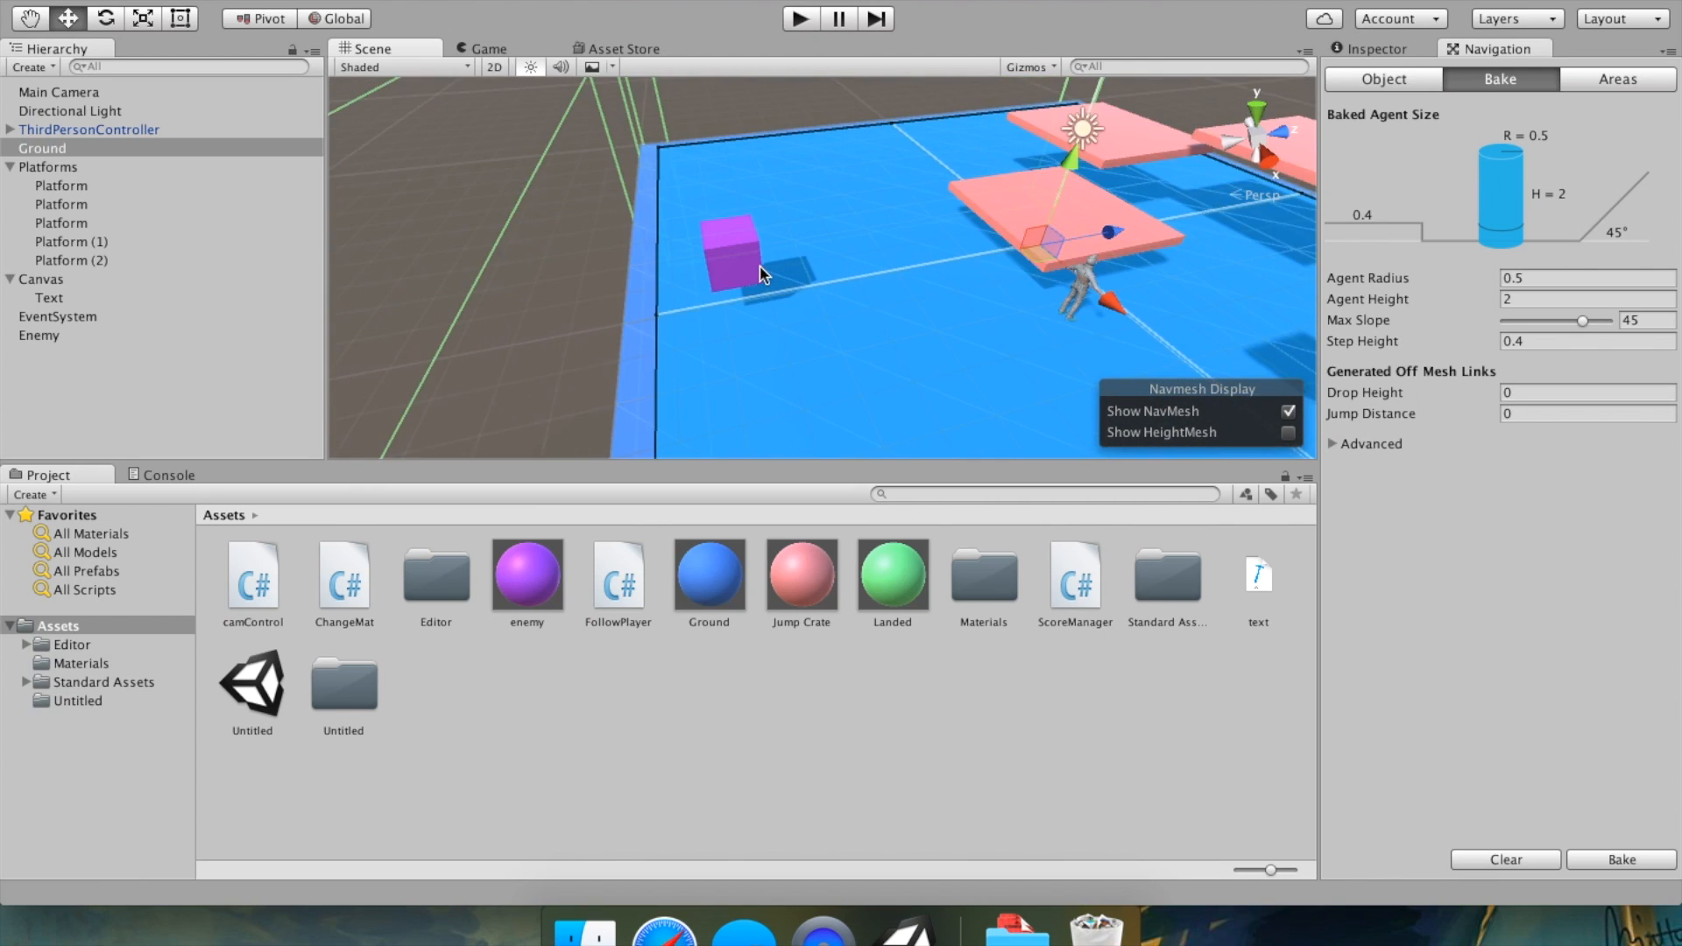
scroll(659, 242, down, 10)
scroll(618, 235, down, 2)
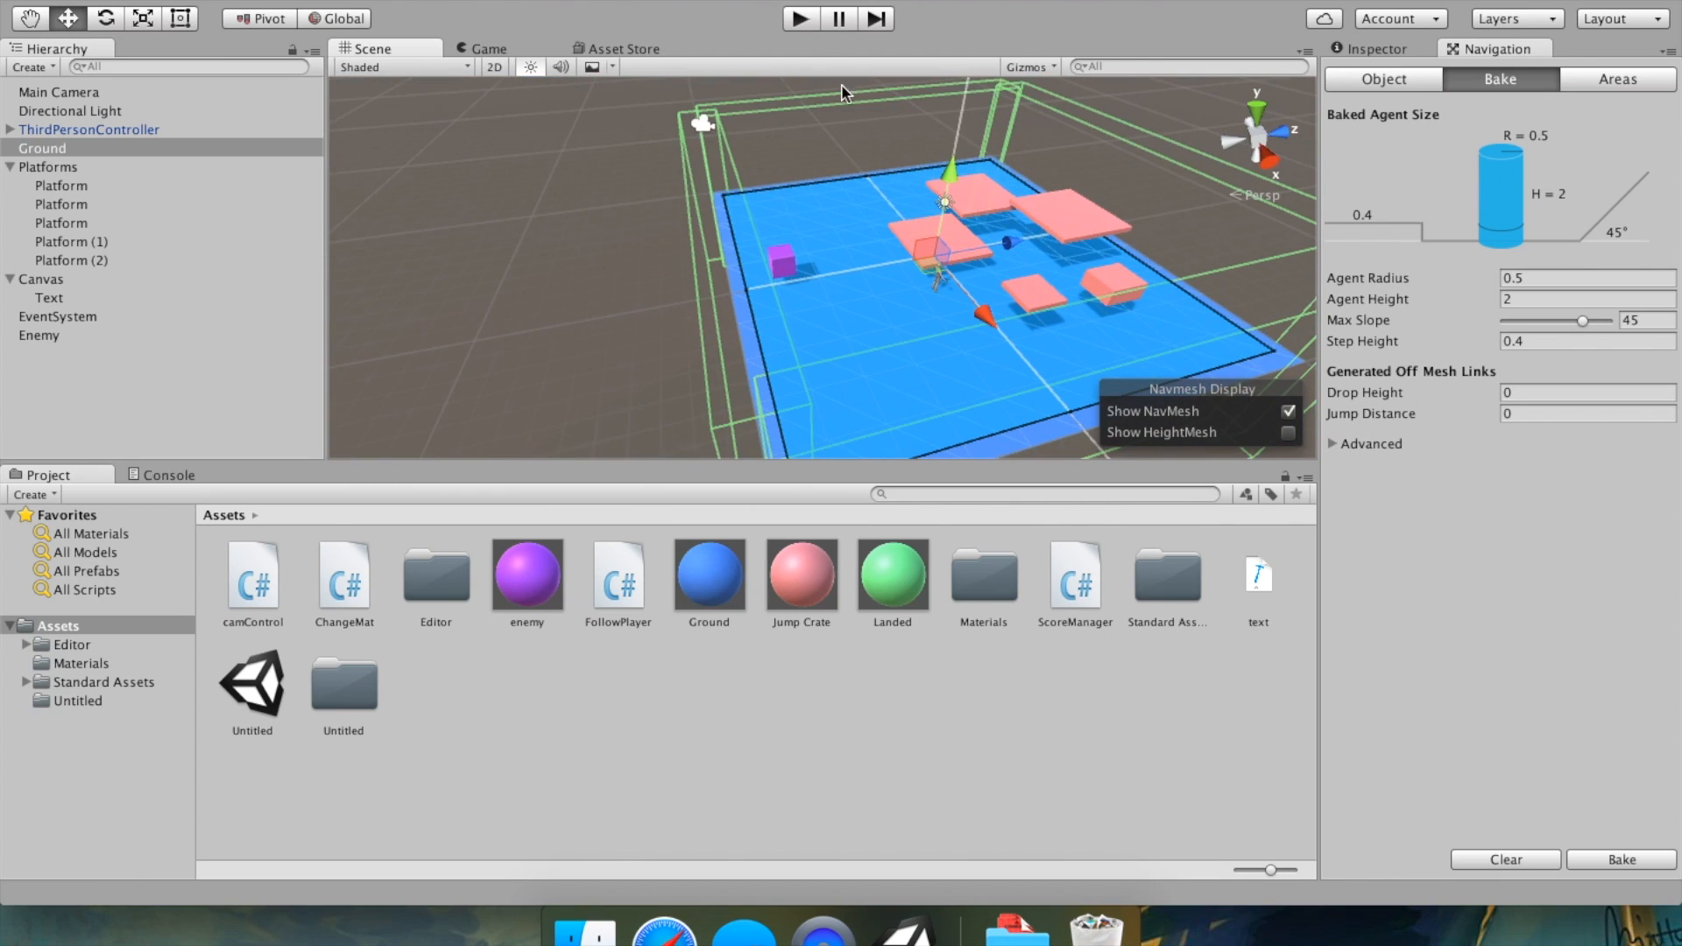
Play-test the scene, moving and jumping the player across the platforms while the enemy chases, then stop.
click(805, 25)
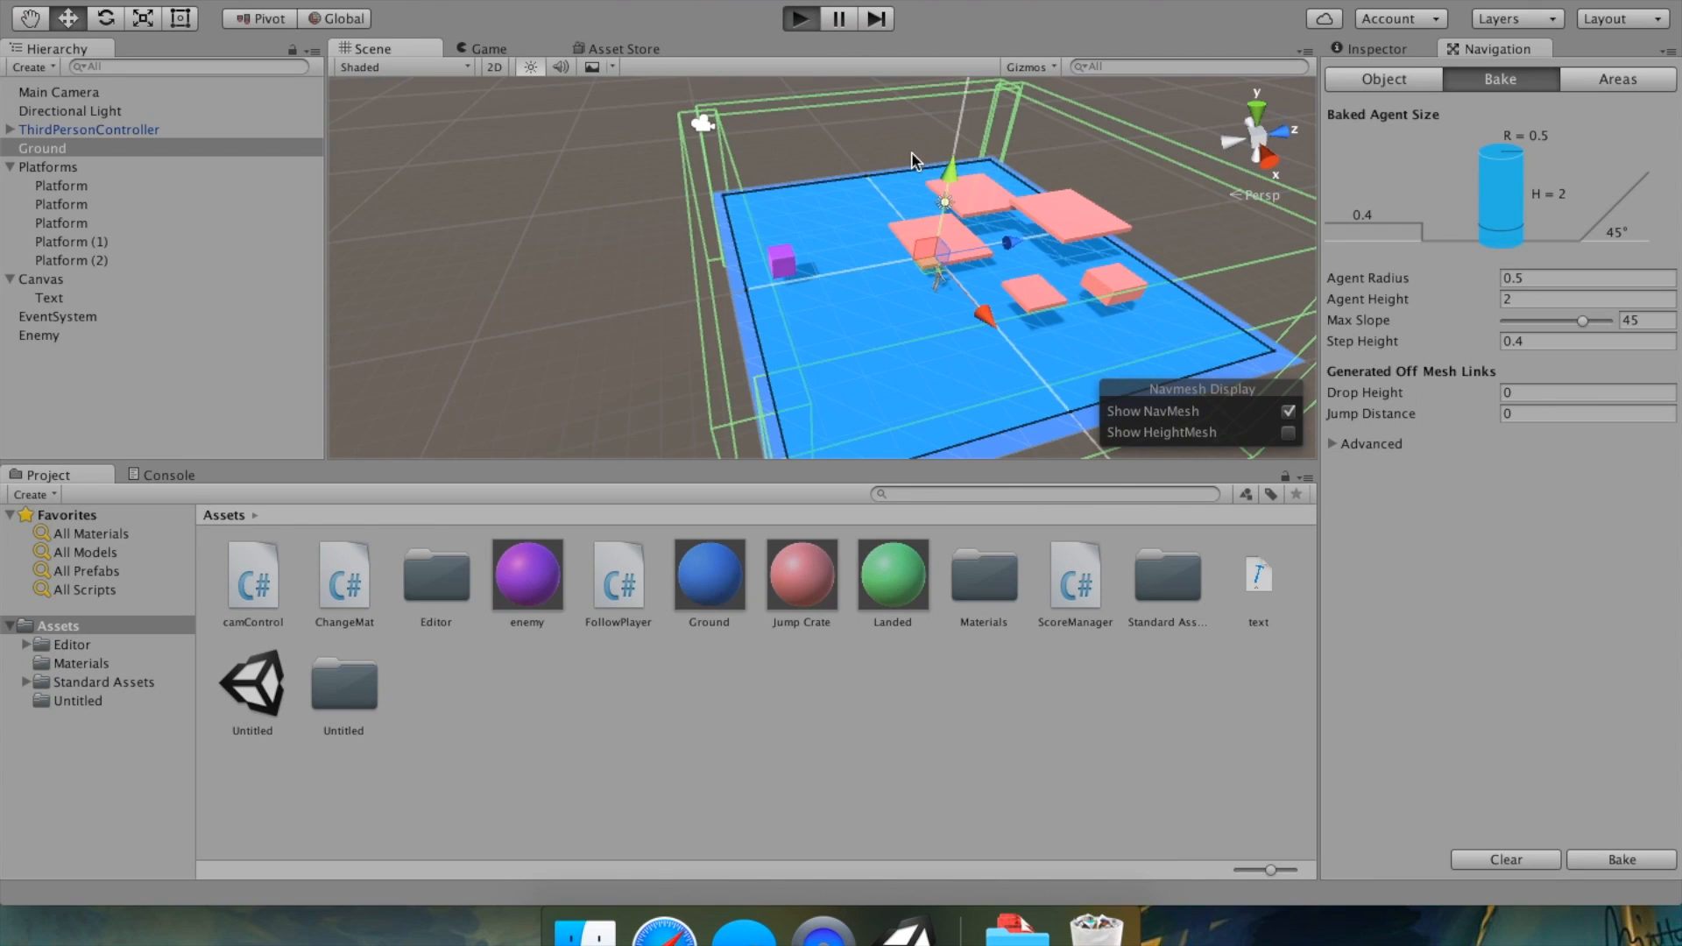
key(Down)
key(Left)
key(Up)
key(space)
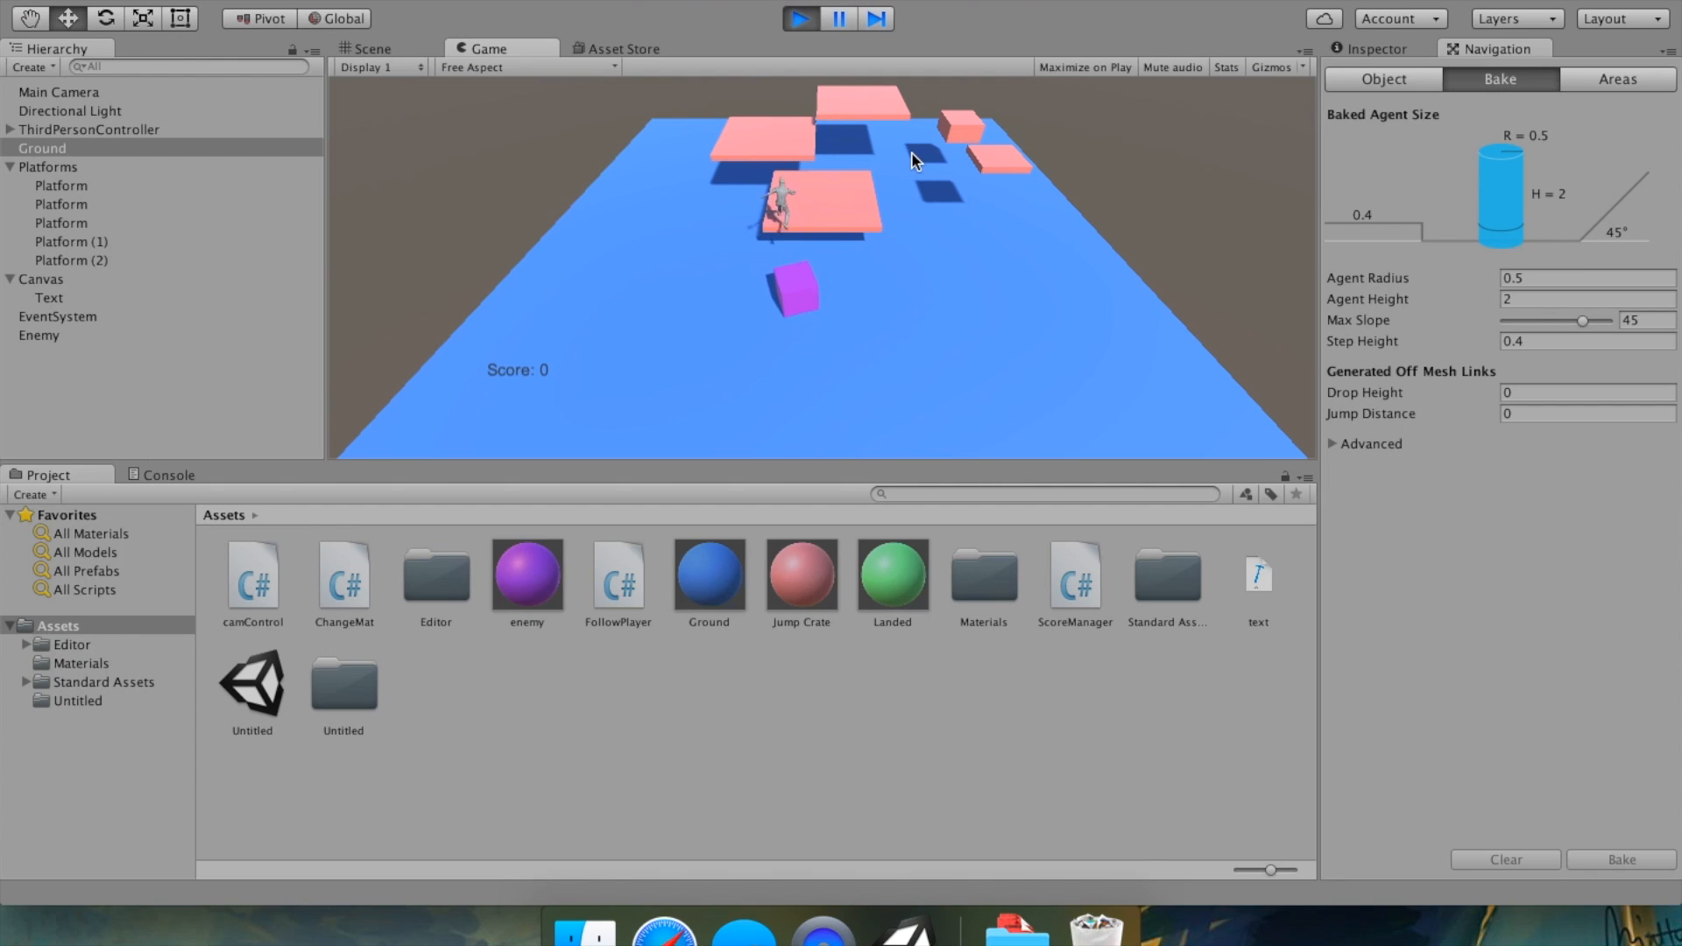
key(Right)
key(space)
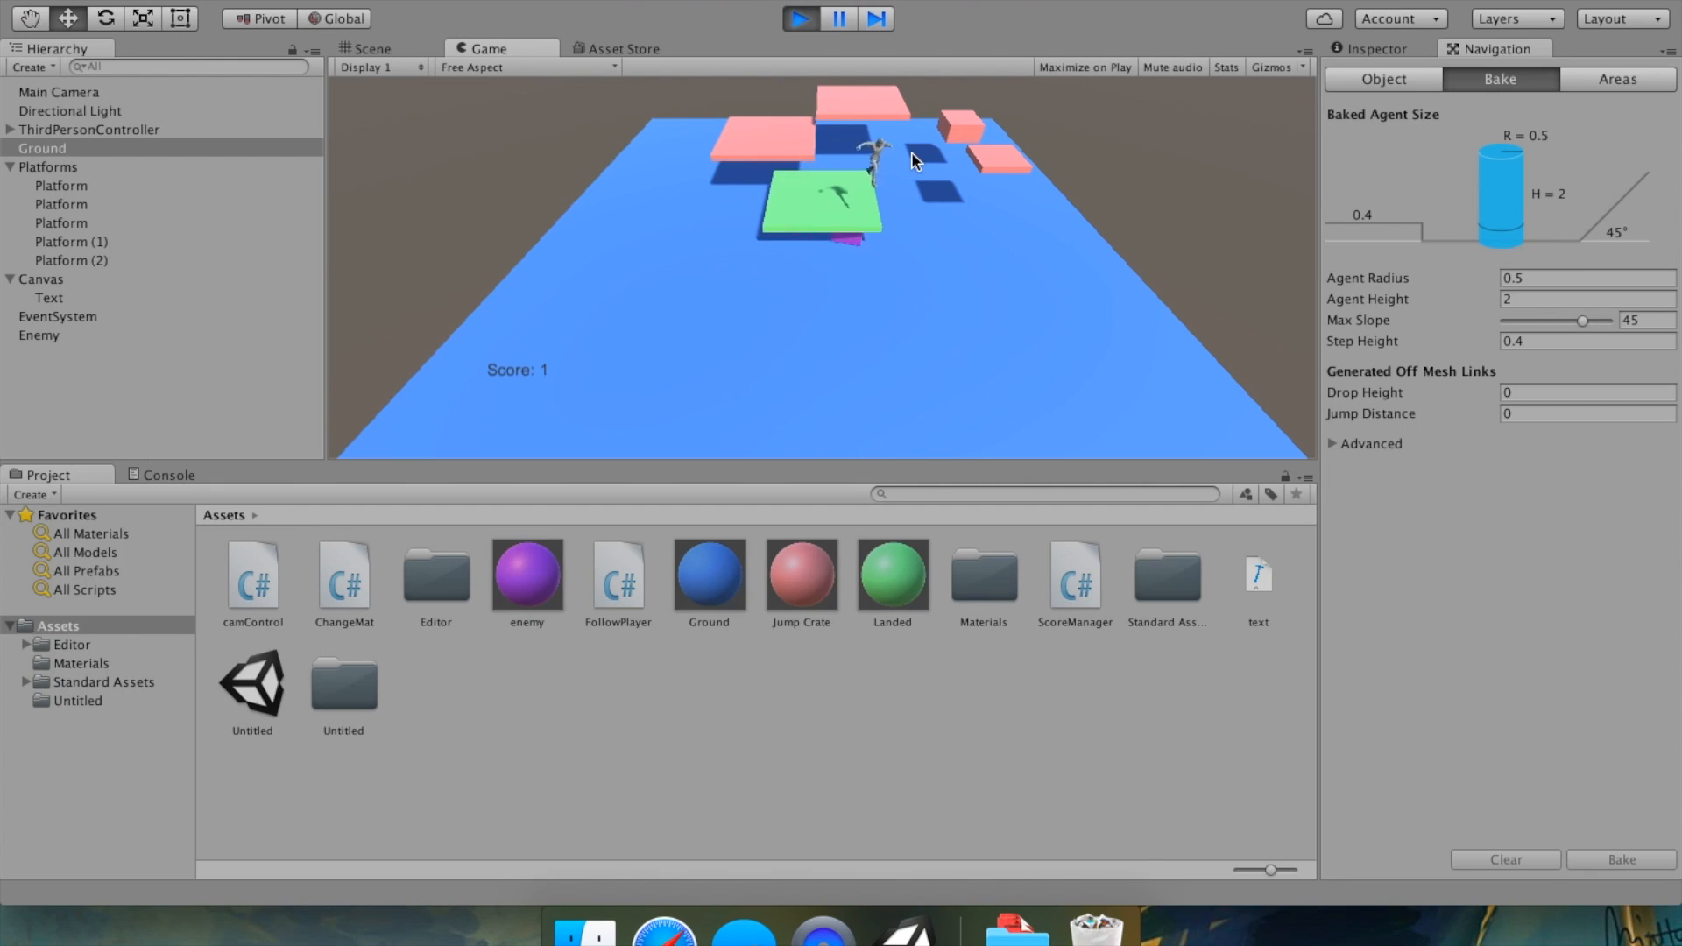
key(Down)
key(Left)
key(Up)
key(space)
key(Left)
key(space)
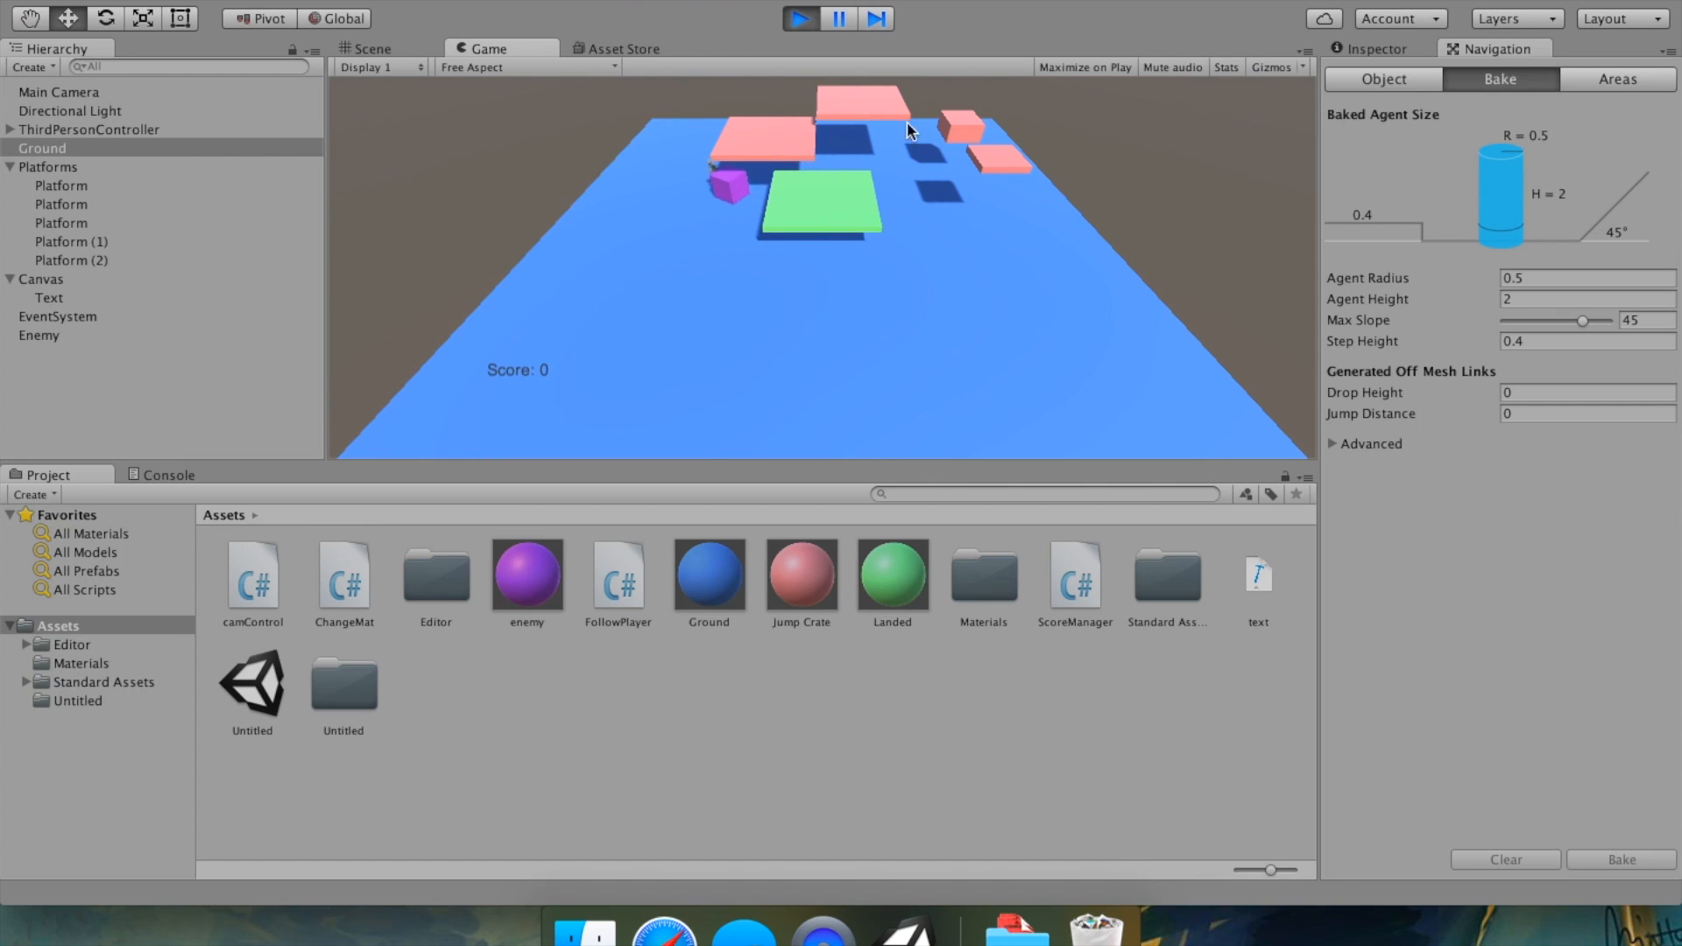
click(800, 19)
Duplicate the Enemy twice and move one copy onto the far side of the ground near the platforms.
click(105, 333)
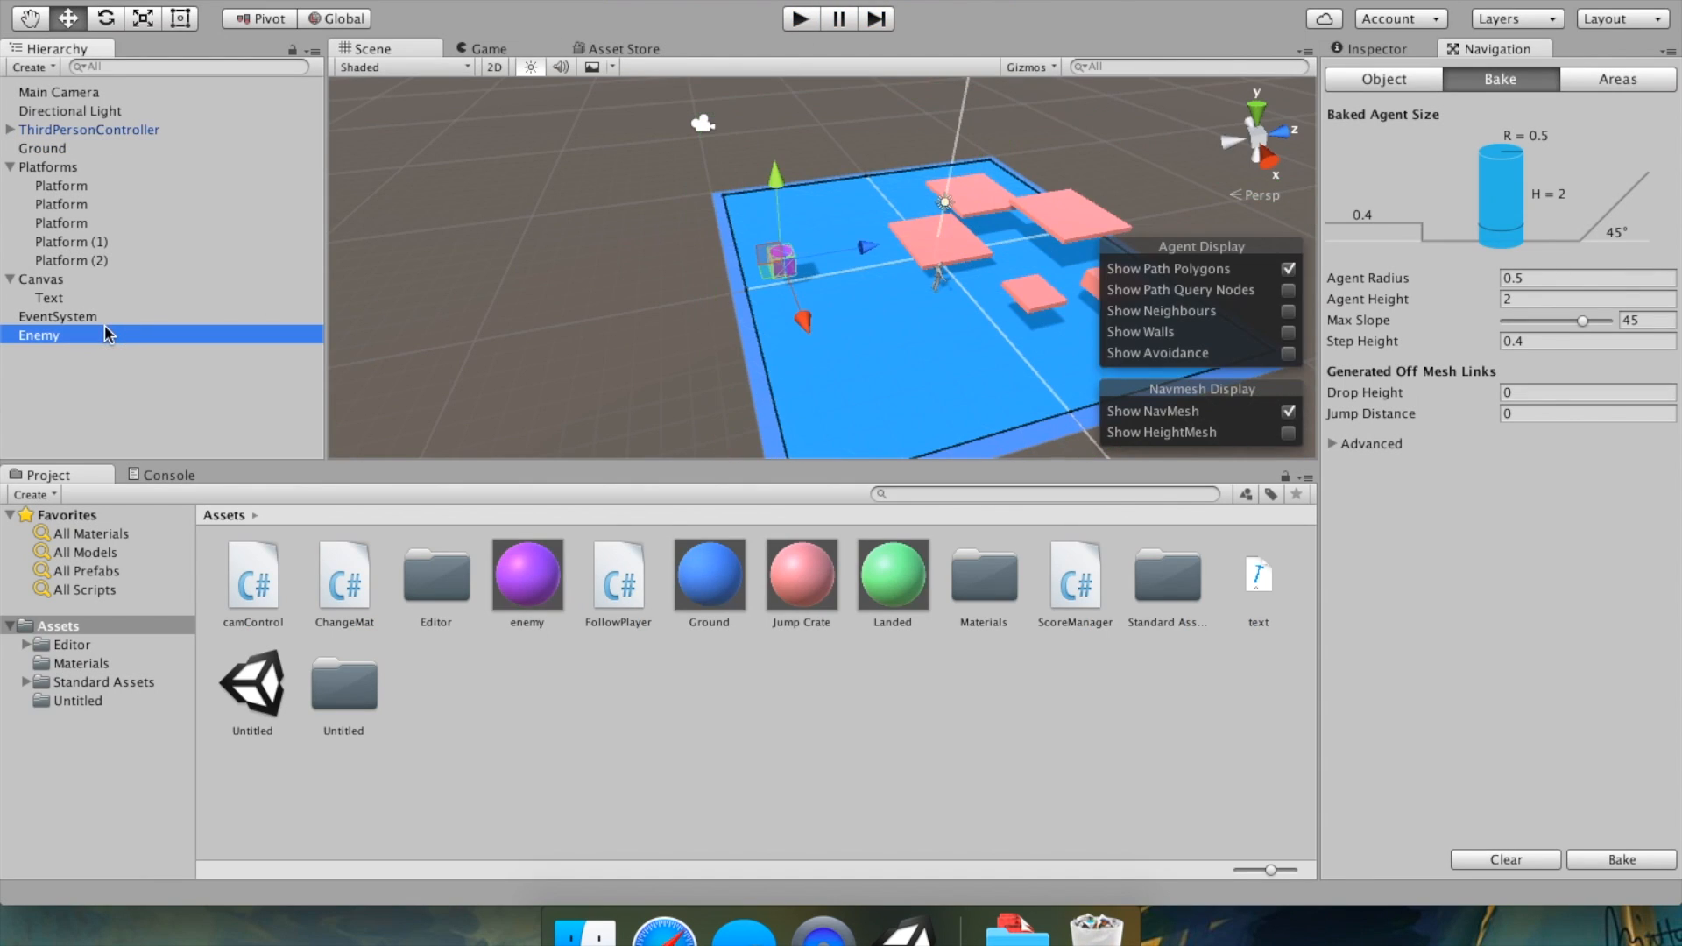
key(super+d)
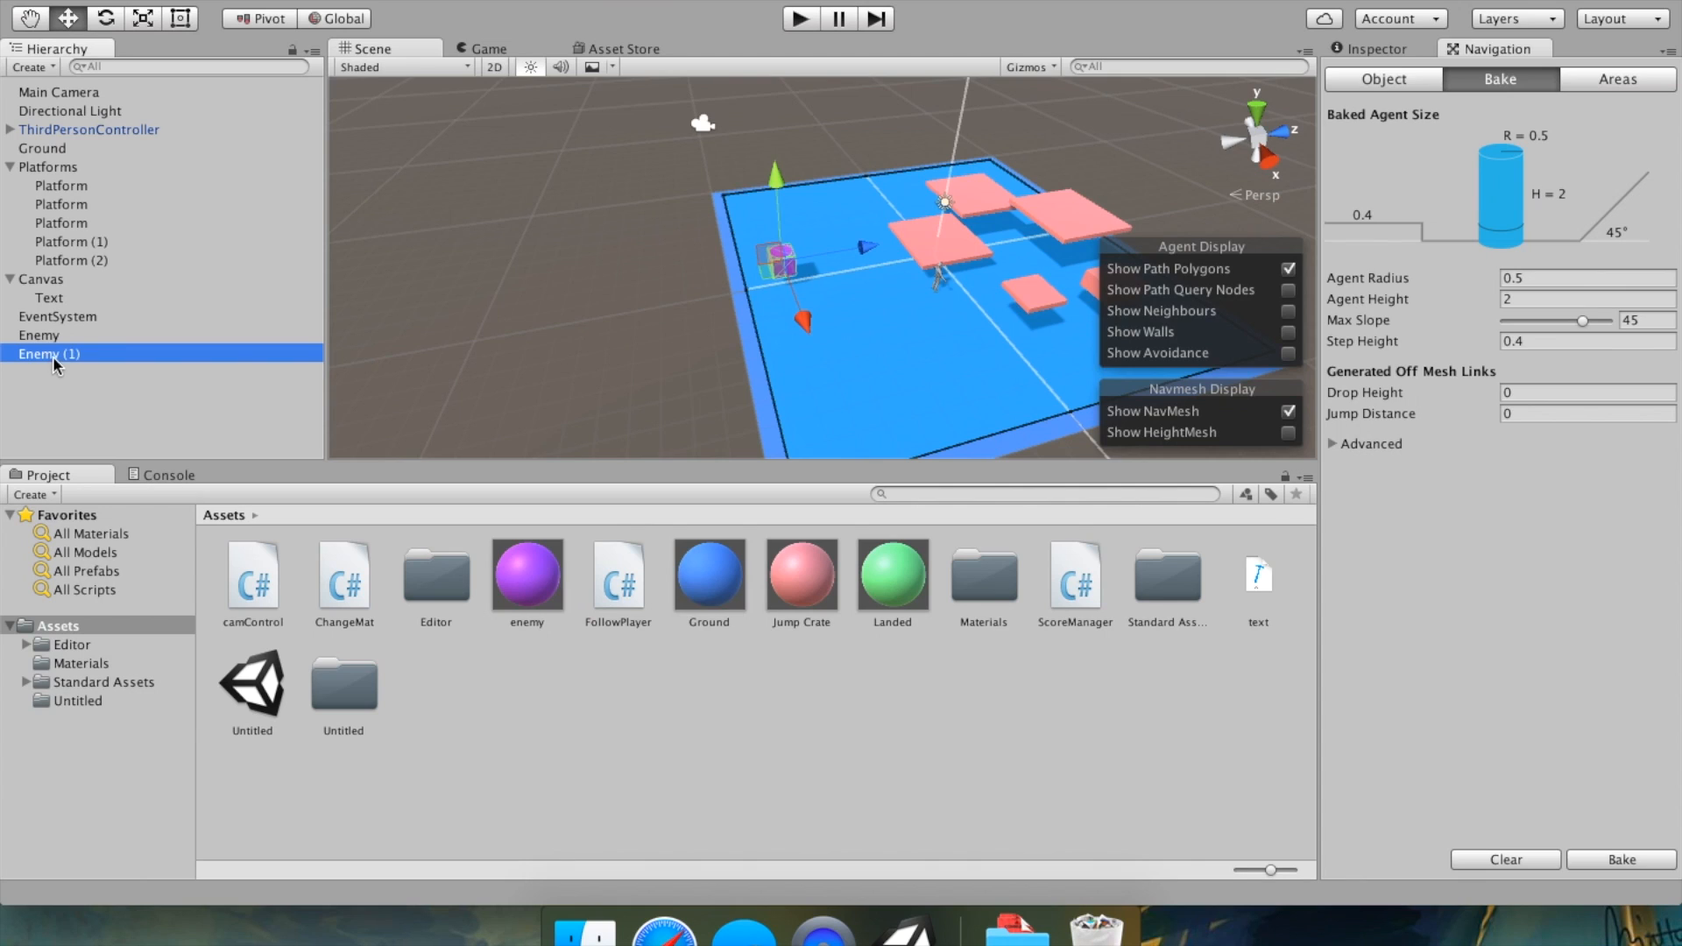
right_click(53, 354)
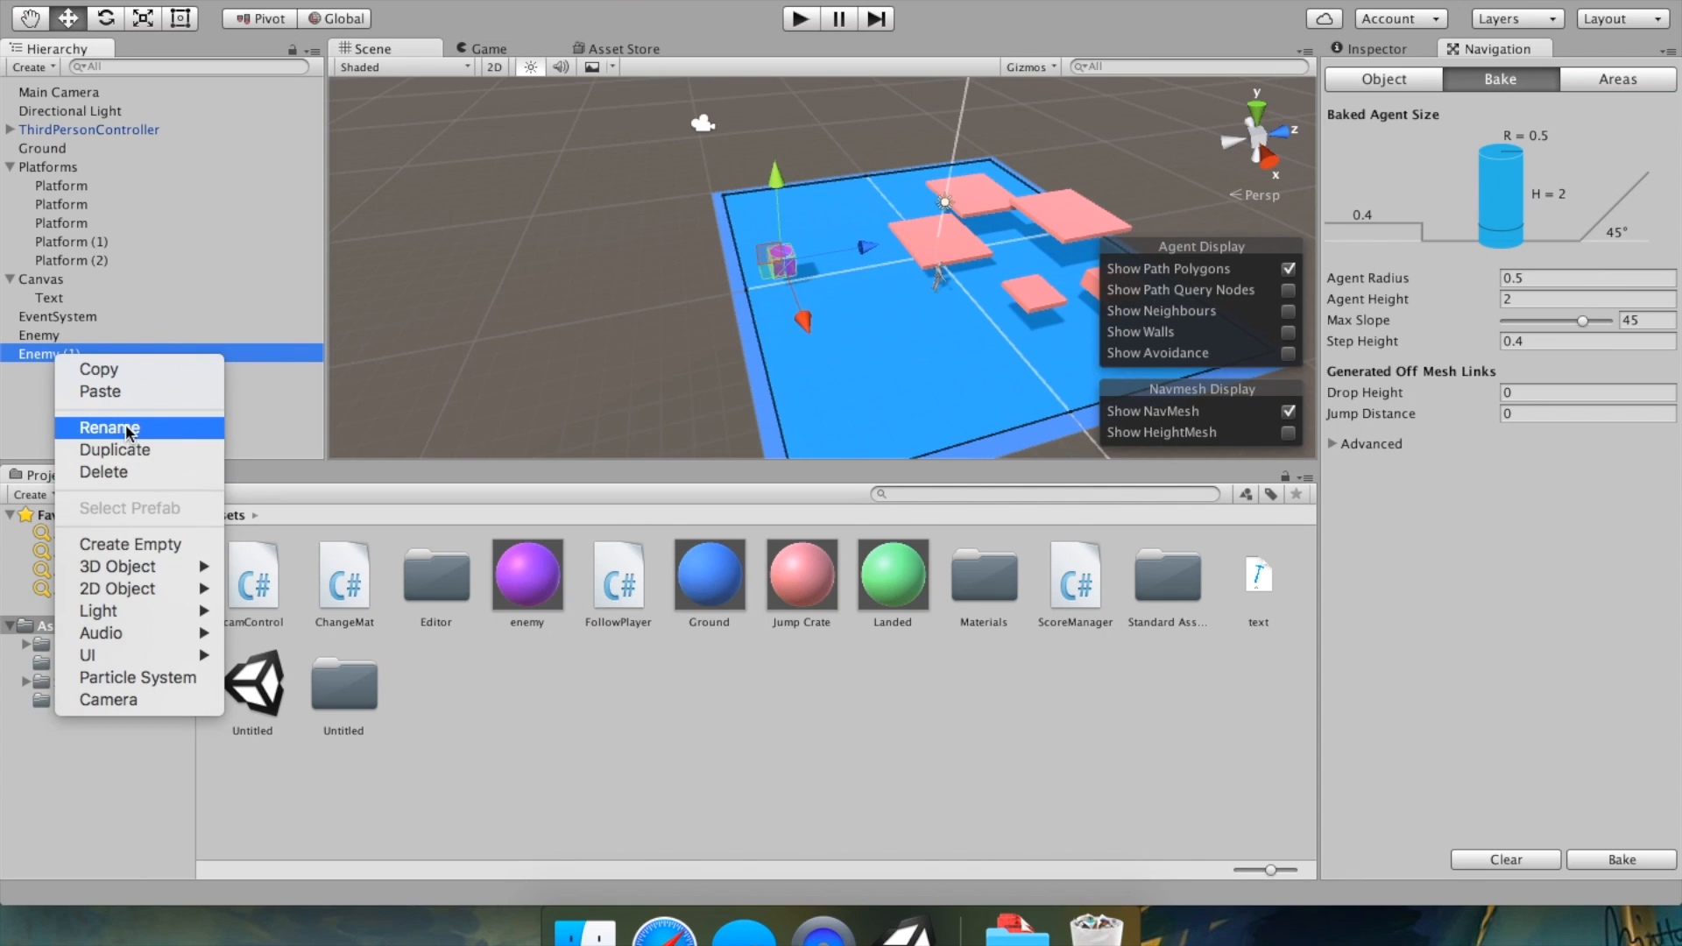
click(115, 452)
drag(866, 249, 1161, 187)
click(82, 353)
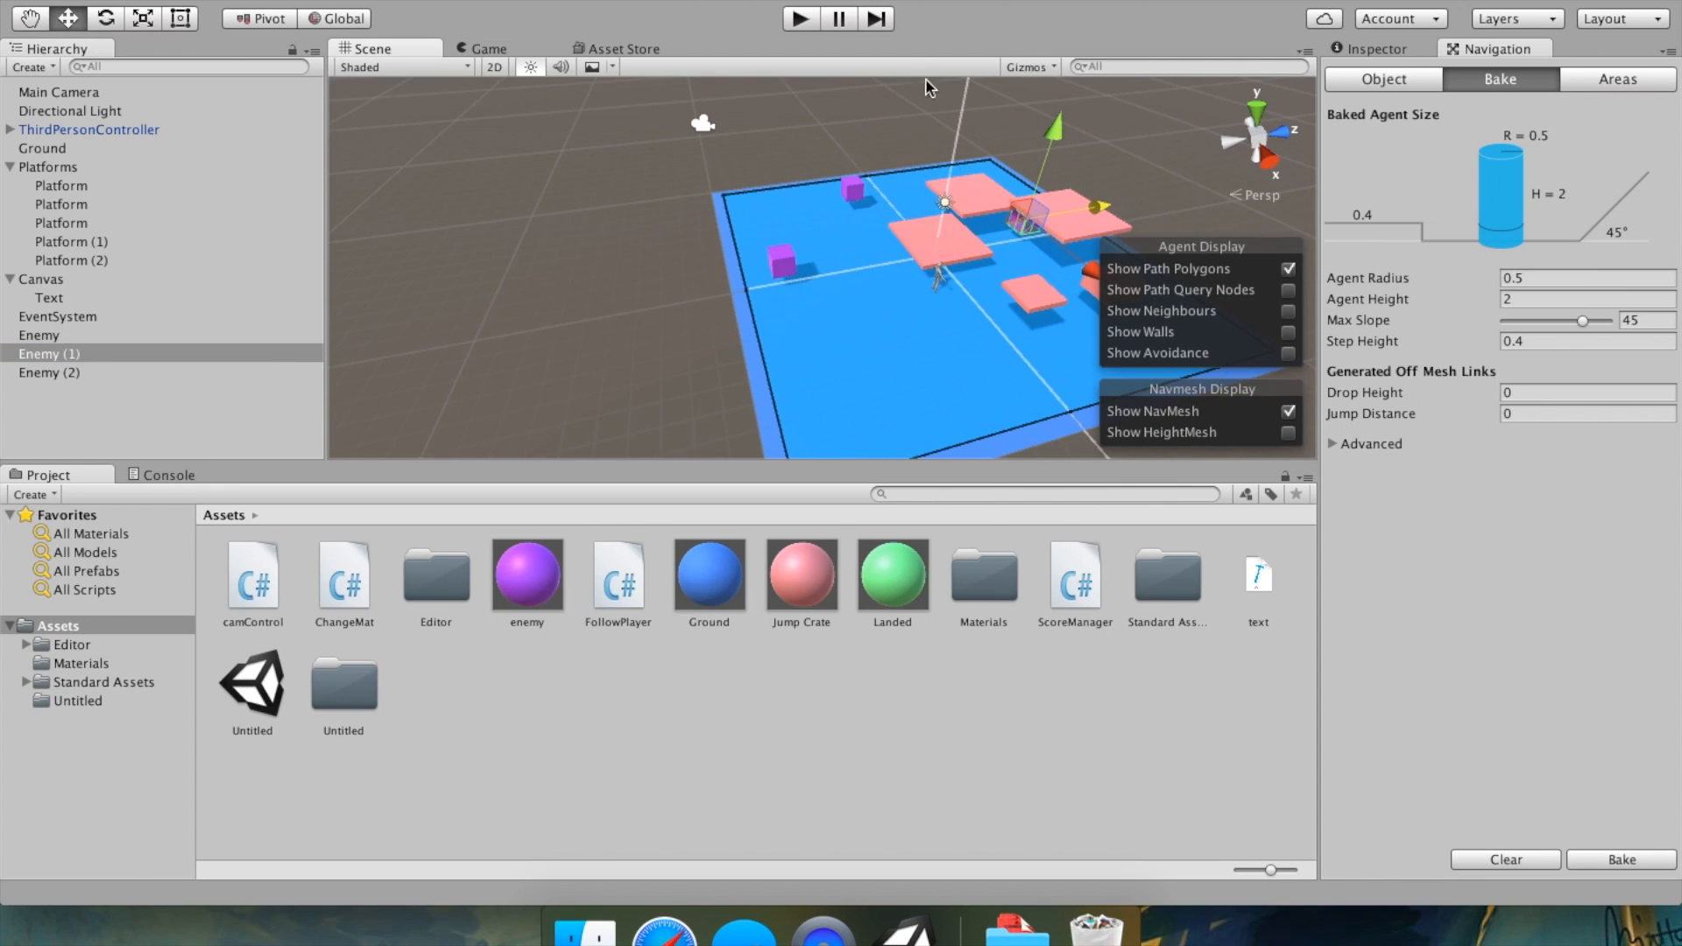
Play-test the scene with the three enemies chasing the player across the platforms, then stop.
click(797, 19)
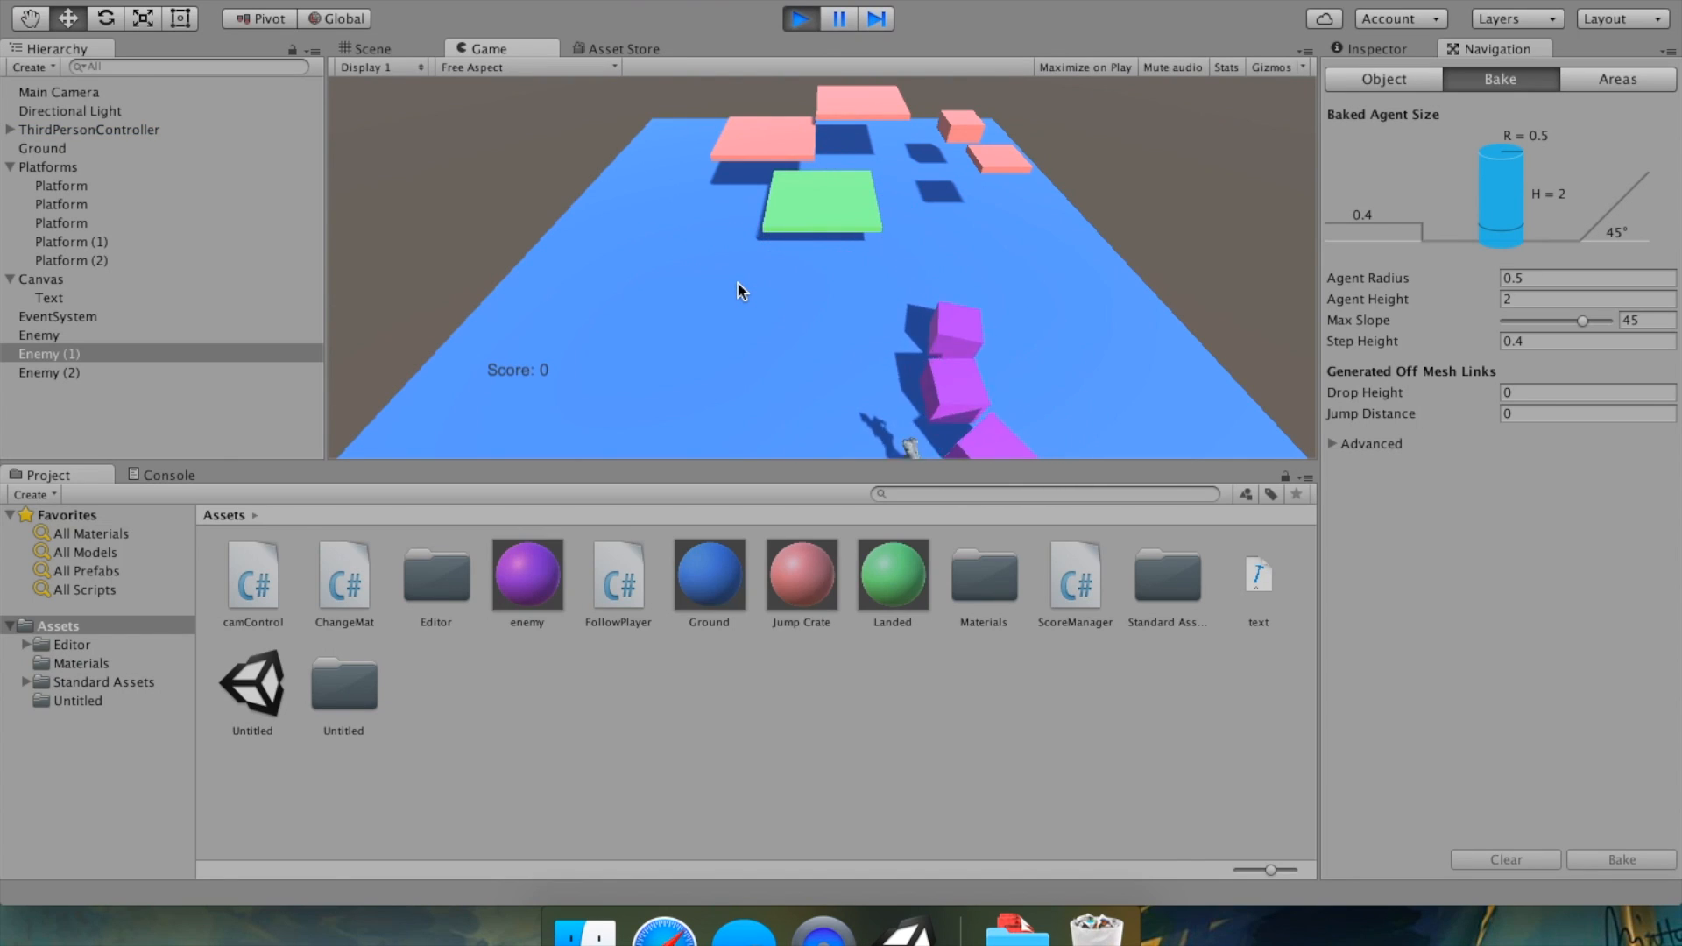
key(w)
key(d)
key(space)
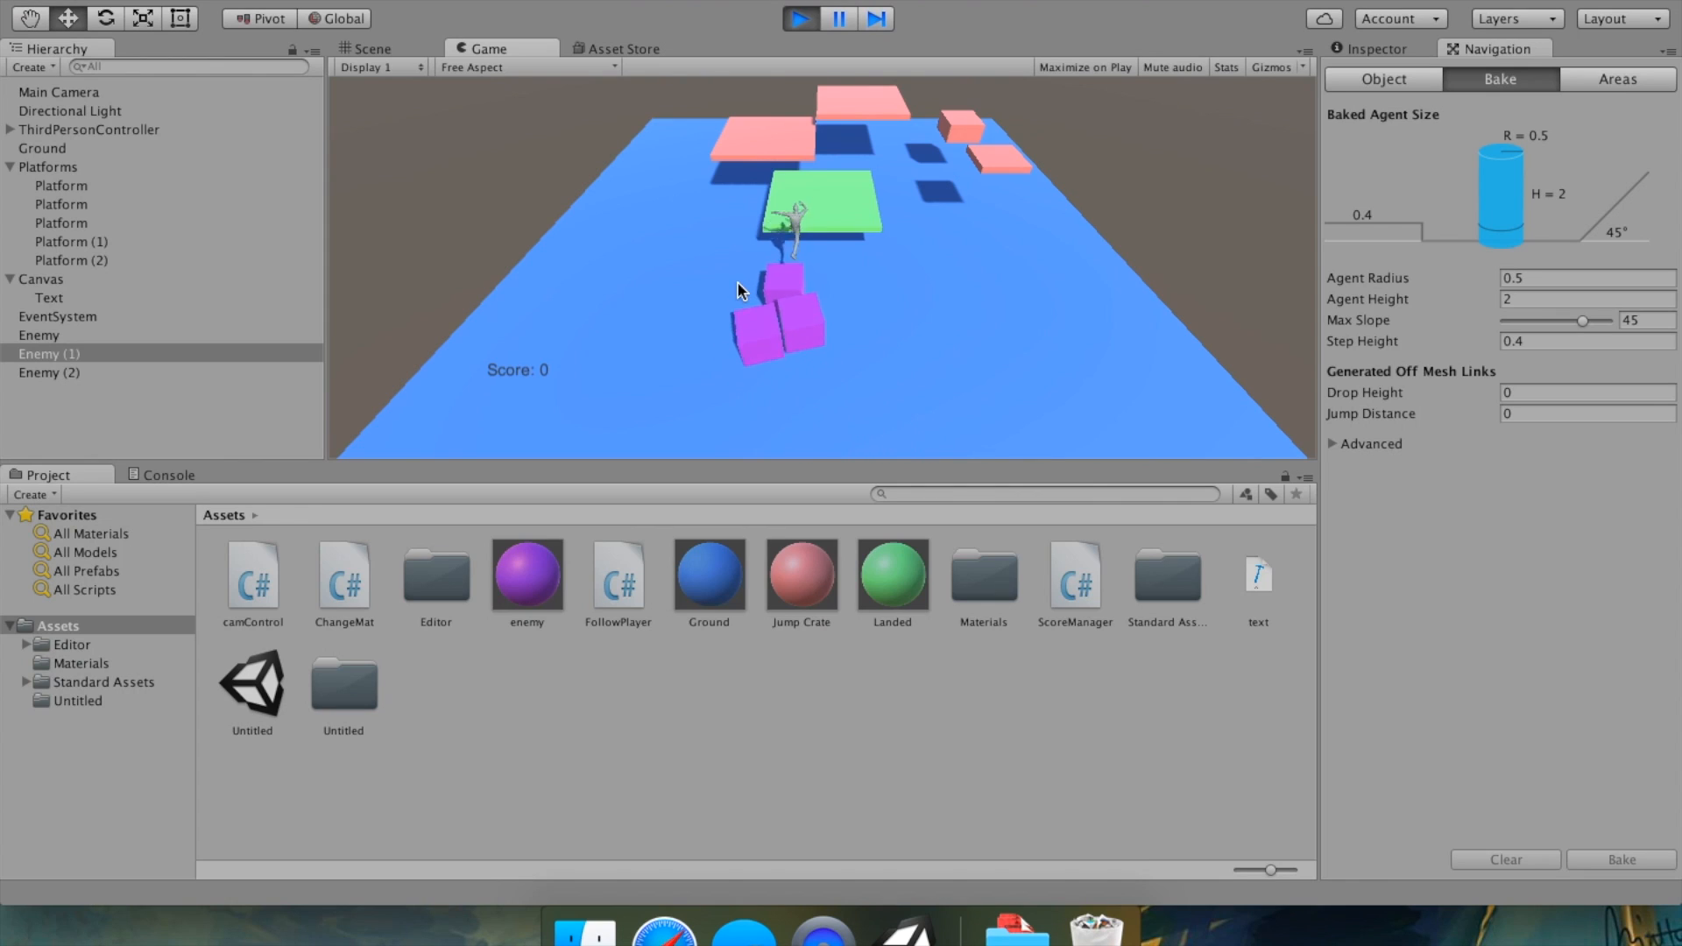
key(w)
key(a)
key(space)
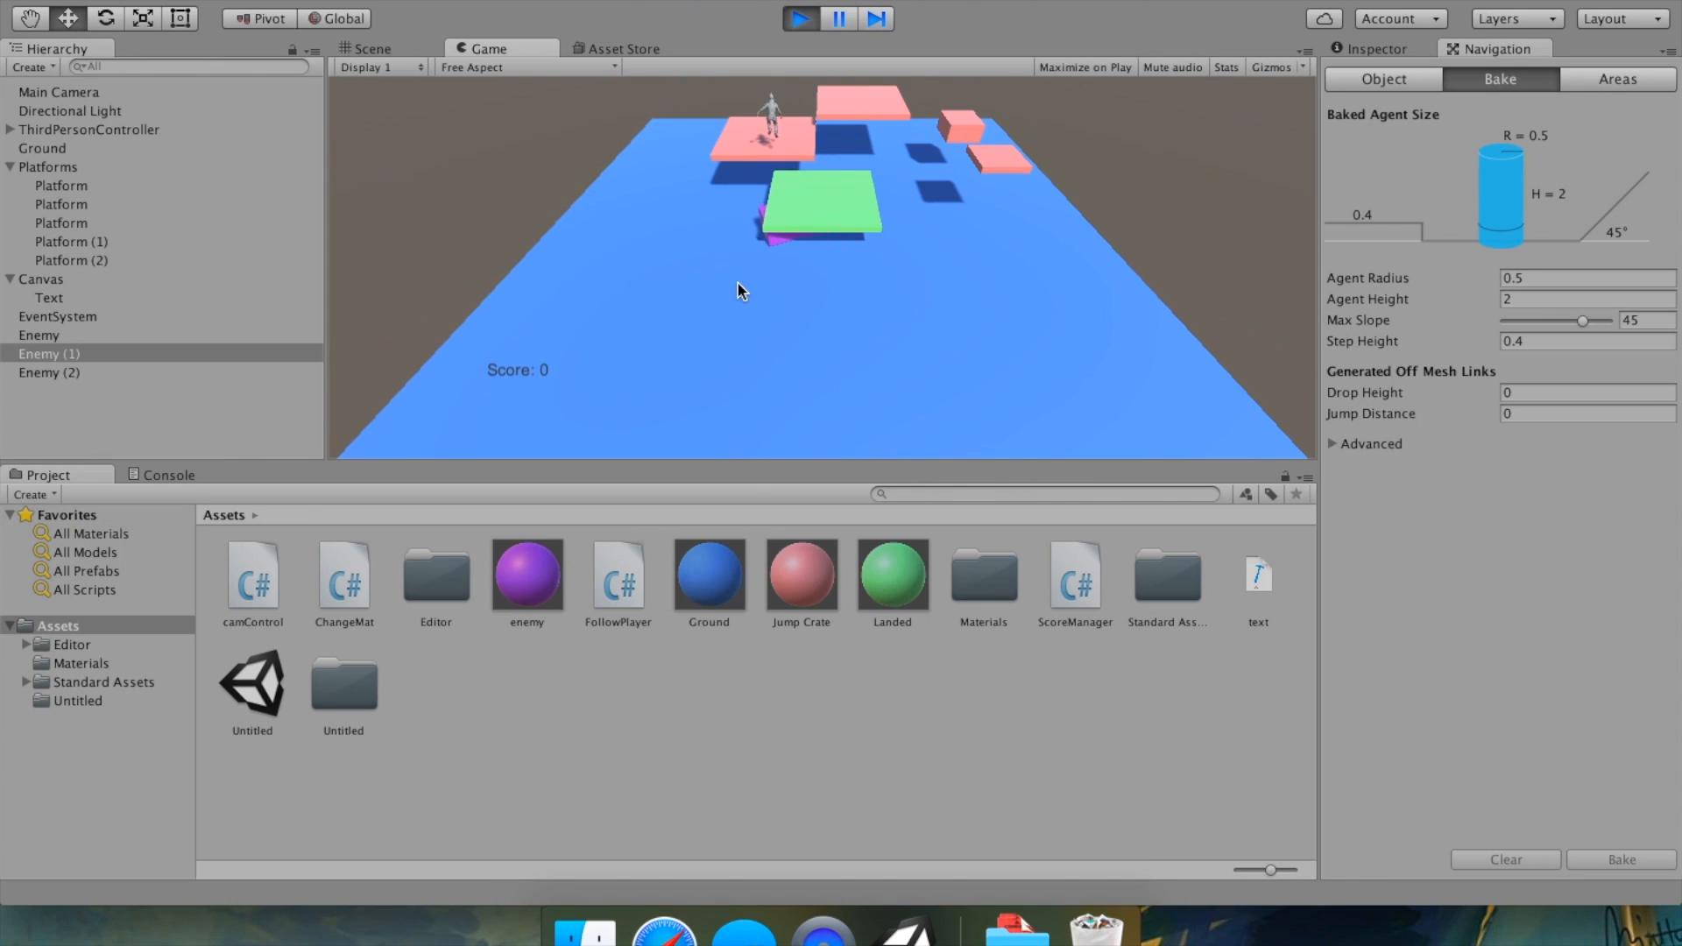
key(d)
key(space)
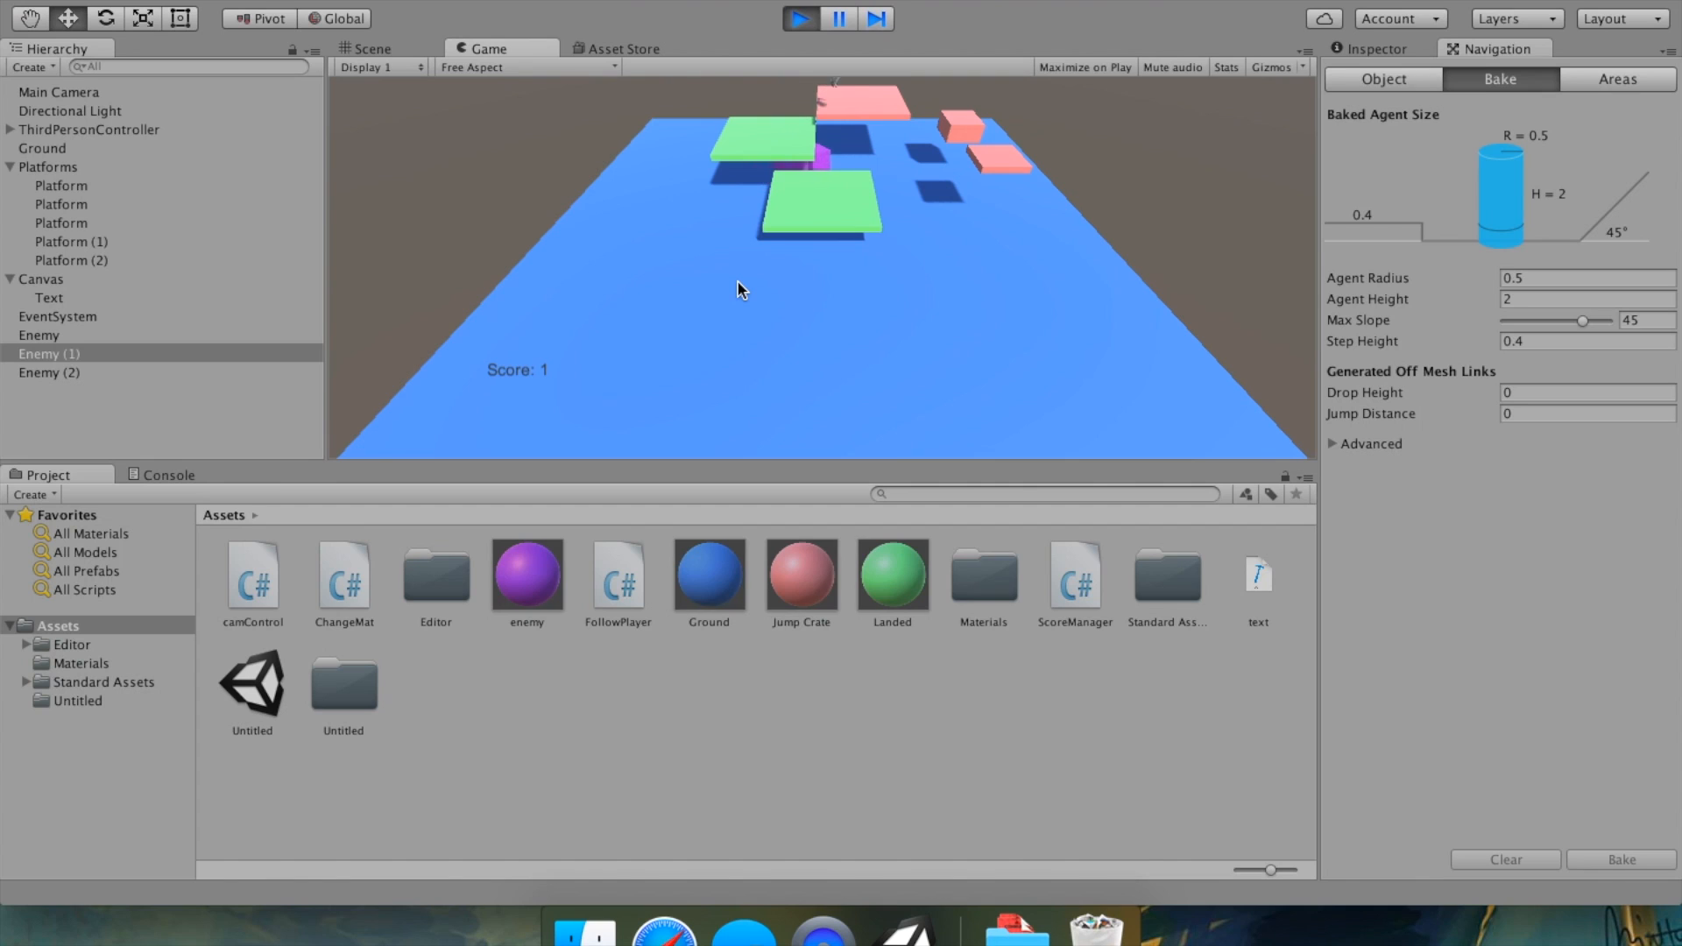
key(d)
key(space)
drag(836, 284, 292, 248)
key(s)
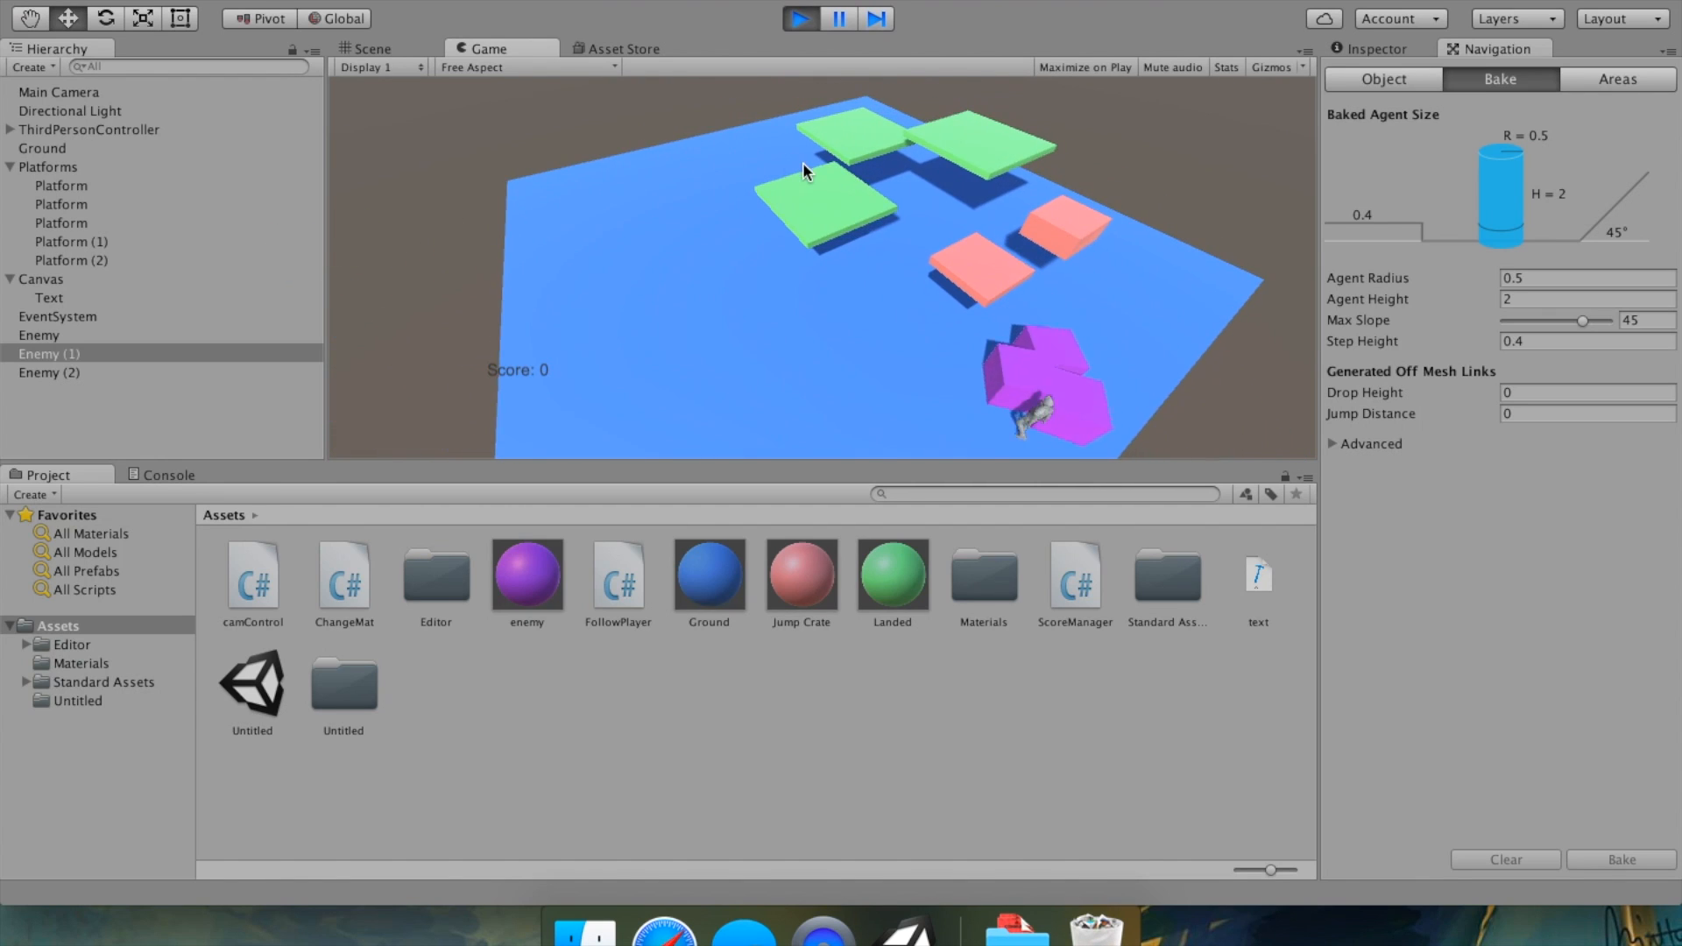
click(799, 20)
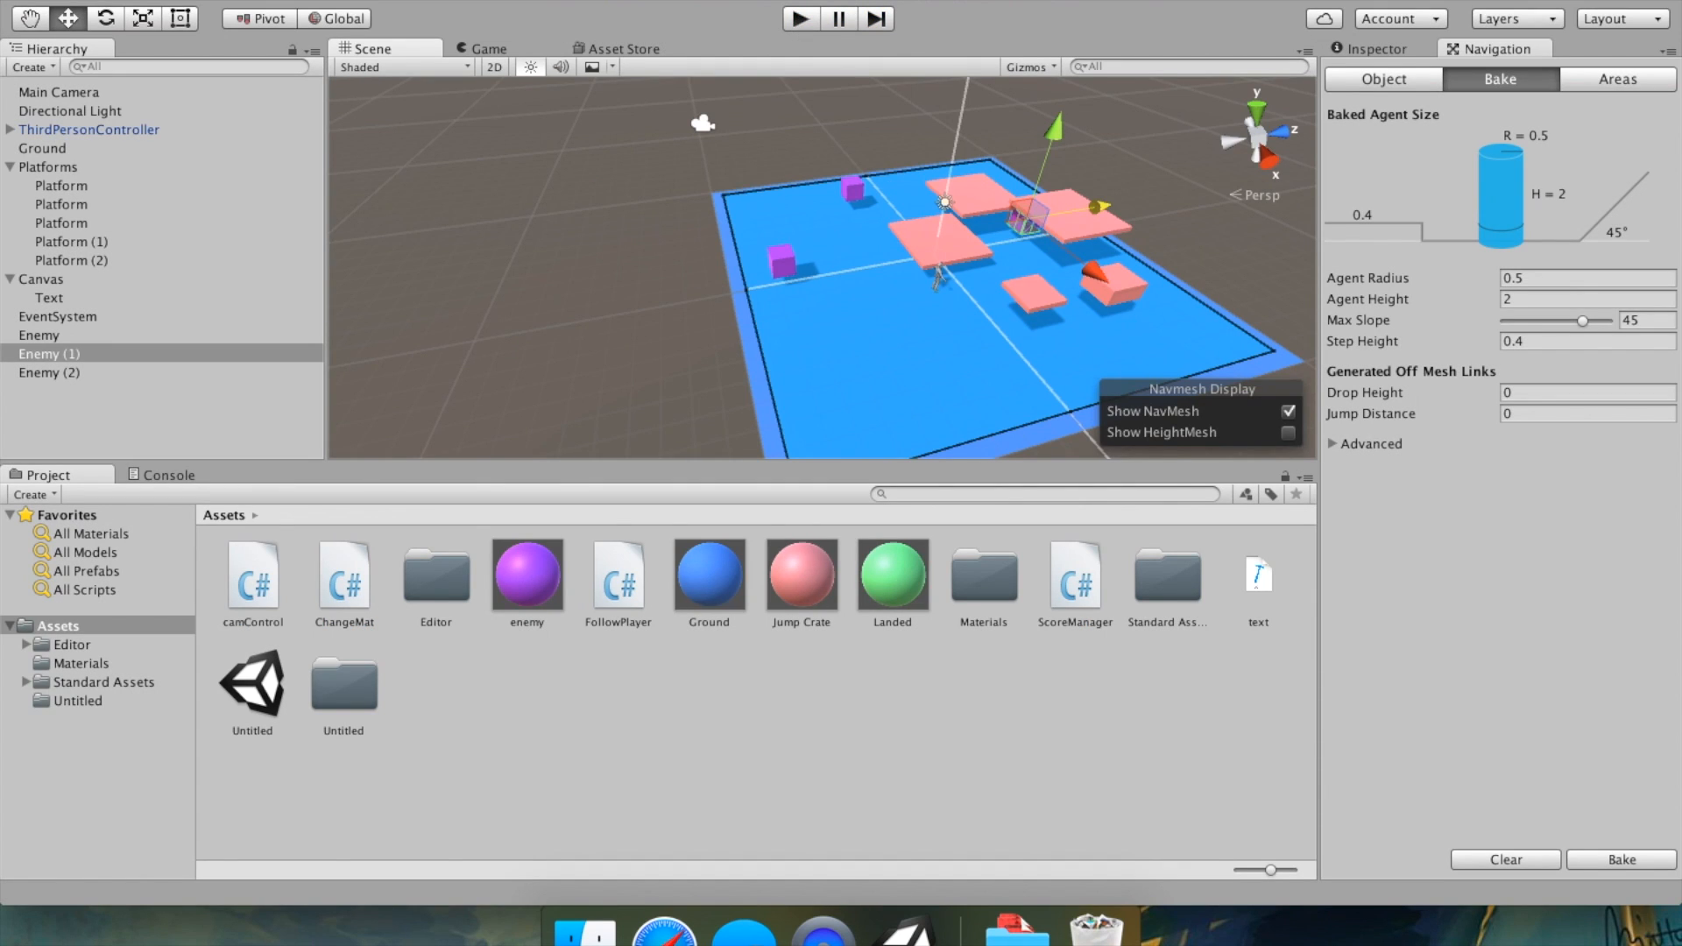